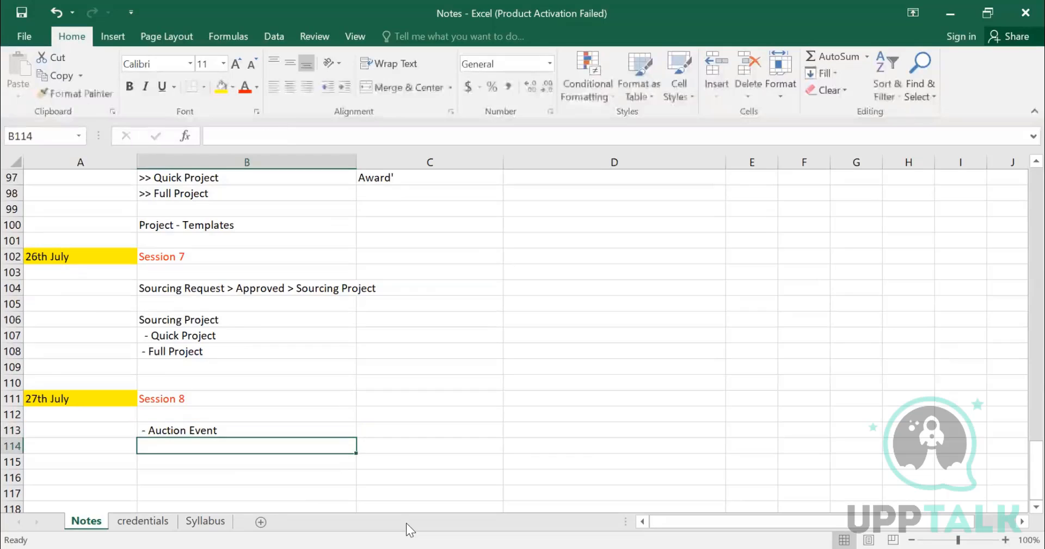
Step: Add the entry "- Templates" below Auction Event in the Session 8 notes
text(- Templates)
key(Return)
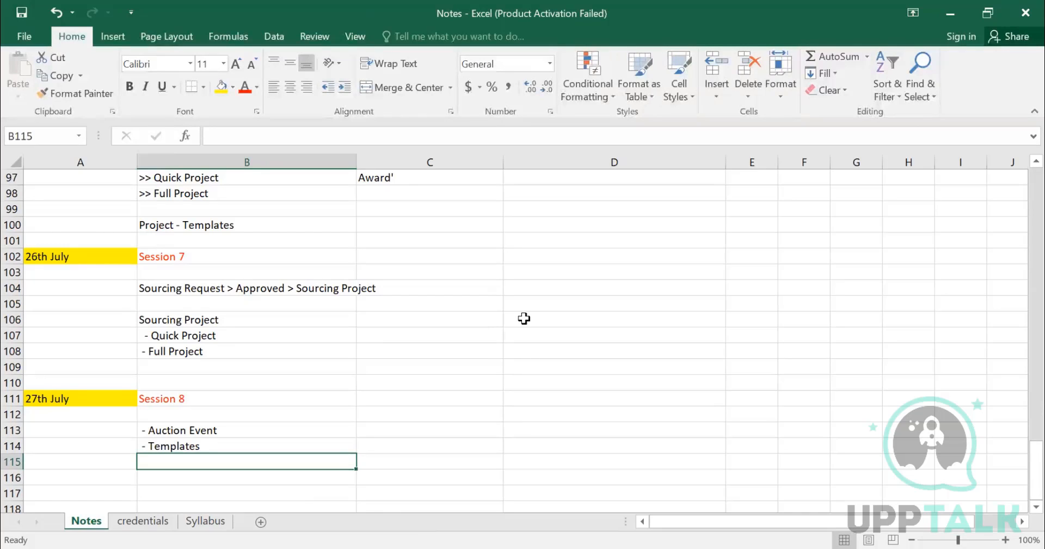
Step: Switch to SAP Ariba in the browser and start creating a new sourcing project
key(alt+Tab)
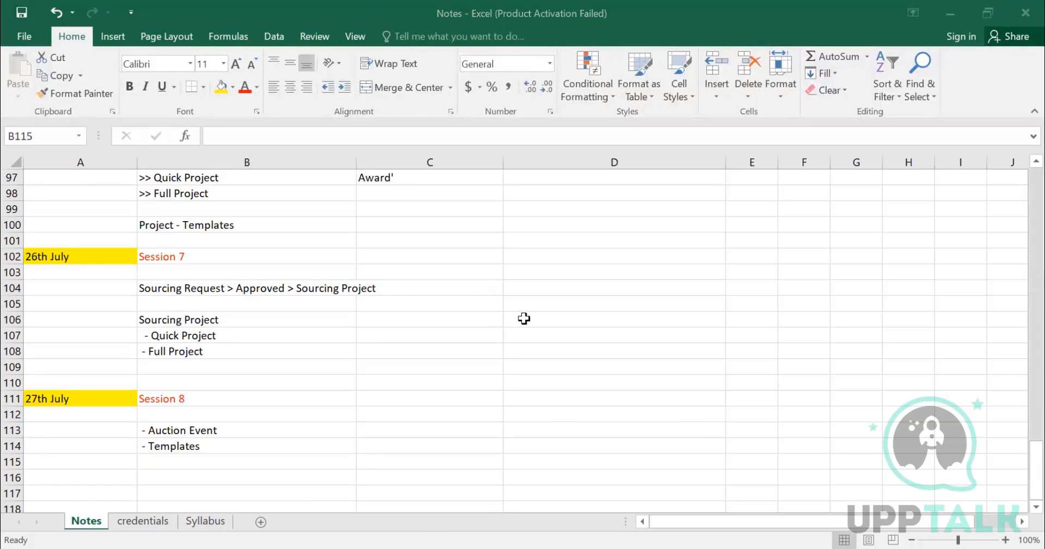
key(alt+Tab)
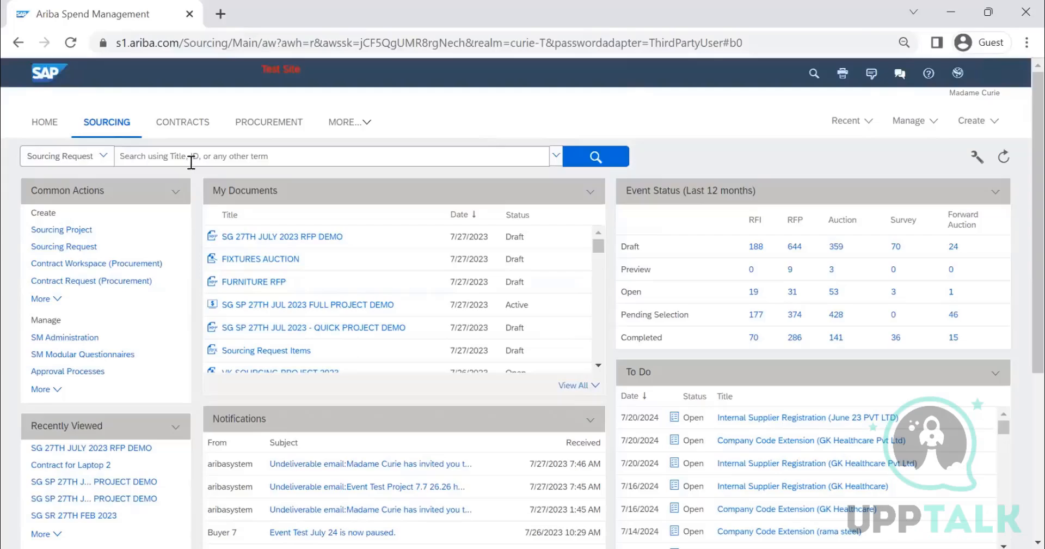
click(975, 121)
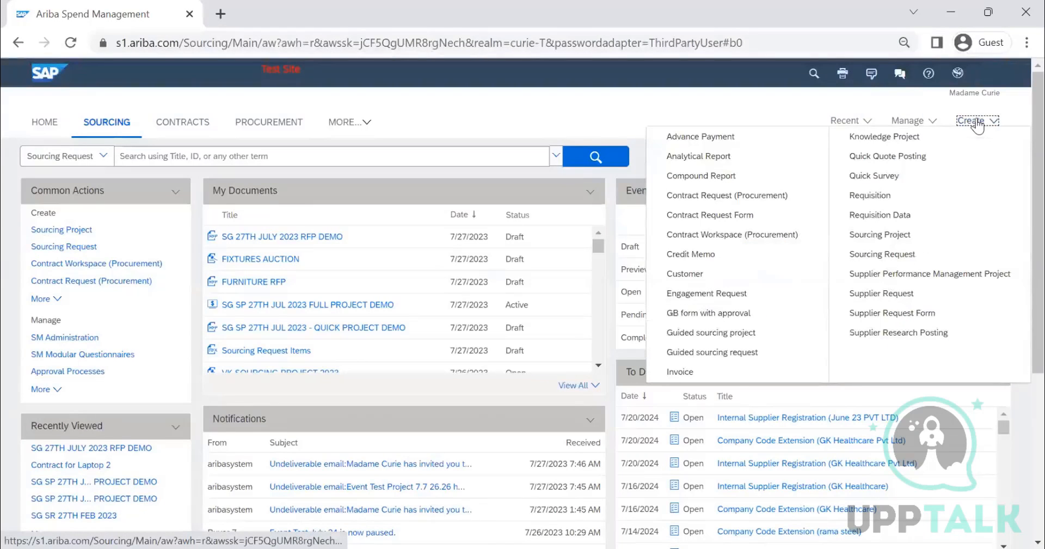
click(906, 234)
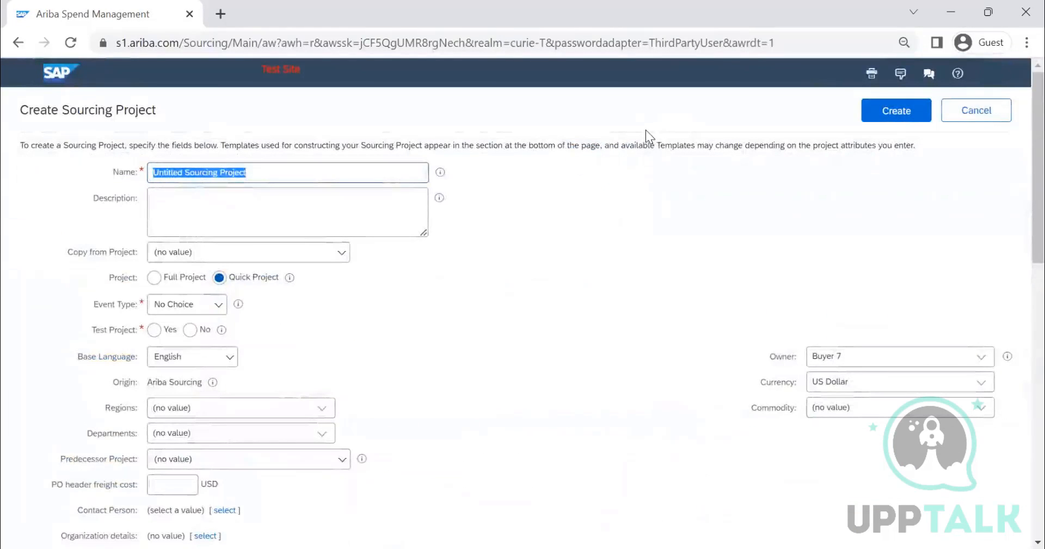
Step: Name the sourcing project "C 27TH JUL 2023 AUCTION" and copy the same text into its description
text(C)
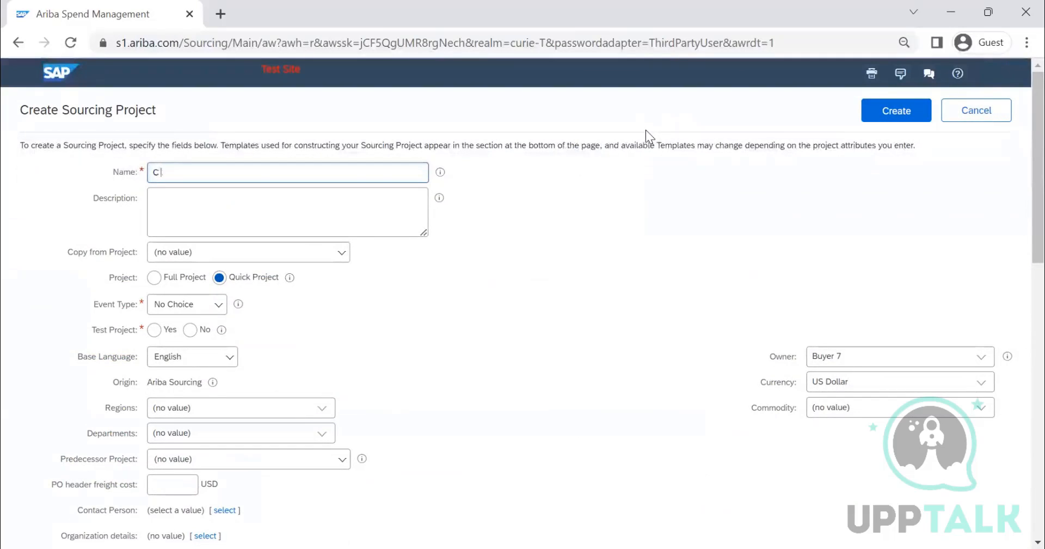
text( 27TH JUL 2023 AUC)
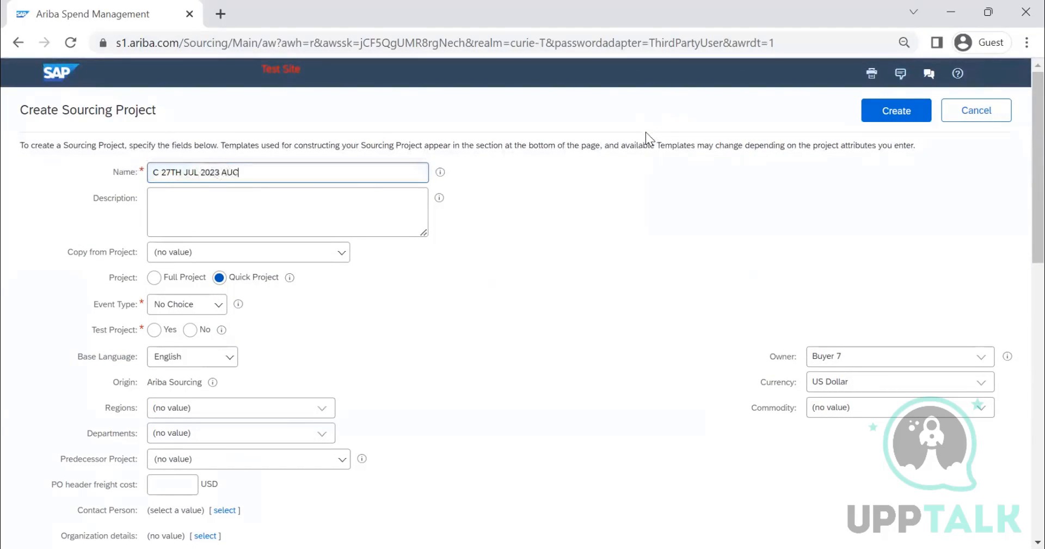
text(TION)
key(ctrl+a)
key(ctrl+c)
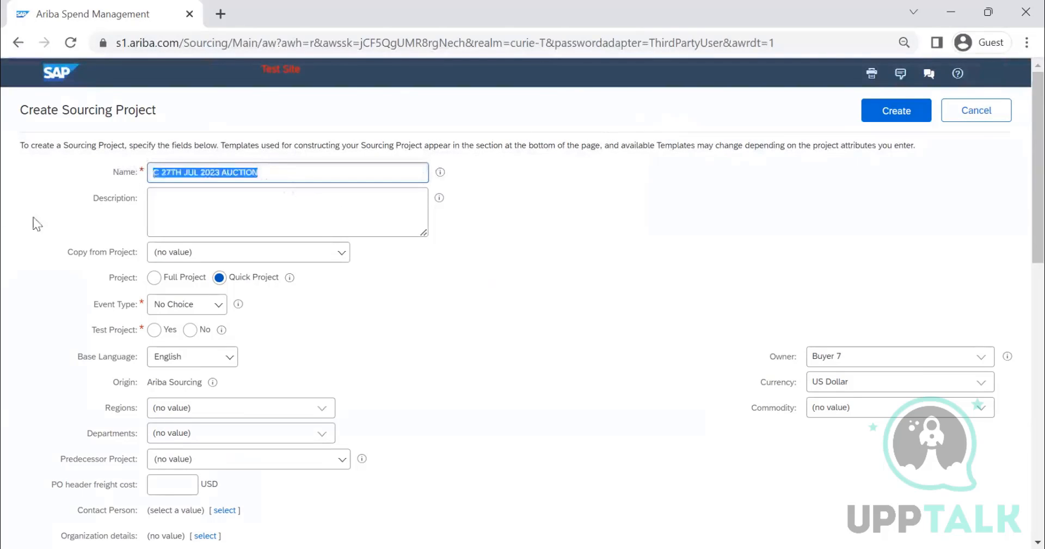
click(243, 203)
key(ctrl+v)
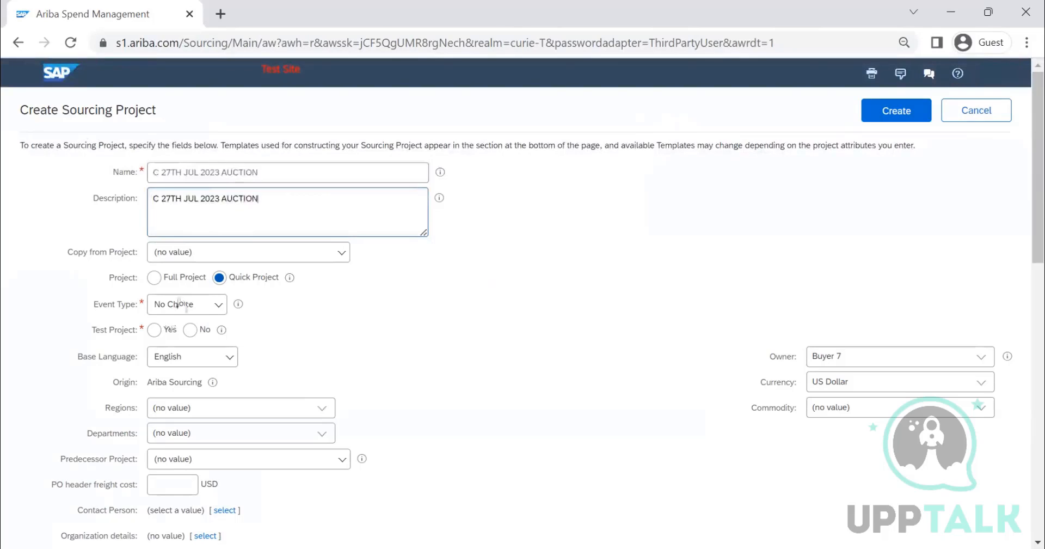
Step: Set the project's event type to Auction and mark it as not a test project
click(211, 306)
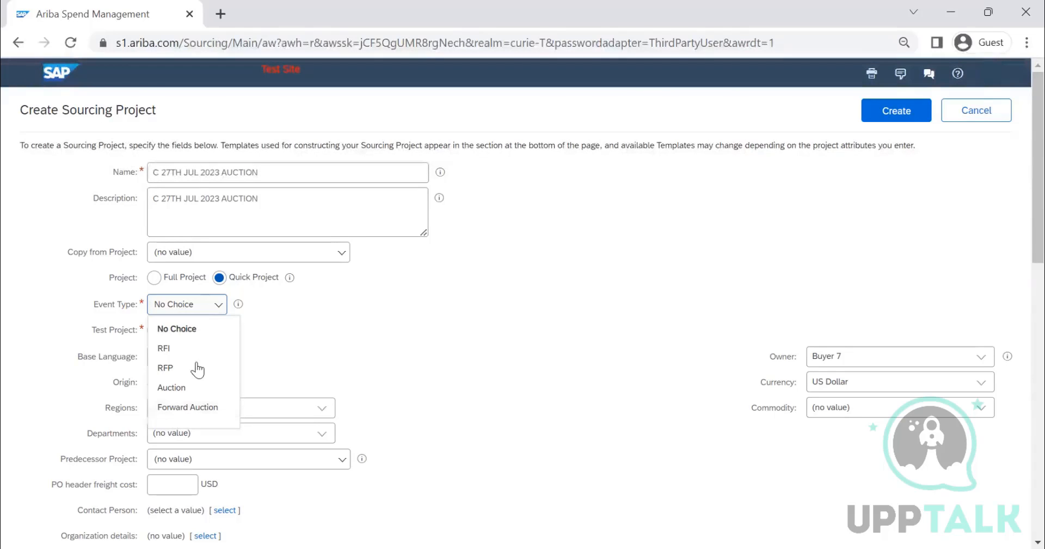
click(186, 389)
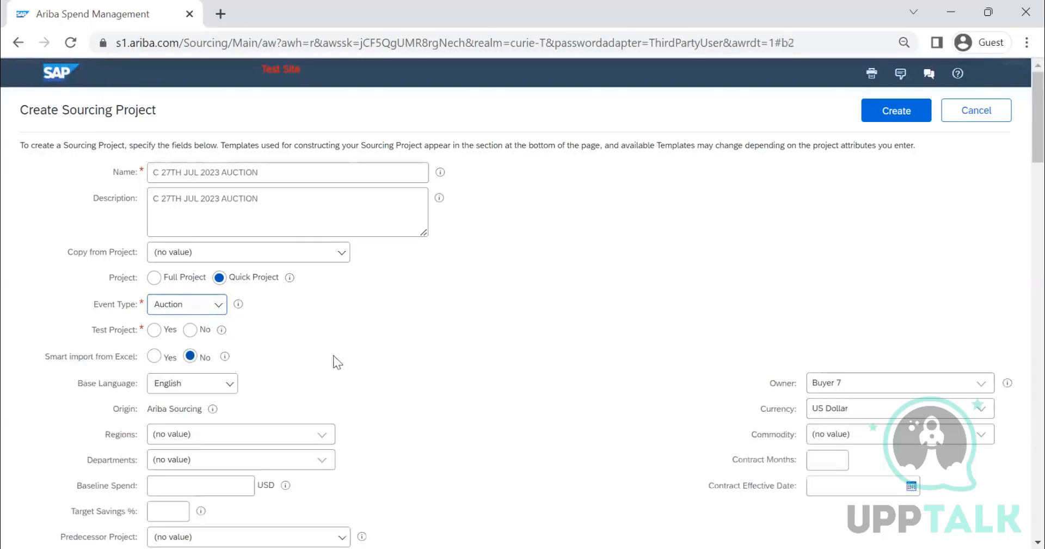
click(201, 330)
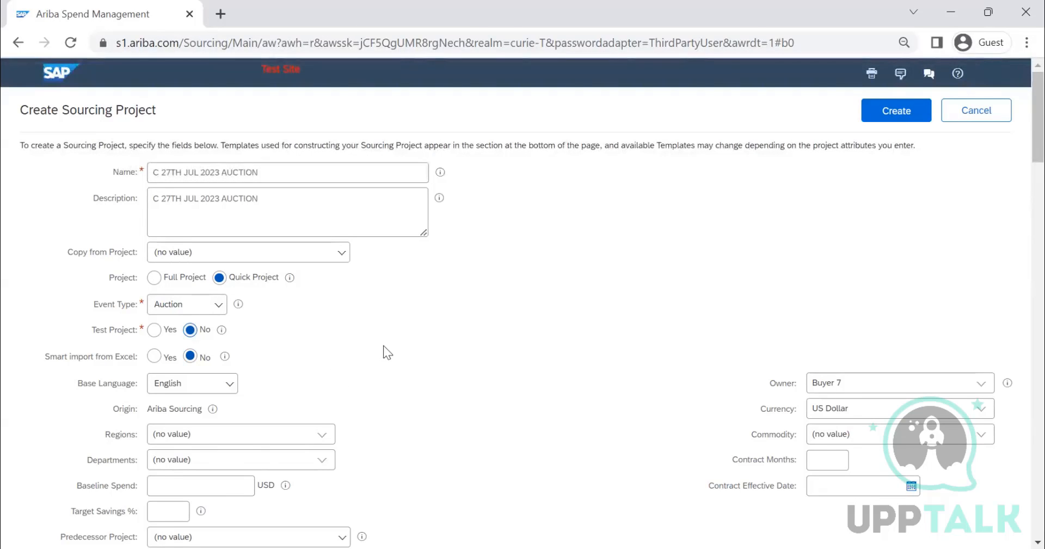
Step: Choose the "english reverse auction" template and create the sourcing project
scroll(385, 350, down, 1)
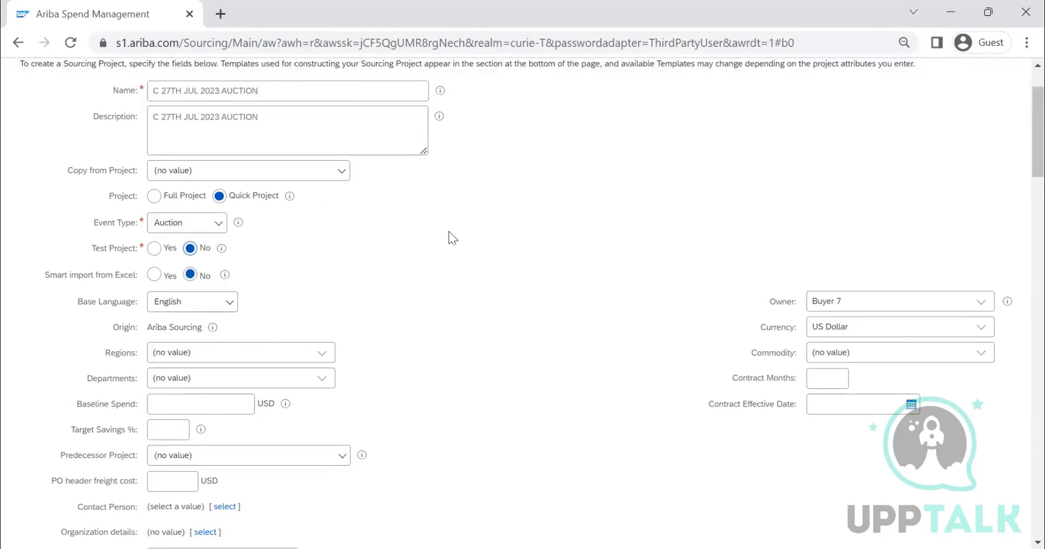
scroll(448, 238, down, 3)
scroll(439, 255, down, 10)
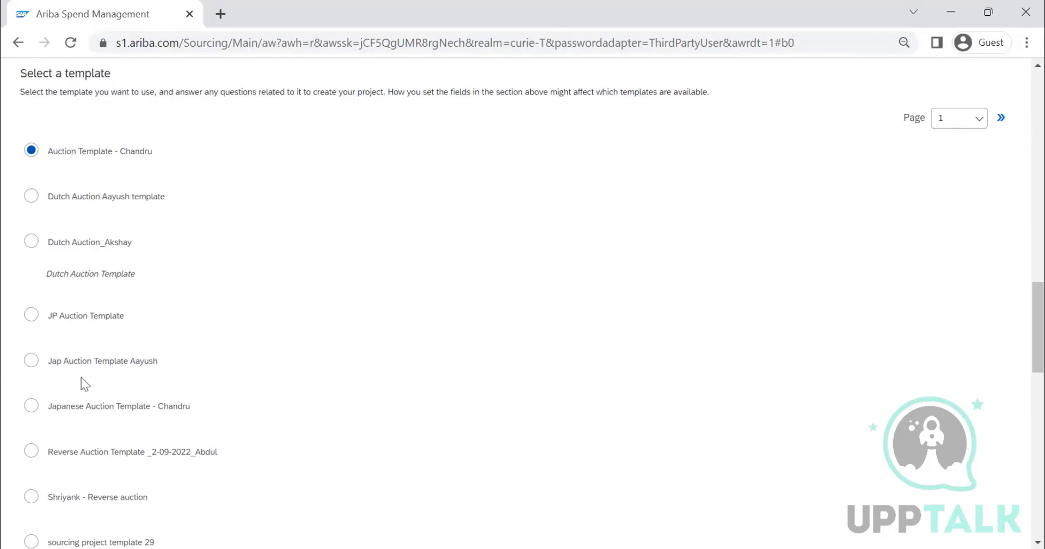
scroll(322, 316, down, 5)
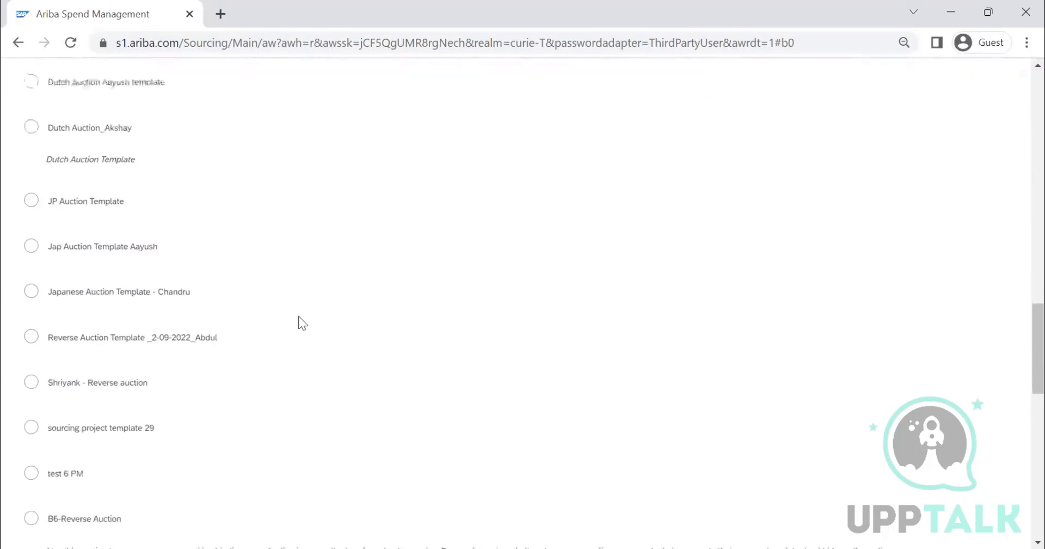
scroll(236, 337, down, 3)
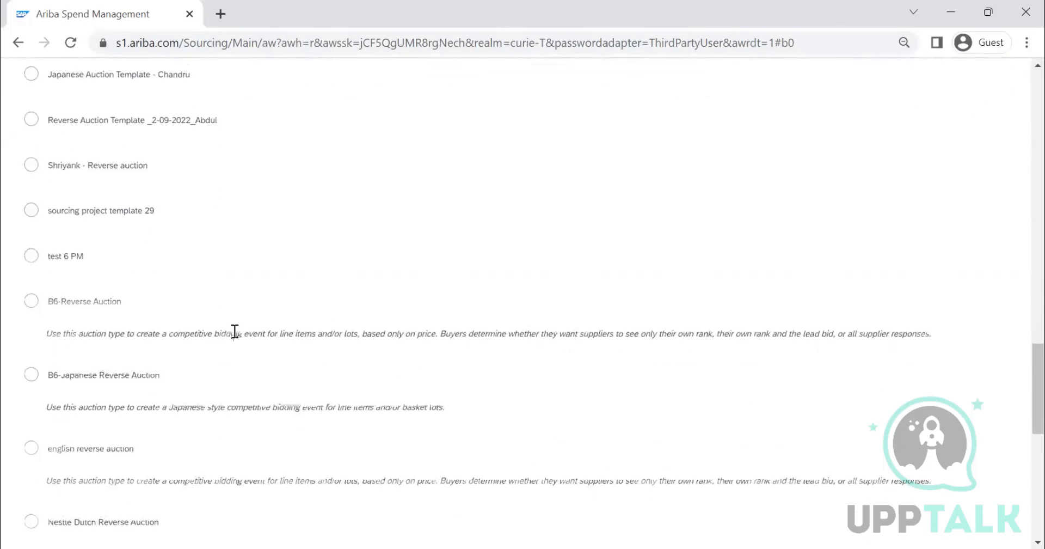
click(31, 373)
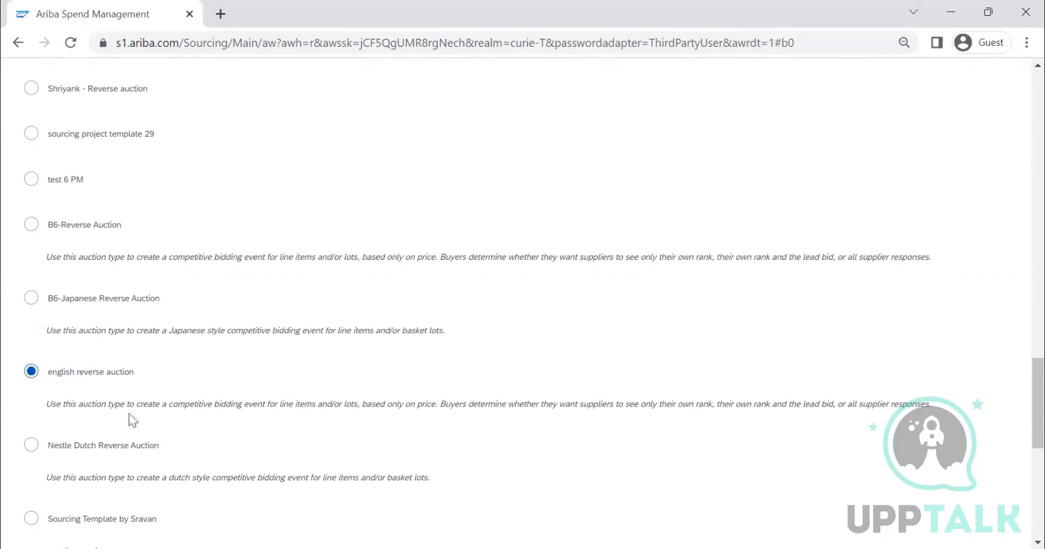
scroll(648, 368, down, 15)
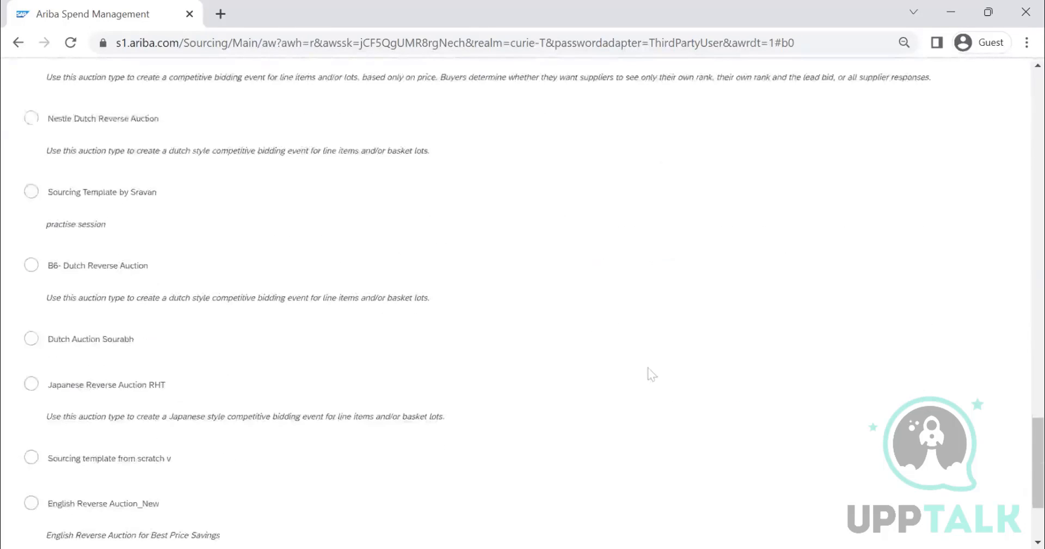
click(910, 471)
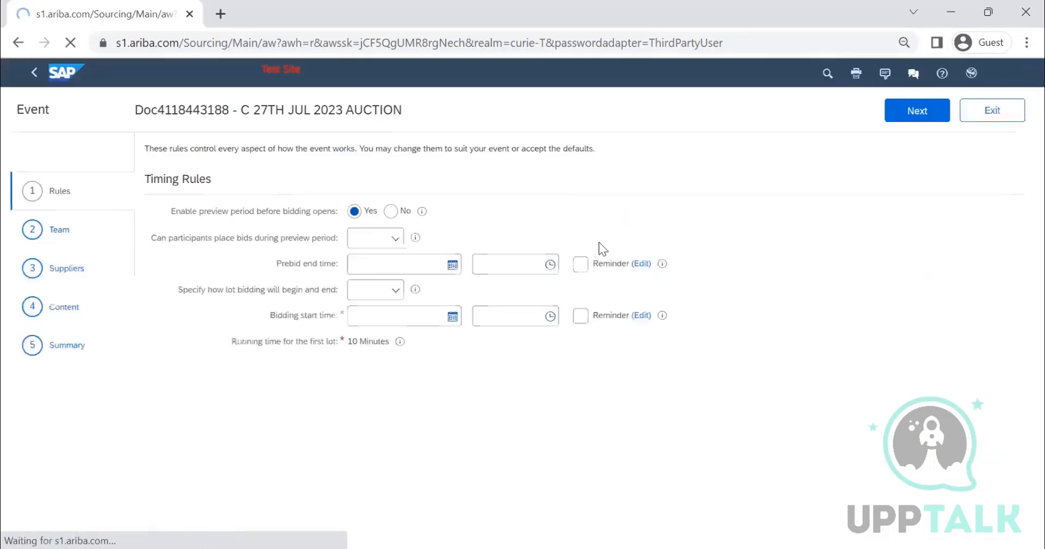
Step: Set the event's timing rules to not allow prebids from participants during the preview period
scroll(136, 329, down, 10)
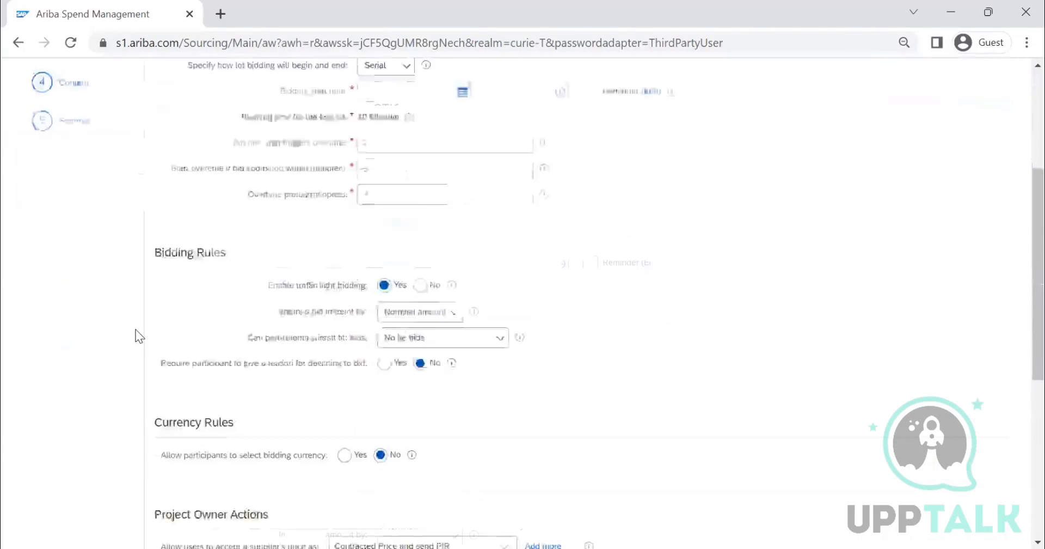
scroll(136, 327, up, 10)
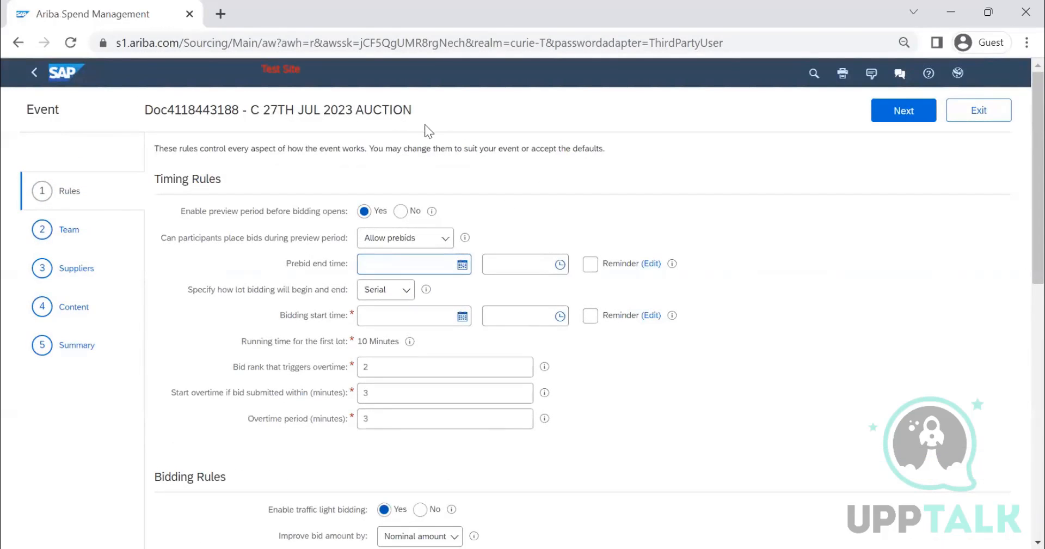
scroll(277, 327, down, 3)
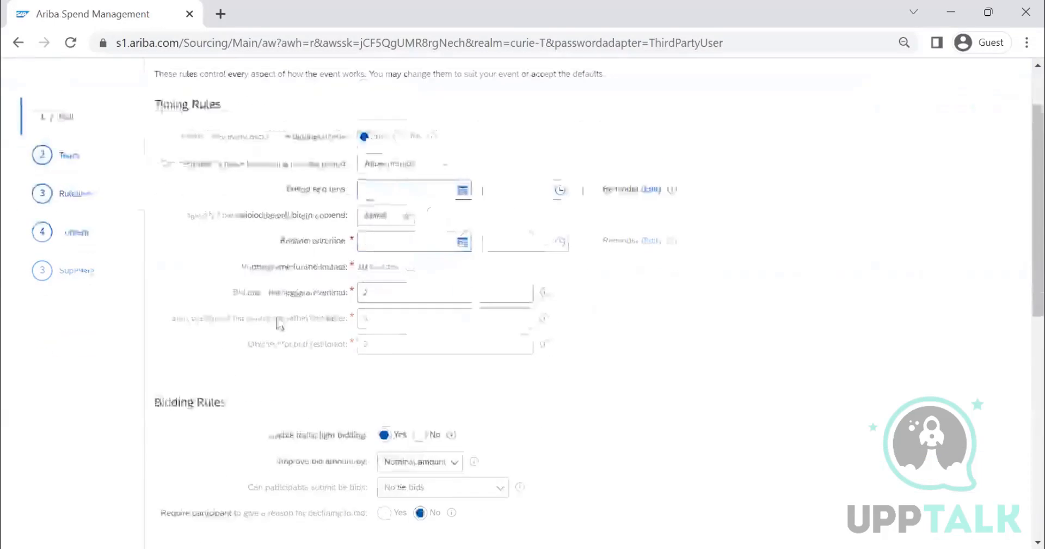
scroll(327, 245, up, 3)
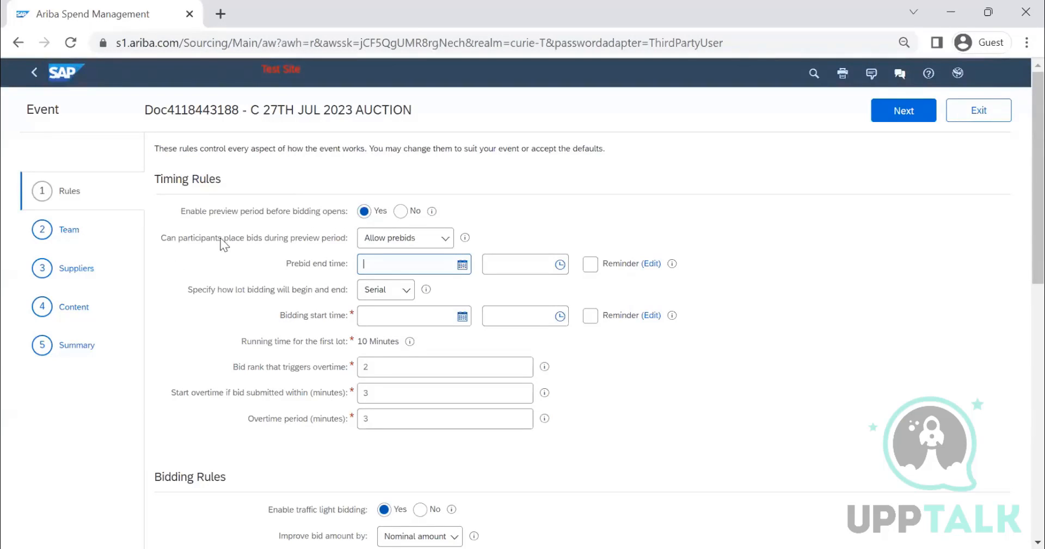
drag(212, 217, 264, 217)
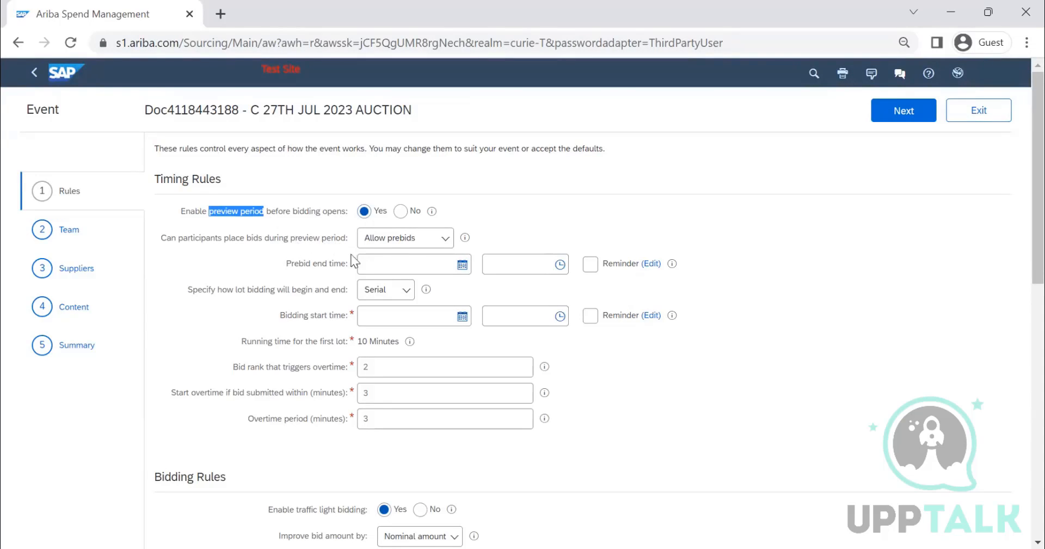
click(415, 239)
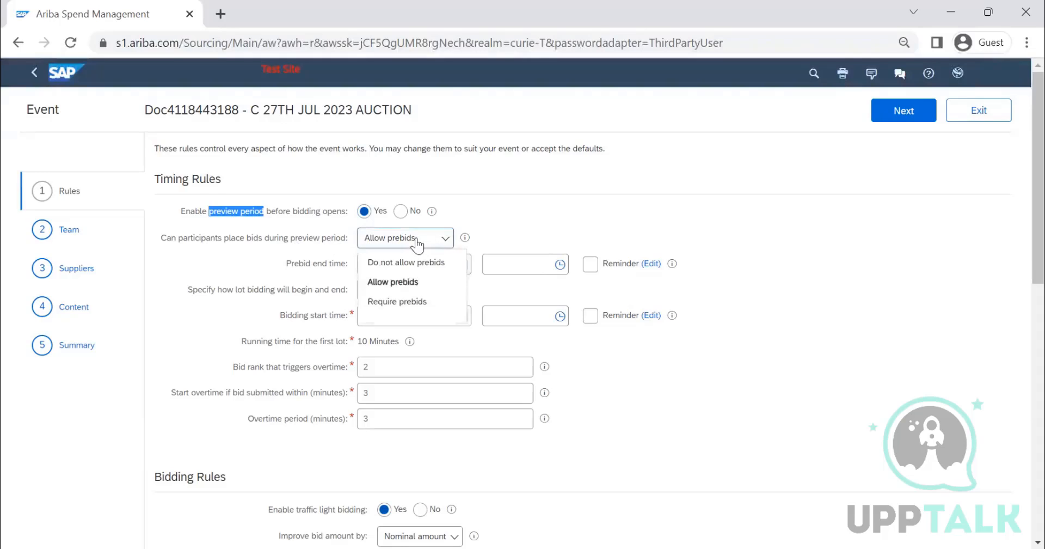
click(404, 283)
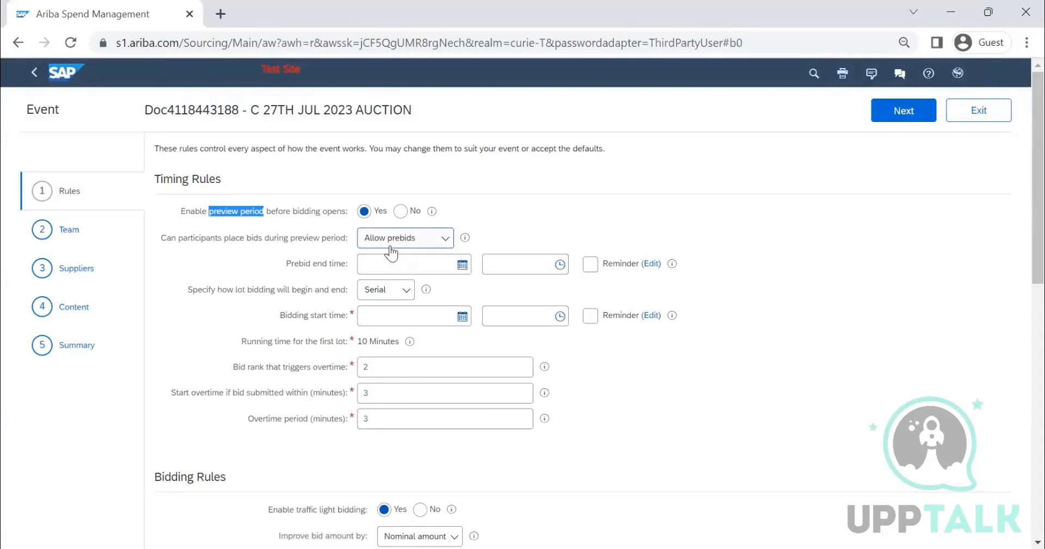
click(422, 243)
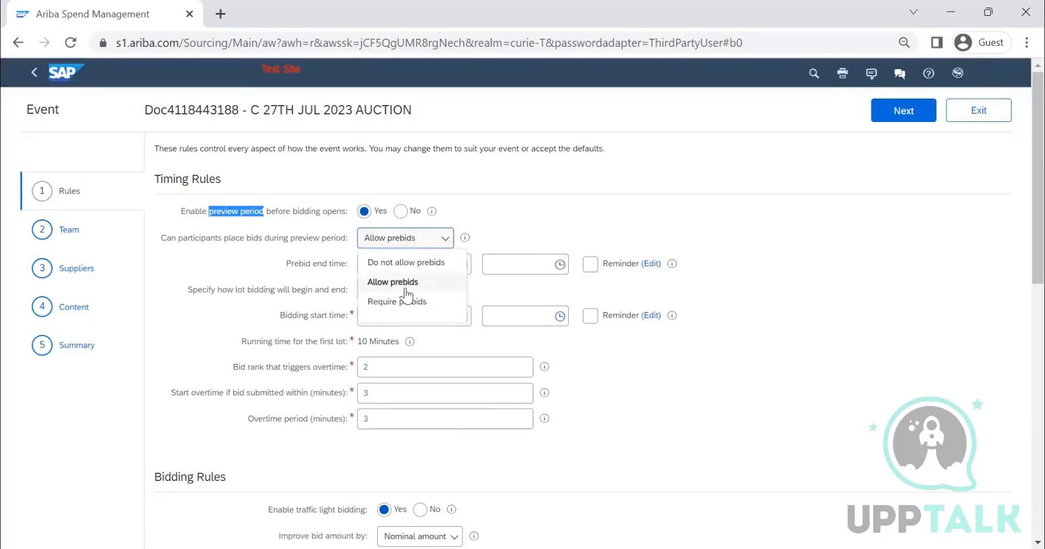
click(421, 266)
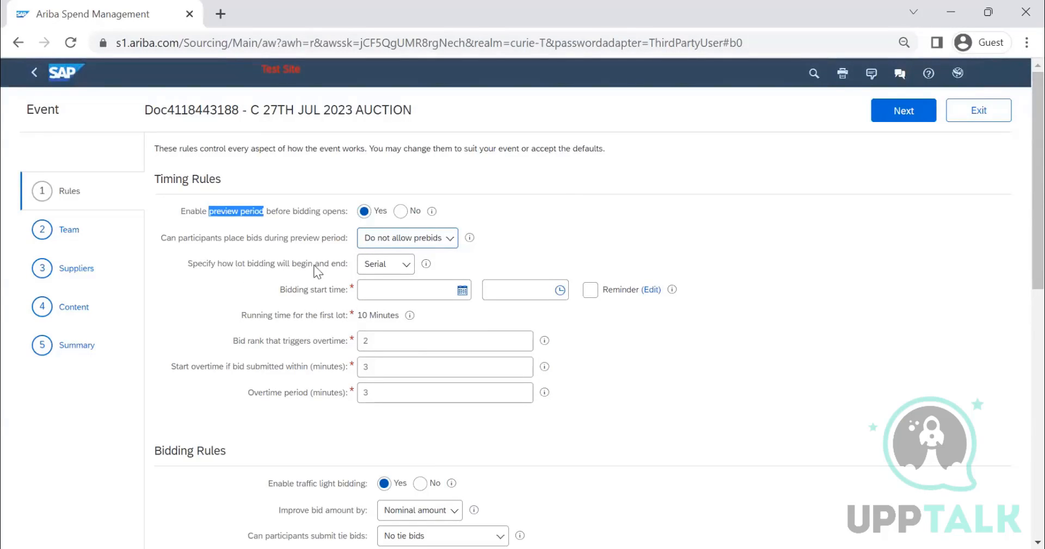
Step: Try Parallel and Staggered as the way lot bidding begins and ends, and set the rule back to Serial
click(369, 268)
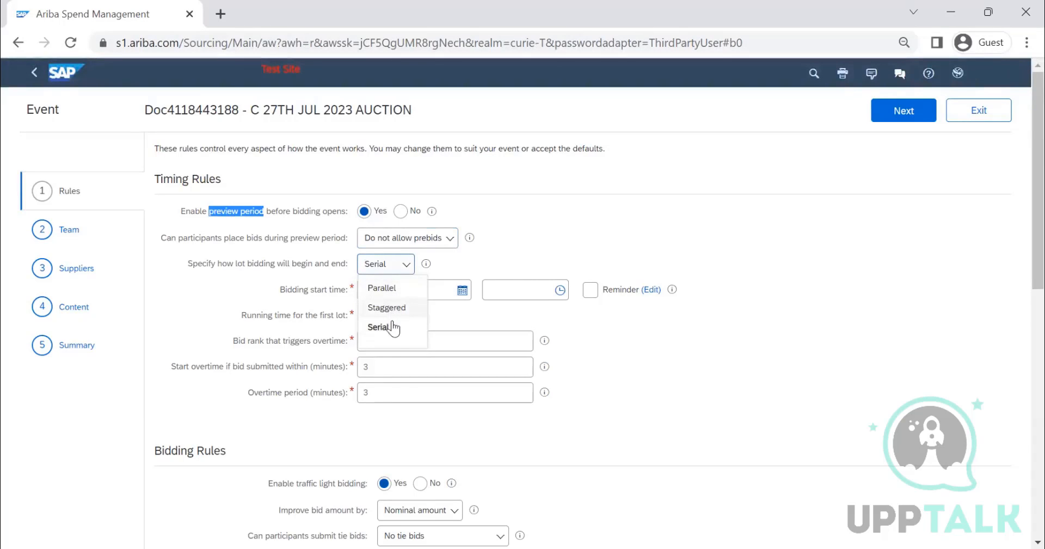
click(388, 293)
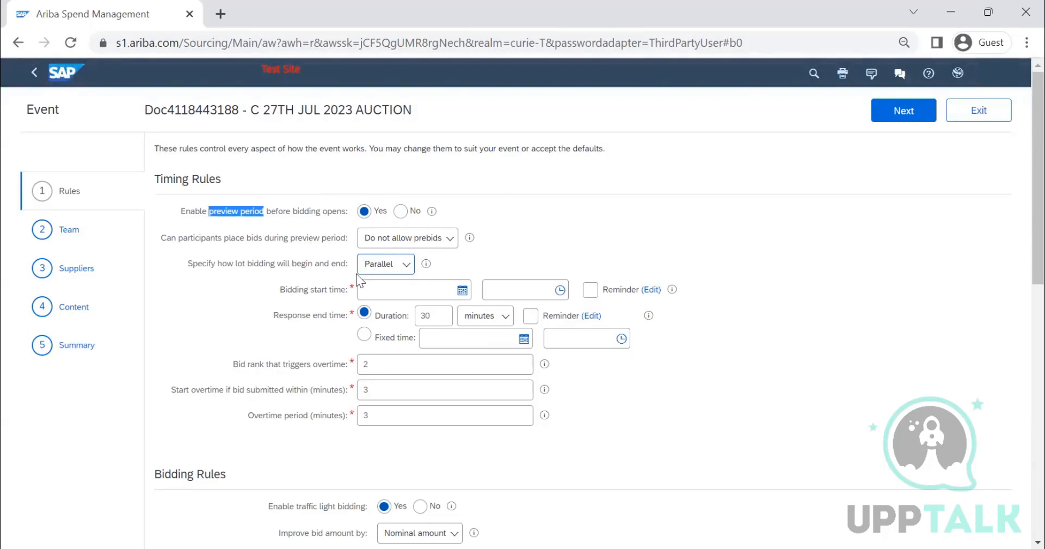
click(403, 265)
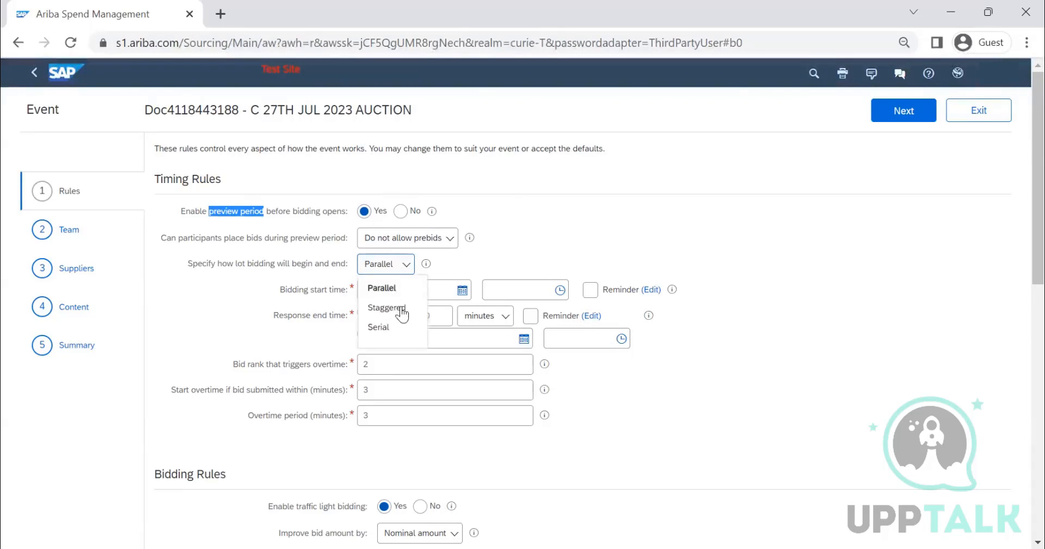
click(402, 309)
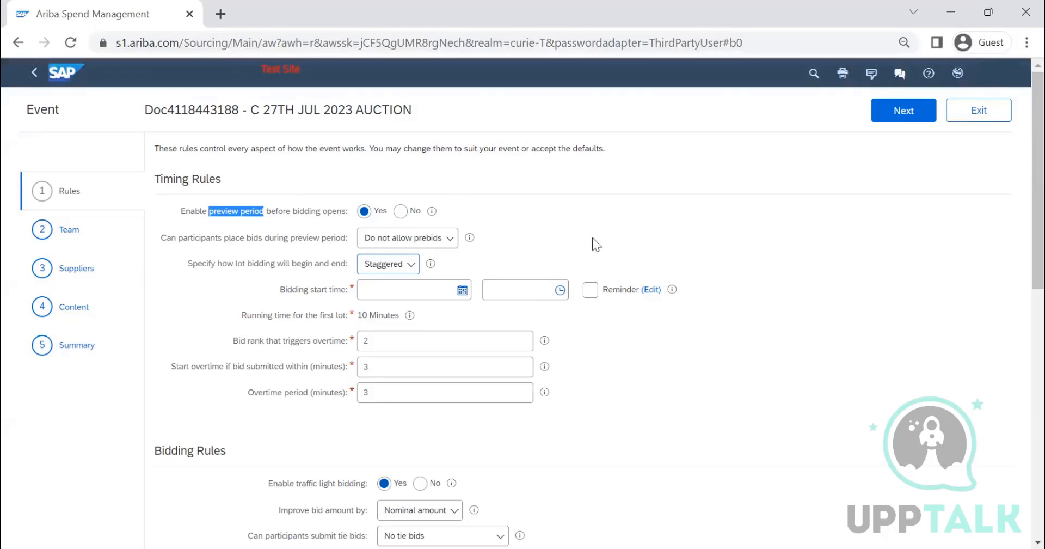
click(406, 269)
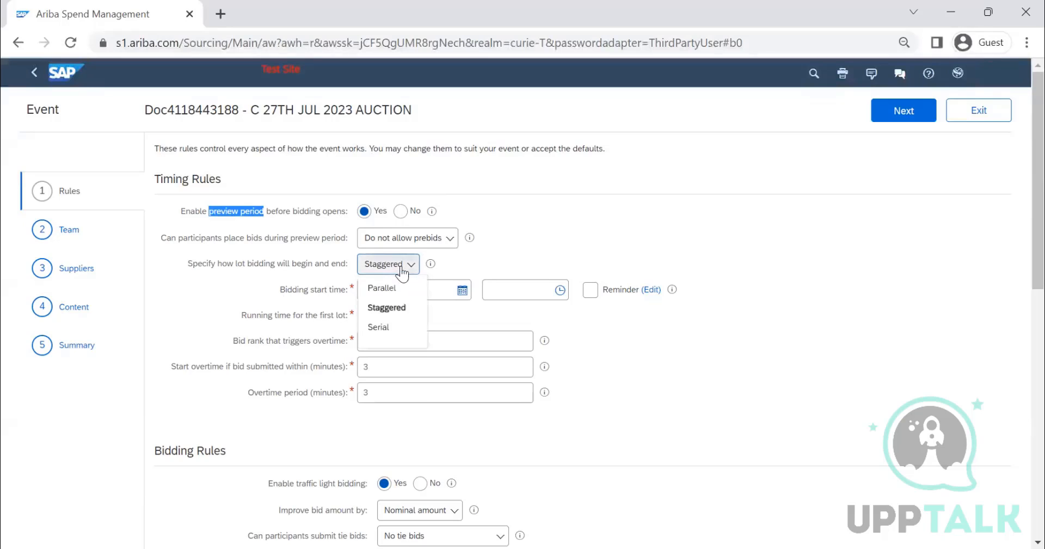
click(392, 332)
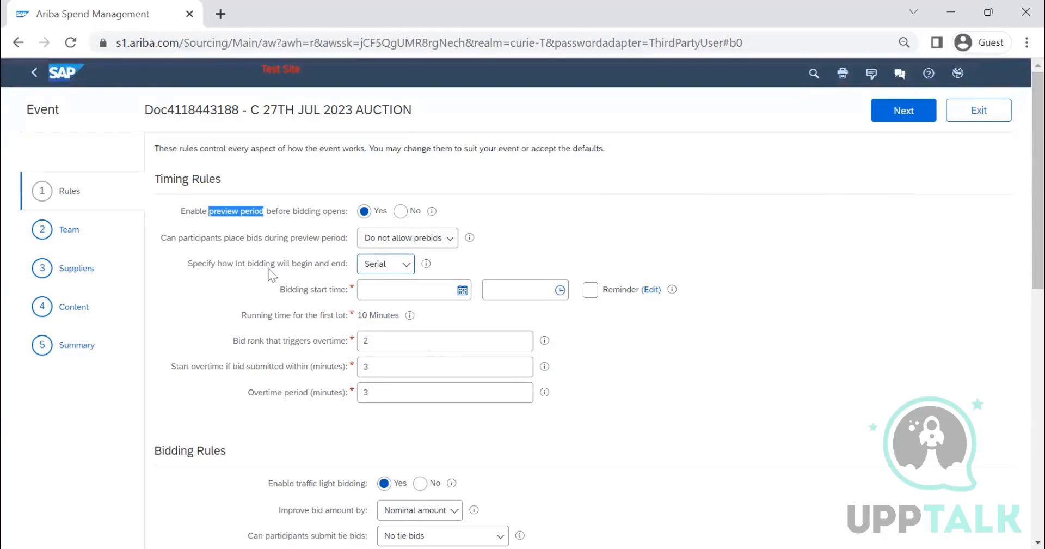
Step: Review the available lot bidding sequences and read the help text explaining how they differ
click(385, 265)
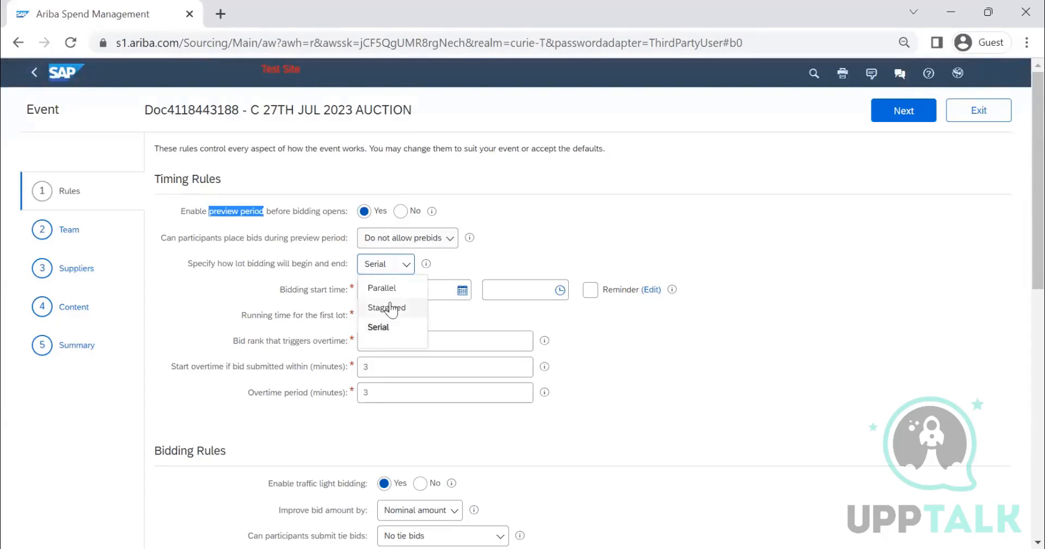
click(487, 252)
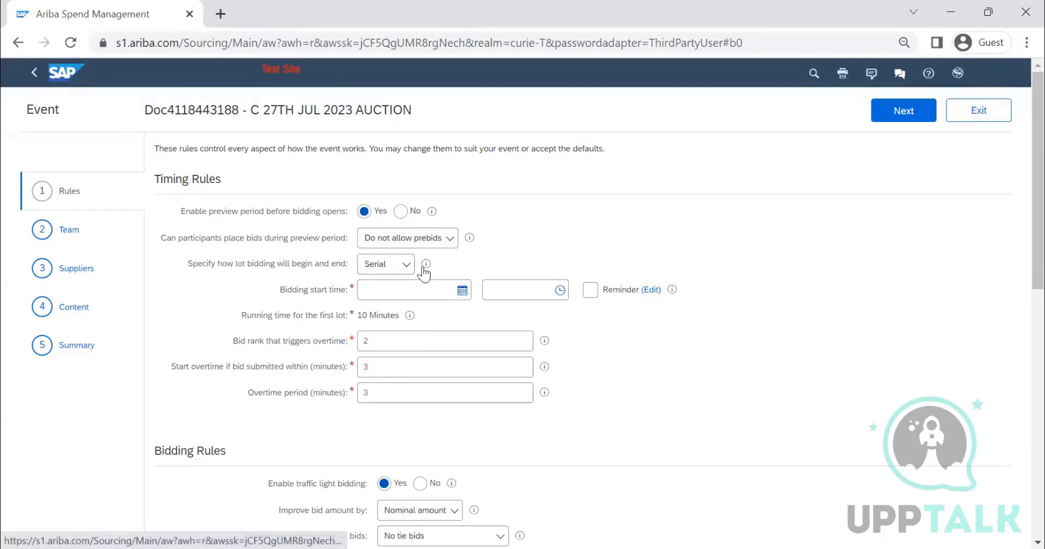
mouse_move(424, 269)
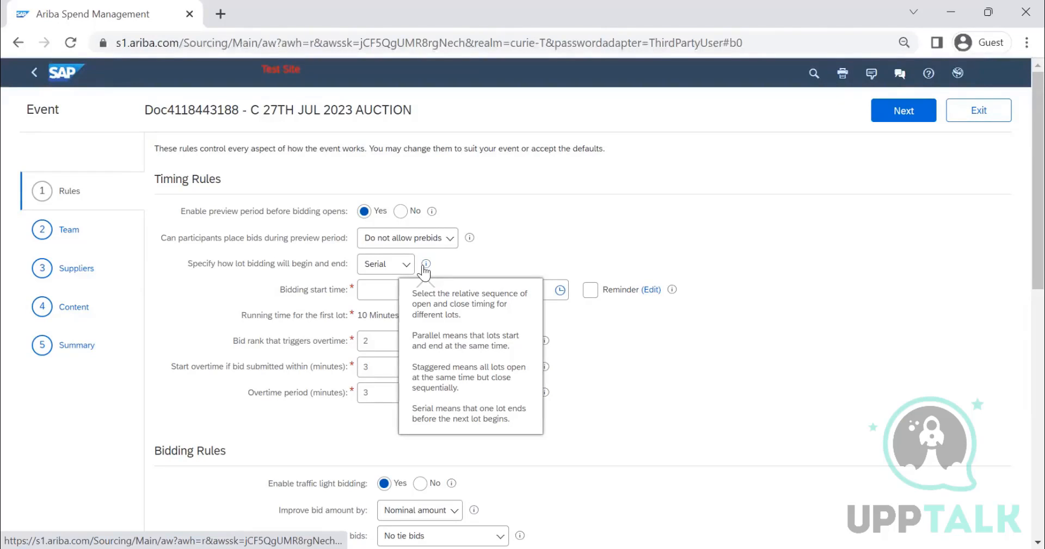
click(581, 218)
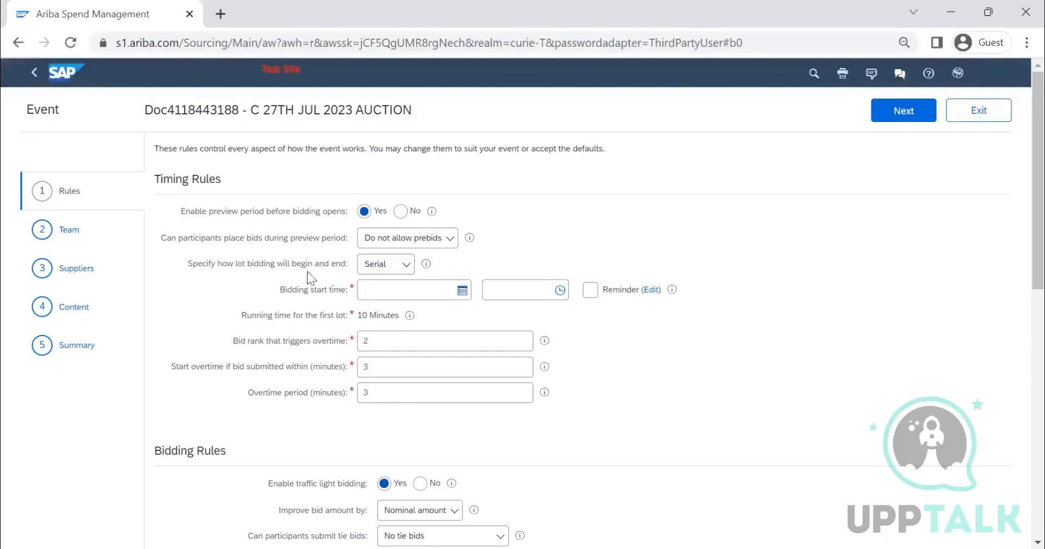
click(382, 266)
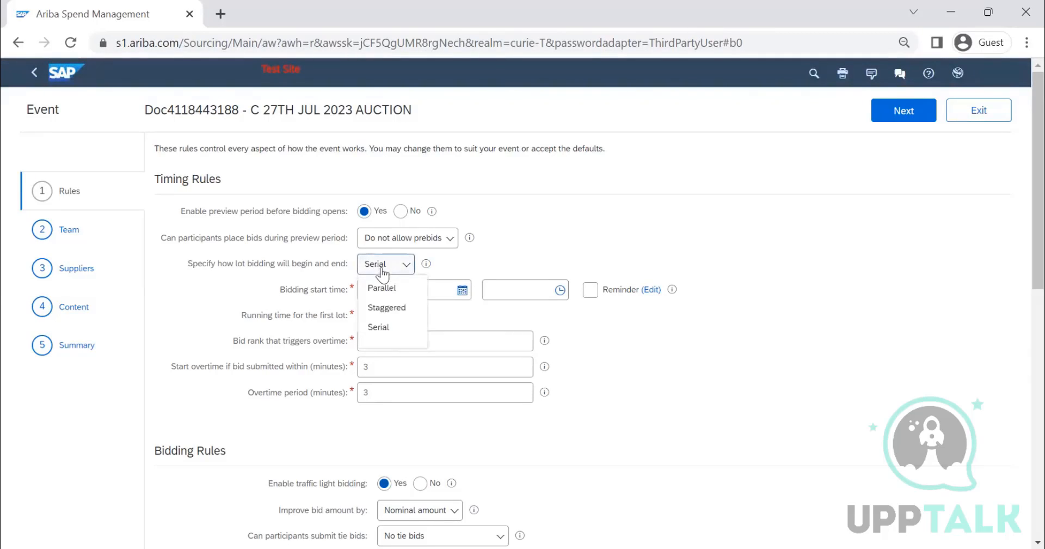
click(514, 243)
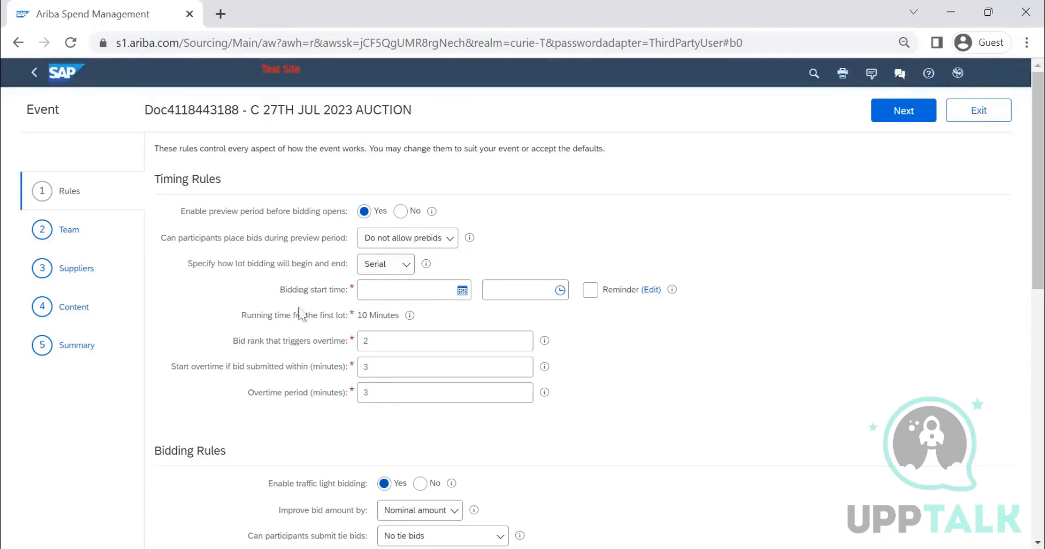
Step: Set the bidding start time to 7/27/2023 at 10:00 AM
click(464, 290)
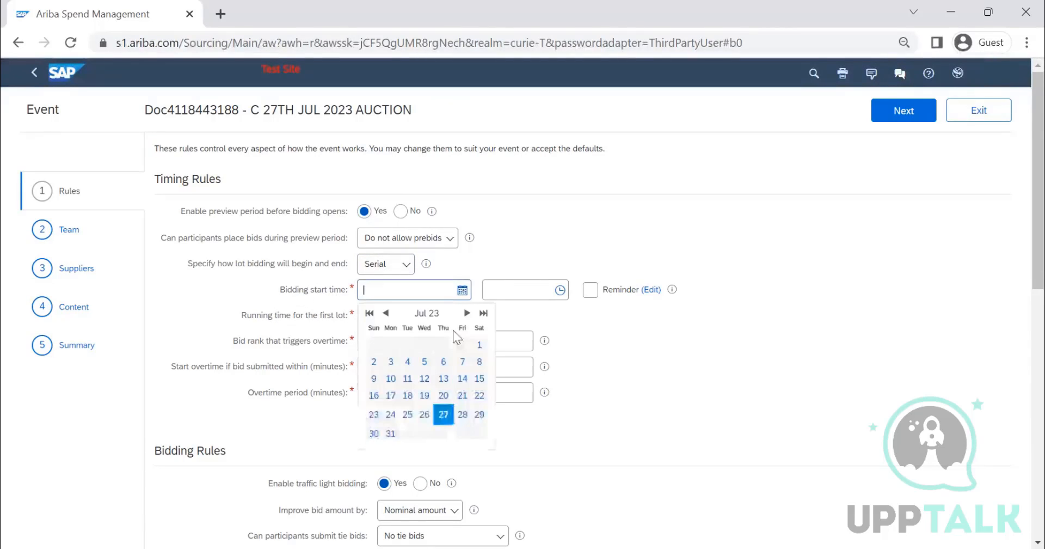
click(443, 415)
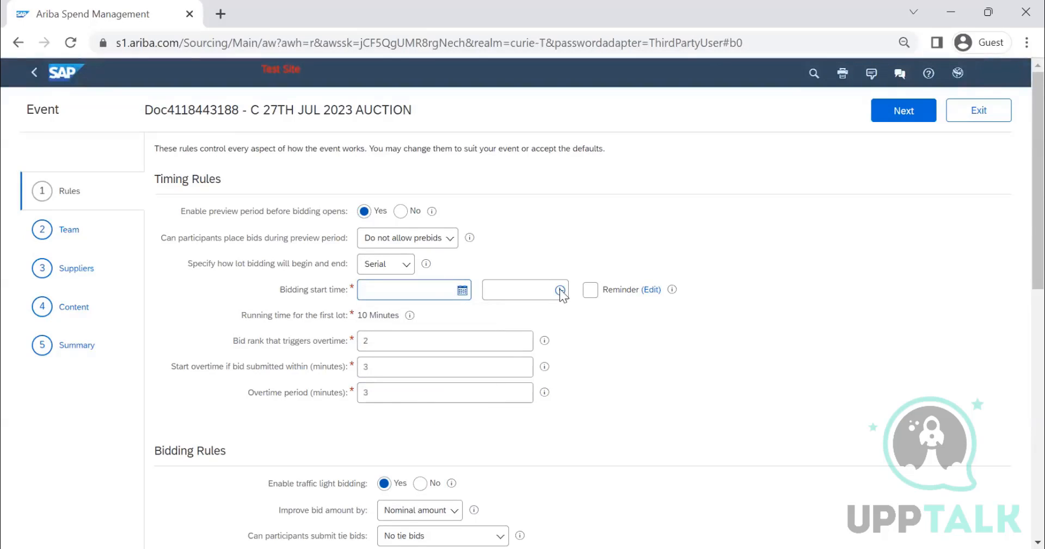
click(560, 290)
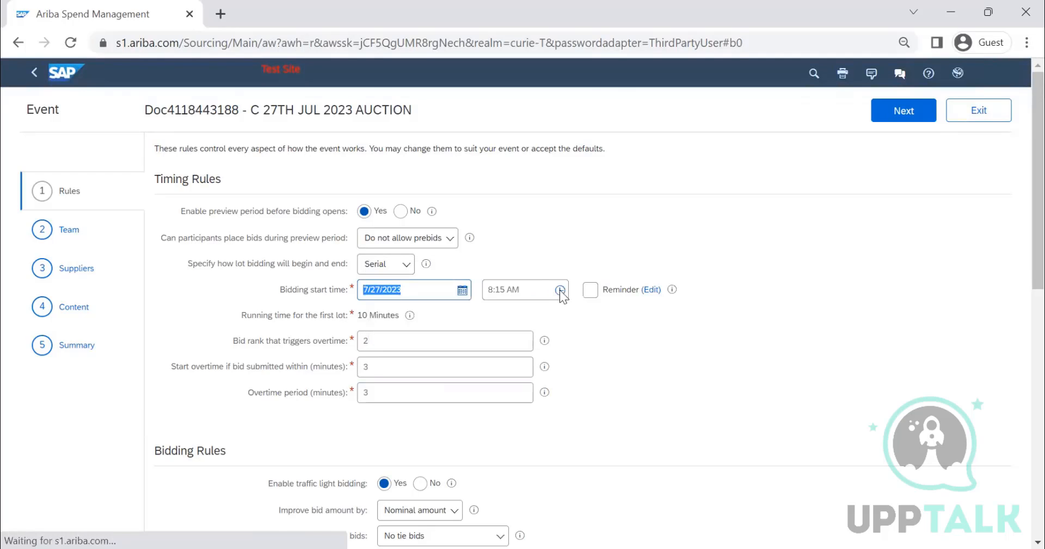
click(556, 295)
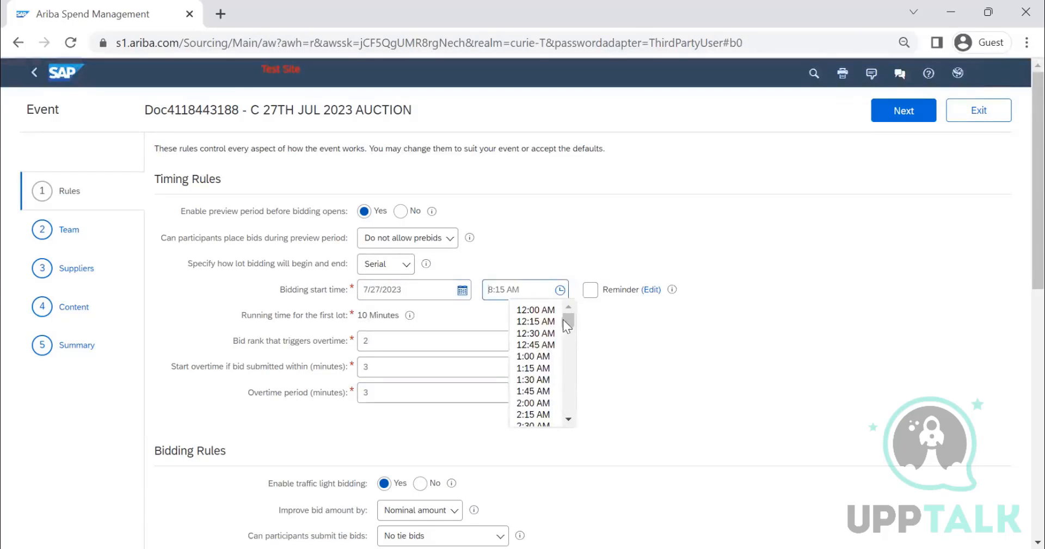
scroll(571, 337, down, 5)
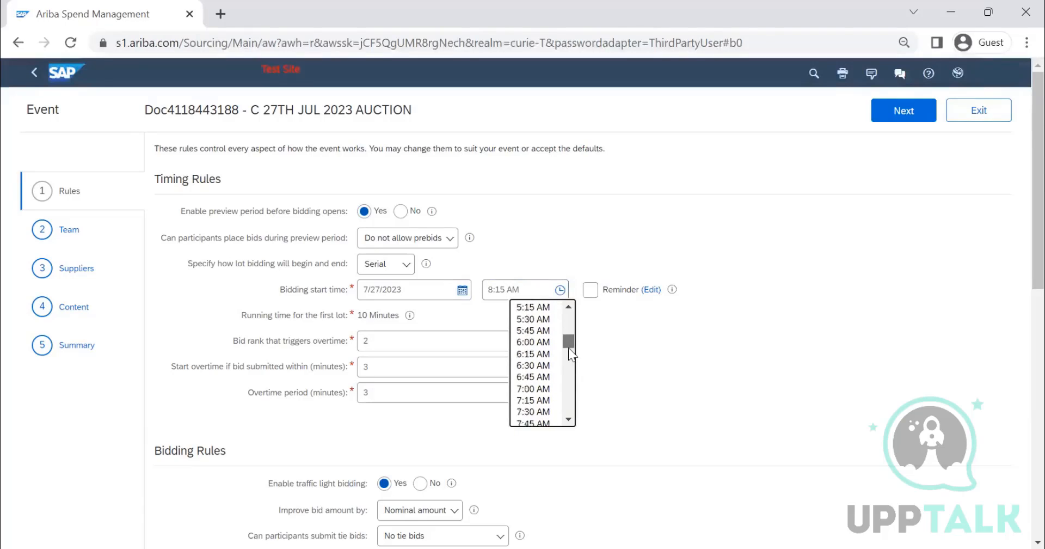
scroll(569, 347, down, 3)
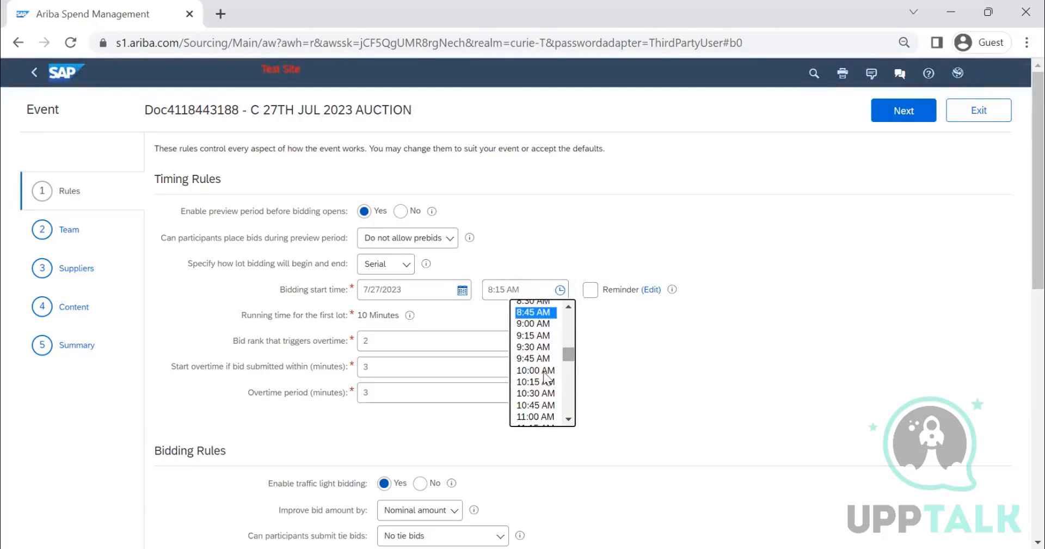
click(536, 370)
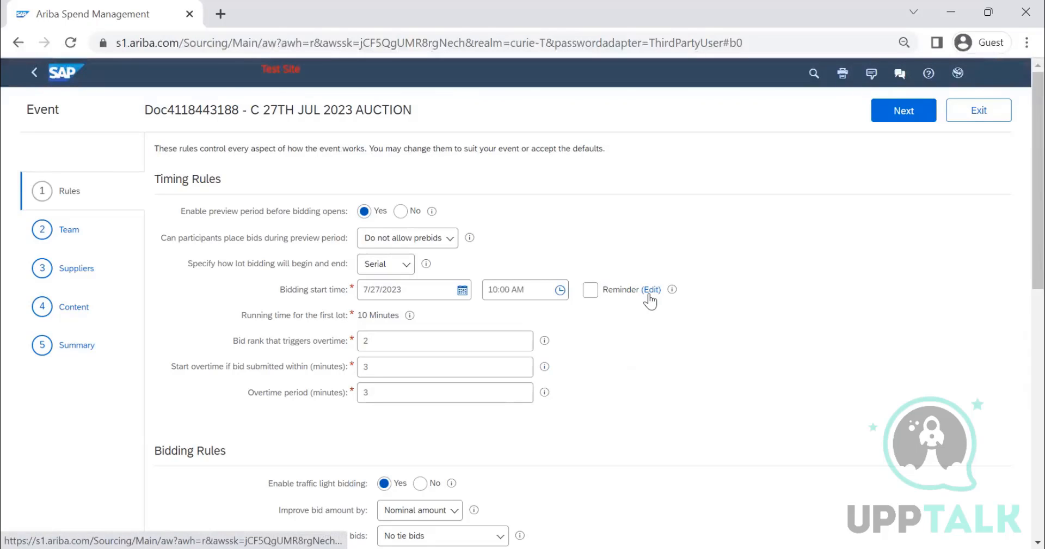
Step: Try enabling reminders for the bidding start time without any intervals, and turn them off again
click(592, 294)
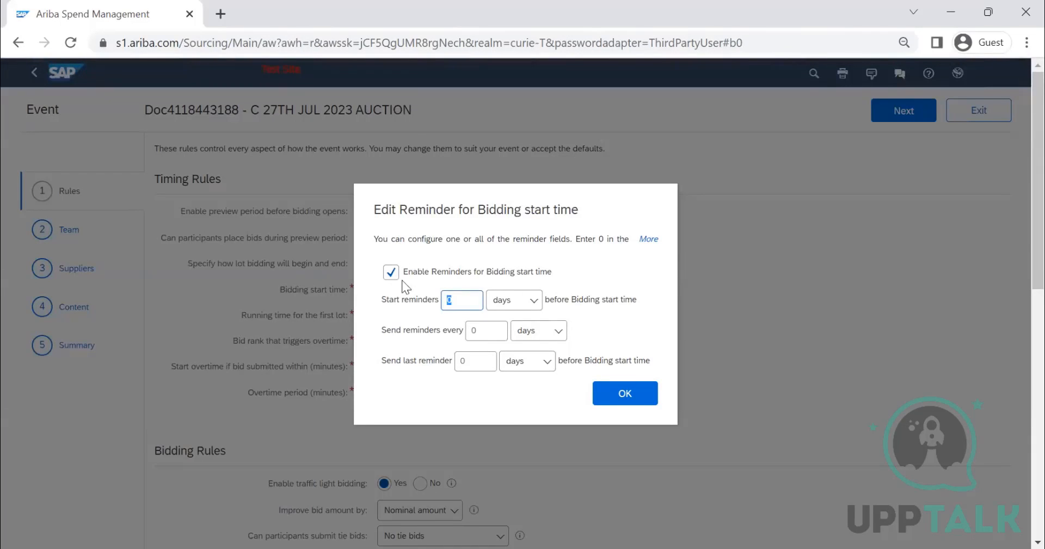
click(618, 393)
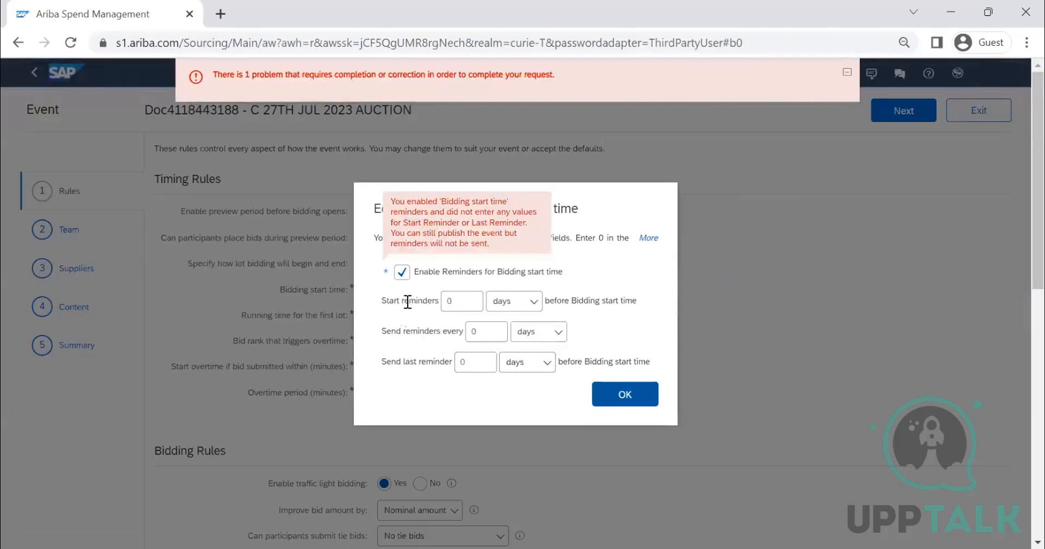
click(402, 271)
click(620, 394)
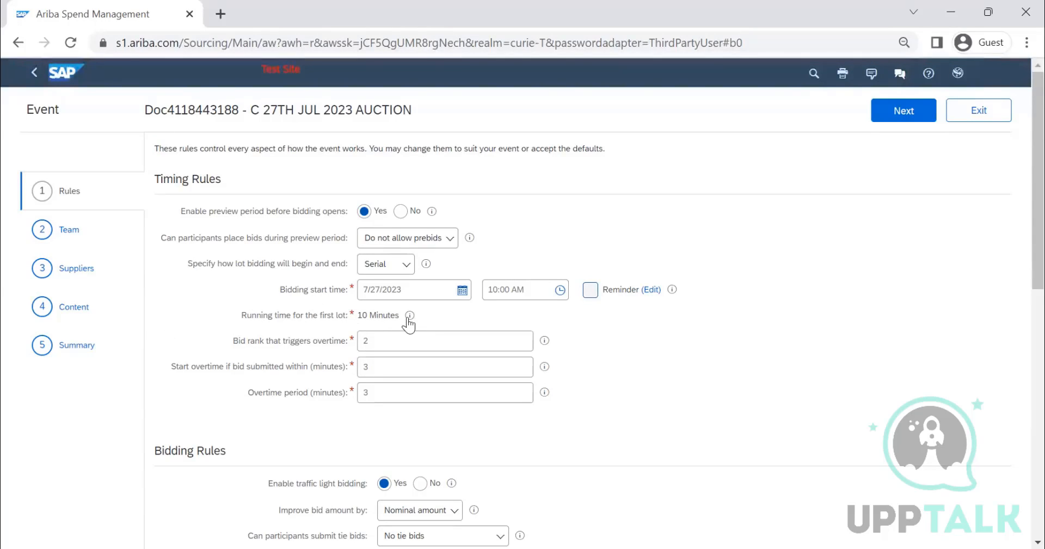
Step: Examine the first lot's running time, the overtime rules and the explanation of traffic light bidding
mouse_move(408, 320)
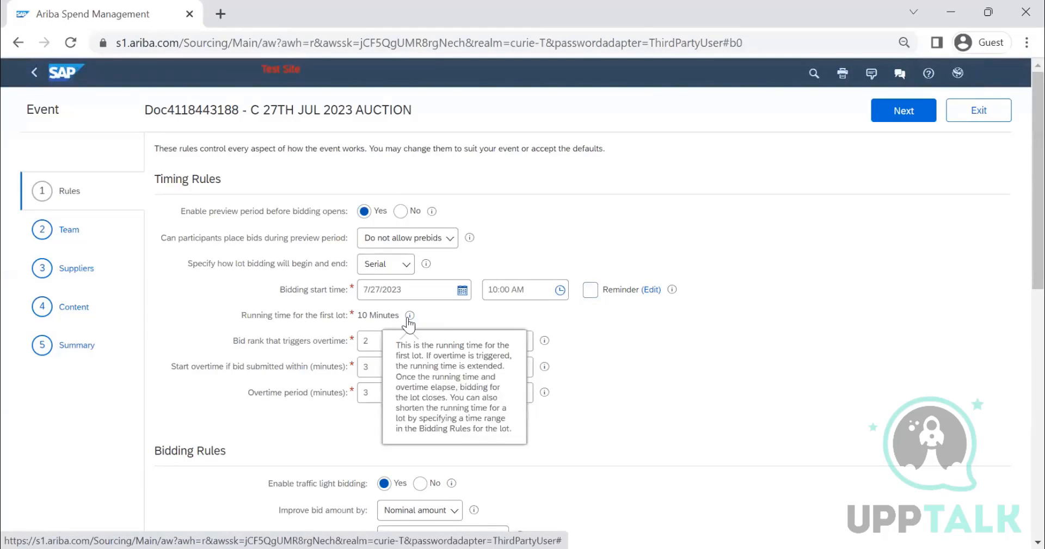
scroll(248, 269, down, 1)
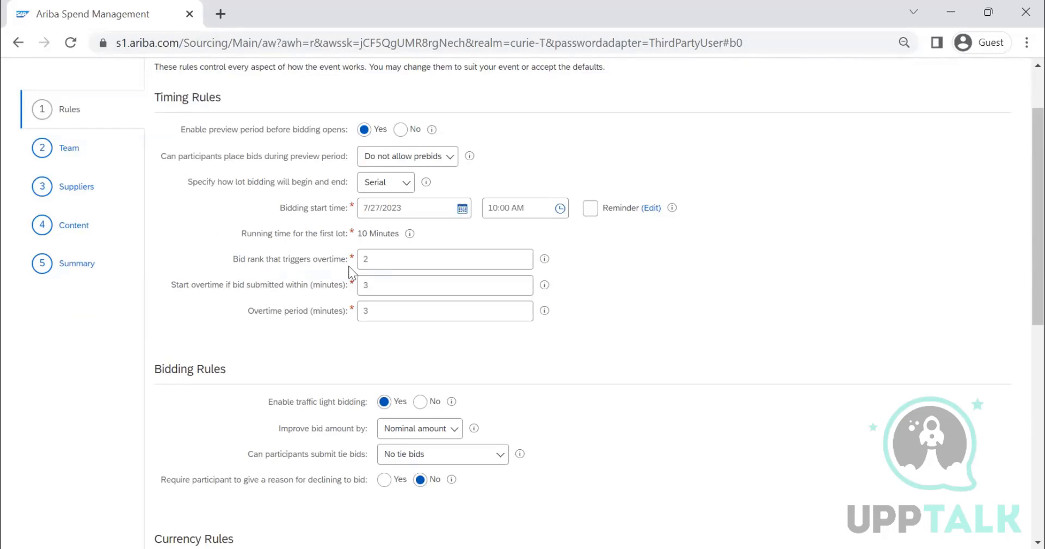
drag(380, 260, 355, 267)
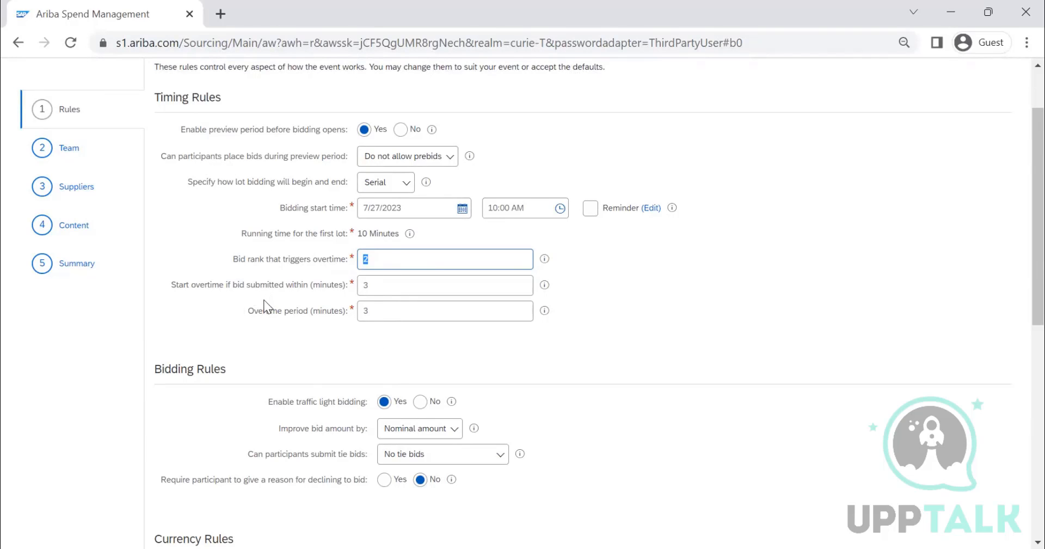
scroll(264, 300, down, 1)
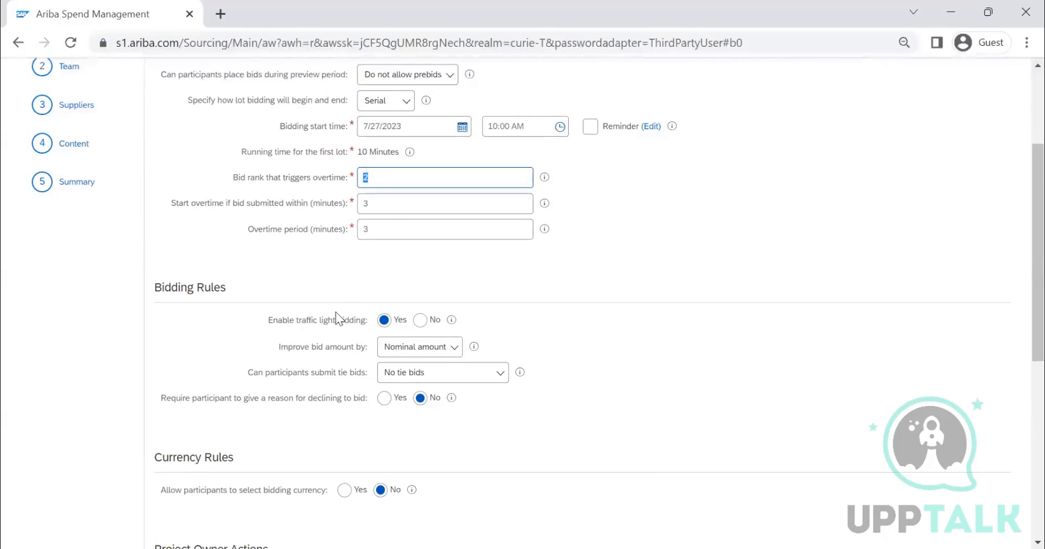
click(452, 321)
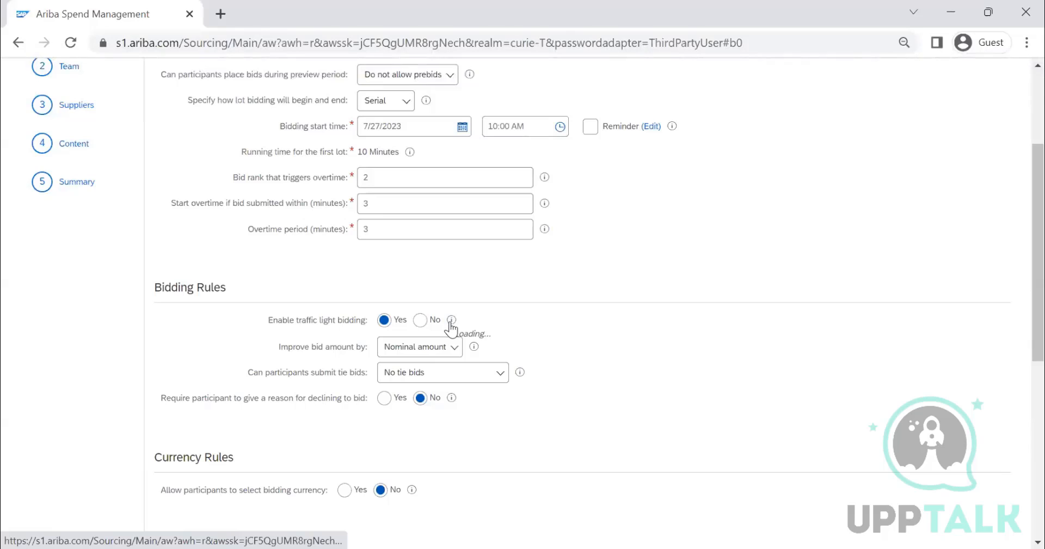
mouse_move(450, 327)
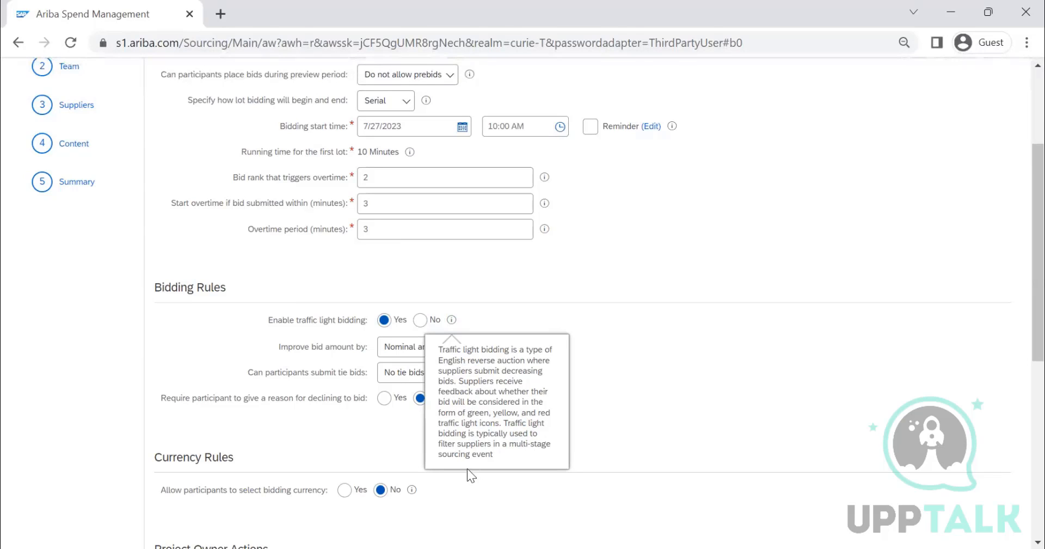
click(647, 368)
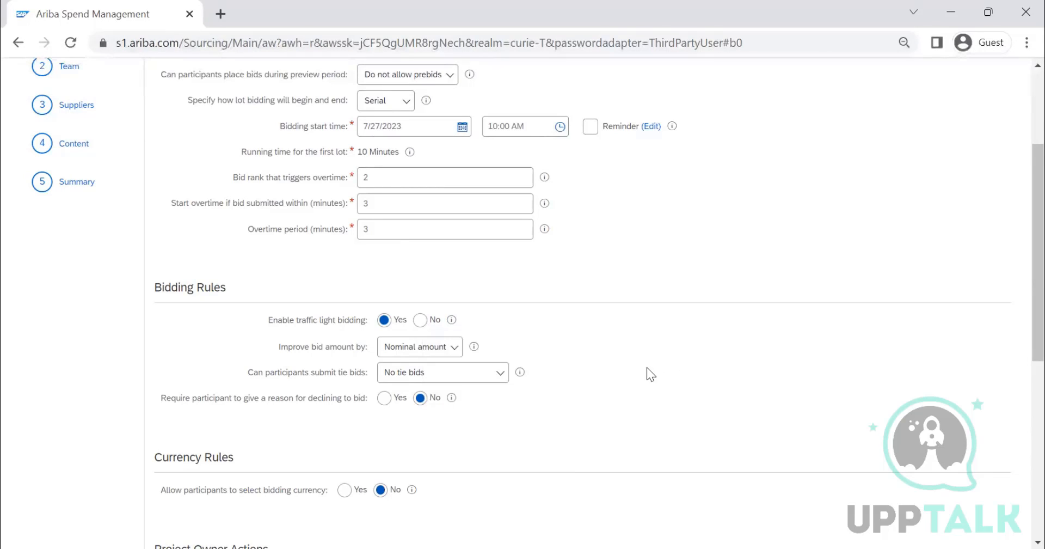
Step: Examine the bid improvement options and the currency, project owner and market feedback rules
scroll(337, 281, down, 2)
scroll(348, 289, up, 2)
click(419, 353)
click(716, 230)
scroll(560, 366, down, 3)
scroll(556, 345, down, 2)
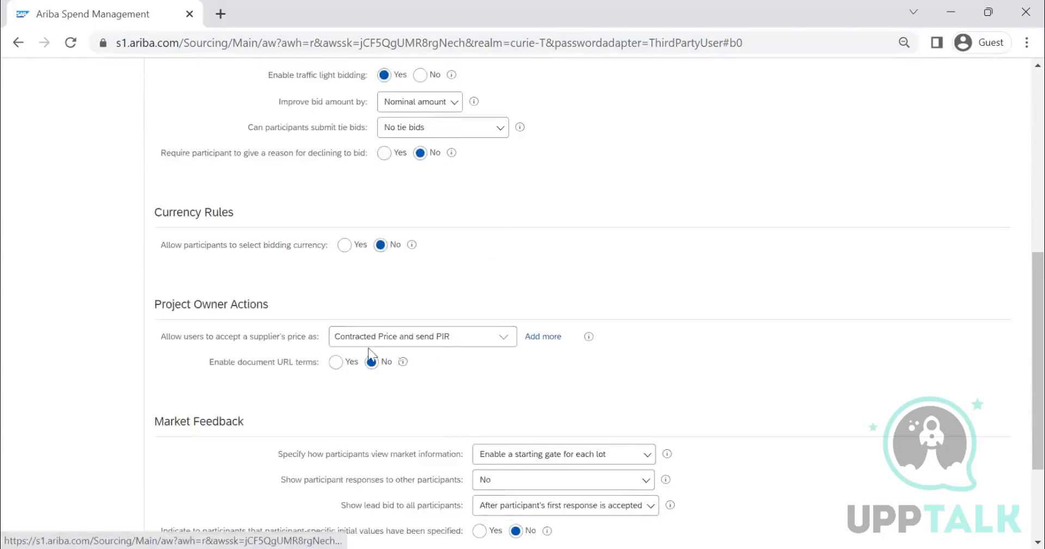
scroll(409, 370, down, 2)
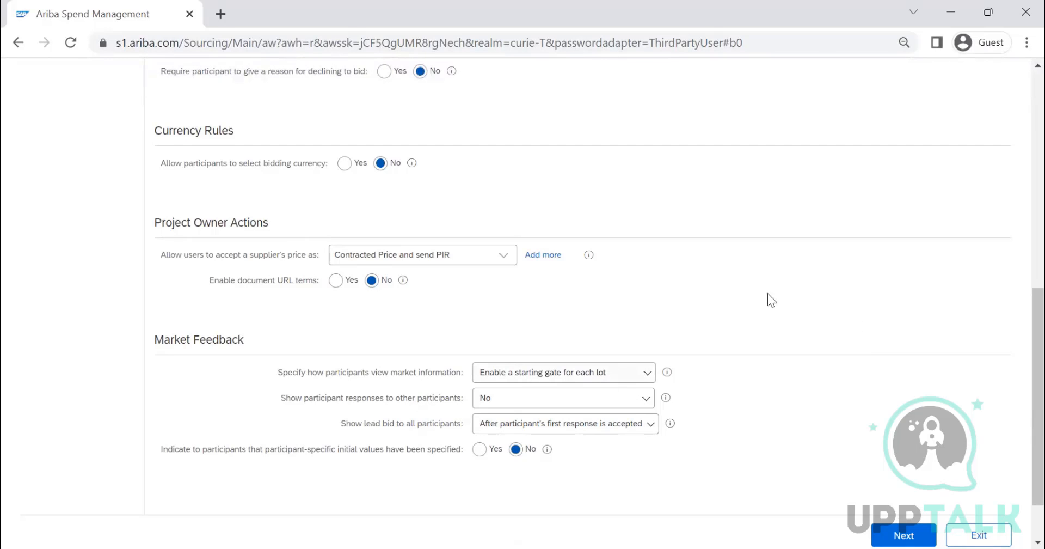
scroll(751, 270, up, 15)
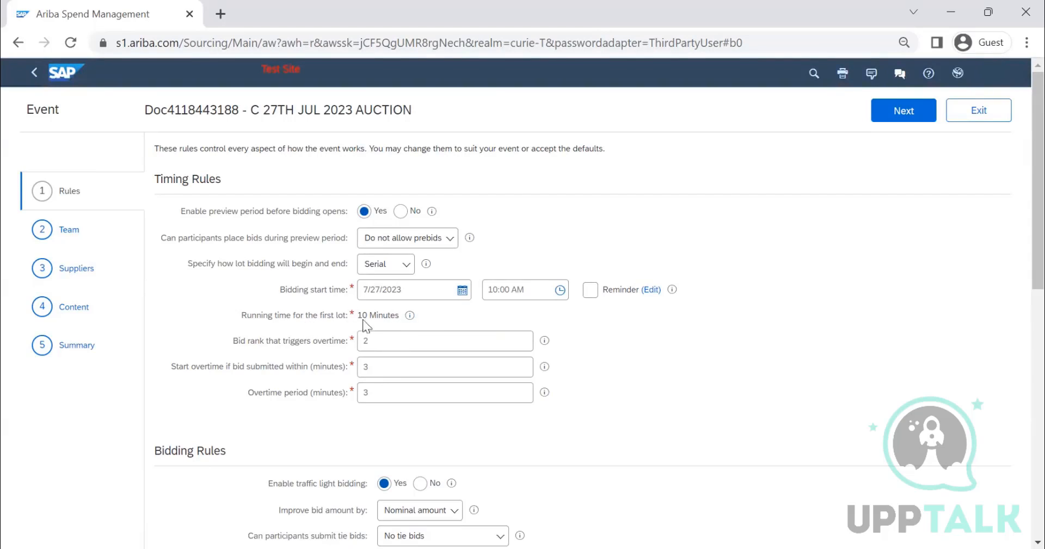
Step: Proceed to the event's team setup and assign Buyer 7 to the Active Observers group
click(920, 111)
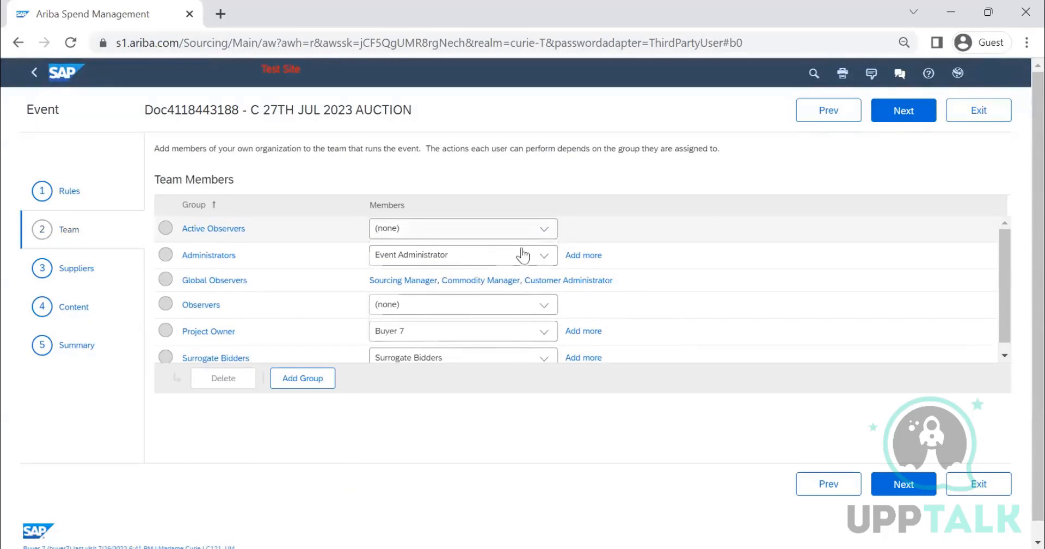
click(523, 229)
click(513, 289)
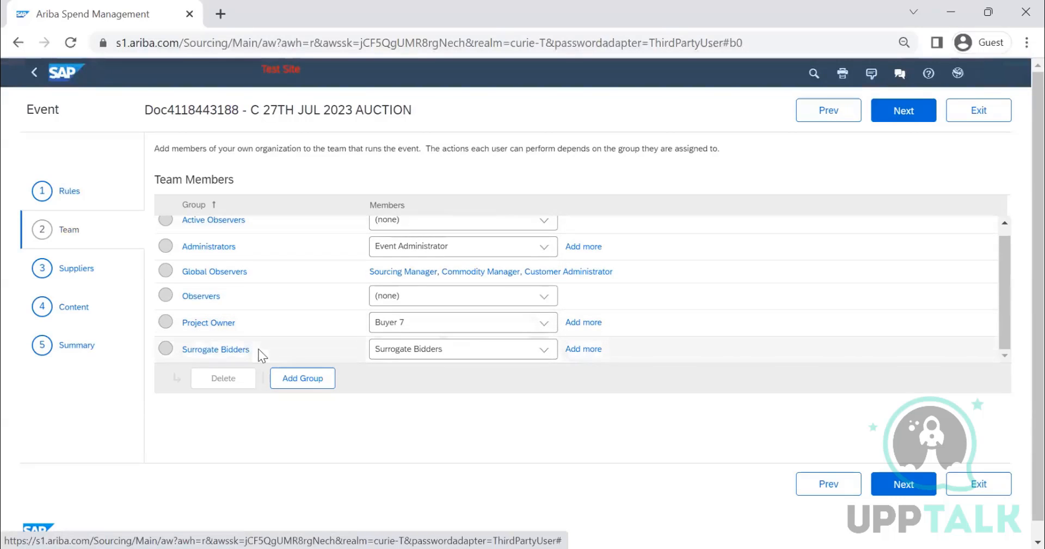
mouse_move(243, 355)
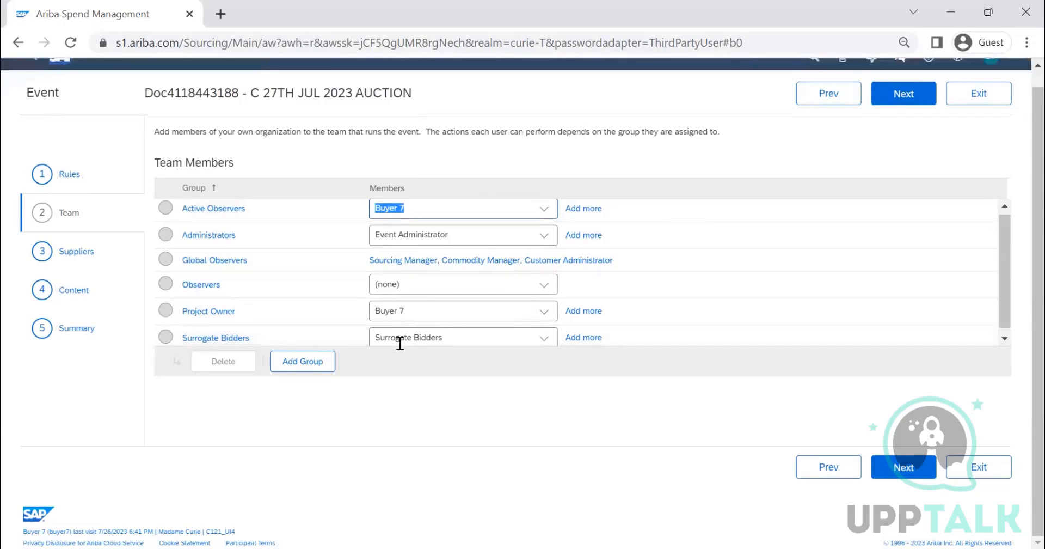
Step: Assign Buyer 7 to both the Observers and the Surrogate Bidders groups
click(544, 287)
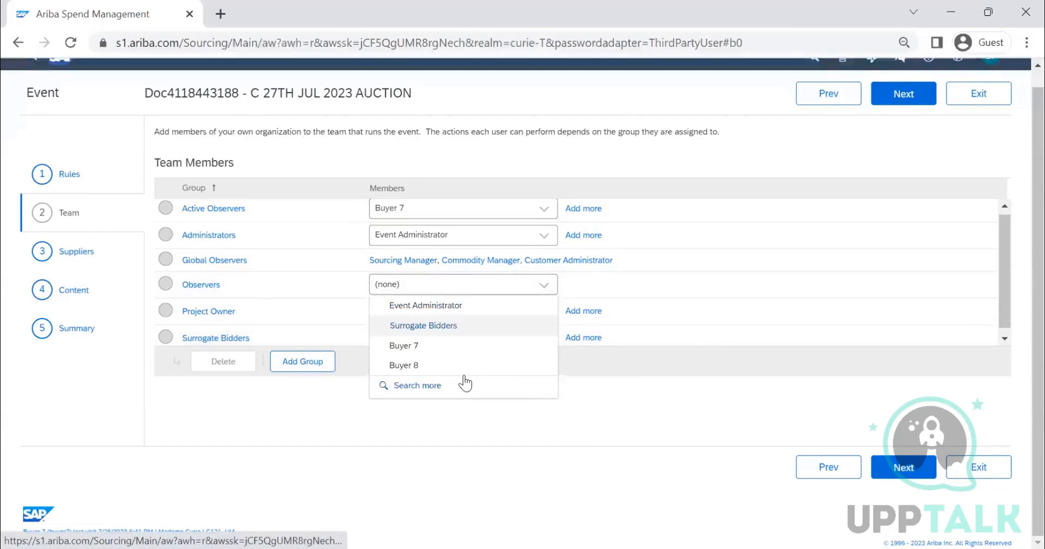
click(465, 392)
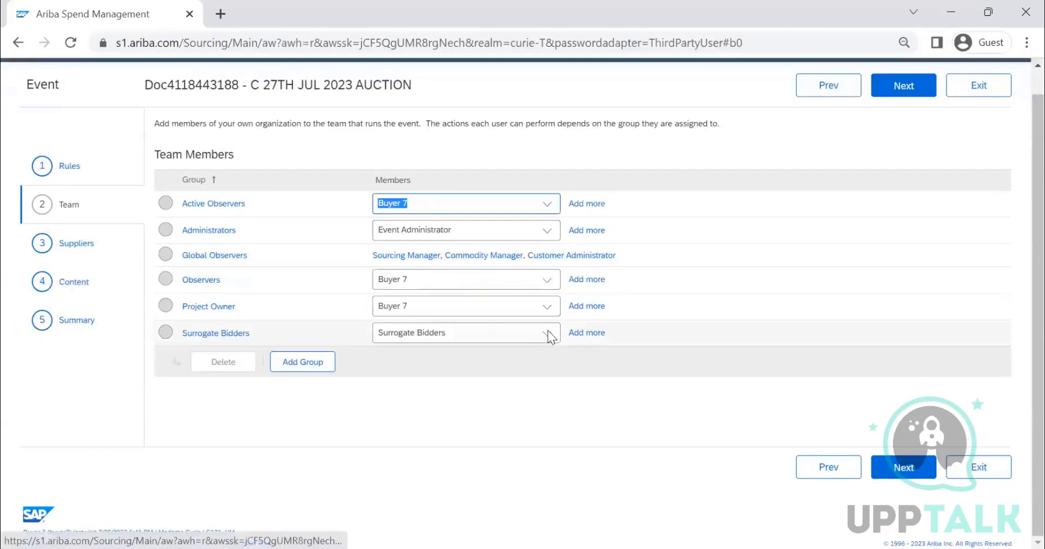
click(548, 337)
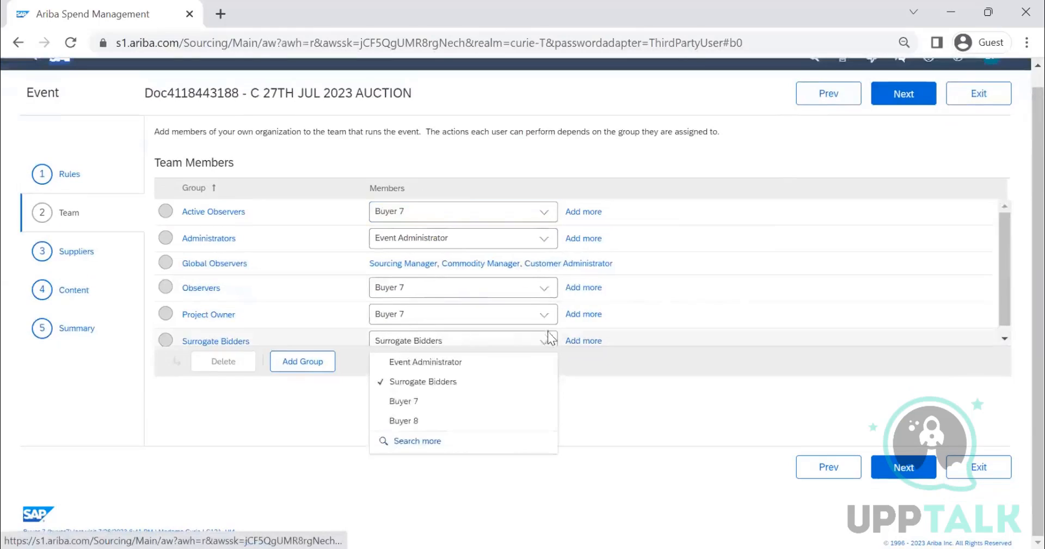
click(448, 406)
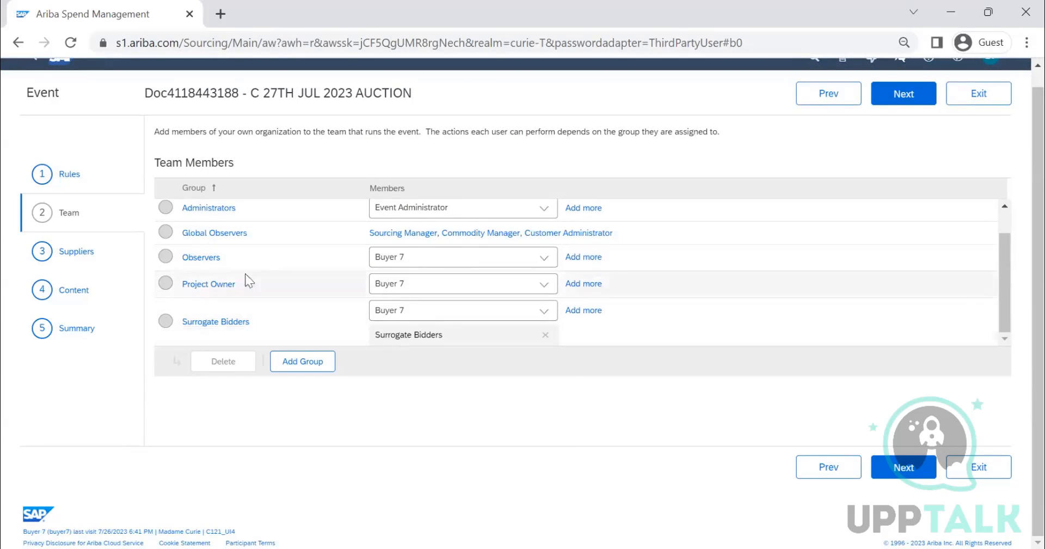
Step: Proceed to the event's suppliers and search for participants by past events with the creation date set to Yesterday
click(901, 97)
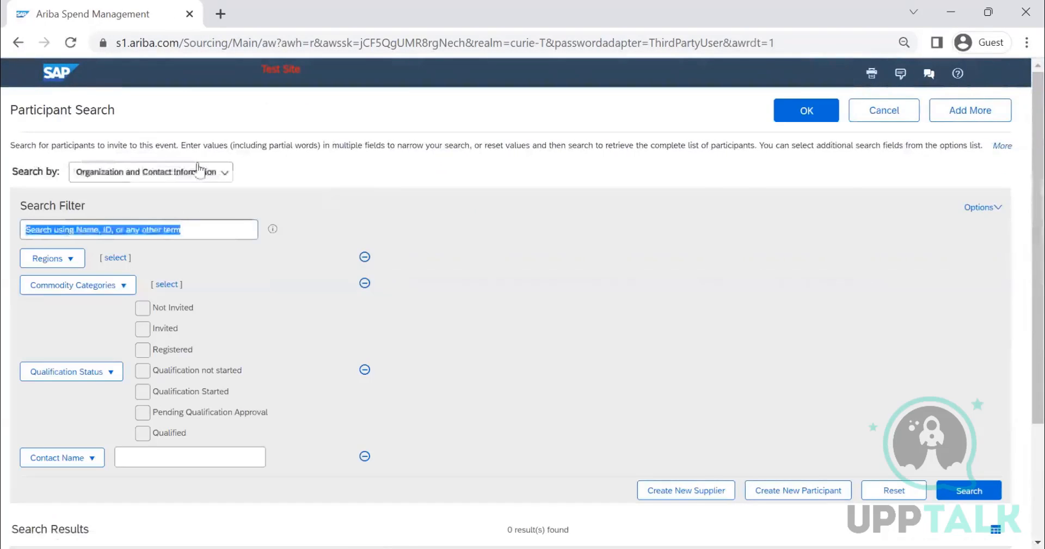
click(164, 172)
click(158, 235)
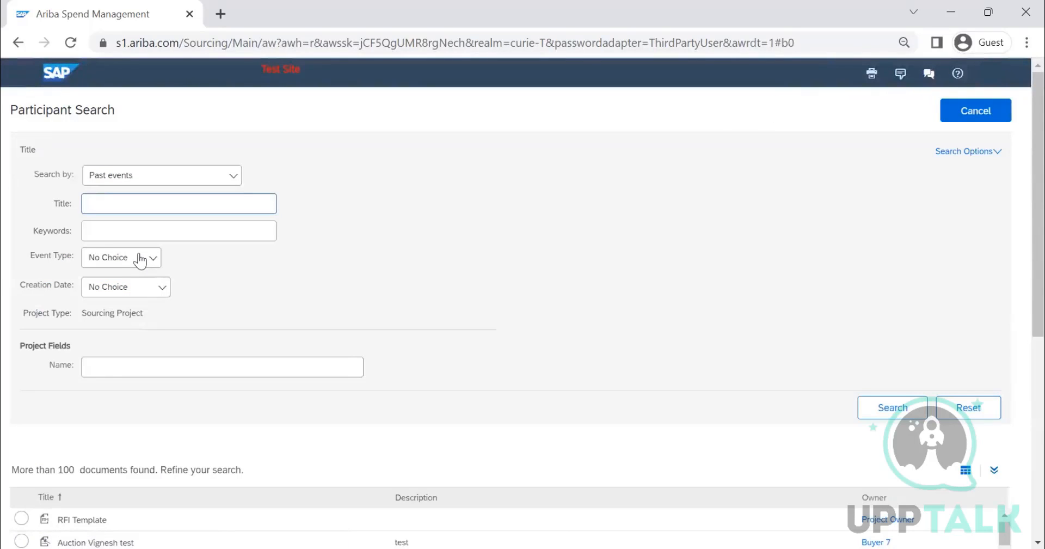
click(141, 260)
click(125, 287)
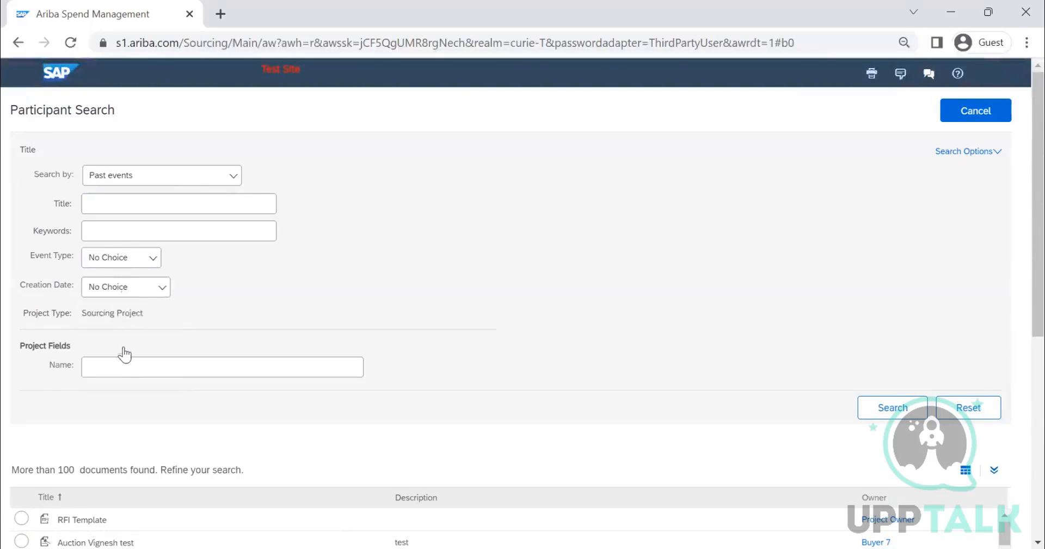
click(125, 352)
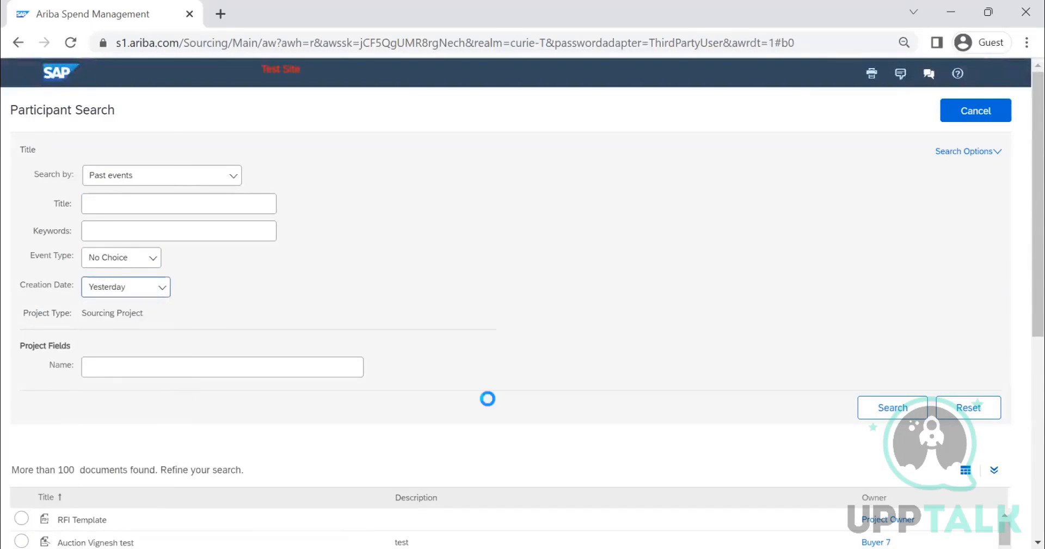
click(887, 414)
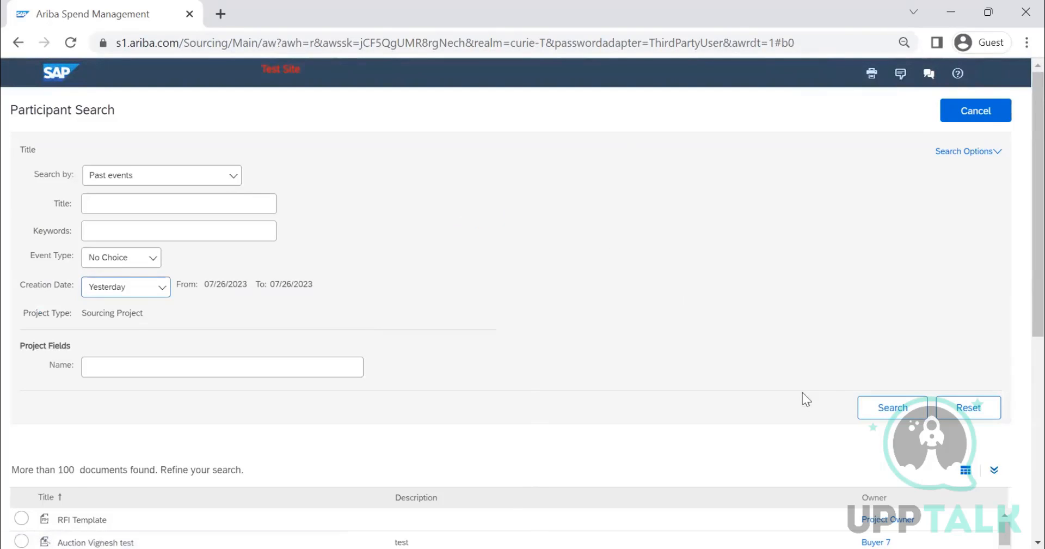
click(897, 413)
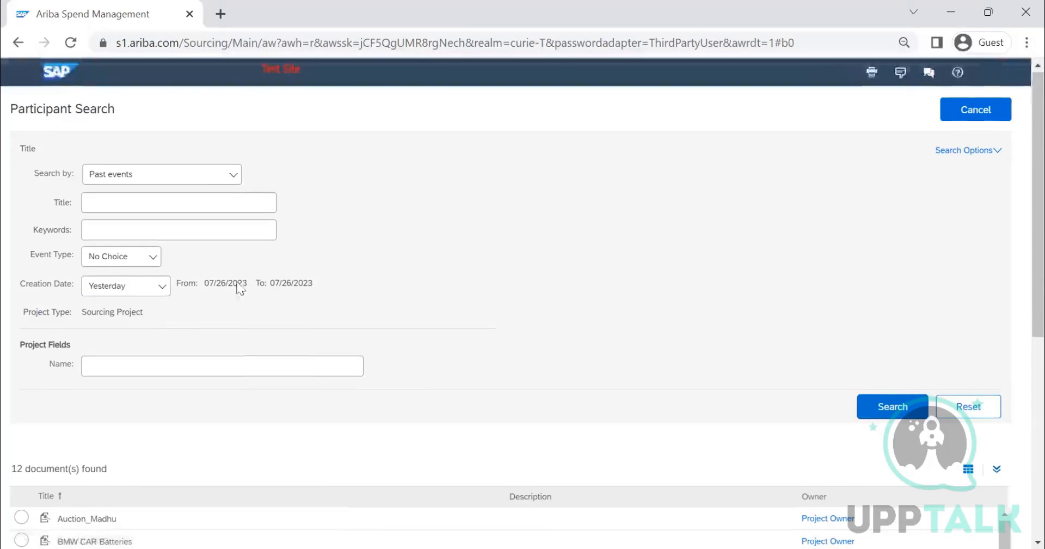
Step: Choose the past event FIRST ROUND RFI and invite all of its suppliers to the auction
scroll(163, 315, down, 5)
scroll(141, 343, down, 1)
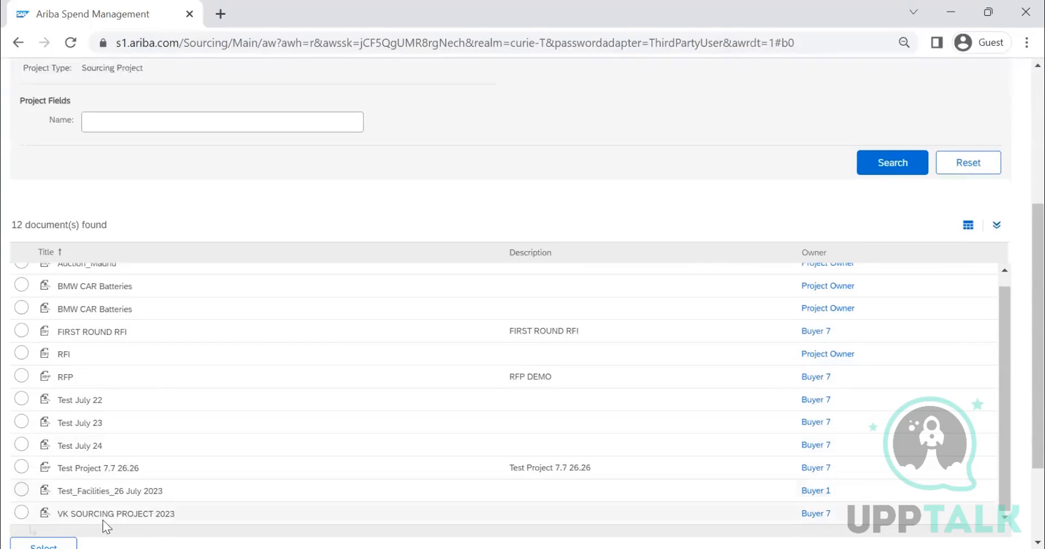
scroll(103, 495, down, 2)
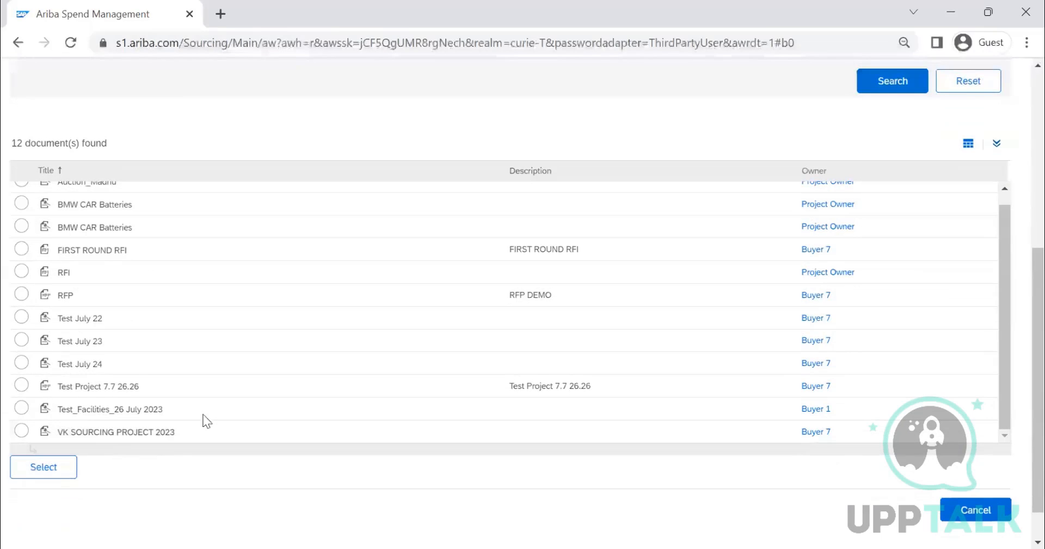
drag(882, 250, 650, 132)
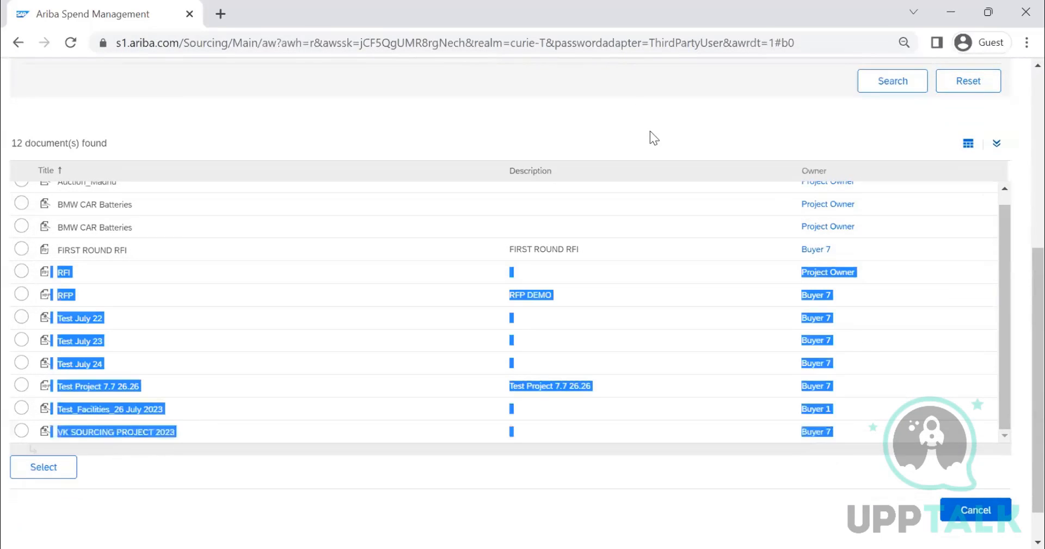
click(484, 265)
scroll(175, 280, up, 1)
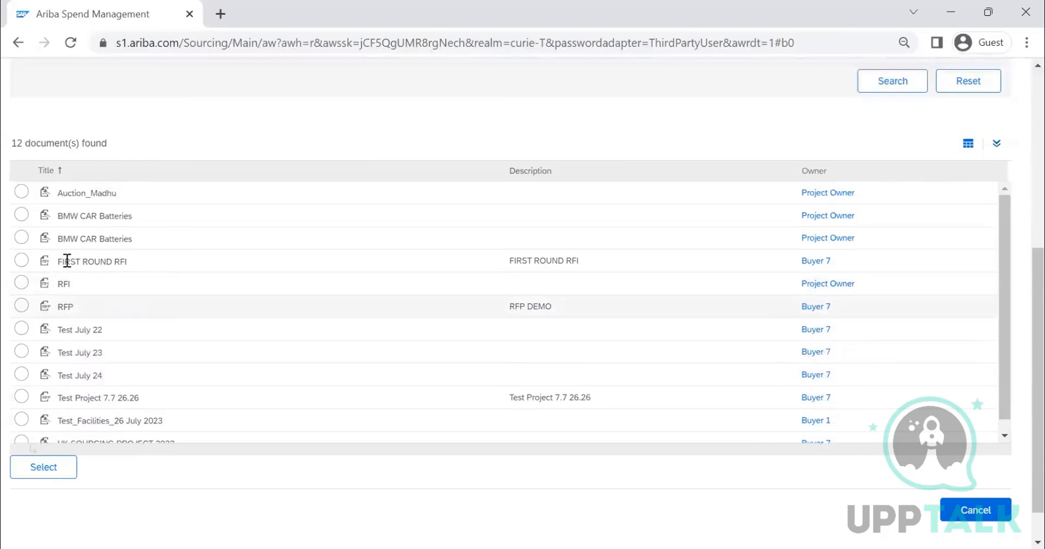
click(21, 260)
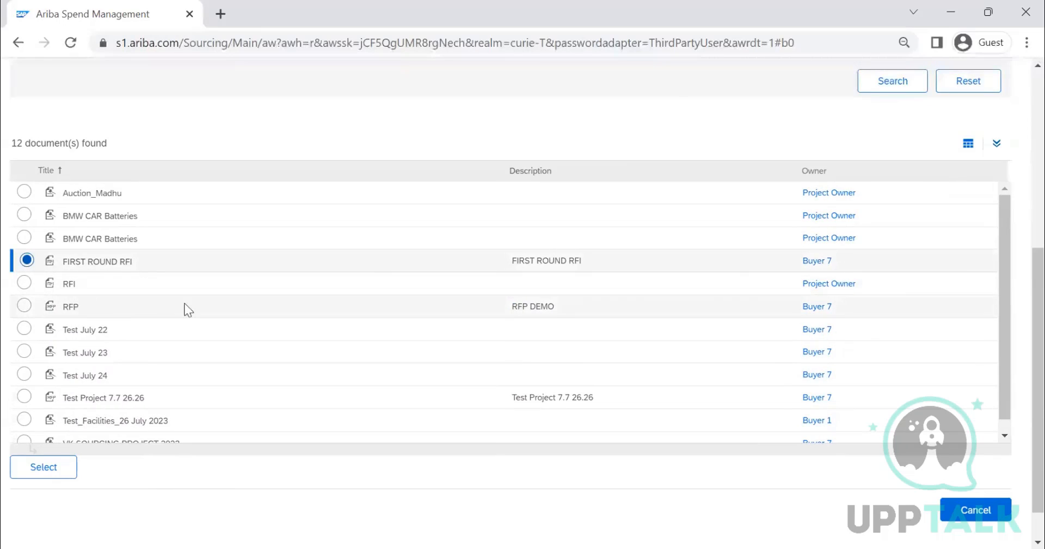
click(41, 472)
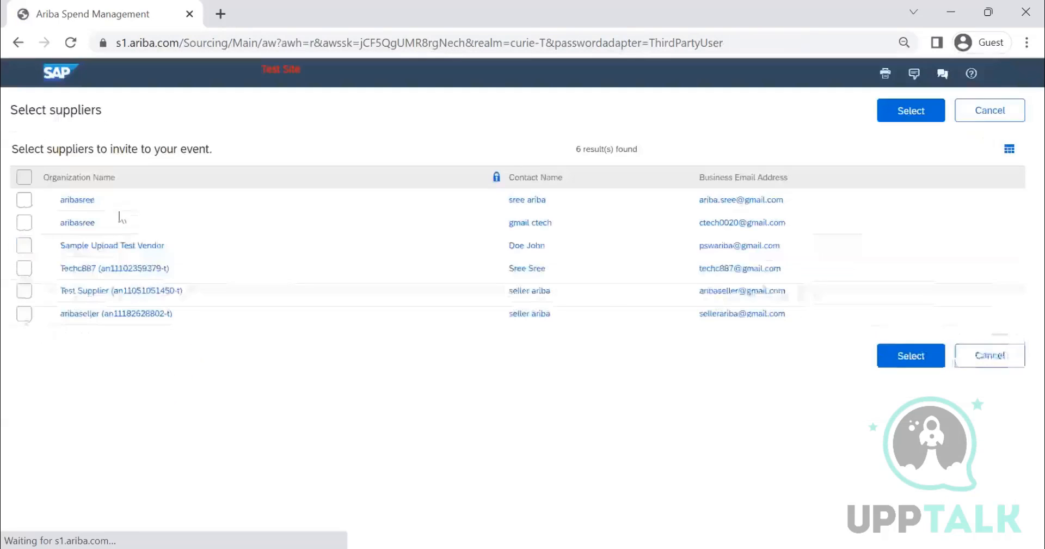
click(26, 178)
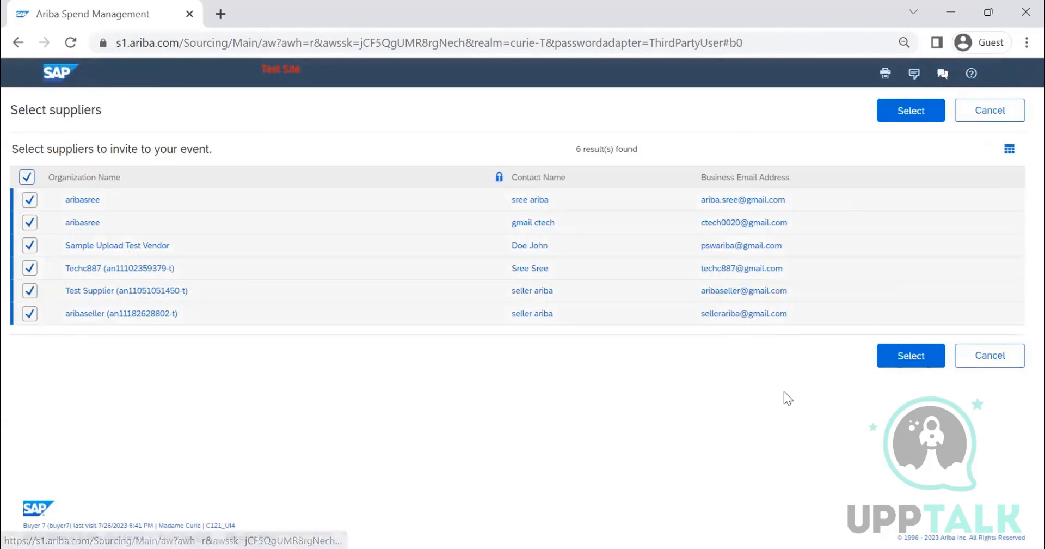
click(893, 359)
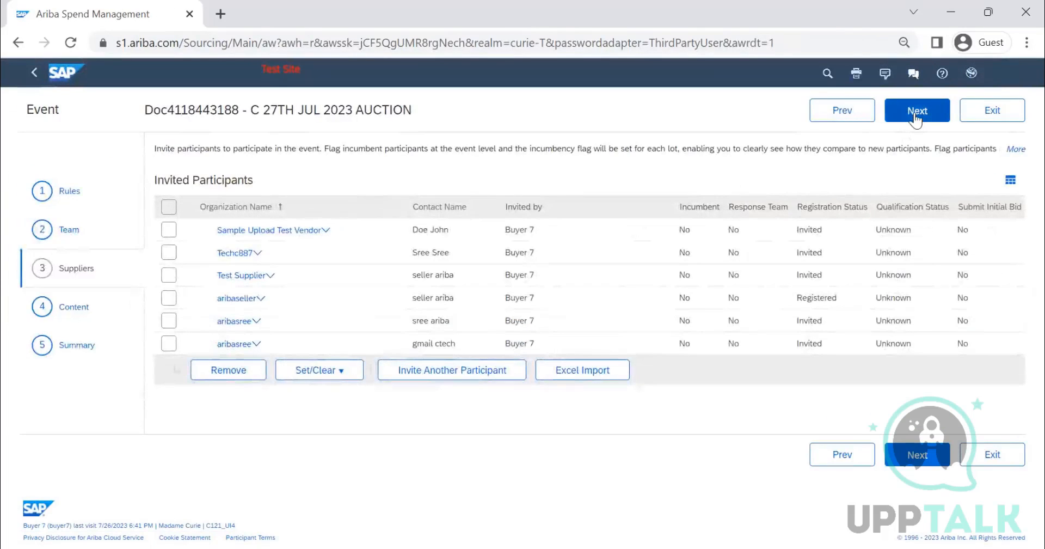
Step: Proceed to the event's content and delete the Intro to company, Terms and Conditions and Commercials items
click(916, 114)
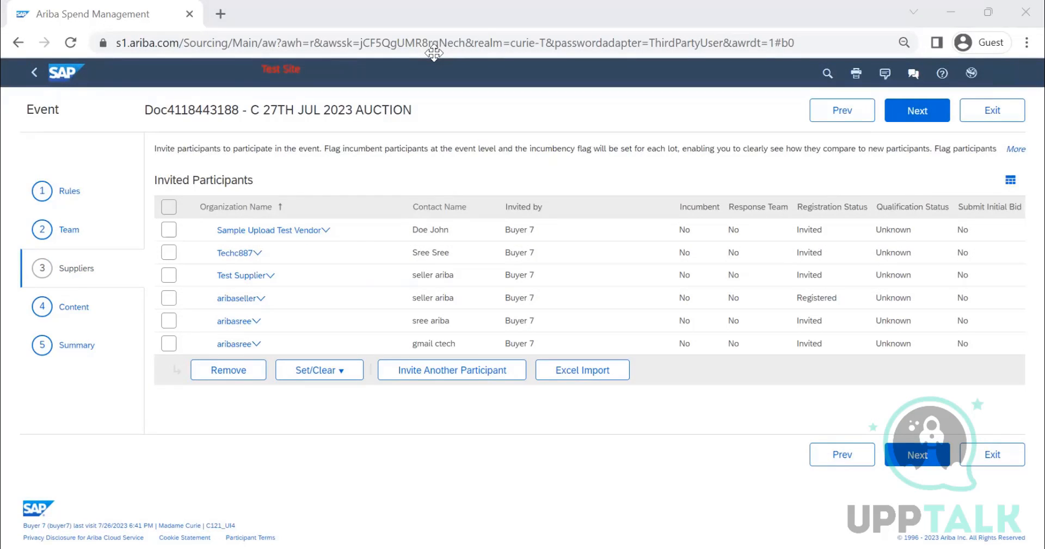
click(917, 110)
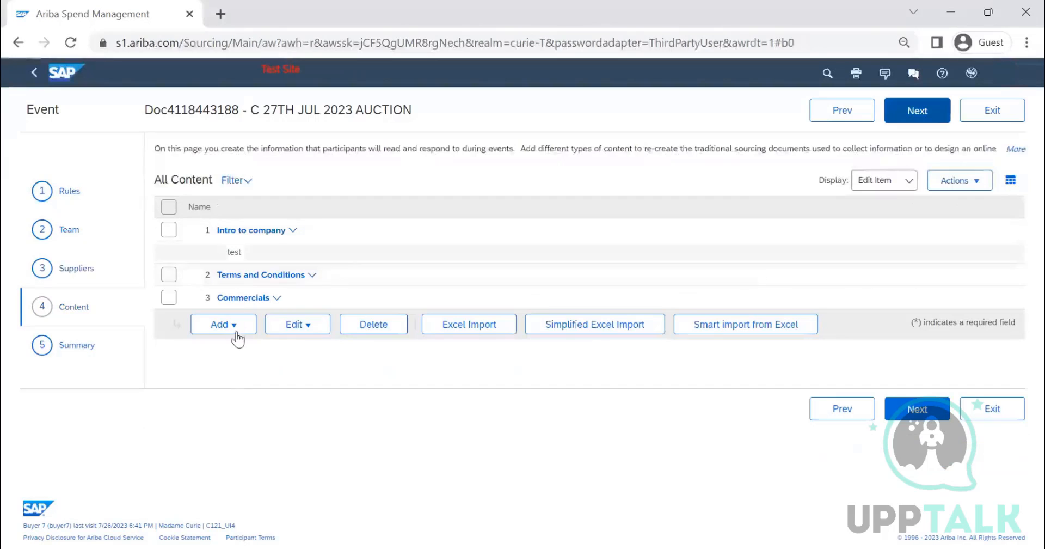
click(238, 335)
click(176, 223)
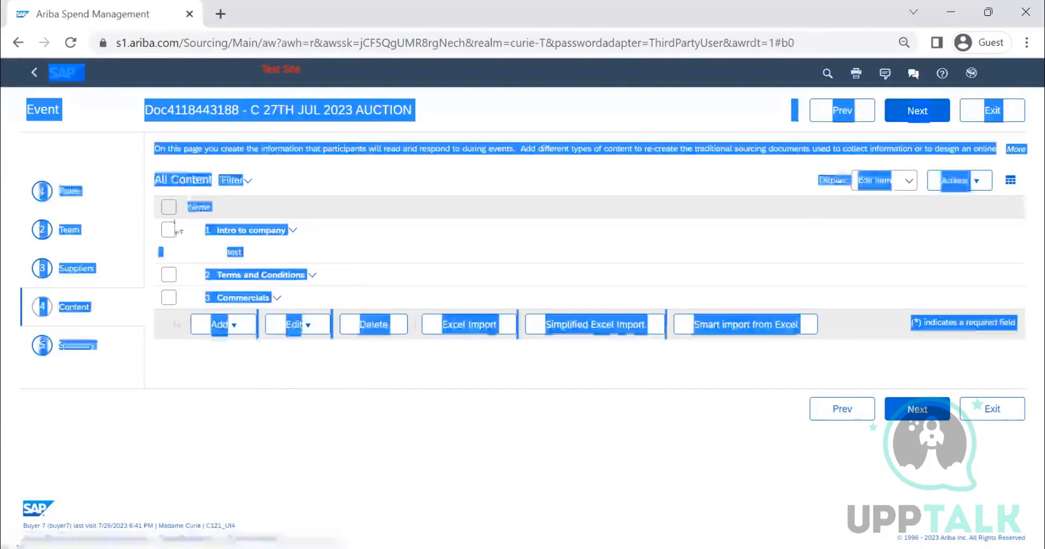
click(385, 175)
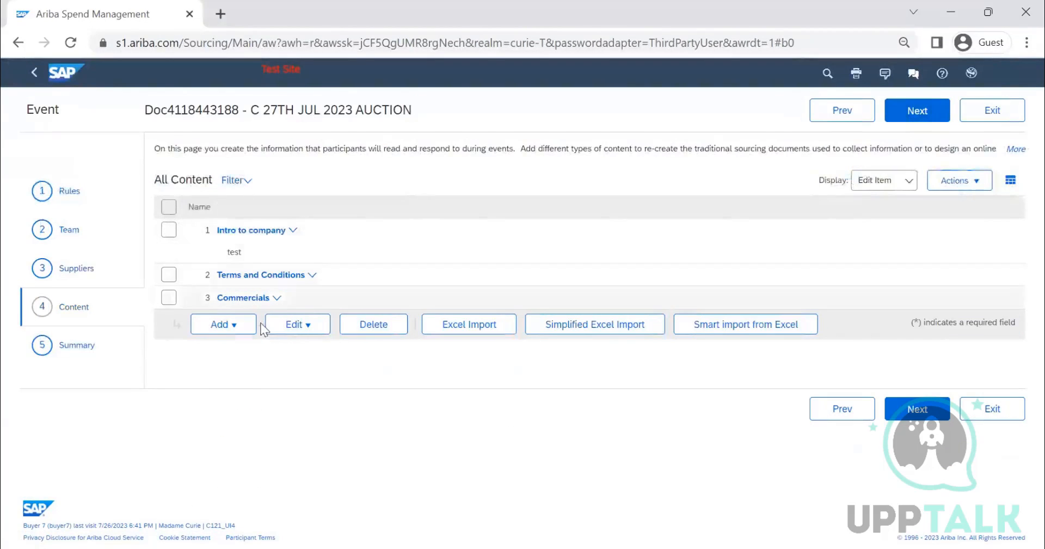
click(170, 205)
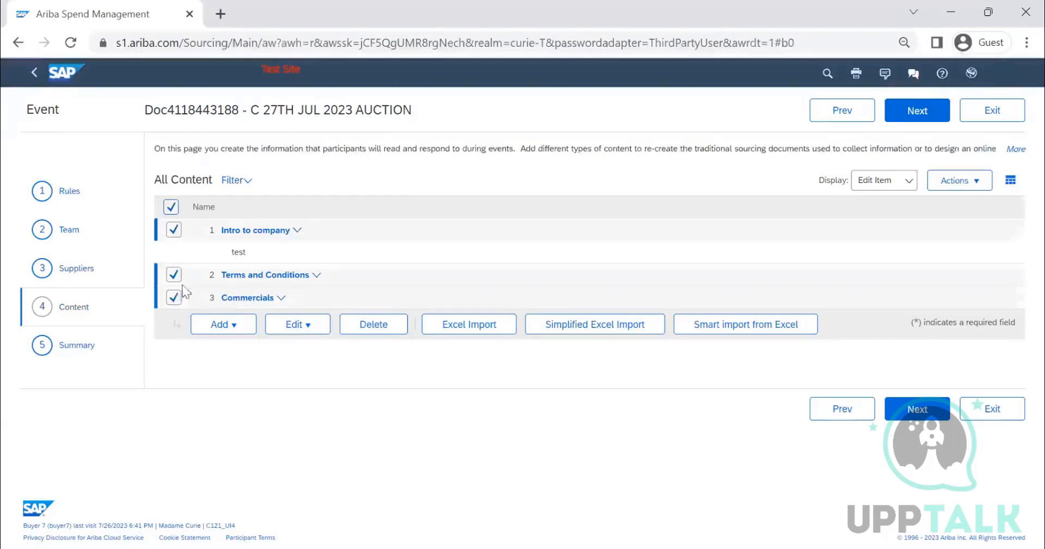
click(343, 326)
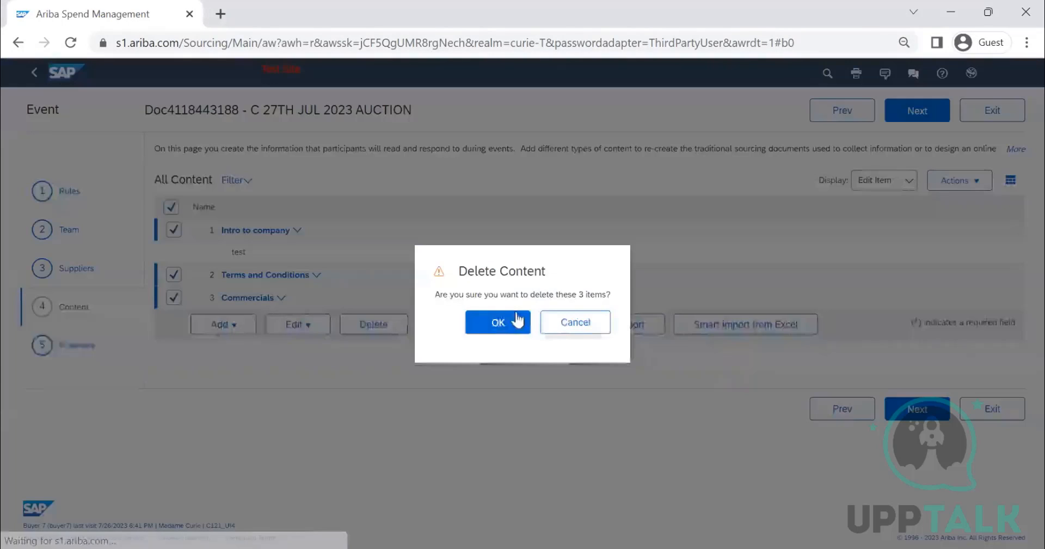
click(517, 322)
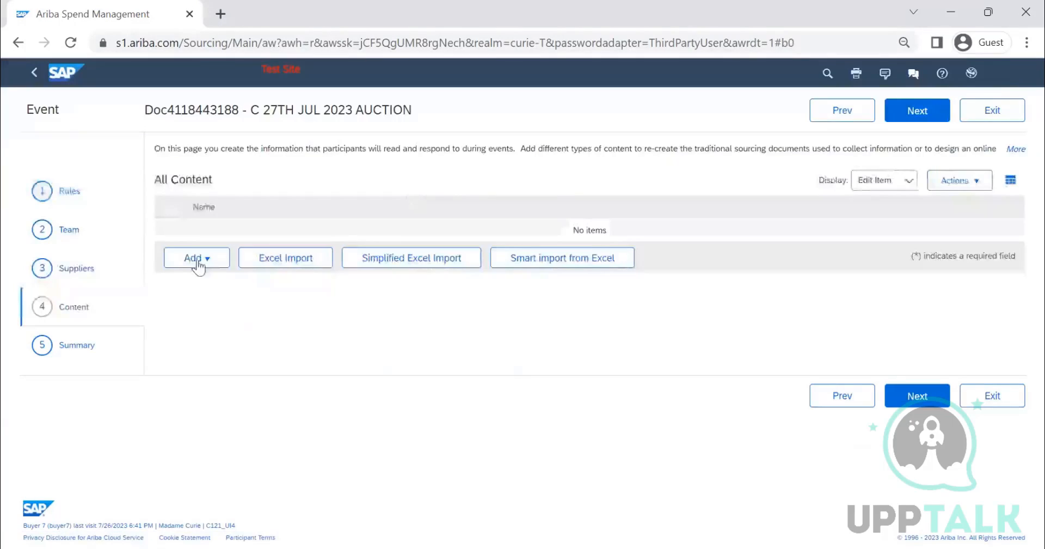
Step: Add a line item to the event content with LAPTOP as both its name and description
click(197, 259)
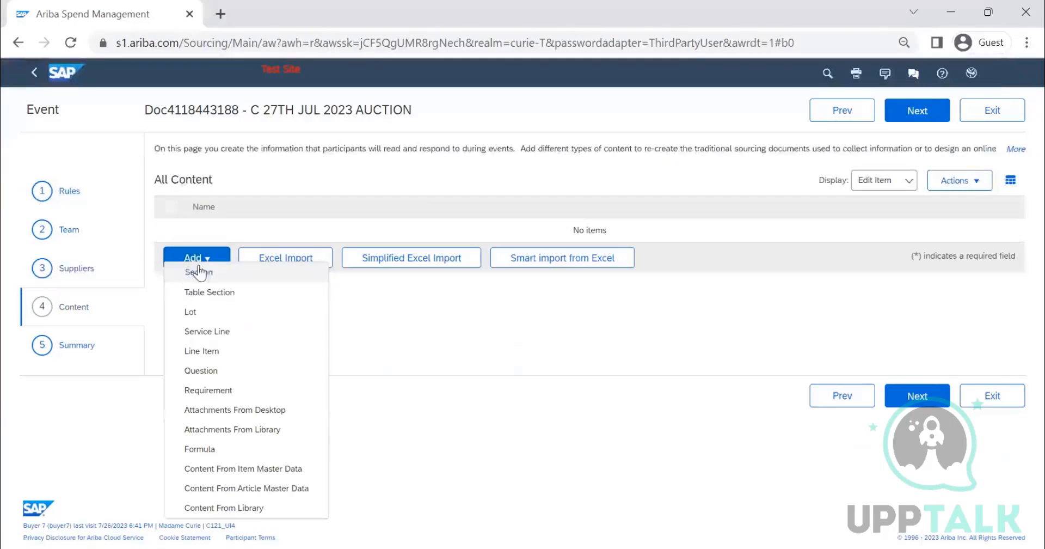
click(220, 352)
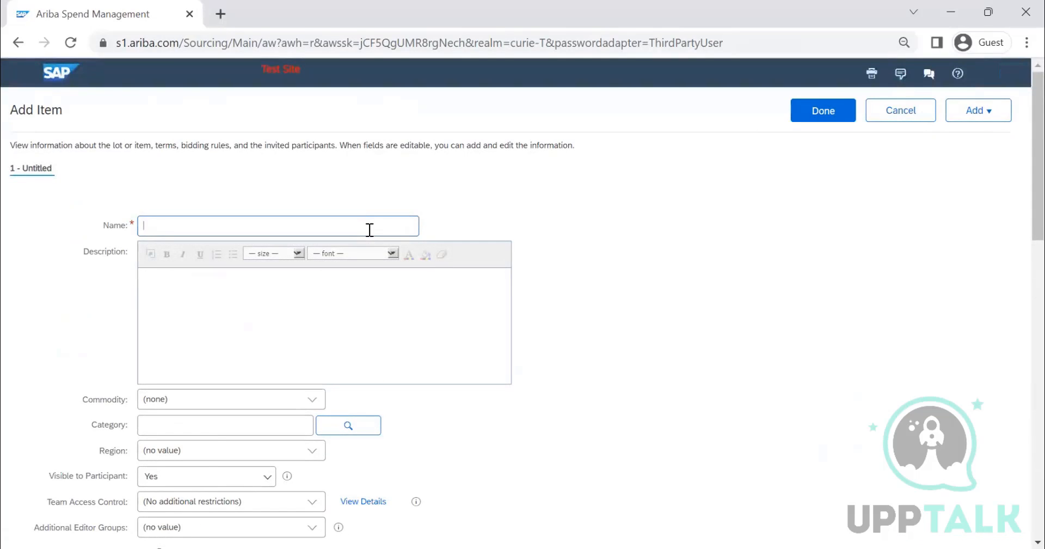
click(370, 230)
text(LAPTOP)
drag(280, 224, 96, 257)
key(ctrl+c)
click(184, 296)
key(ctrl+v)
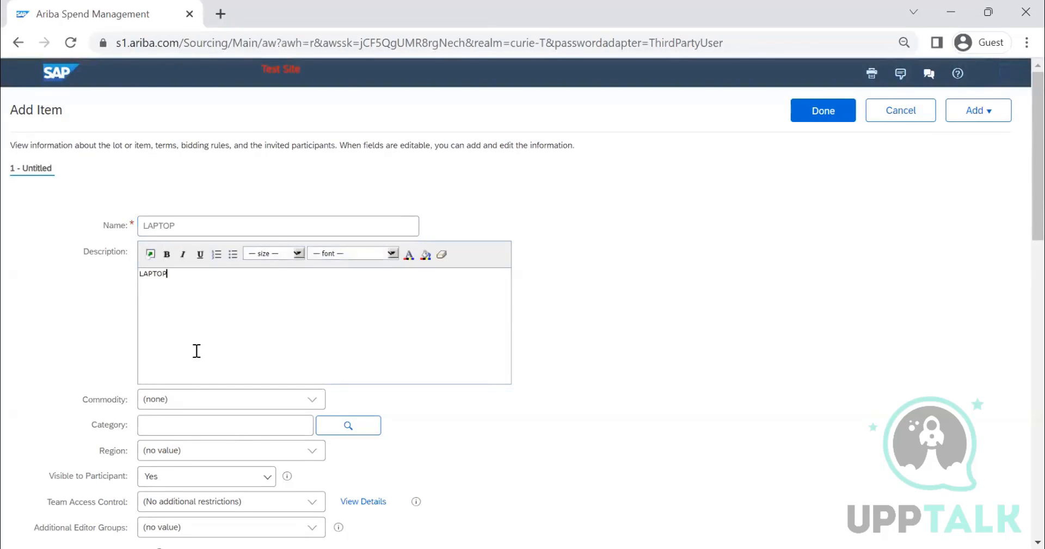
Step: Set the commodity of the LAPTOP line item to Laptop 1022
scroll(266, 368, down, 2)
click(306, 322)
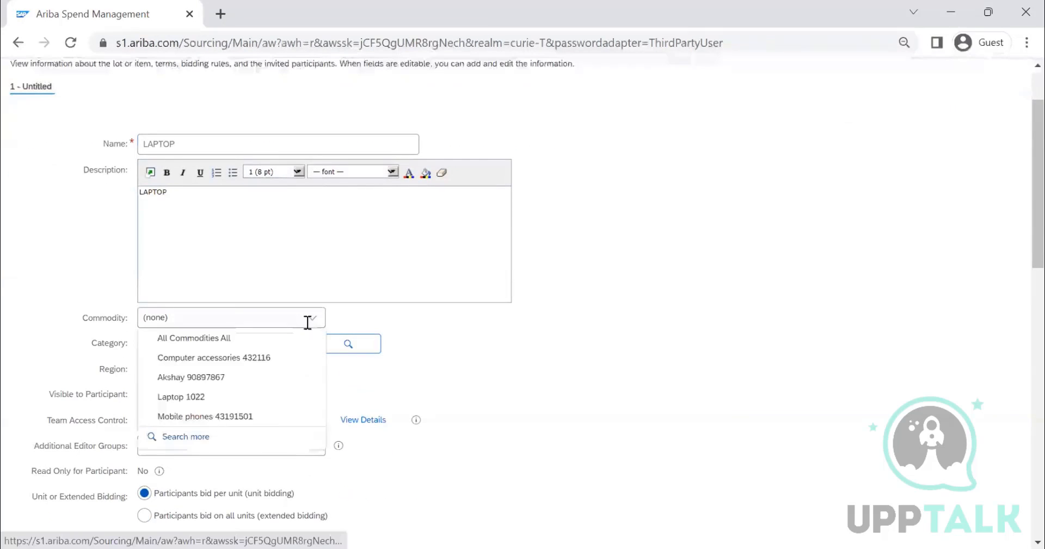
click(269, 403)
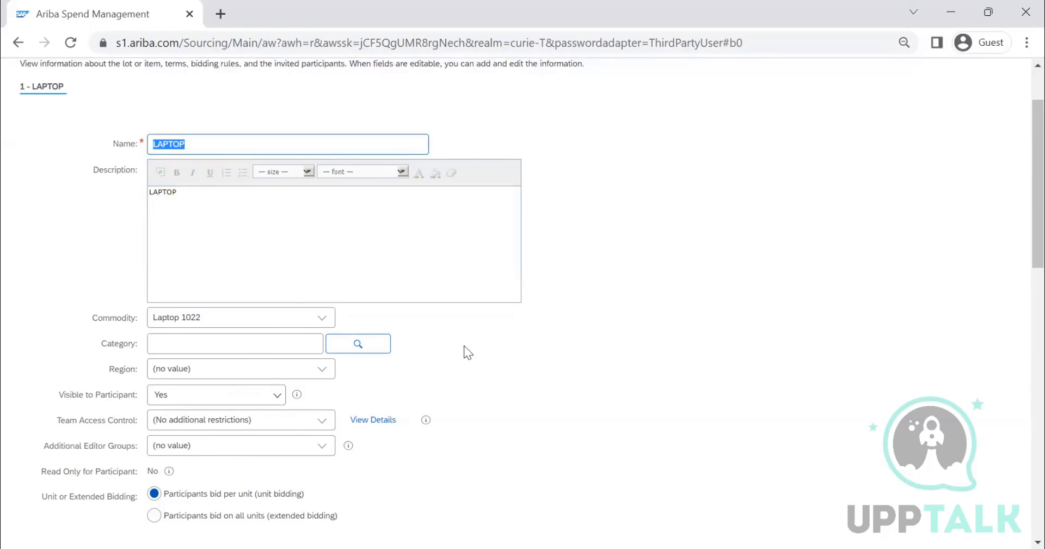
Step: Set the quantity in the LAPTOP line item's terms to 10 each
scroll(423, 361, down, 1)
scroll(414, 359, down, 5)
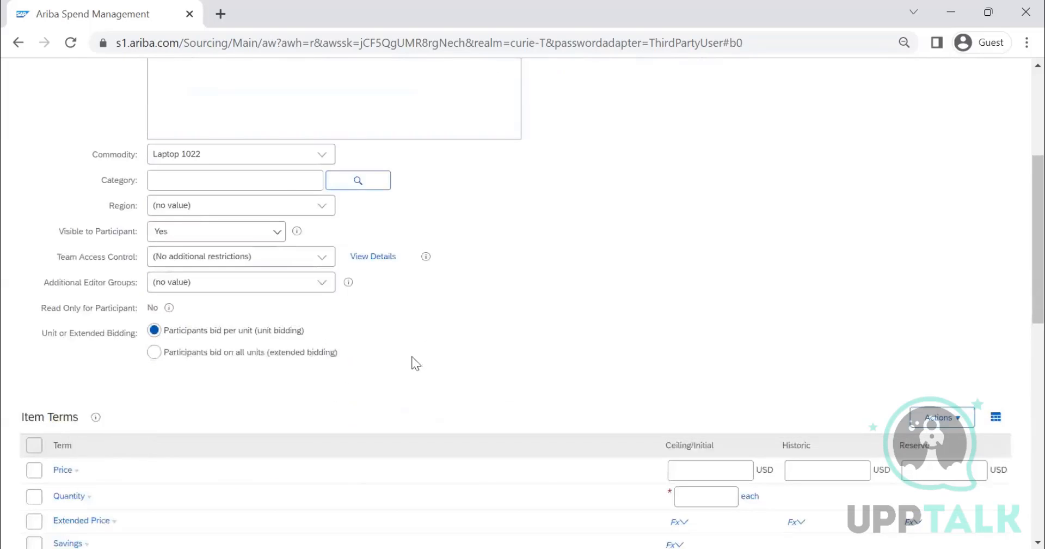
scroll(162, 346, up, 3)
scroll(237, 339, up, 3)
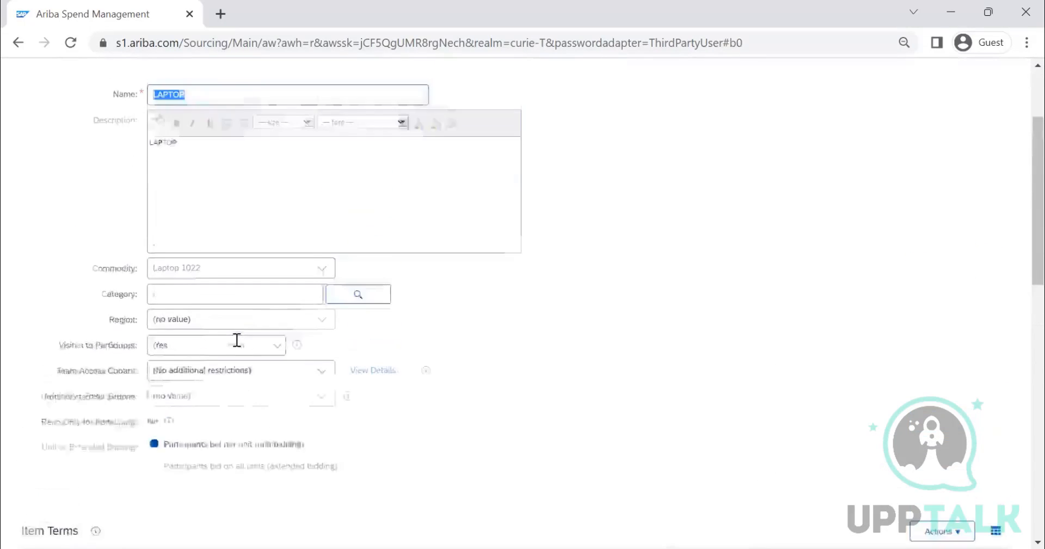
scroll(205, 335, down, 3)
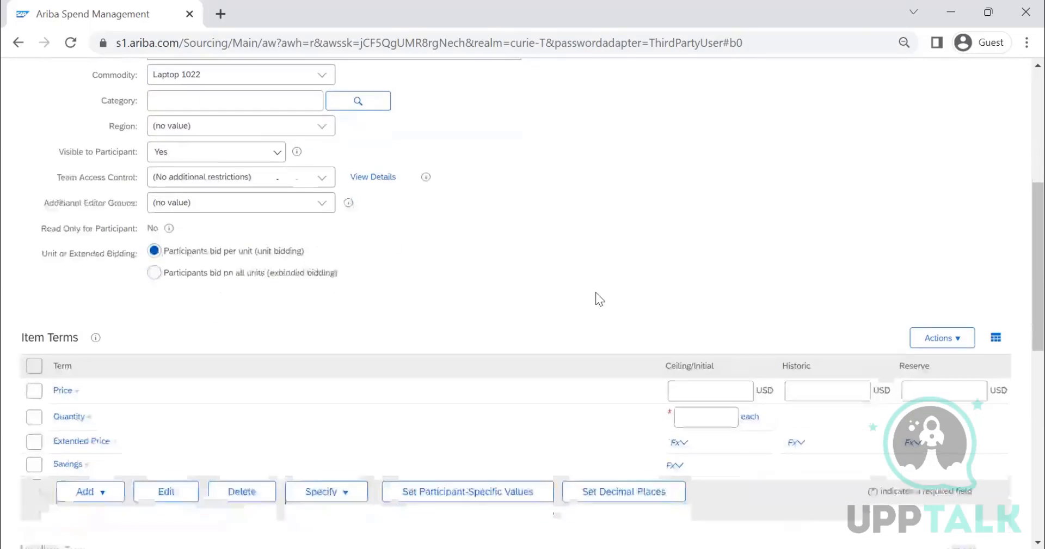
scroll(696, 358, down, 7)
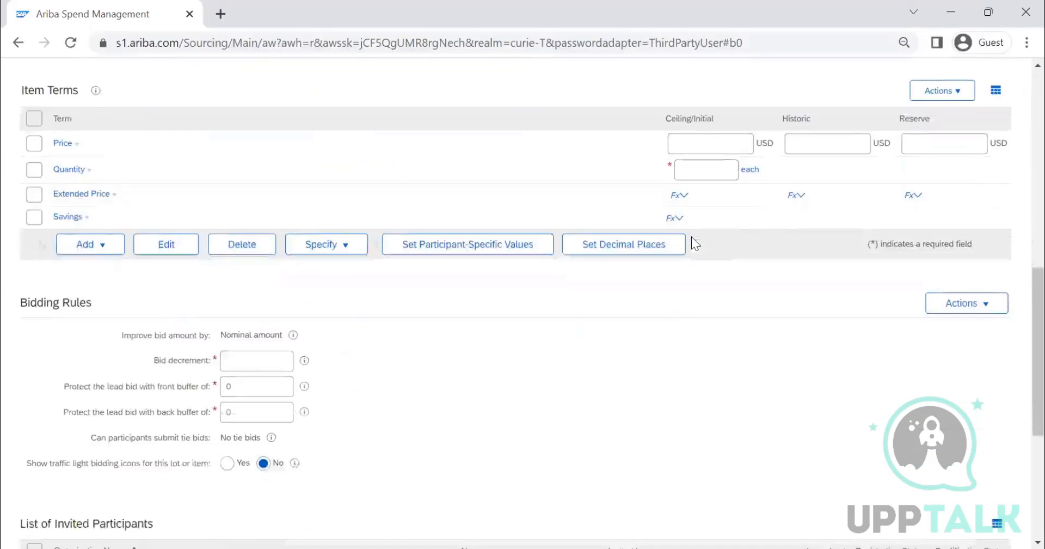
click(707, 172)
text(10)
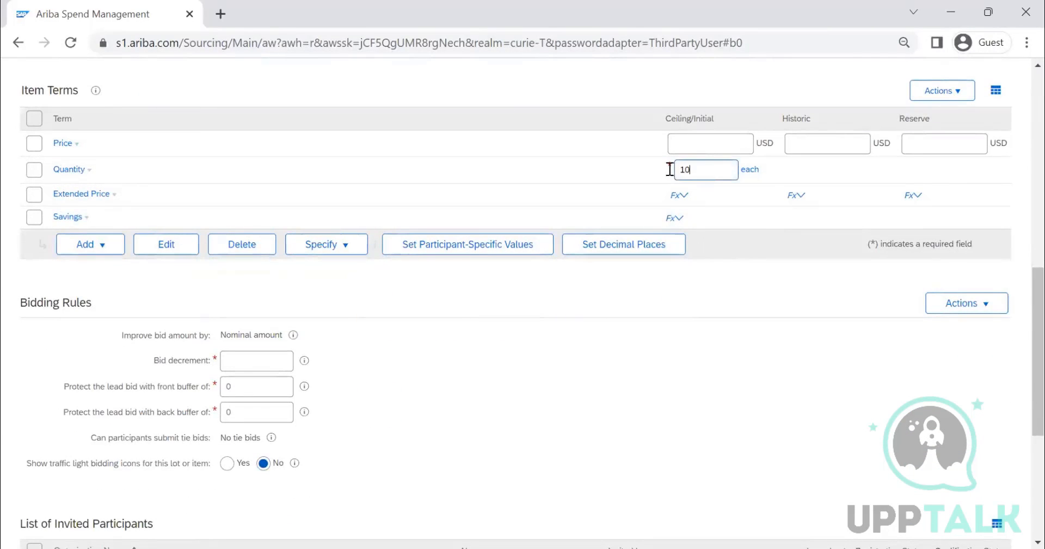
scroll(748, 123, up, 1)
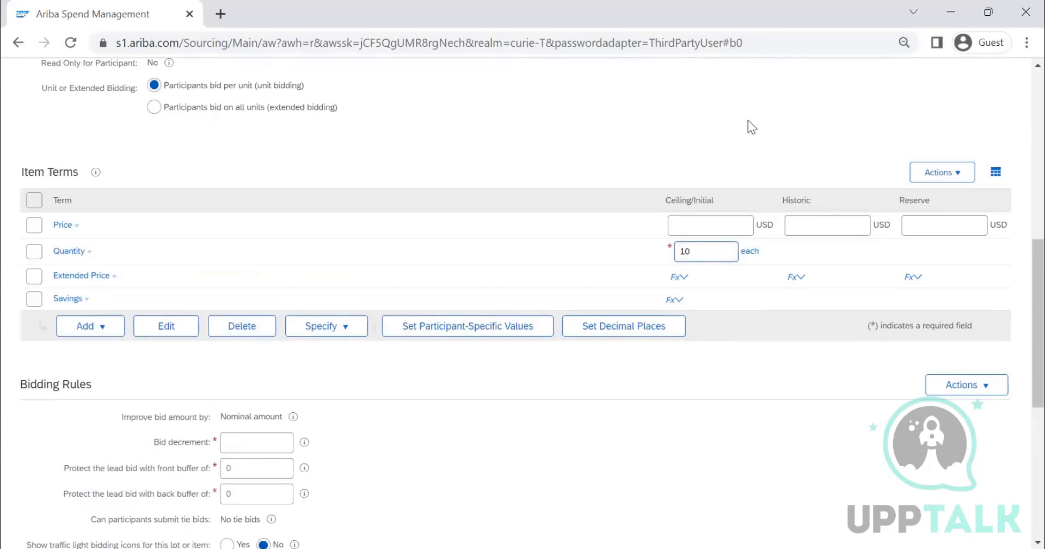
Step: Set the LAPTOP item's historic price to 10000 USD and its ceiling price to 5000 USD, updating the item terms
click(816, 229)
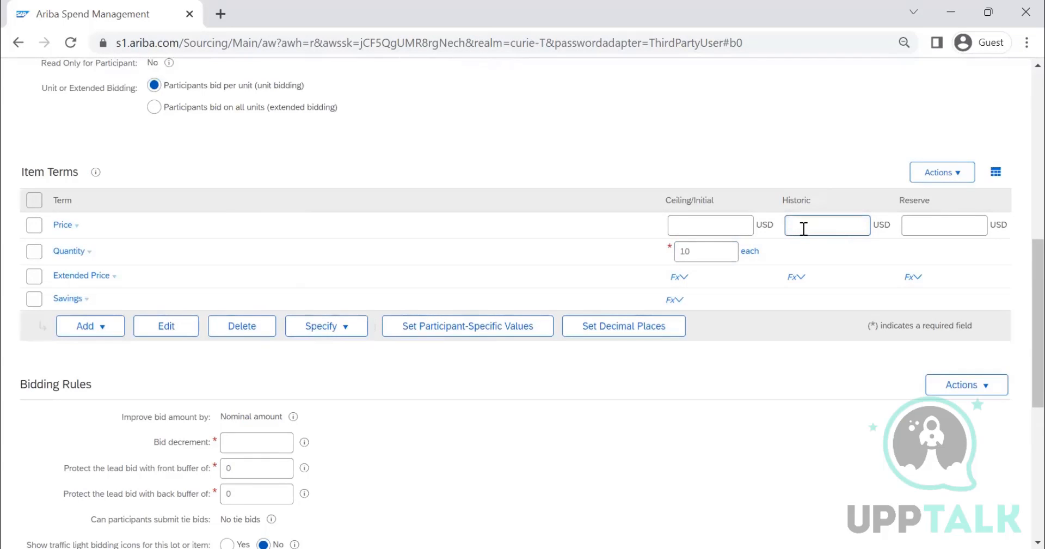
text(10000)
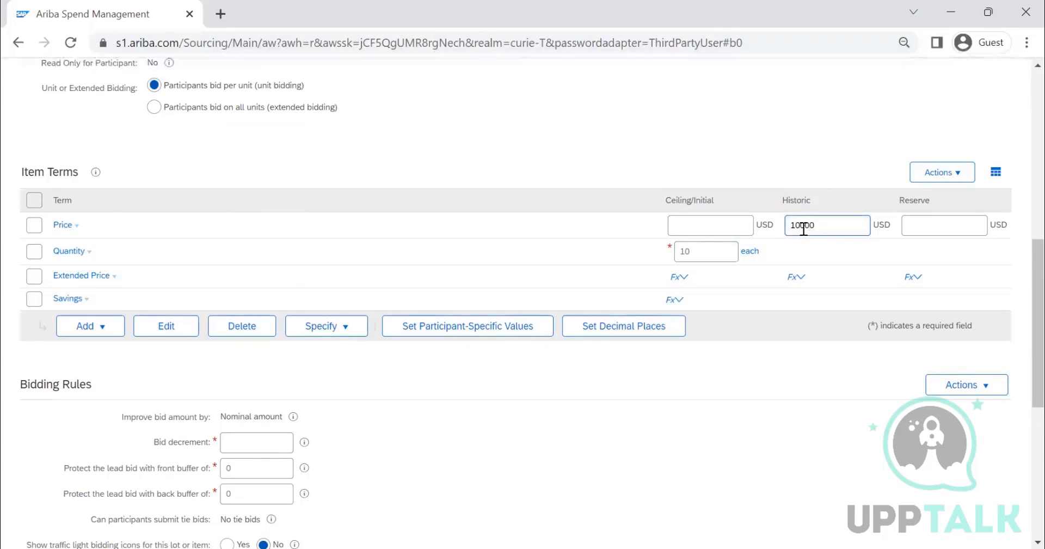
click(713, 225)
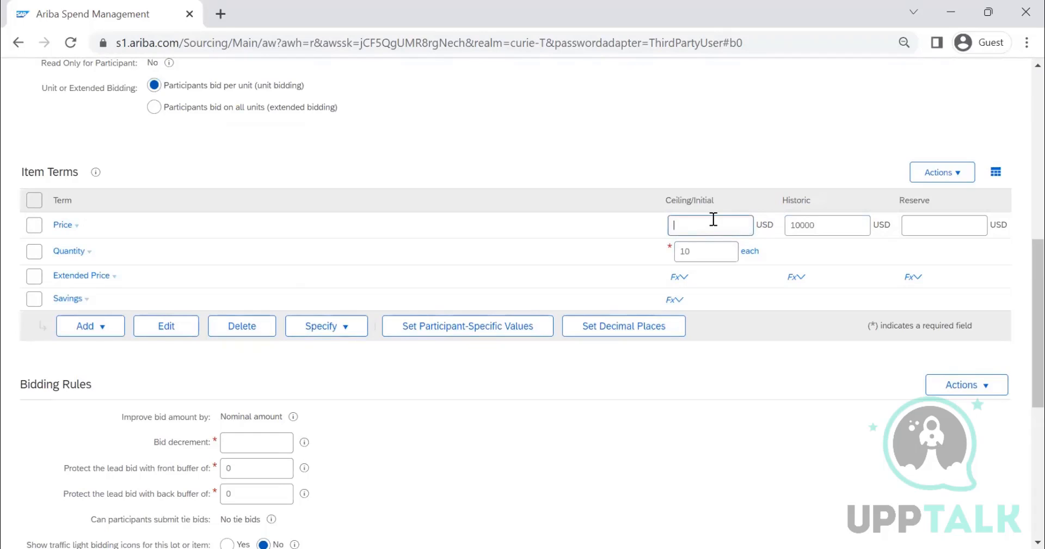
text(5000)
click(942, 173)
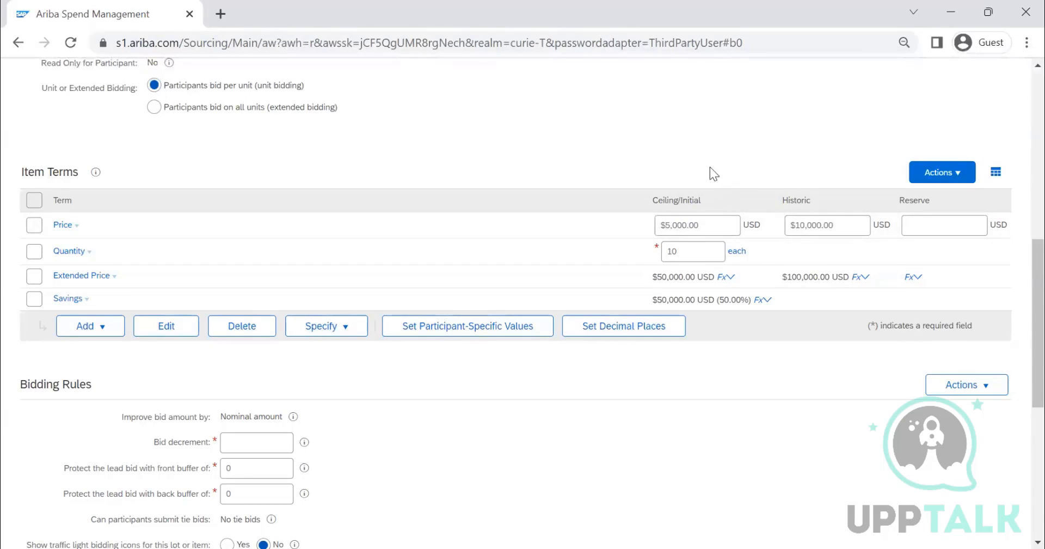
Step: Set the LAPTOP item's bid decrement to 100 and its front and back lead-bid buffers to 1000 each
scroll(705, 172, down, 3)
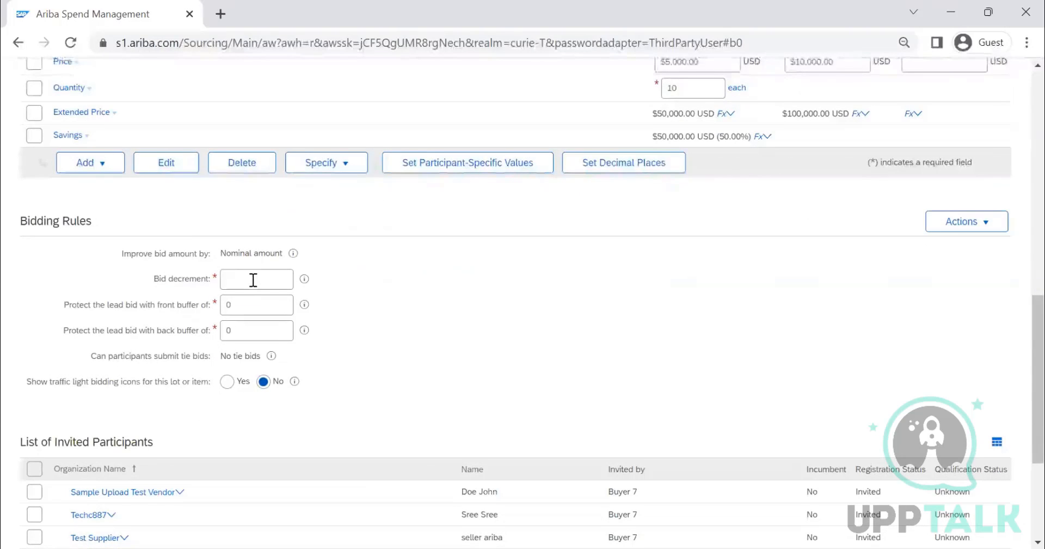
scroll(253, 280, up, 2)
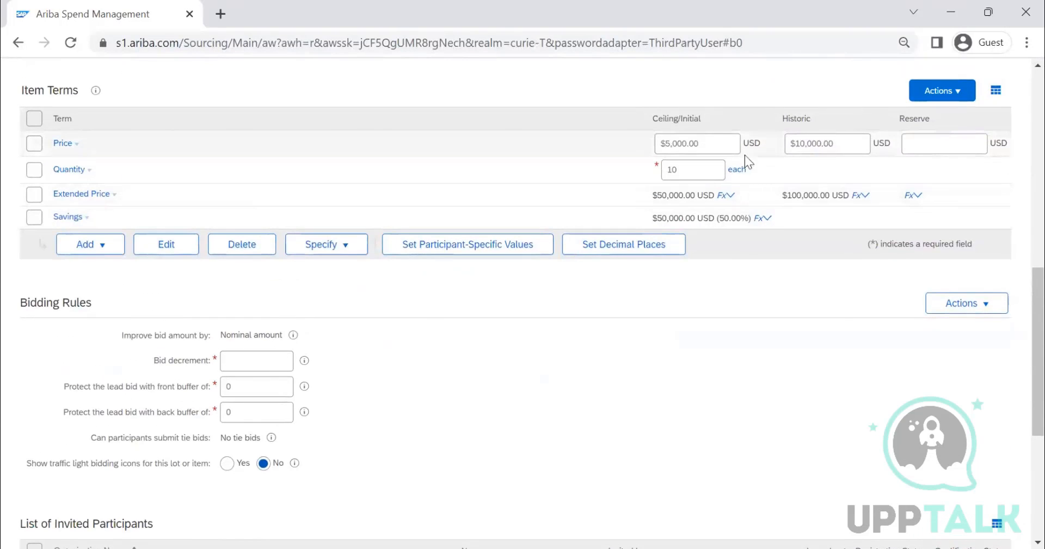
click(275, 360)
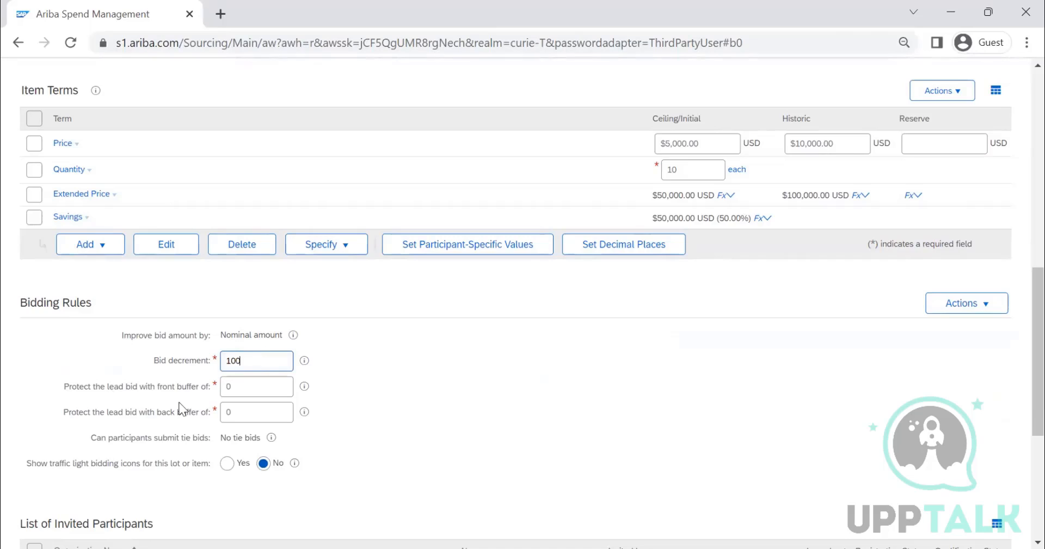
key(Tab)
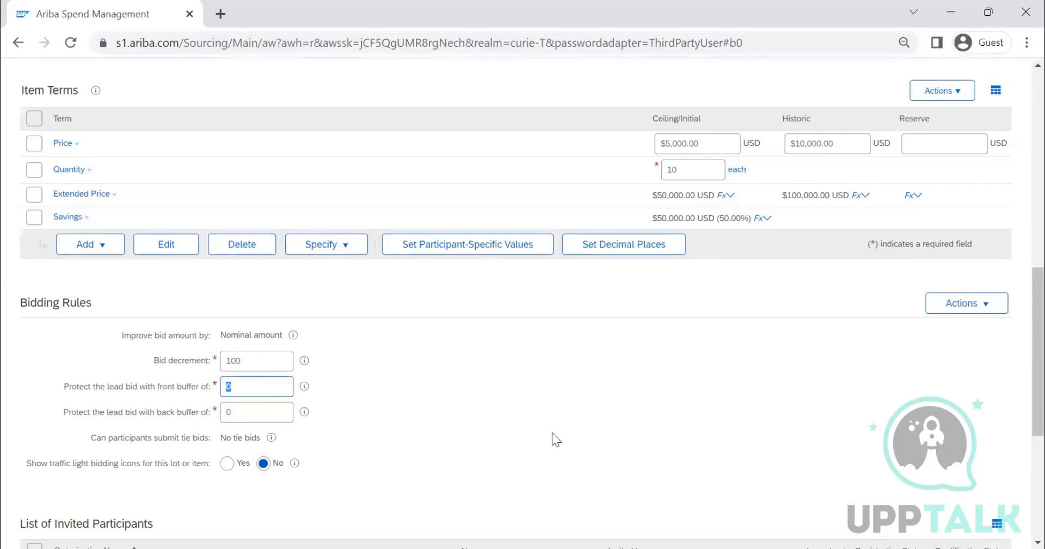
text(1)
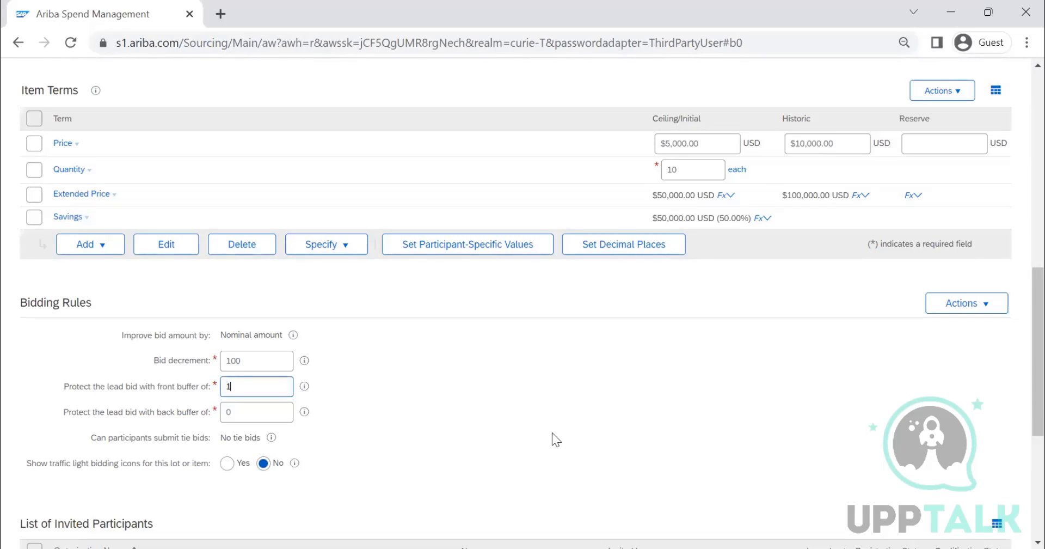
text(000)
double_click(231, 412)
text(1000)
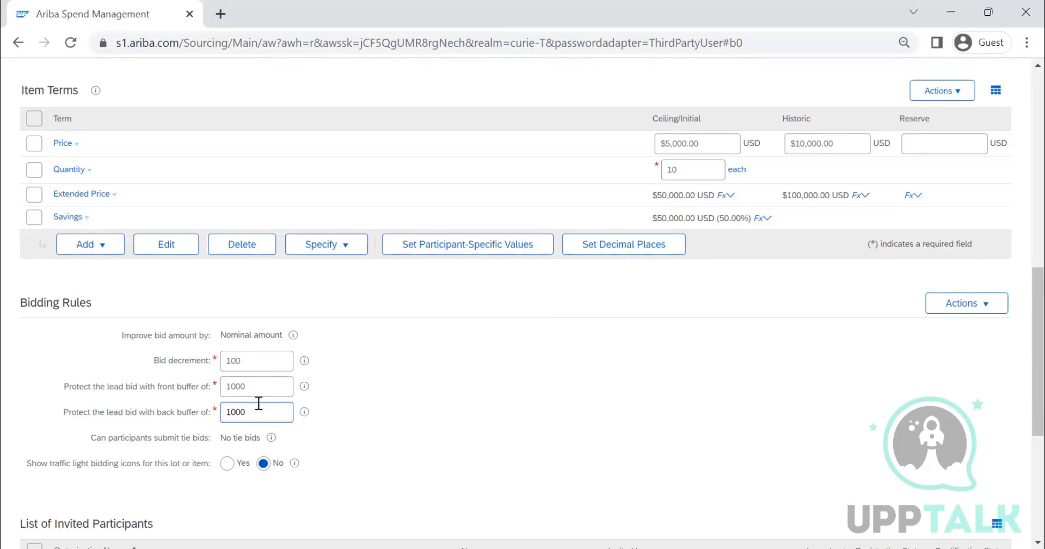
Step: Enable traffic light bidding icons for the LAPTOP item, with the green icon shown for the best bid only
scroll(381, 362, down, 2)
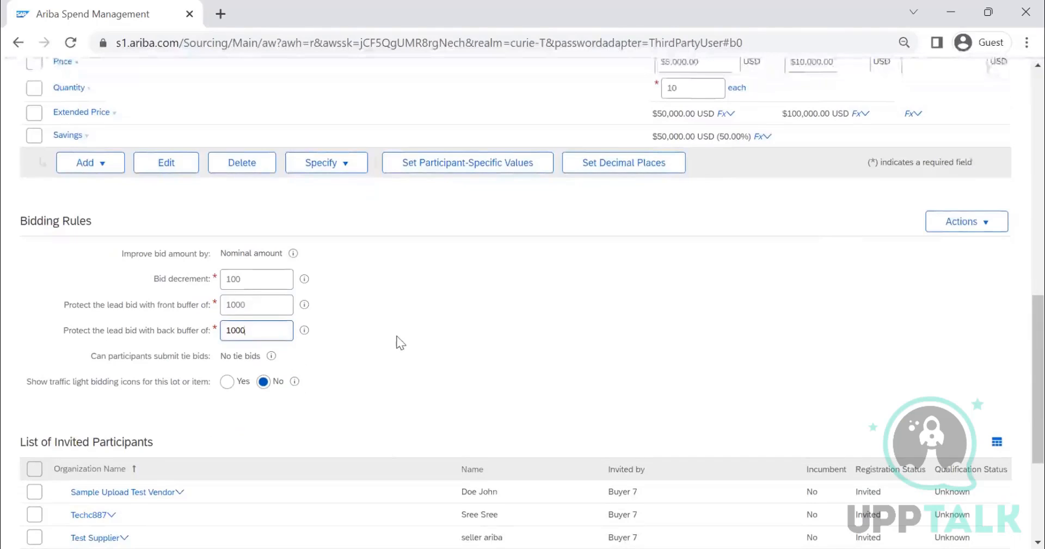
scroll(397, 341, down, 2)
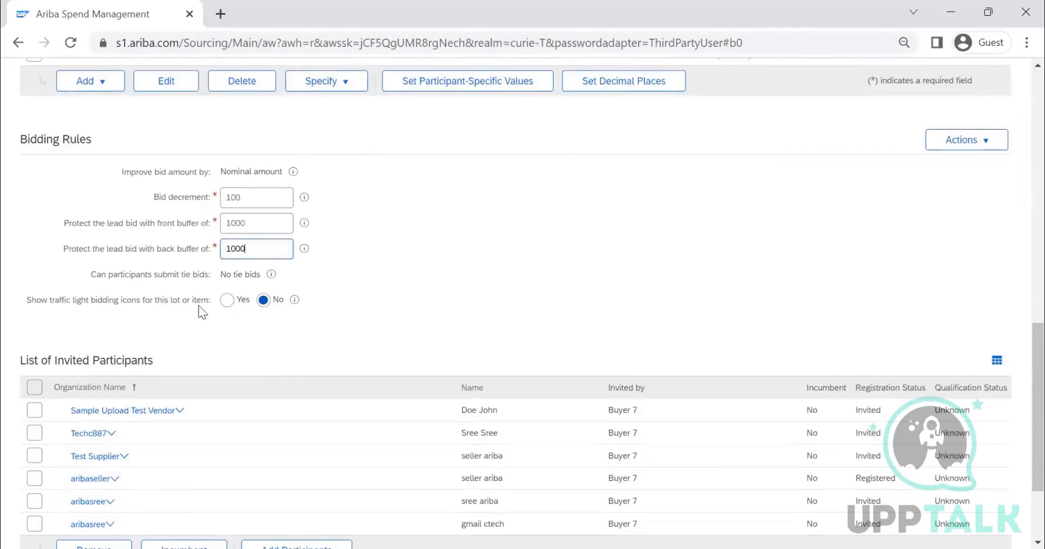
click(229, 309)
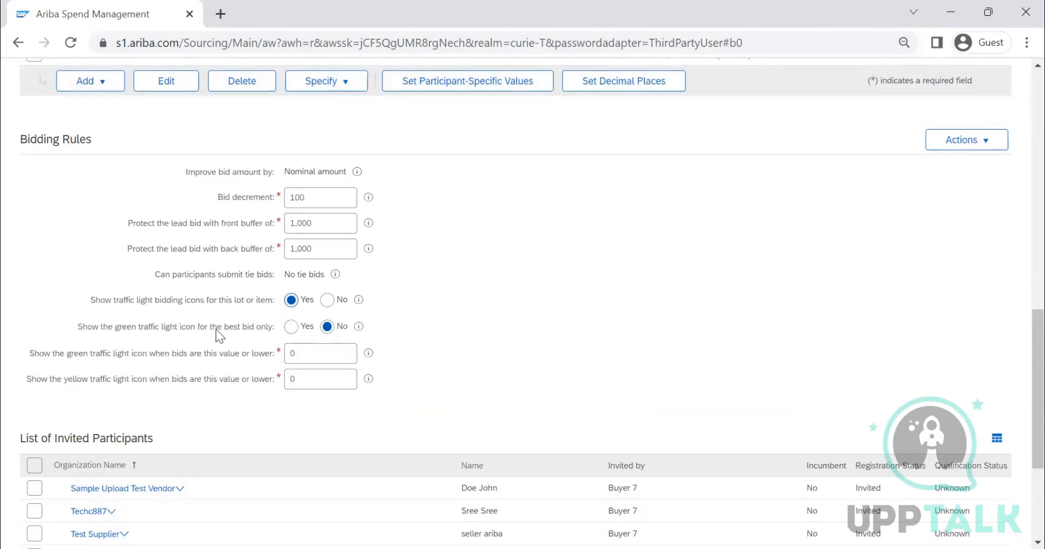
click(293, 328)
Step: Set the green traffic light threshold to 50 and the yellow threshold to 100
click(310, 351)
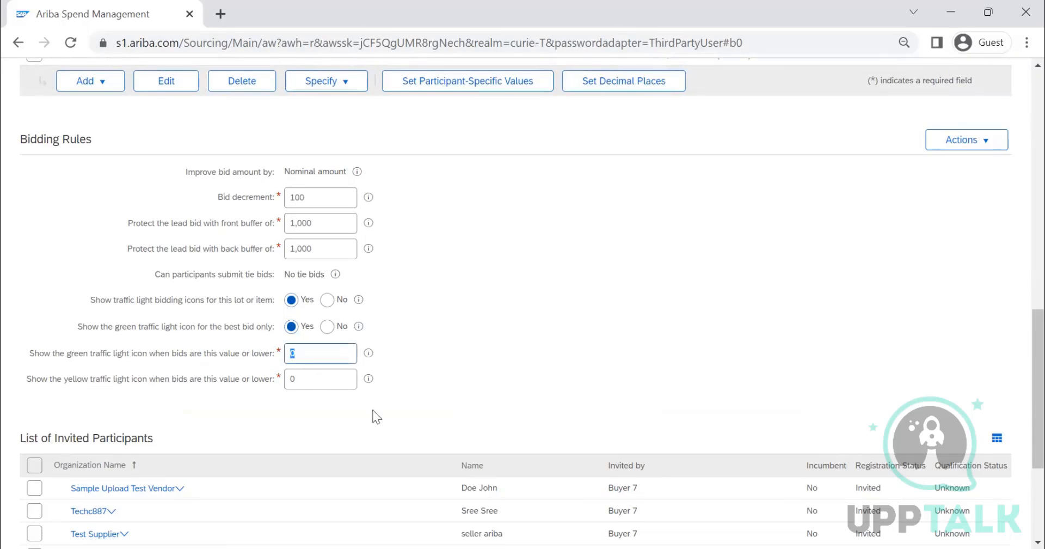
text(50)
click(442, 413)
key(shift+Tab)
key(shift+Tab)
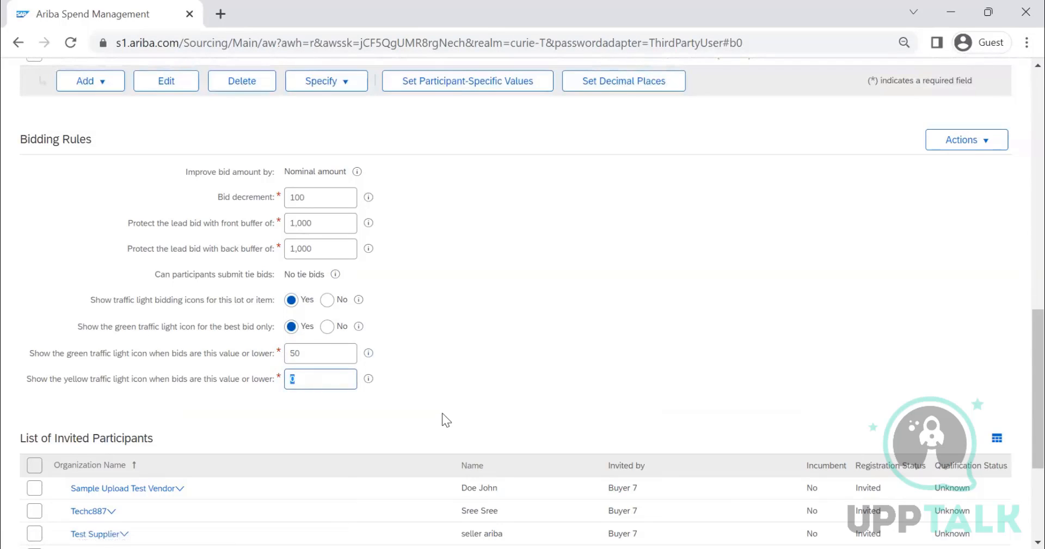
text(100)
Step: Read the help on the green traffic light threshold and finish editing the LAPTOP item
click(368, 354)
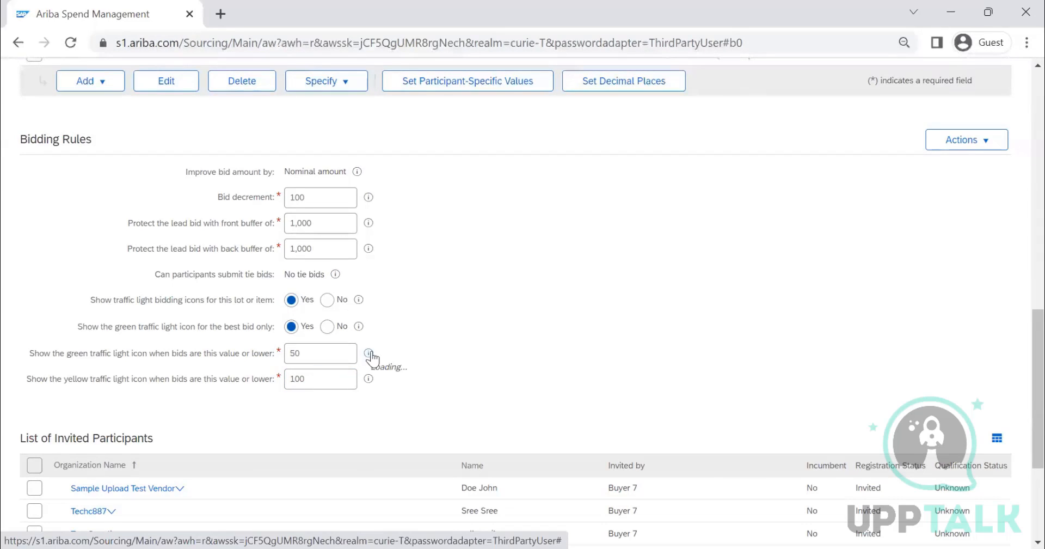
mouse_move(372, 356)
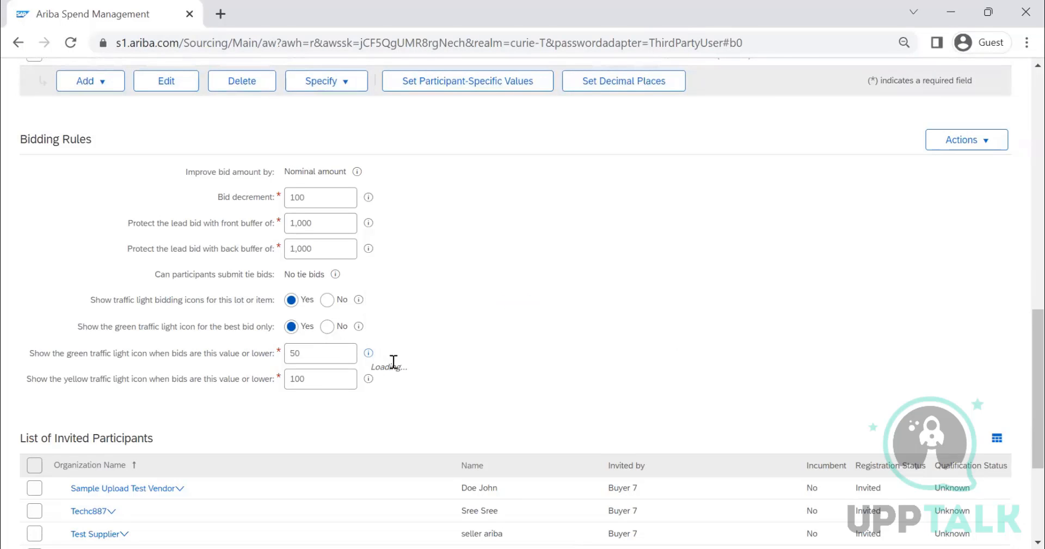
scroll(426, 341, down, 4)
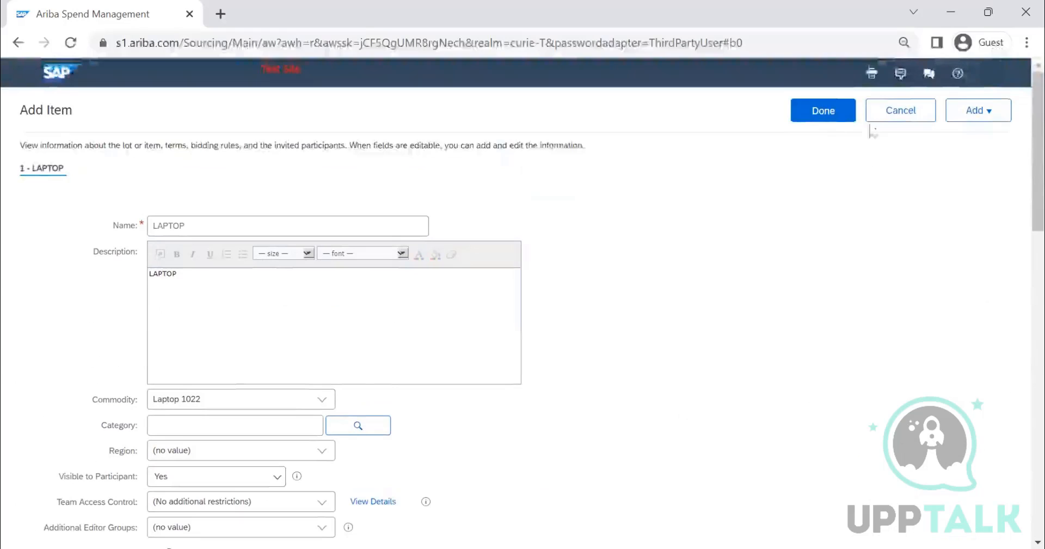
click(824, 119)
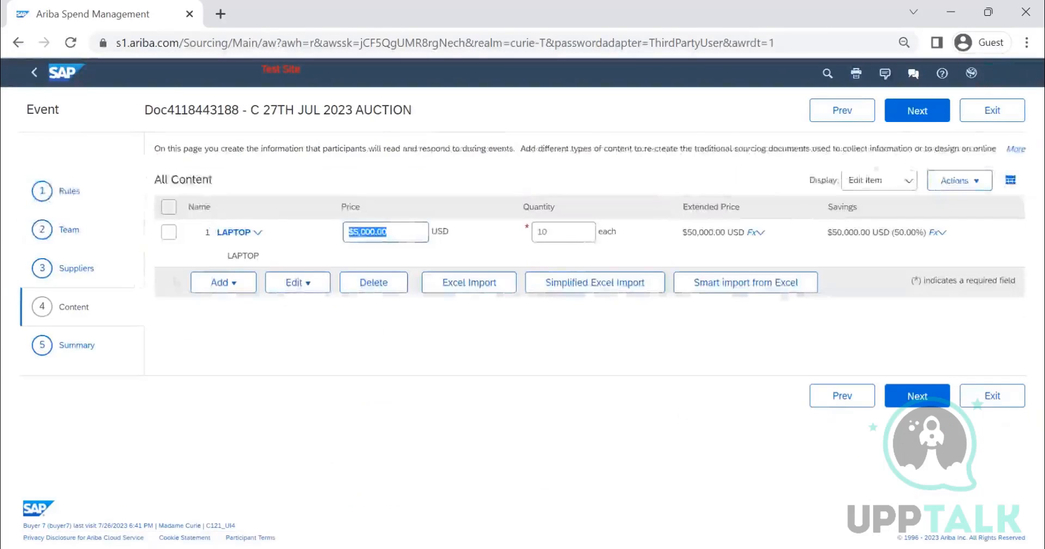
Step: Look over the event summary's actions and preview the event content as the aribaseller participant
click(916, 115)
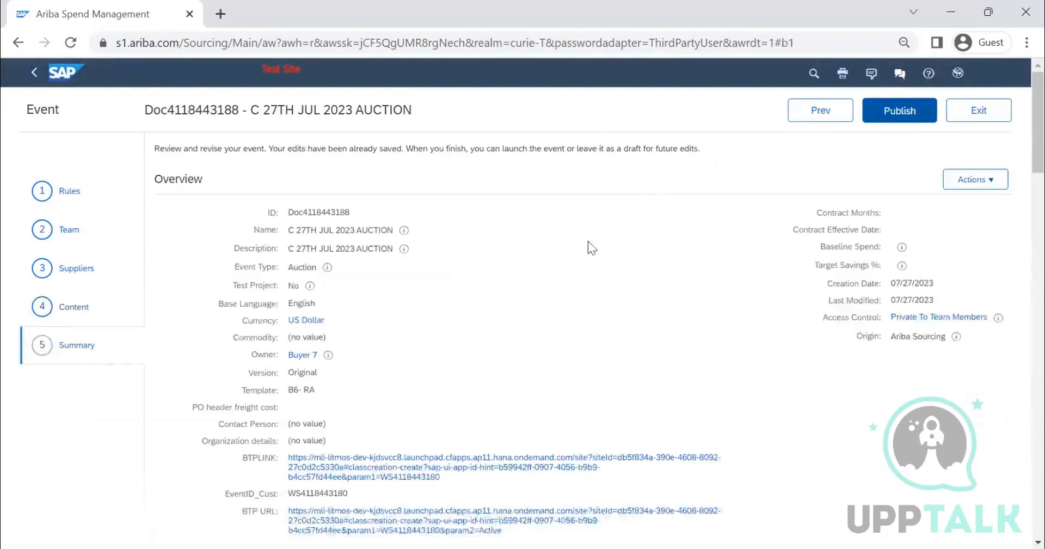
click(970, 183)
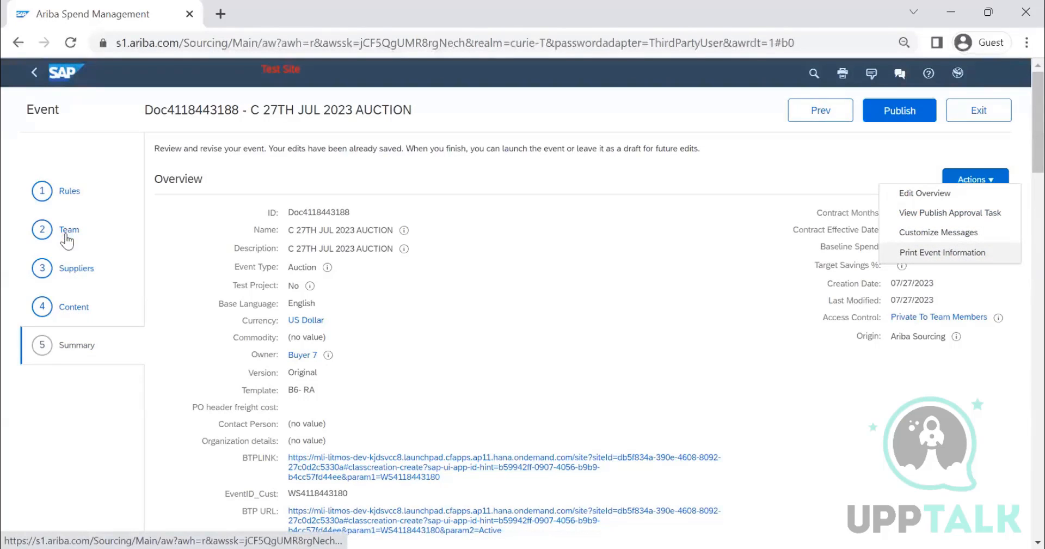
click(68, 310)
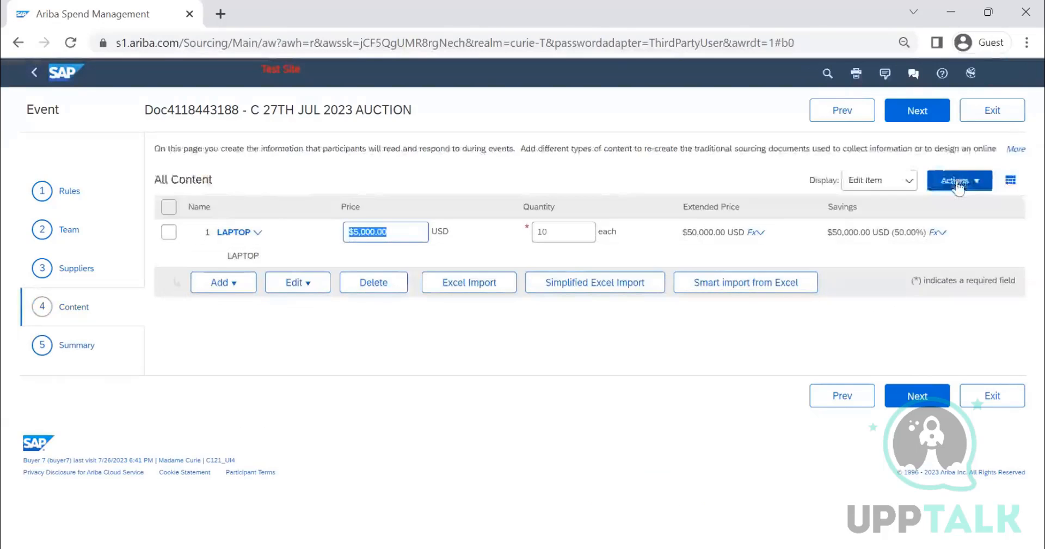
click(959, 181)
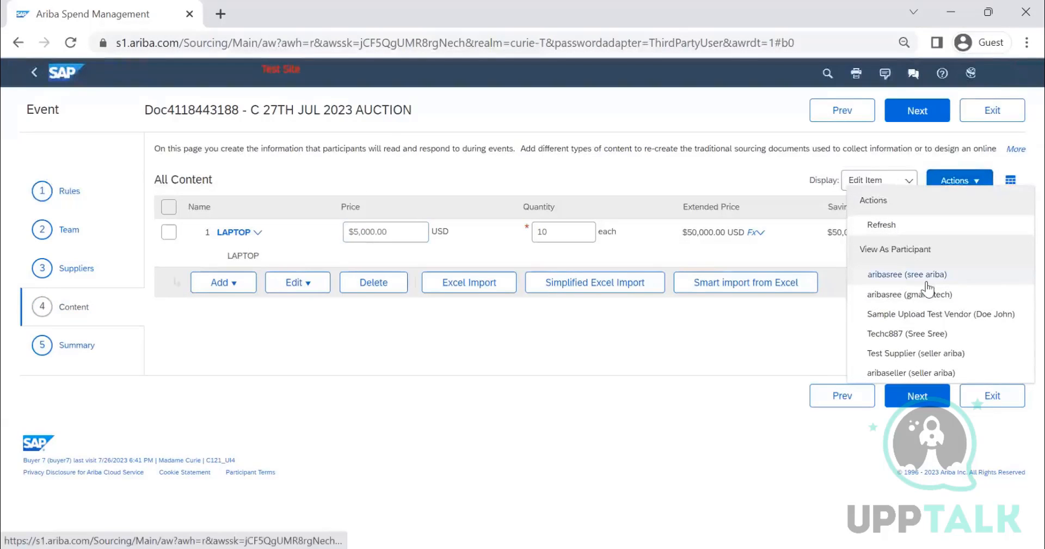
click(937, 373)
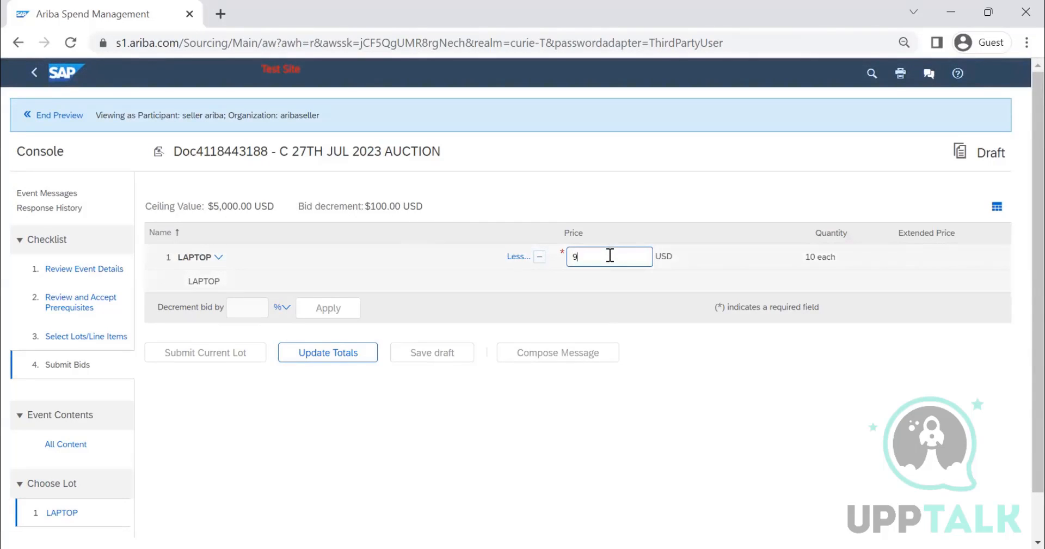
Step: Enter a trial bid price of 9000 USD for LAPTOP, update the totals and end the participant preview
text(000)
click(326, 353)
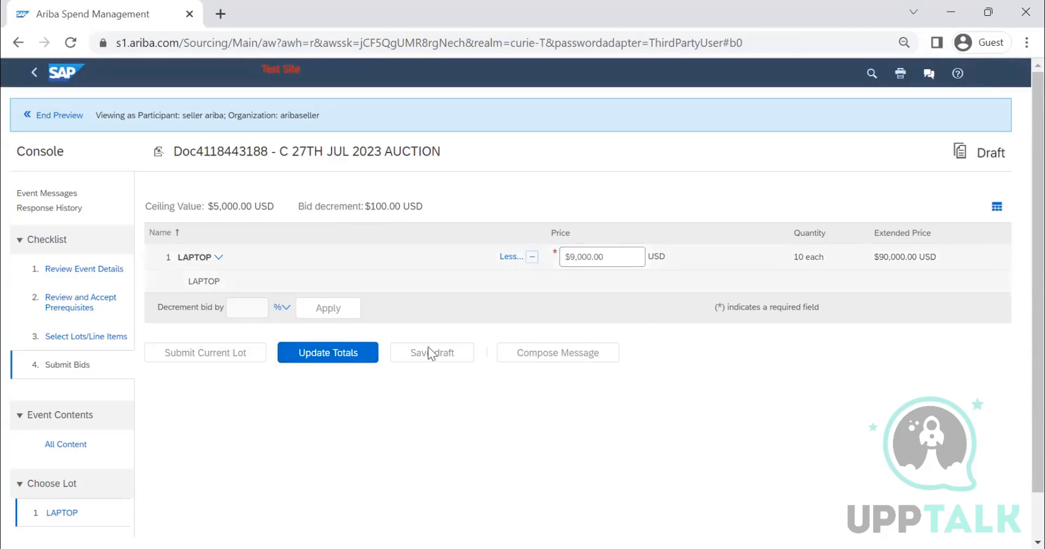
click(52, 115)
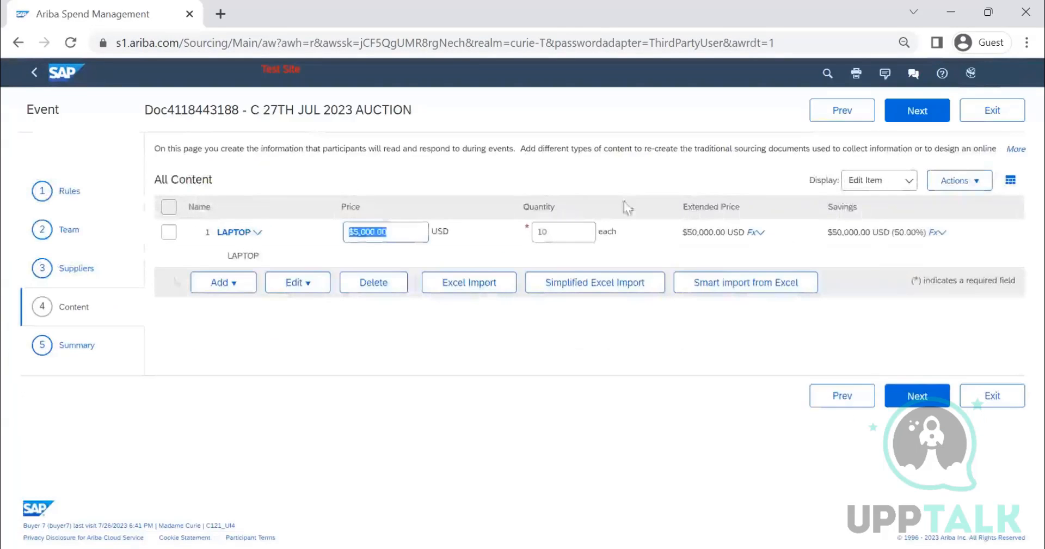
Step: Proceed to the event summary, then switch to the supplier's Business Network in Firefox and open Ariba Proposals & Questionnaires
click(917, 113)
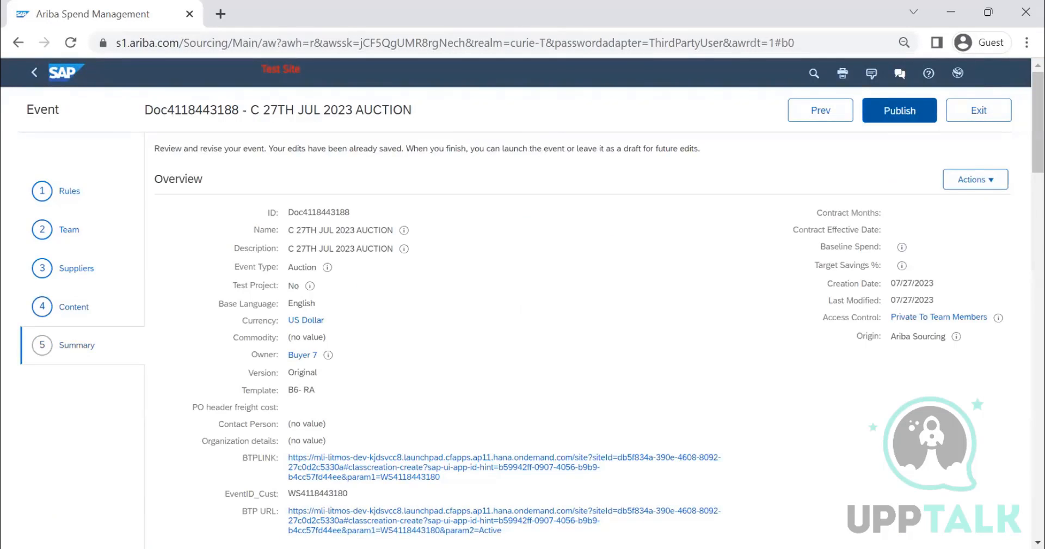
key(alt+Tab)
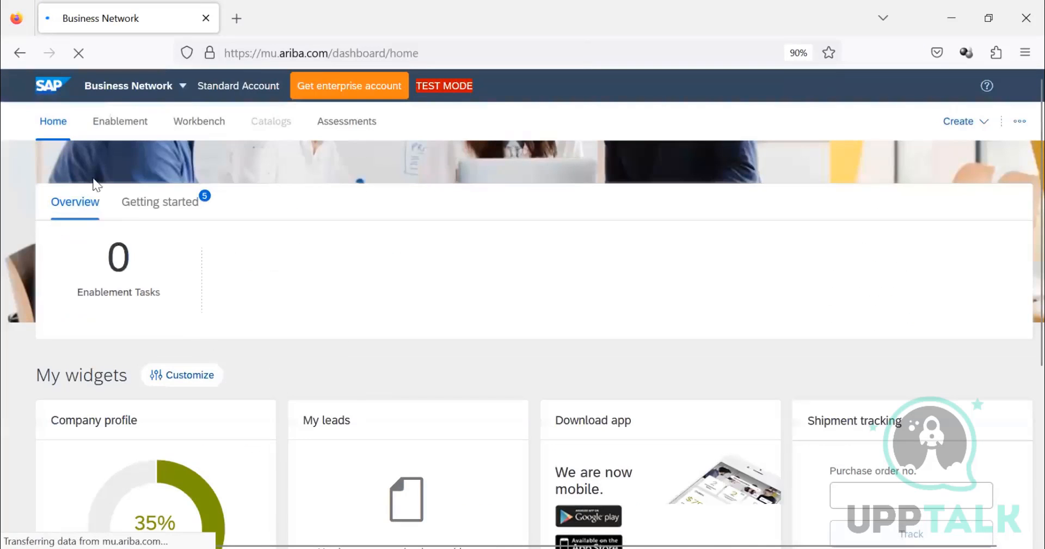
click(158, 89)
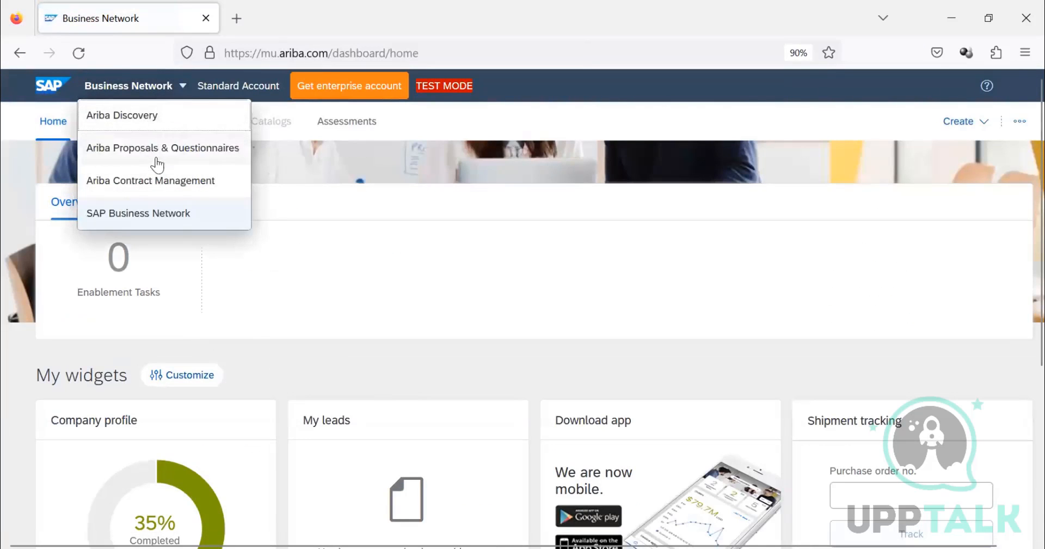
click(145, 164)
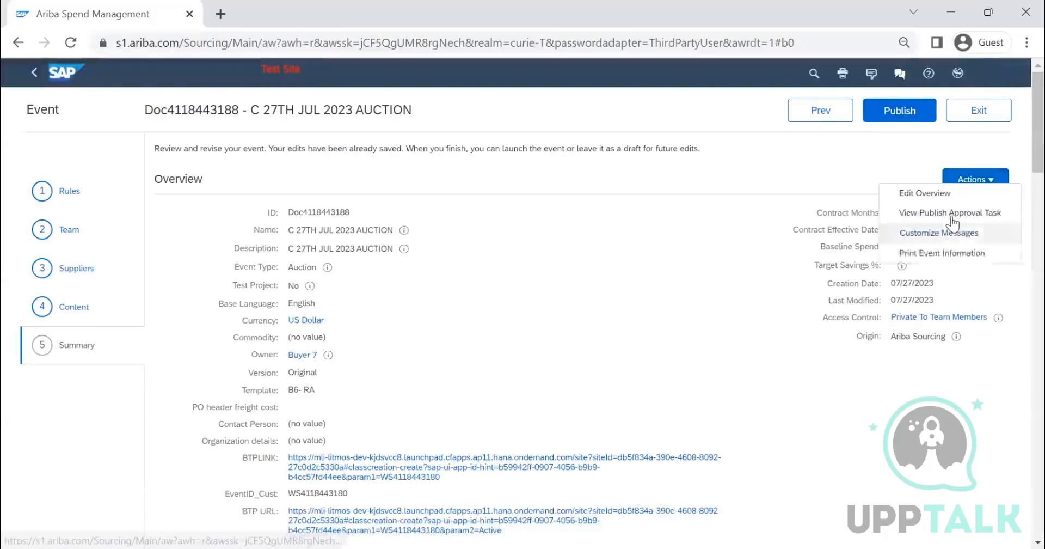
Step: In the buyer's event, view the publish approval task's history and approval flow, and return to the summary
click(951, 216)
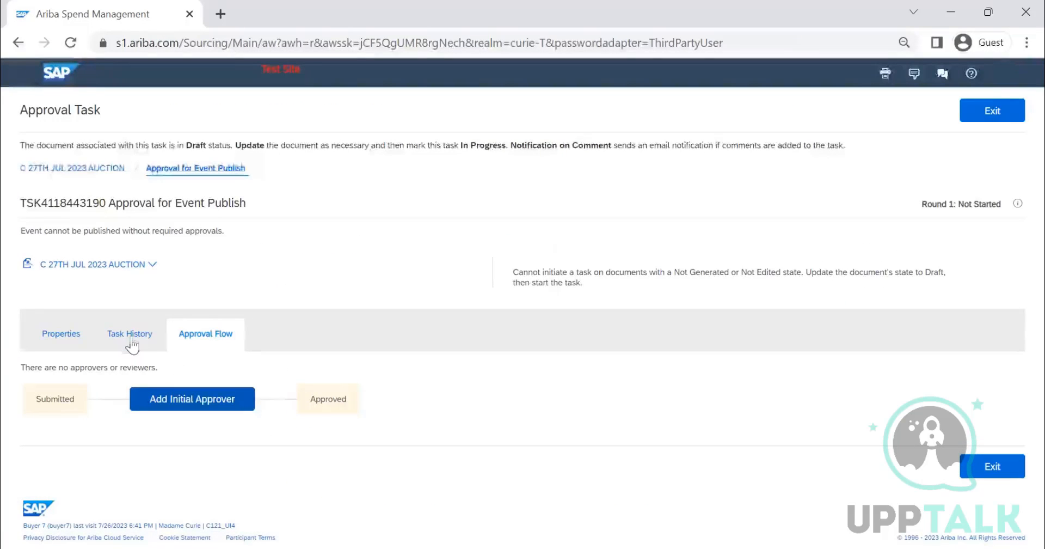
click(130, 334)
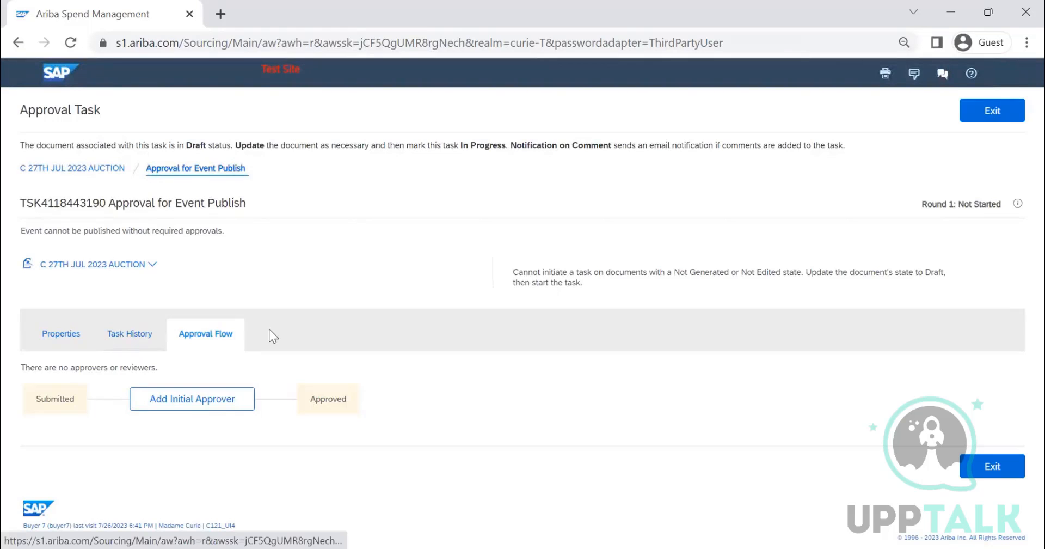
click(206, 333)
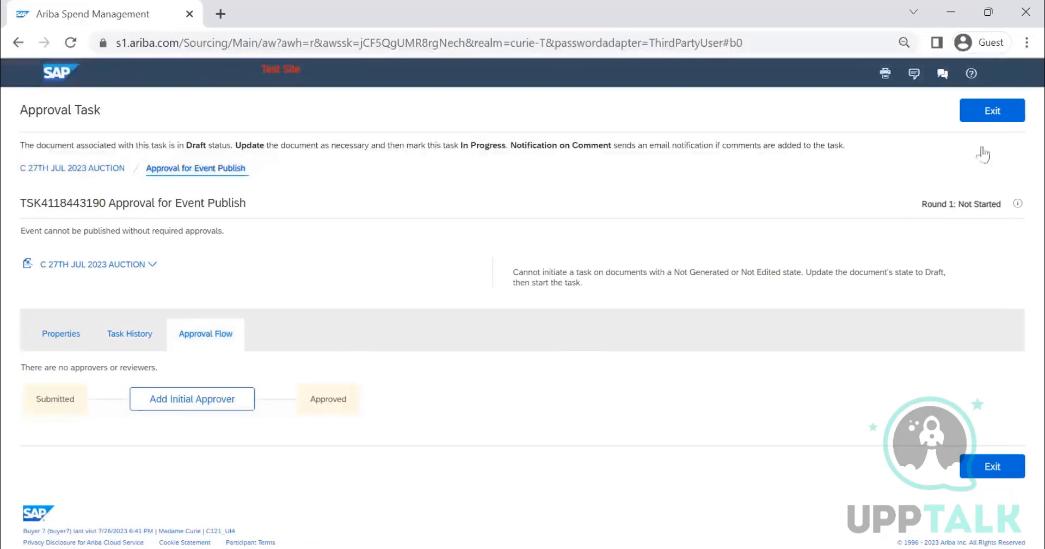
click(992, 112)
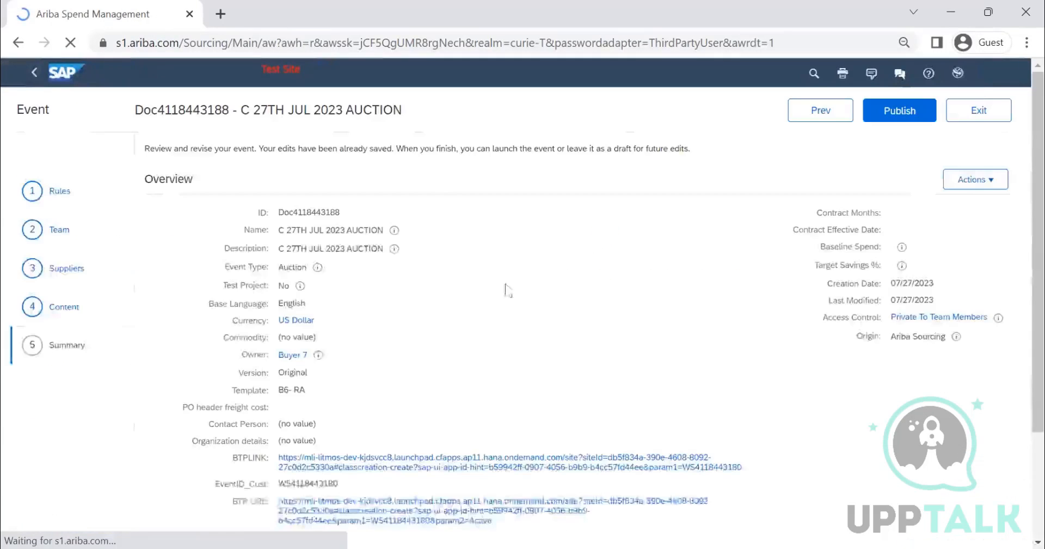
Step: Review the timing rules in the event summary, open the event overview for editing and accept it without changes
scroll(378, 332, down, 2)
scroll(378, 332, down, 10)
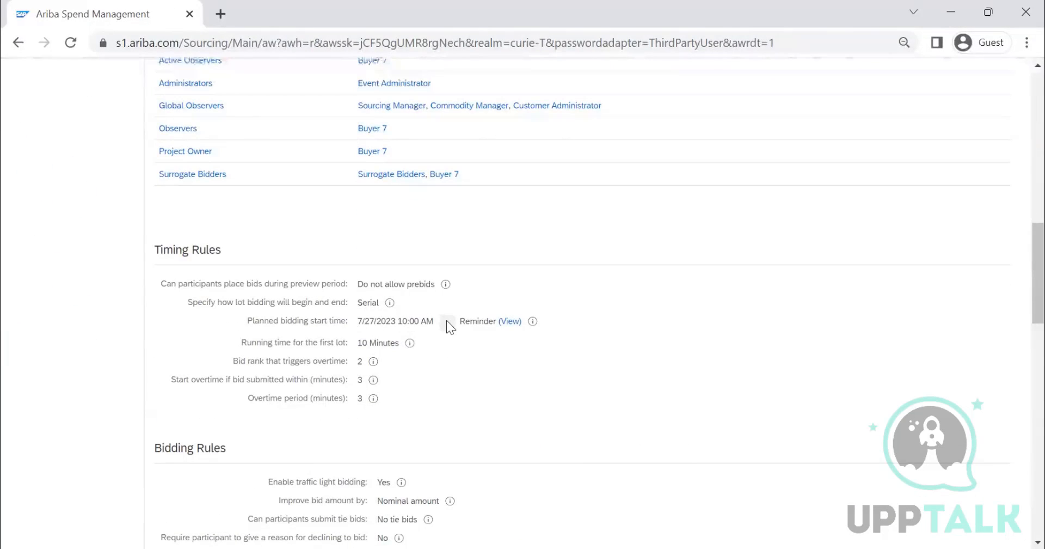
scroll(467, 311, up, 12)
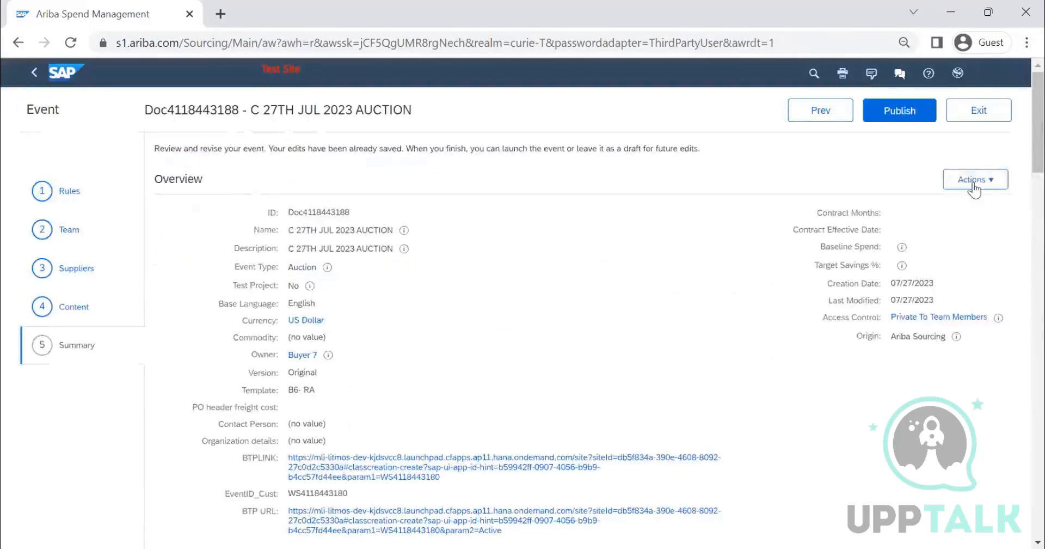
click(975, 179)
click(656, 214)
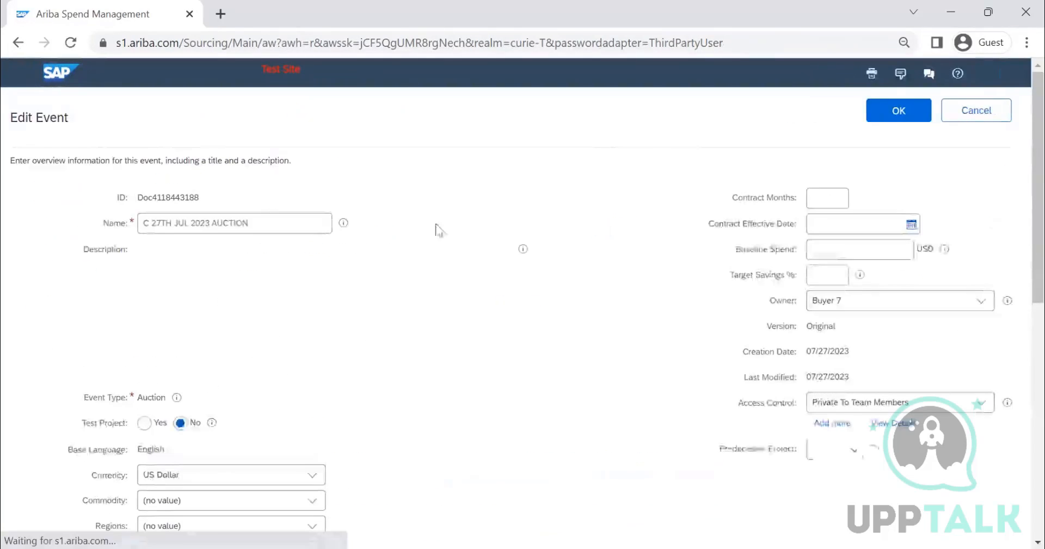
click(895, 115)
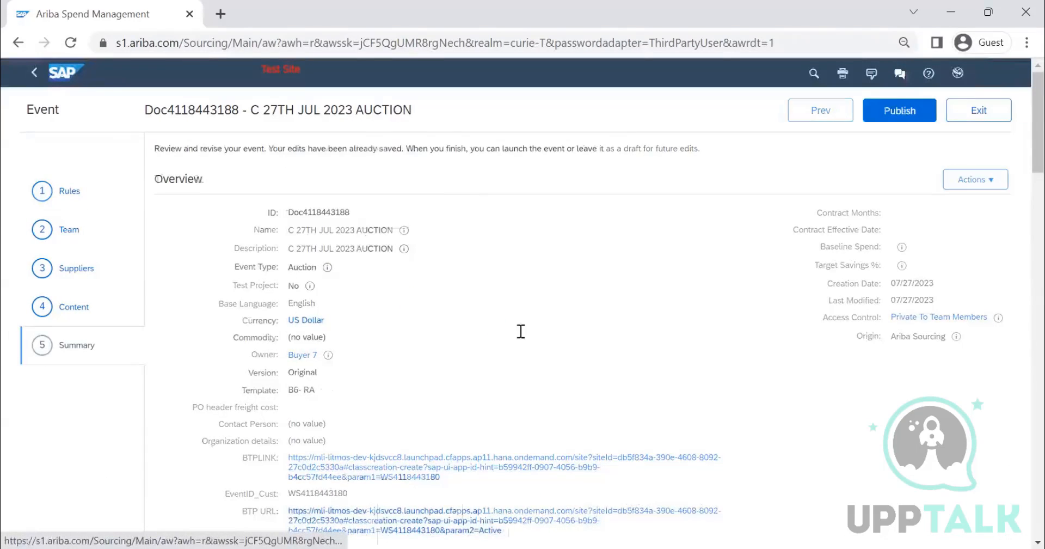
Step: Set the auction's bidding start time to 8:25 AM in the timing rules
click(563, 291)
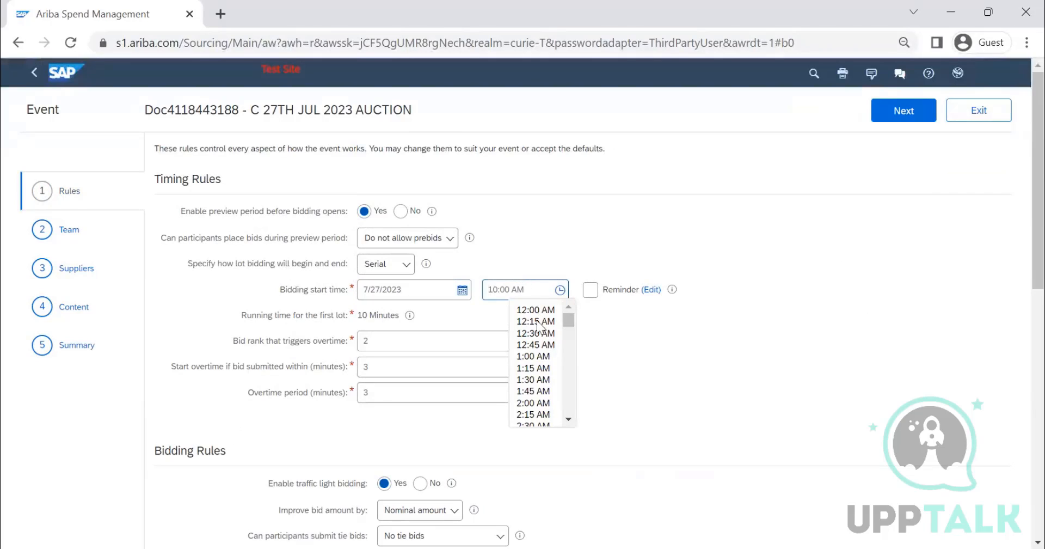
scroll(546, 343, down, 3)
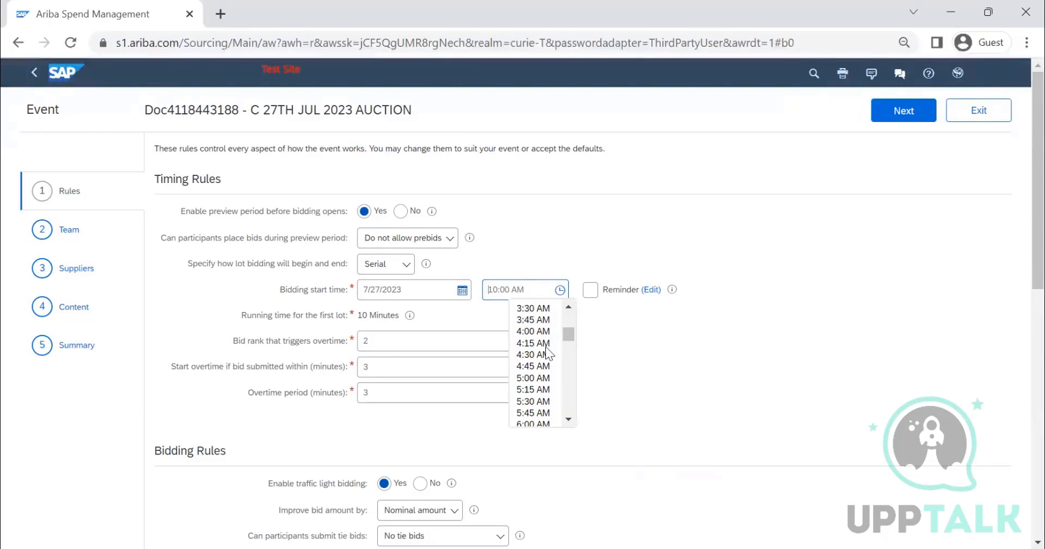
scroll(546, 349, down, 3)
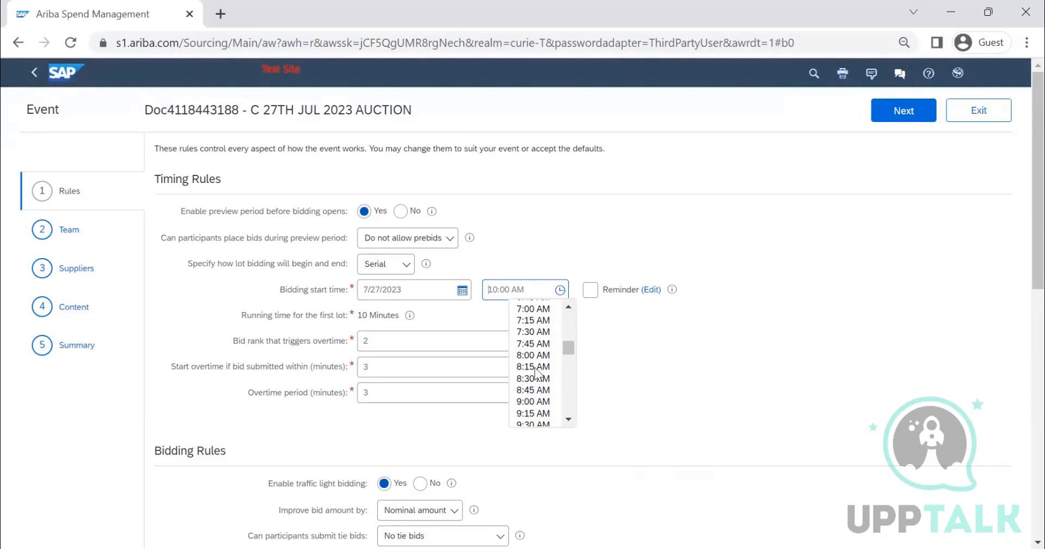
click(535, 368)
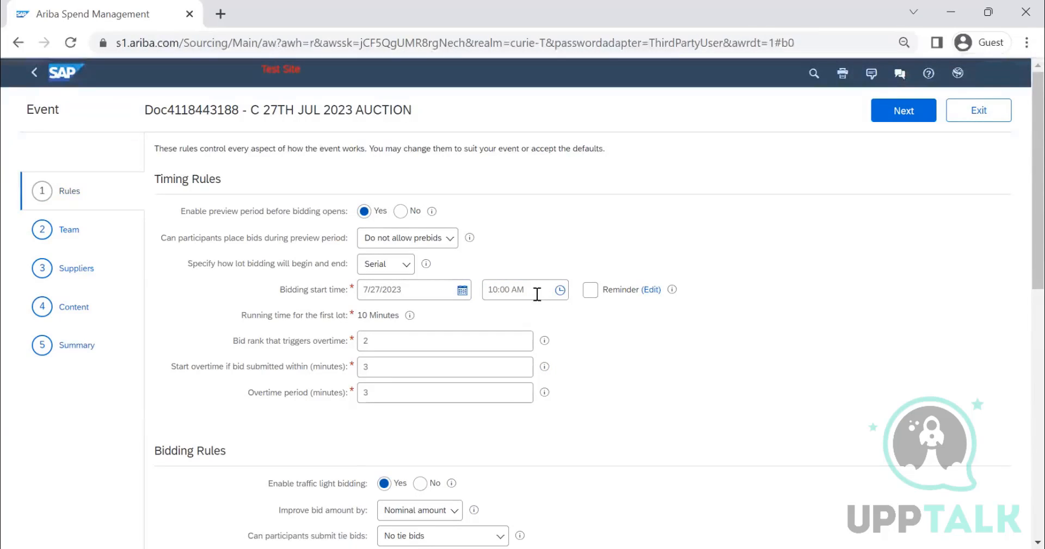
click(500, 292)
key(BackSpace)
text(25)
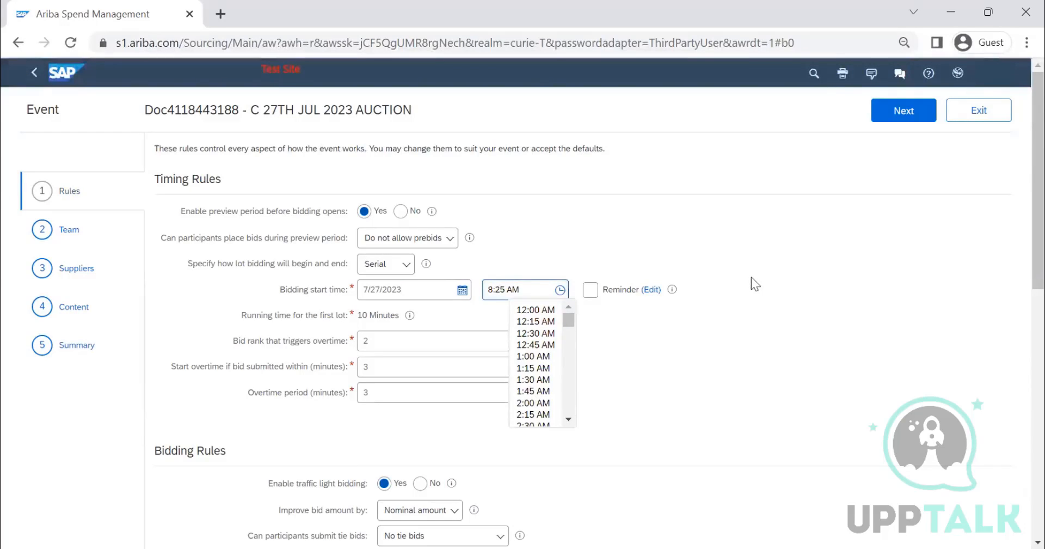
click(751, 277)
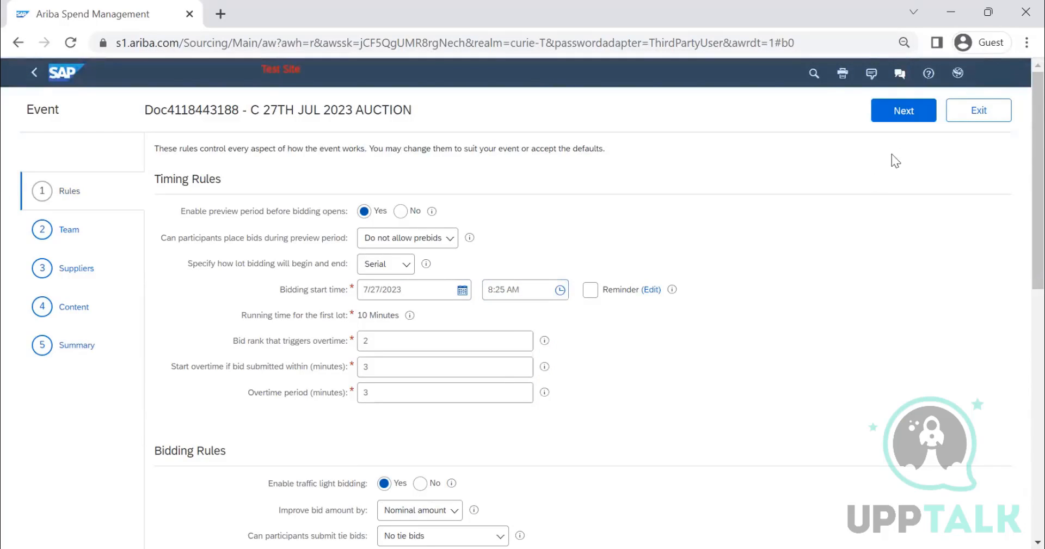
Step: Publish the auction event from its summary and open it for monitoring
click(90, 351)
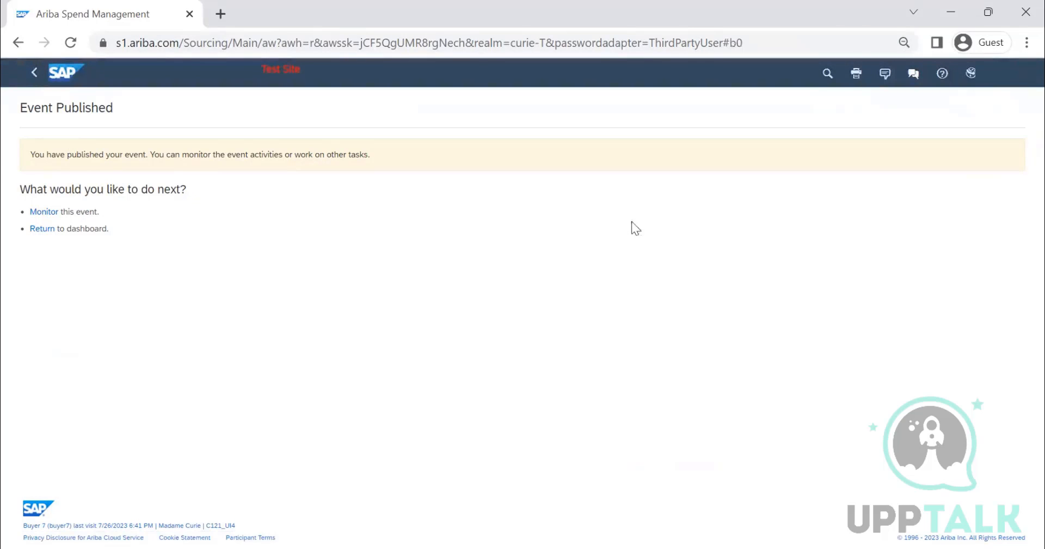
click(46, 215)
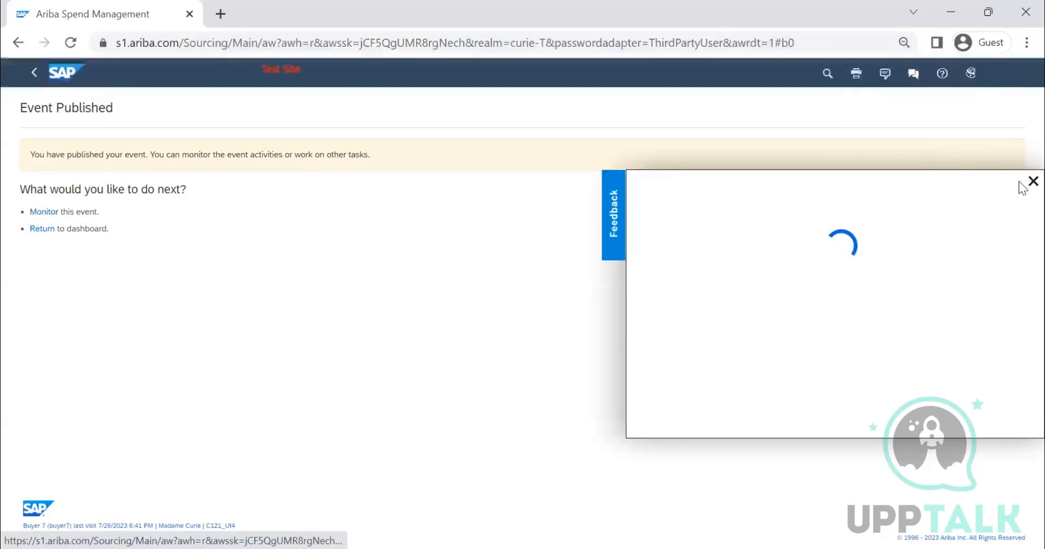
click(43, 213)
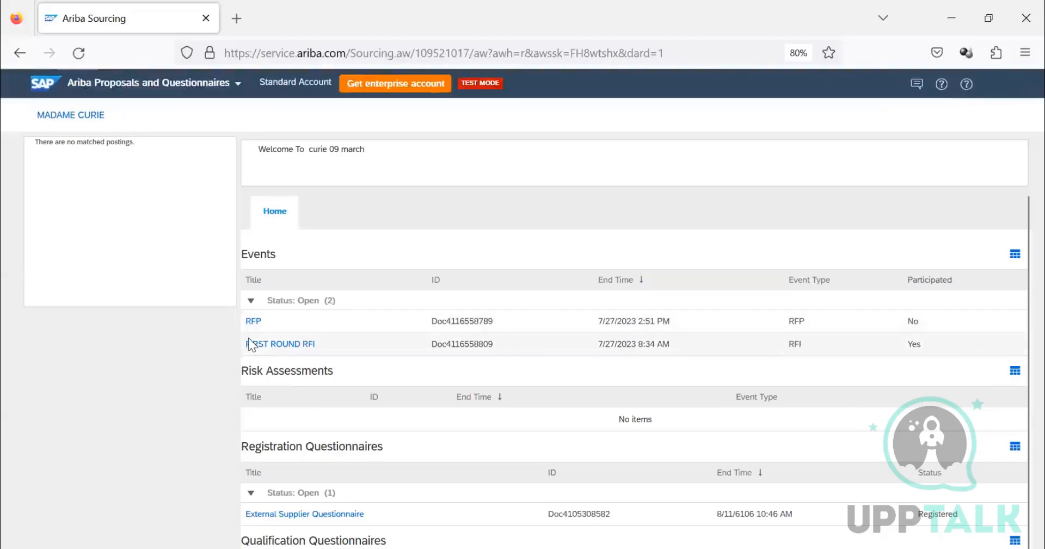
Step: In the supplier's Firefox window, check the open events list, view the RFP event's details and return to the Madame Curie dashboard
scroll(246, 342, down, 3)
scroll(126, 210, up, 3)
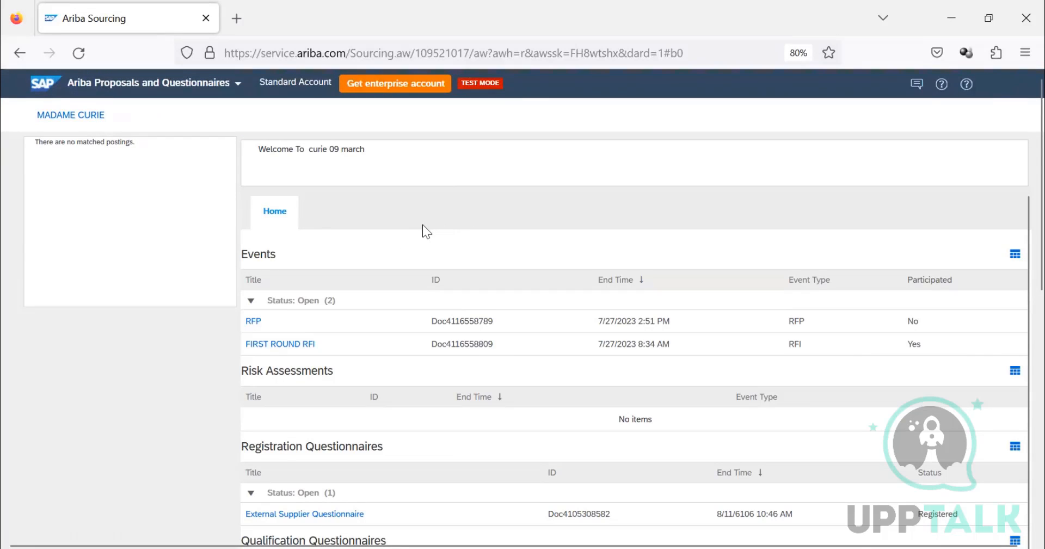
click(253, 321)
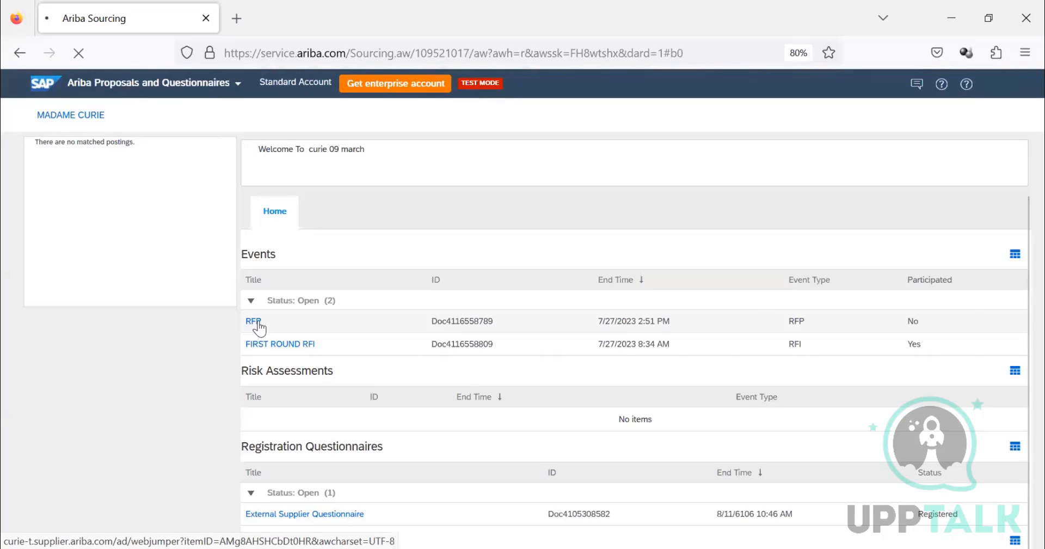
scroll(339, 300, down, 1)
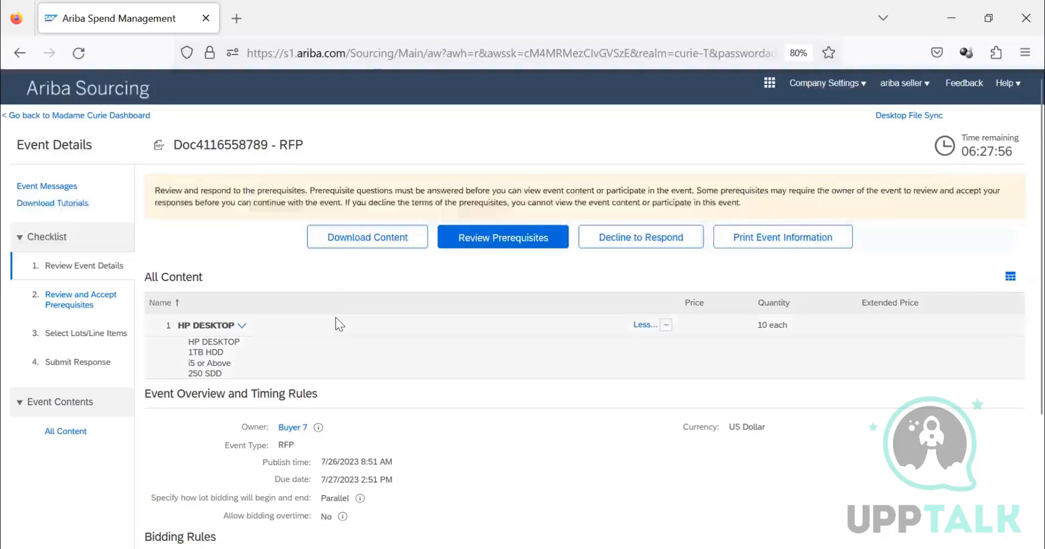
click(72, 116)
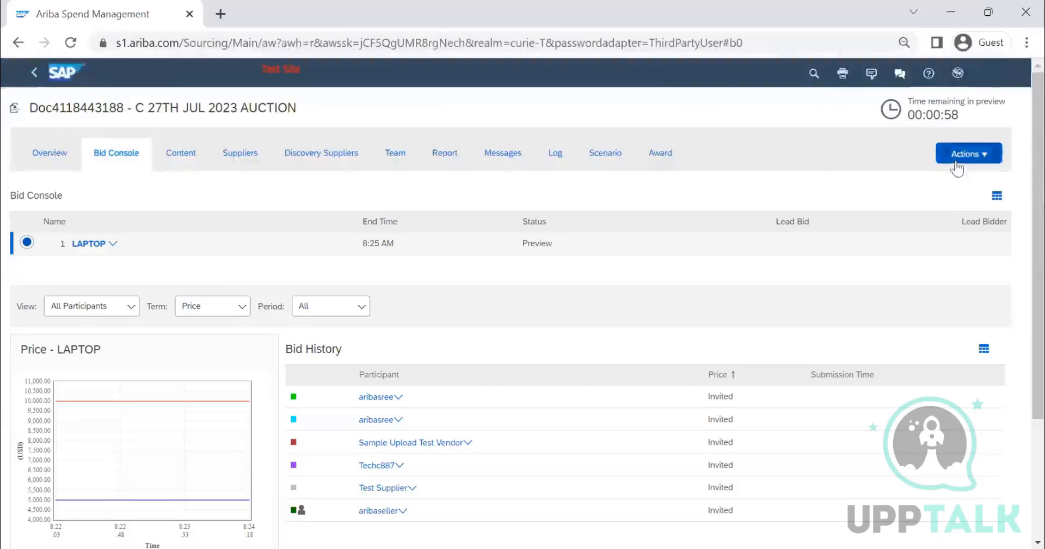
Step: Check the actions on the buyer's bid console, then switch to the supplier's Firefox window and open the C 27TH JUL 2023 AUCTION event
click(956, 163)
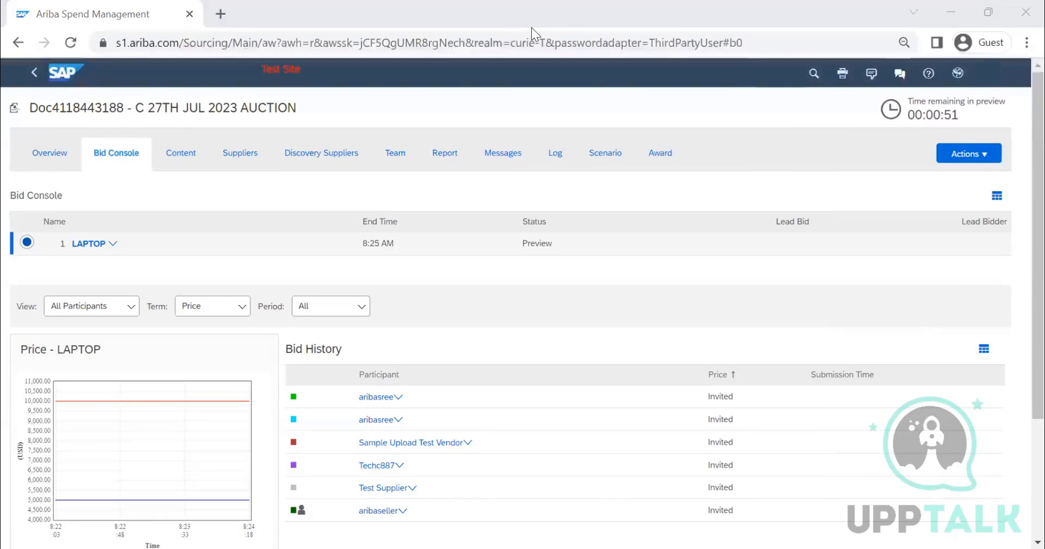
key(alt+Tab)
click(333, 388)
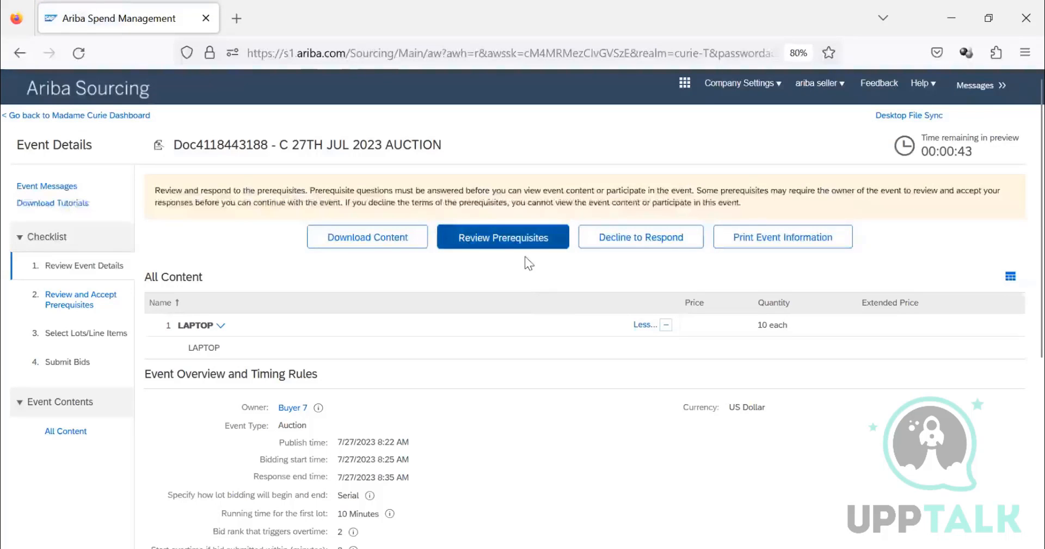
Step: Review the auction's prerequisites, accept the terms of the bidder agreement and submit the acceptance
click(517, 244)
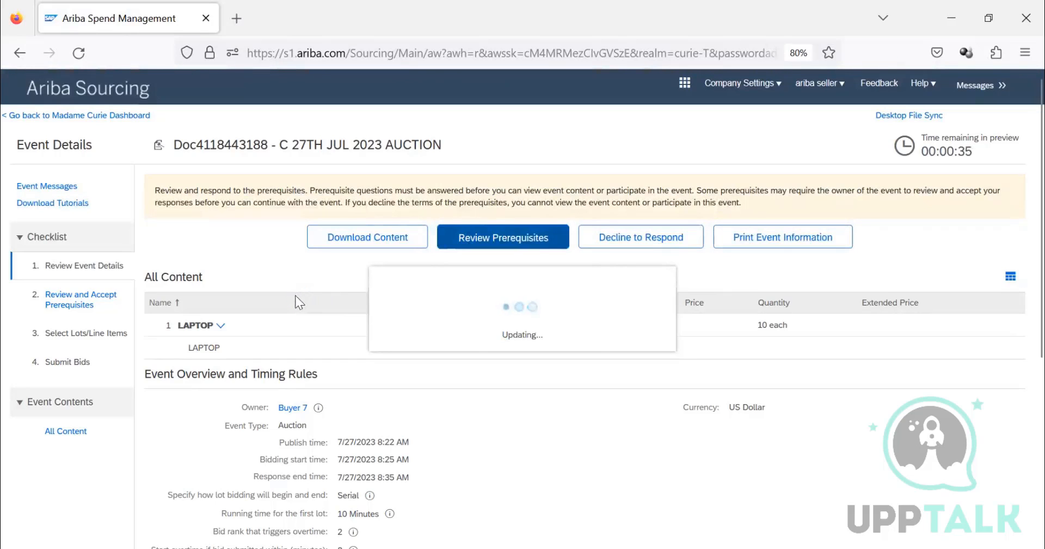
click(245, 306)
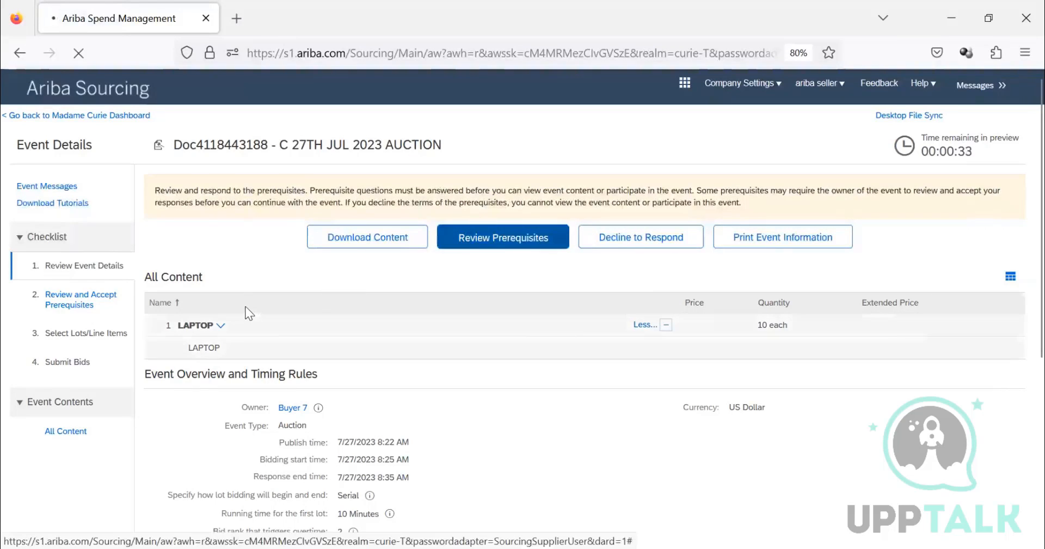
scroll(595, 515, down, 3)
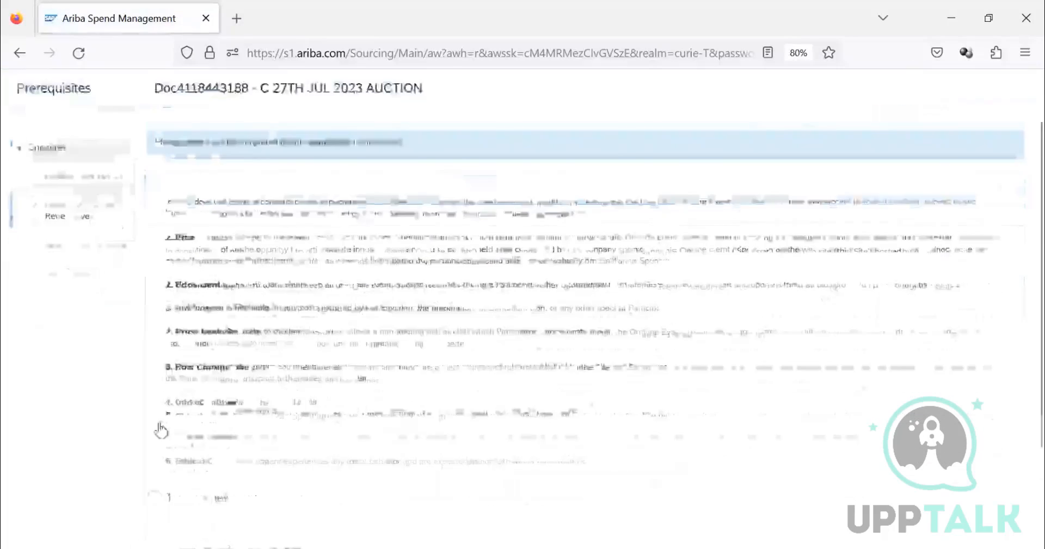
click(155, 418)
click(931, 495)
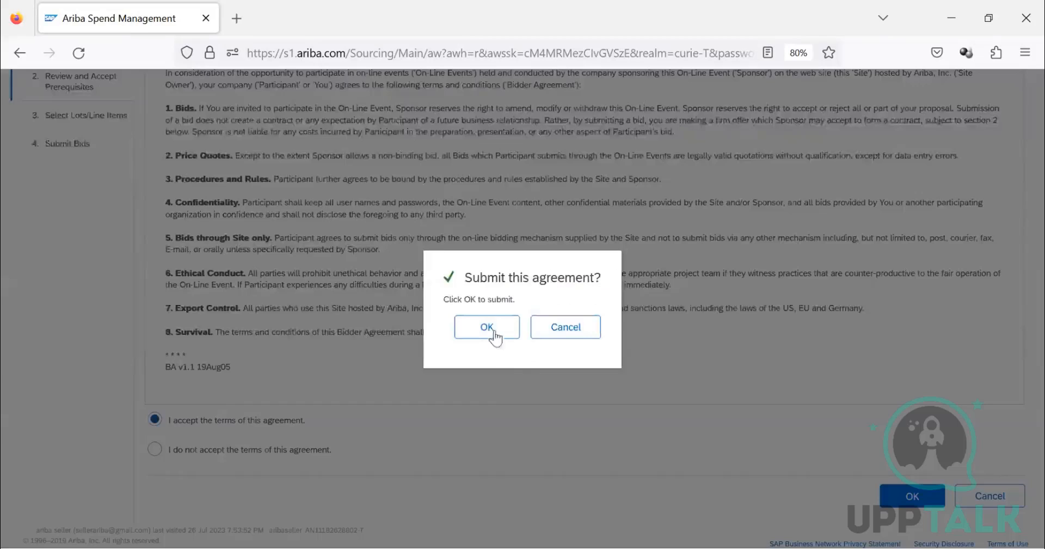
click(490, 329)
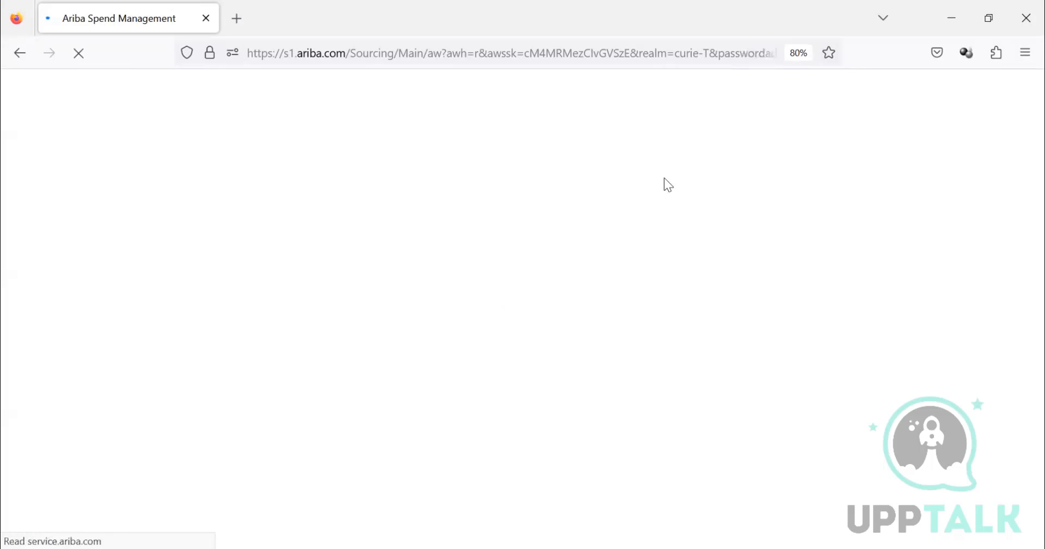
Step: Select the LAPTOP lot for participation, confirm the selection and go to lot bidding
click(159, 335)
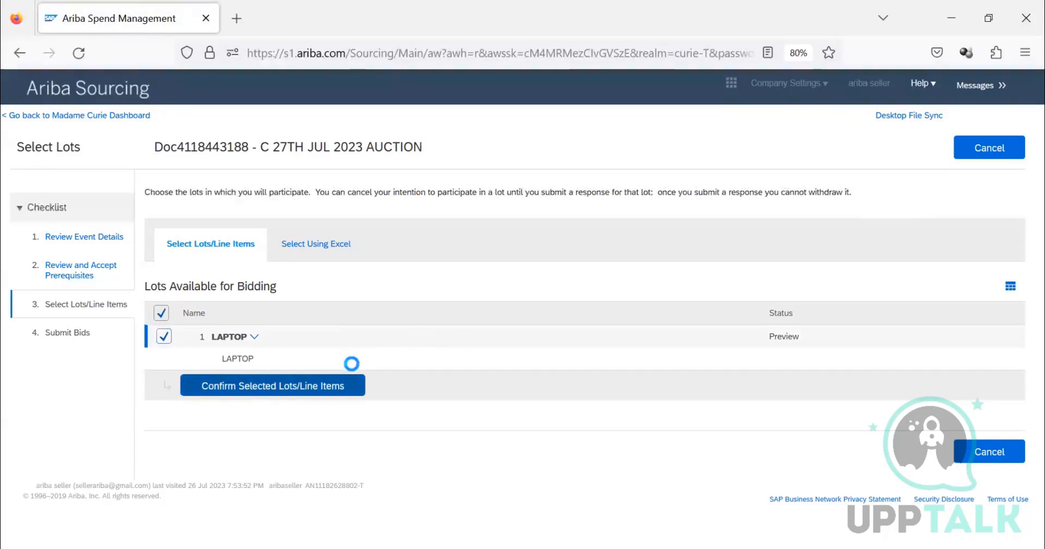
click(240, 378)
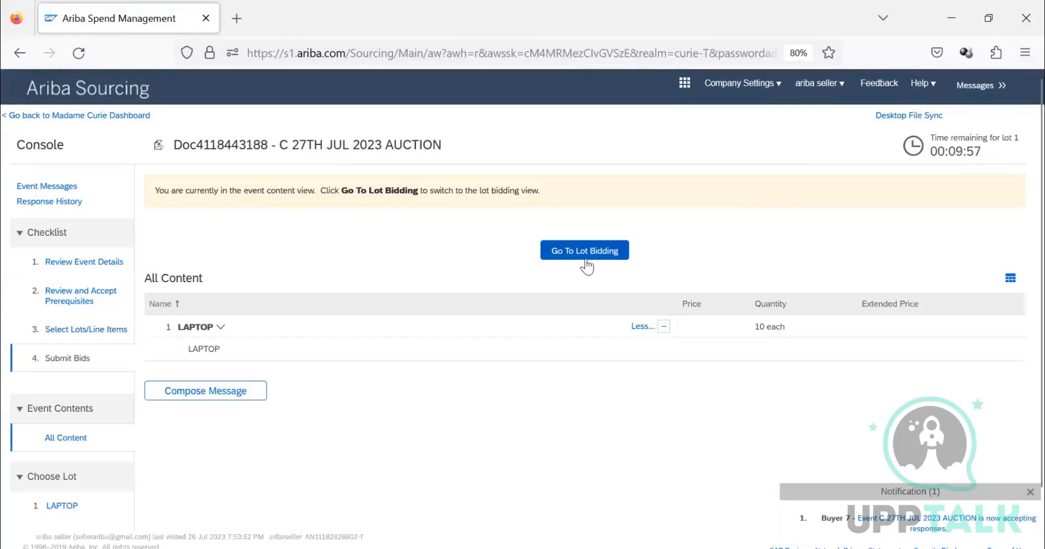
click(586, 260)
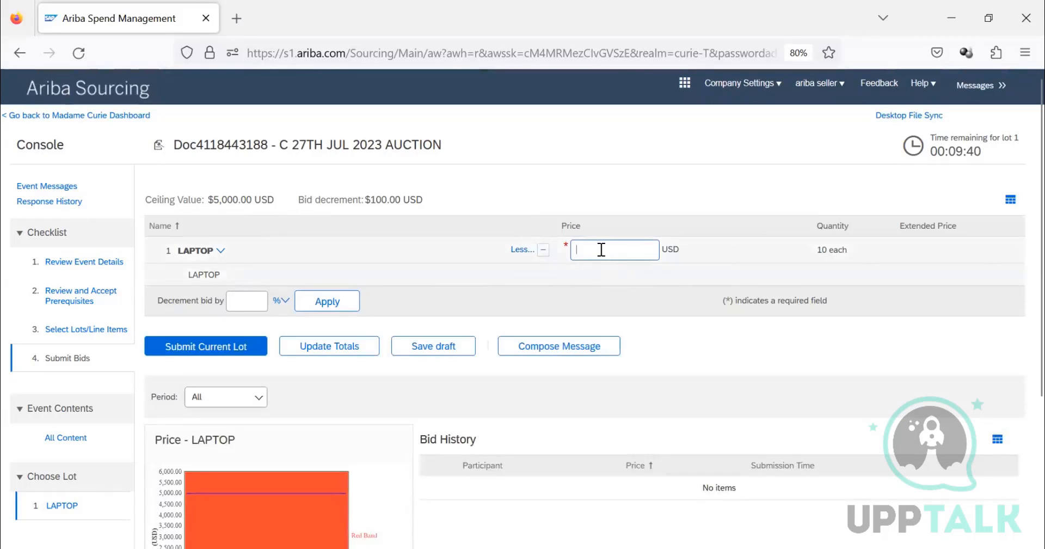
Step: Try to submit a bid price of 9500 USD for the LAPTOP lot
text(1)
key(BackSpace)
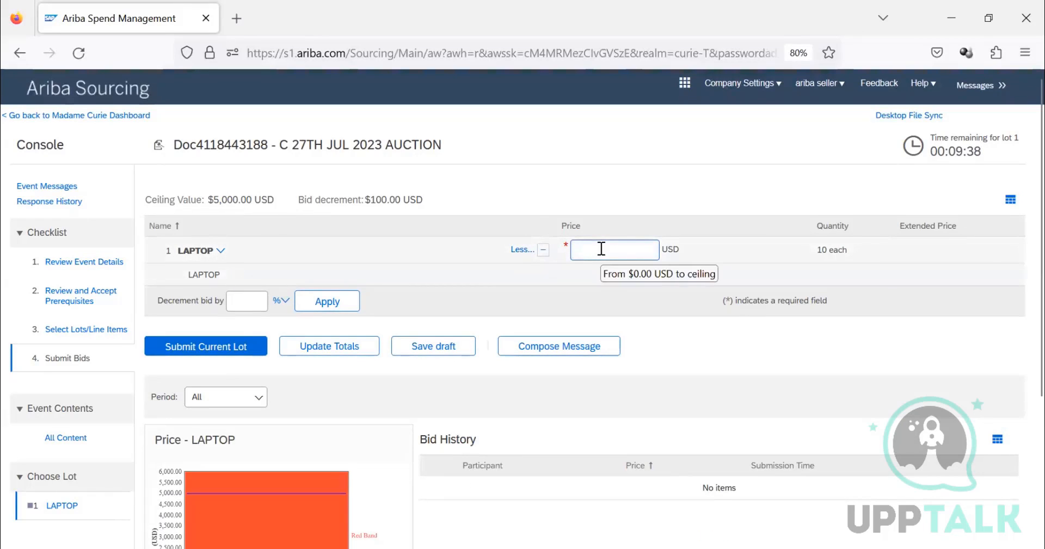
text(9500)
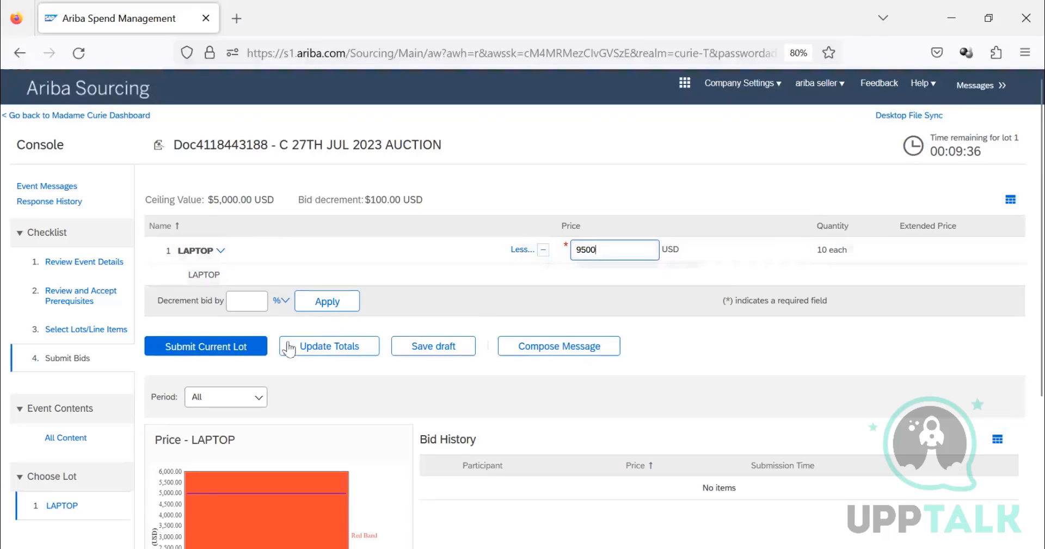
click(257, 351)
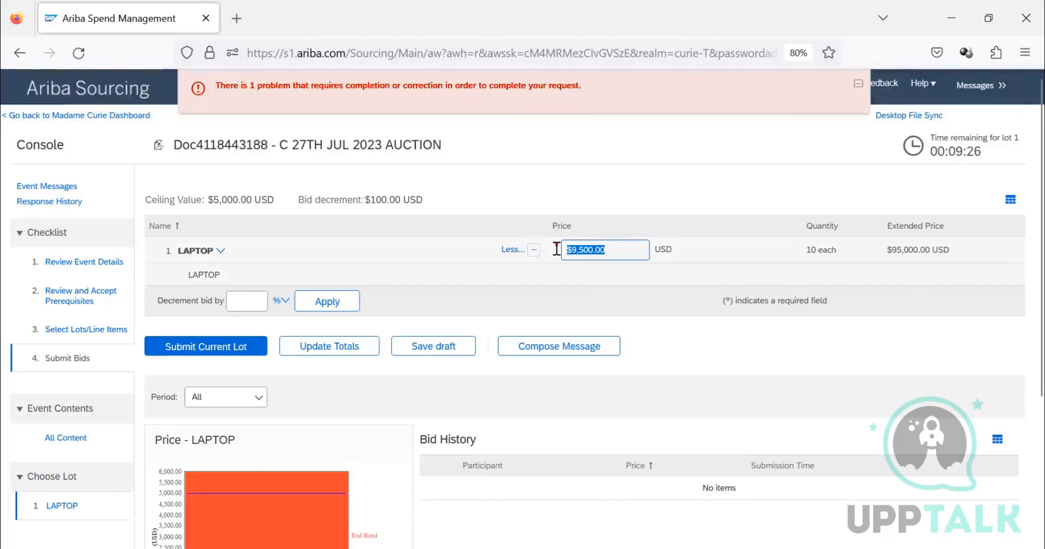
Step: Set the LAPTOP bid price to 4500 USD, submit and confirm the response, and check the bid history
drag(623, 255, 538, 246)
mouse_move(557, 244)
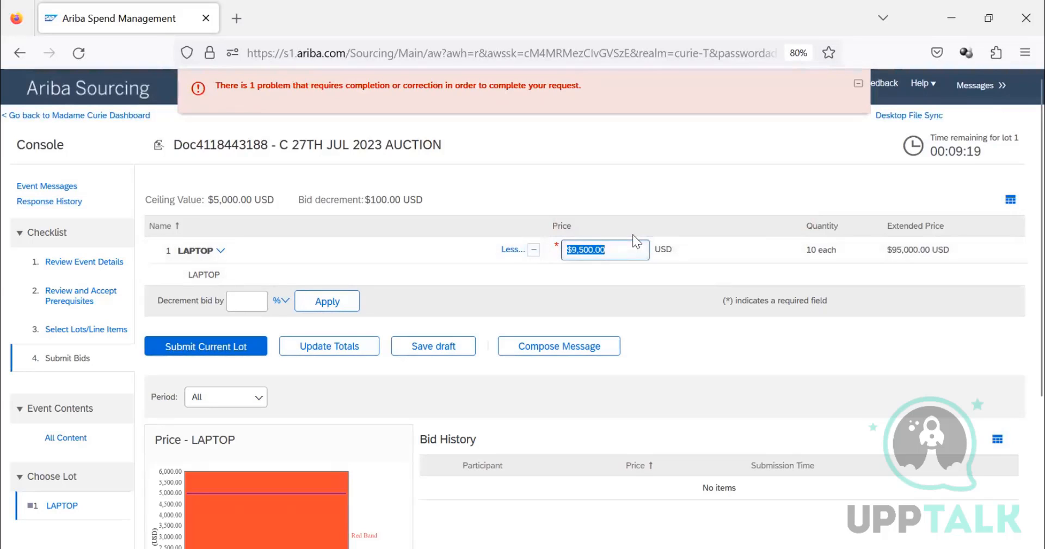
text(4500)
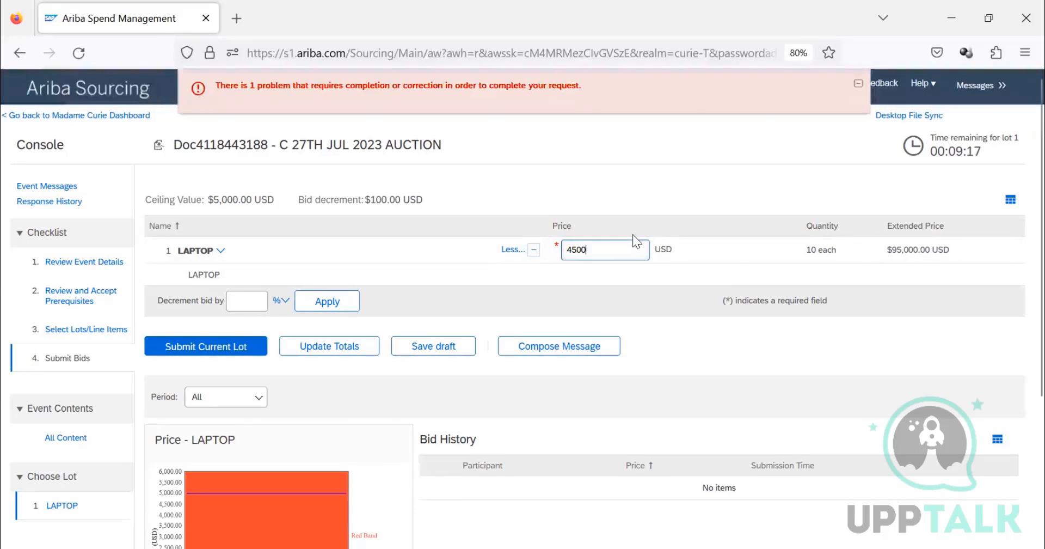
click(191, 352)
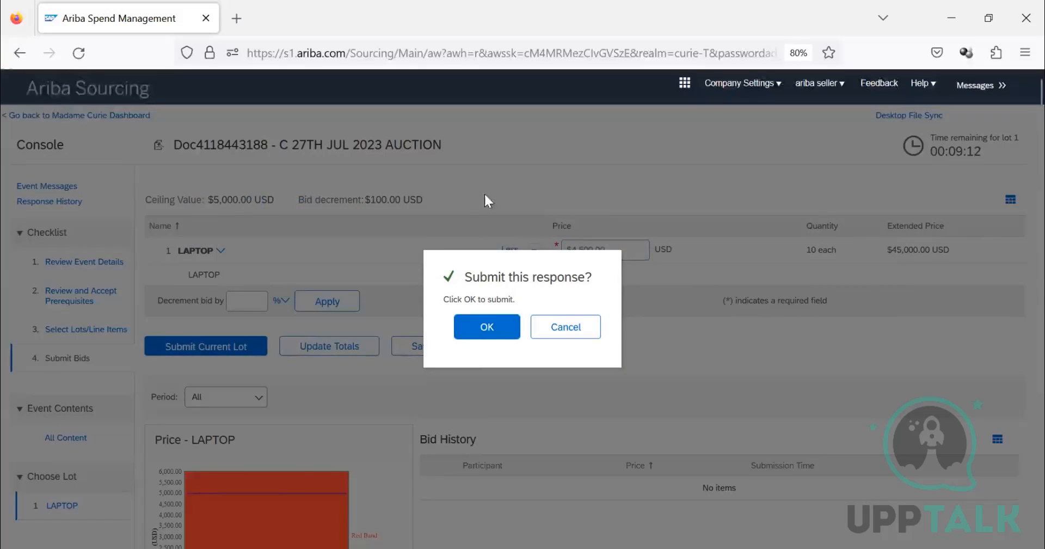
key(Return)
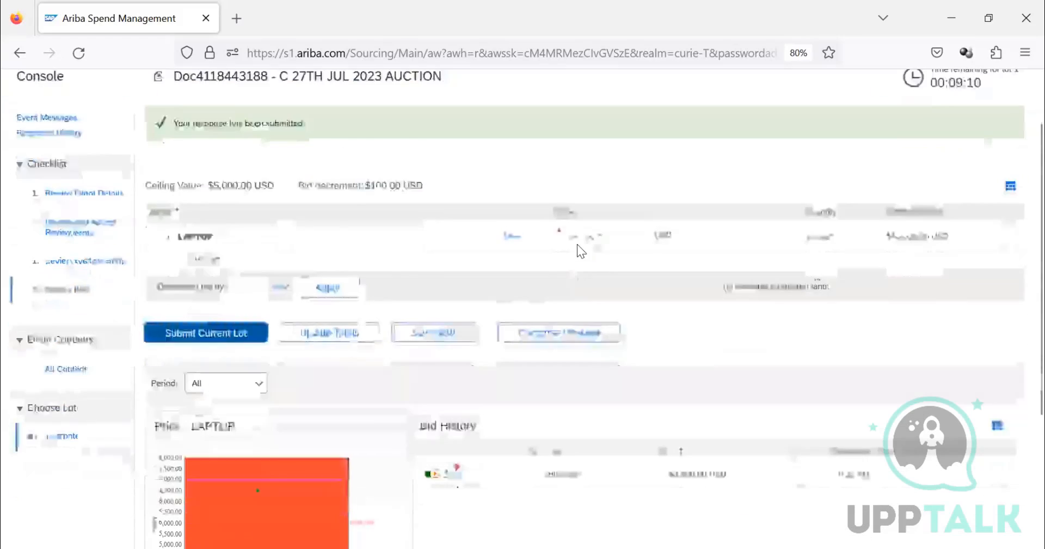
scroll(577, 244, down, 4)
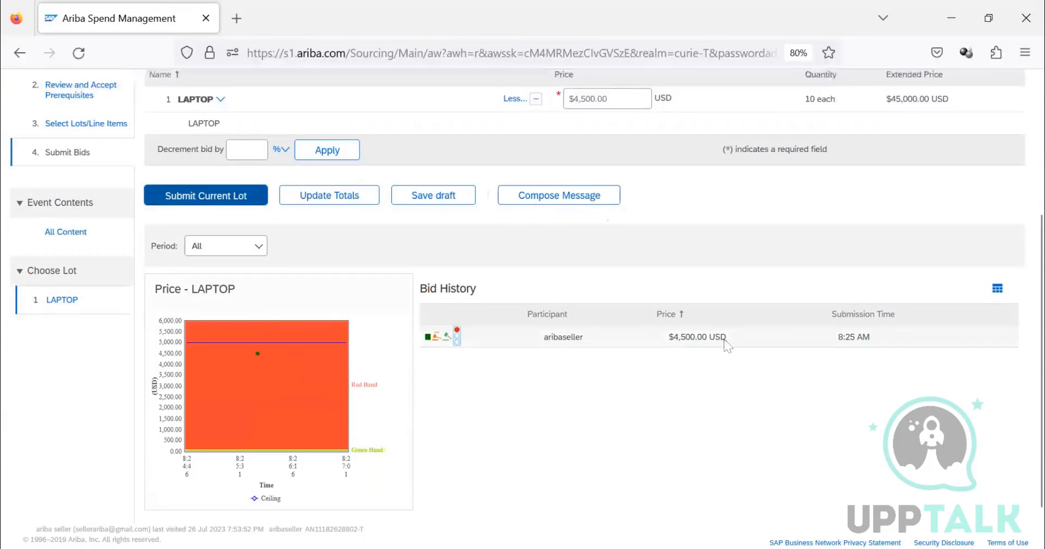
Step: Start a surrogate bid for Test Supplier from the auction's invited participants and open the C 27TH JUL 2023 AUCTION event
scroll(607, 209, up, 4)
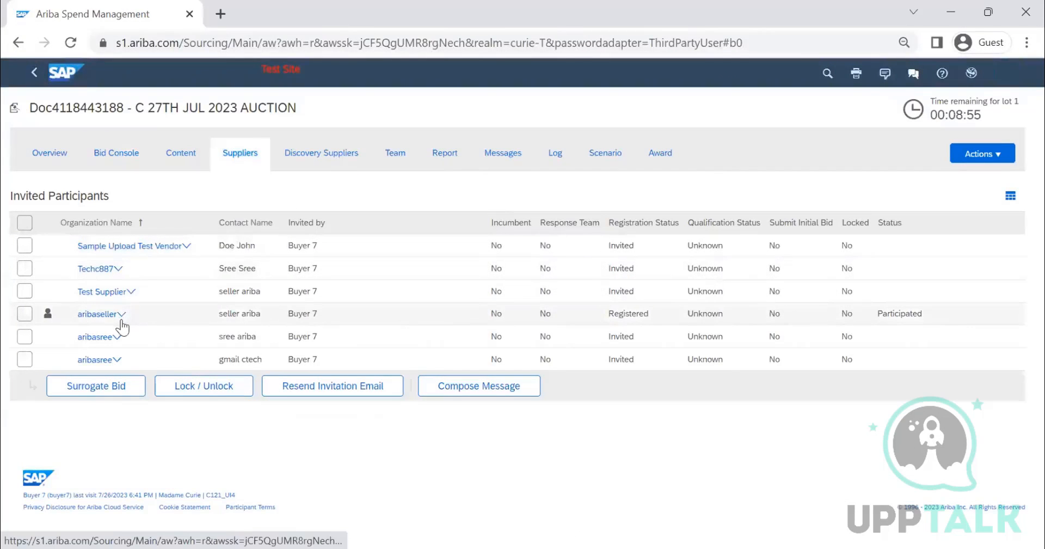
click(25, 291)
click(82, 386)
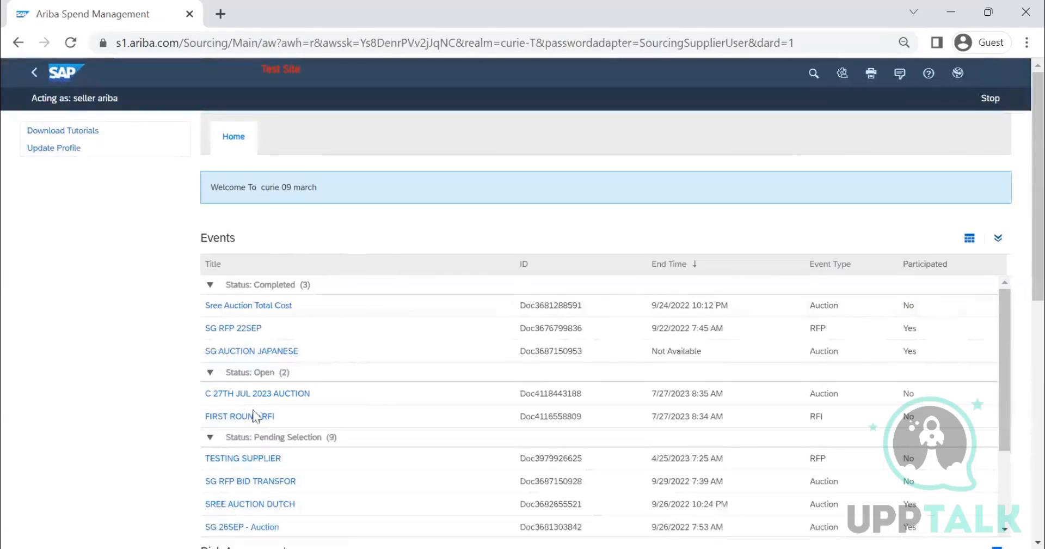
click(303, 393)
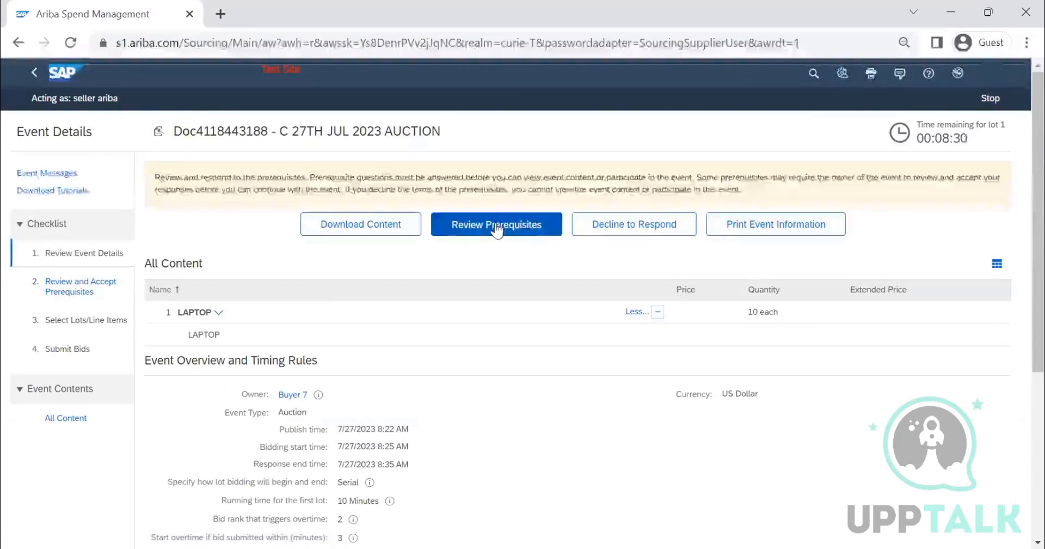
Step: Accept and submit the bidder agreement in the auction's prerequisites, and confirm the LAPTOP lot for participation
click(497, 230)
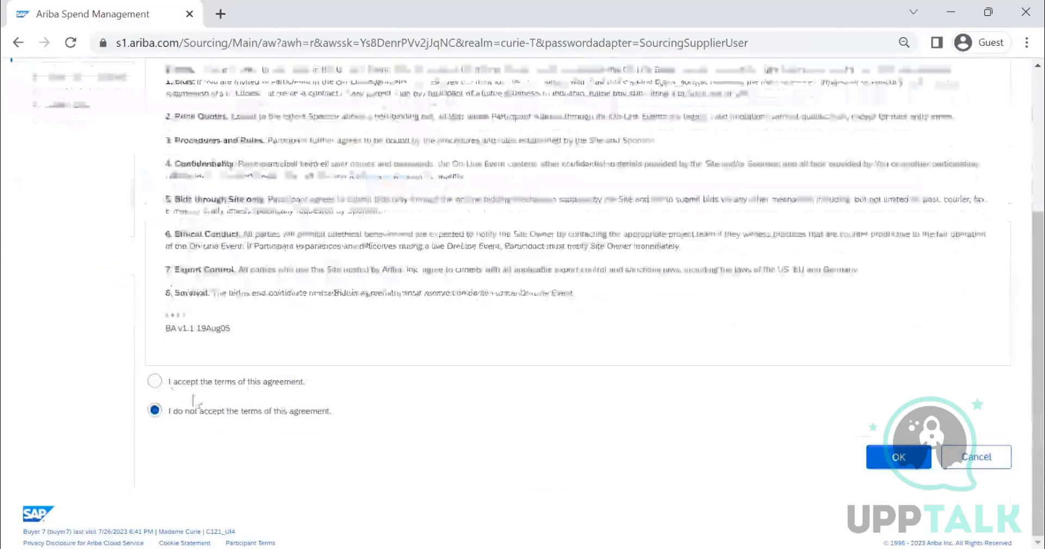
click(155, 383)
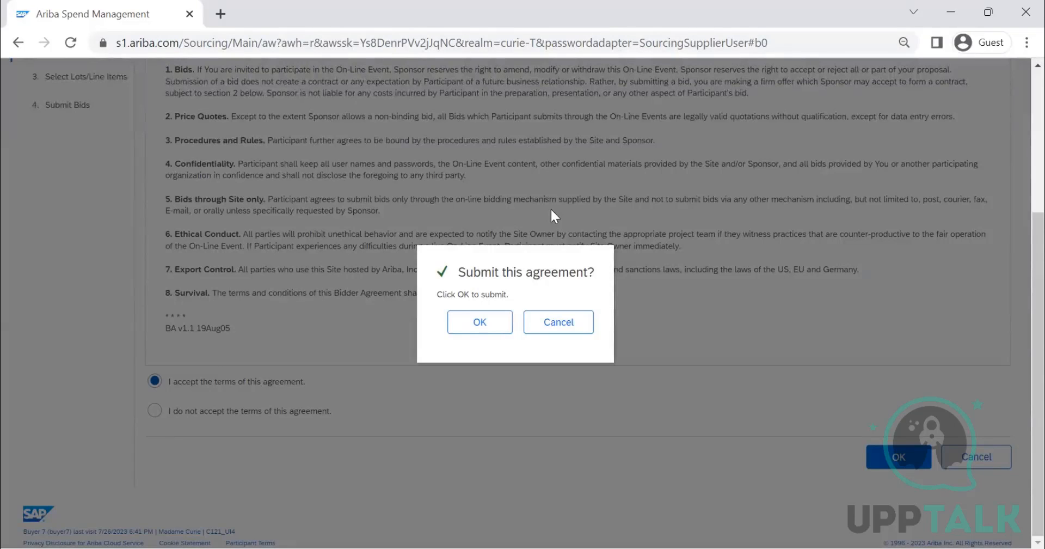
click(479, 321)
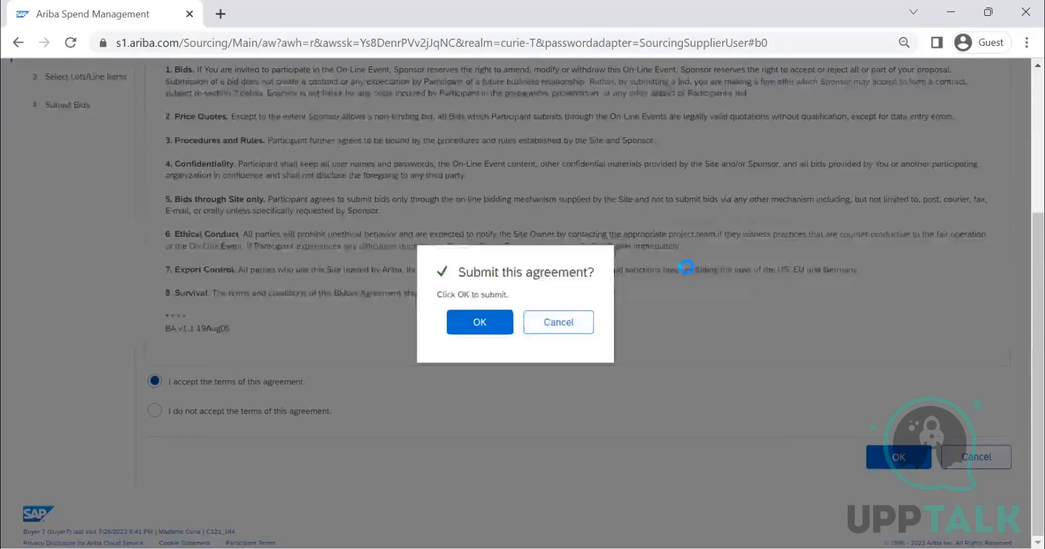
scroll(693, 279, up, 3)
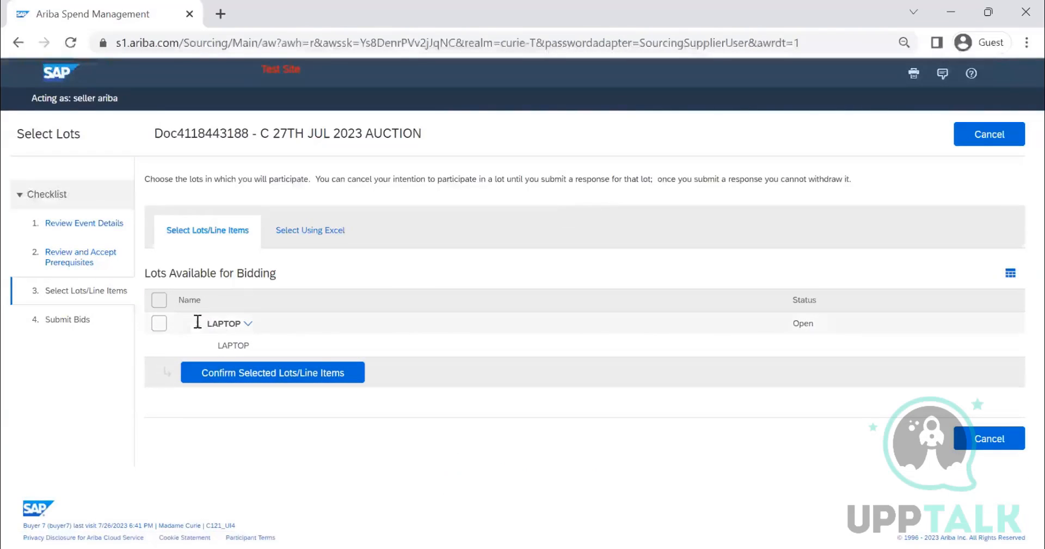
click(159, 324)
click(246, 377)
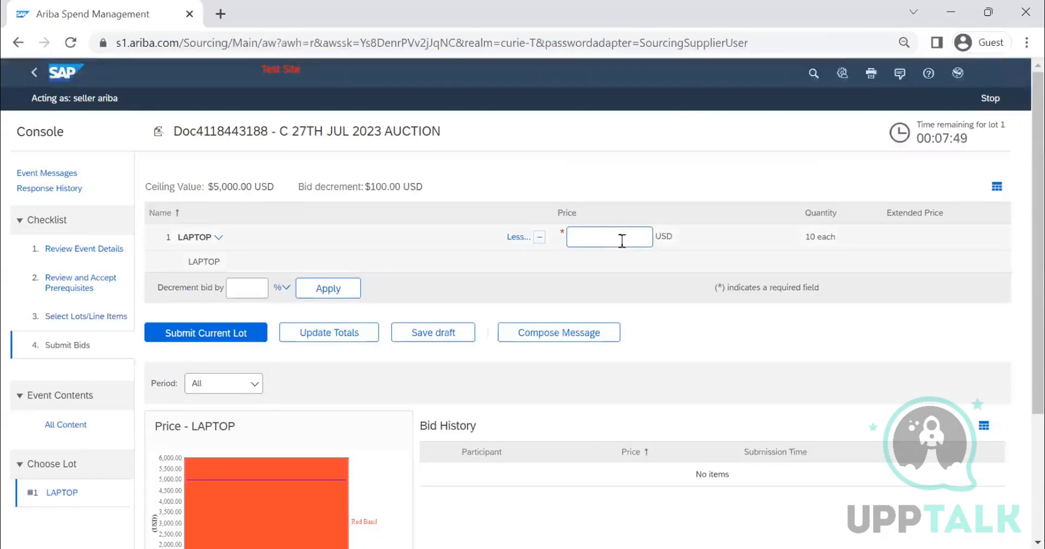
Step: Try to submit a bid price of 2000 USD for the LAPTOP lot and cancel the response
click(612, 246)
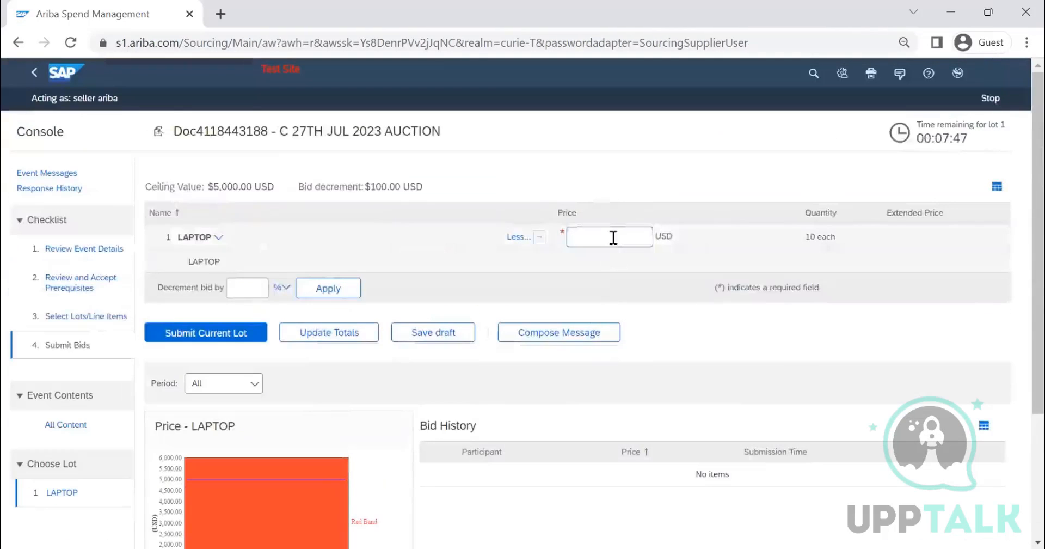
text(2000)
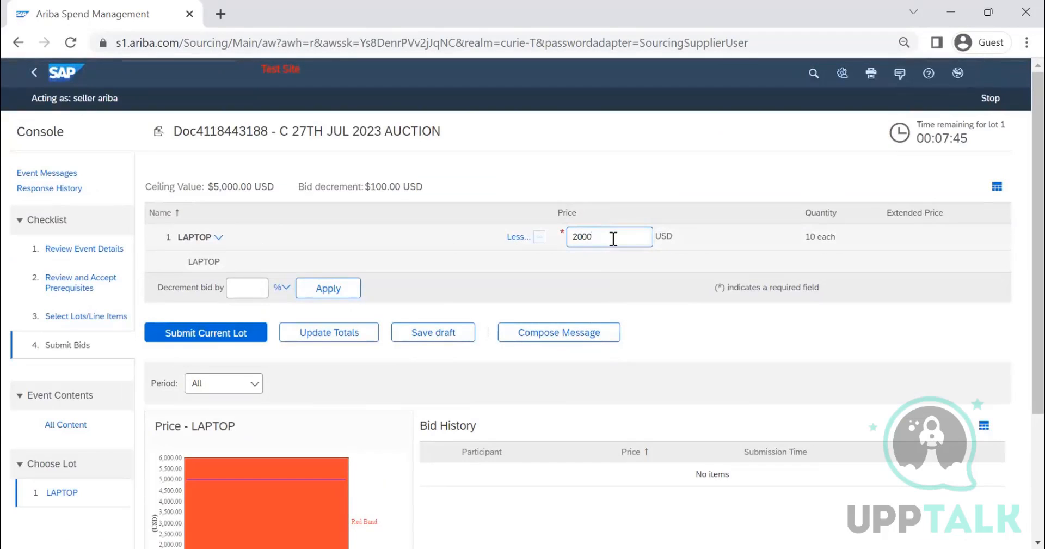
click(253, 336)
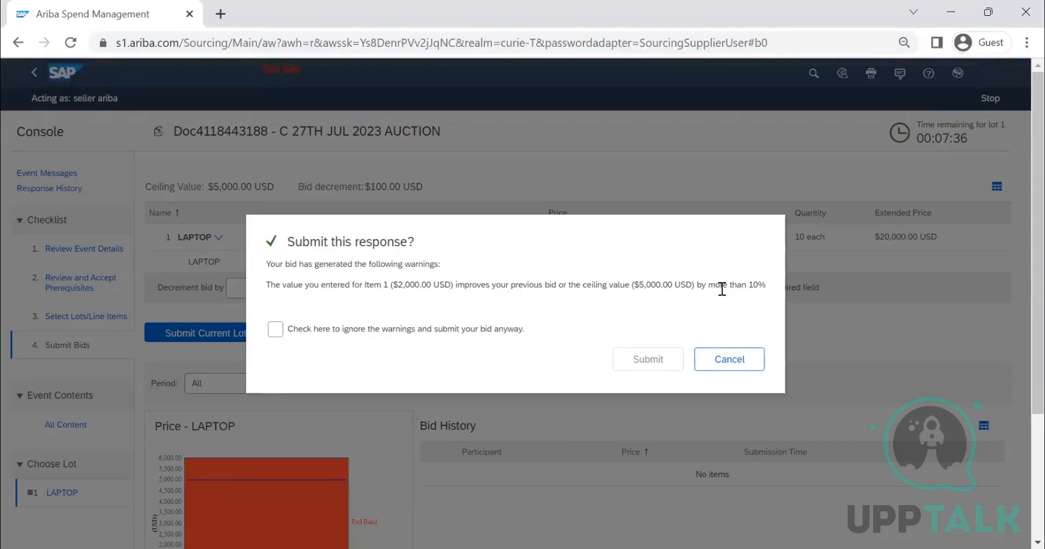
click(721, 369)
click(715, 367)
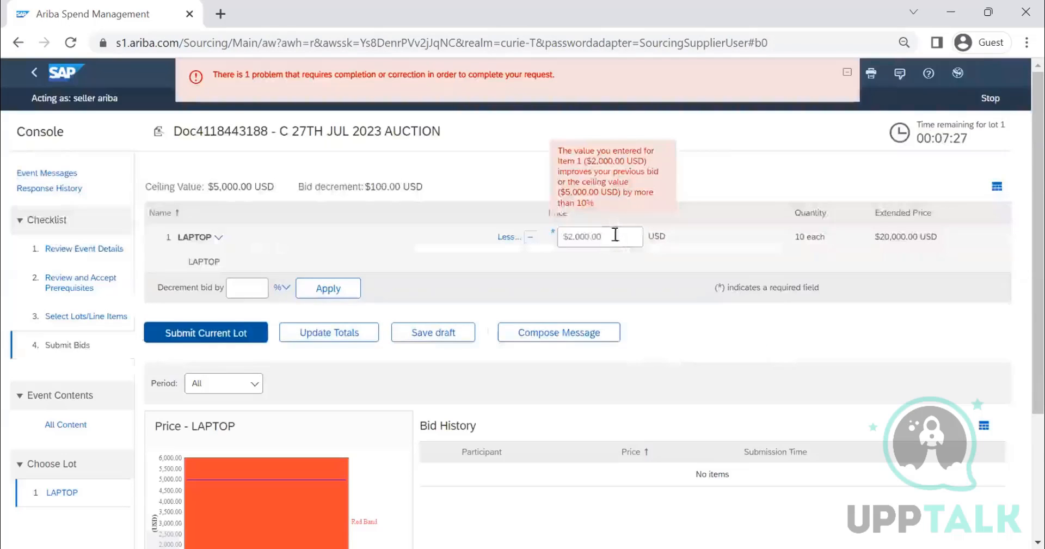
Step: Try to submit a bid price of 4000 USD for the LAPTOP lot
triple_click(615, 234)
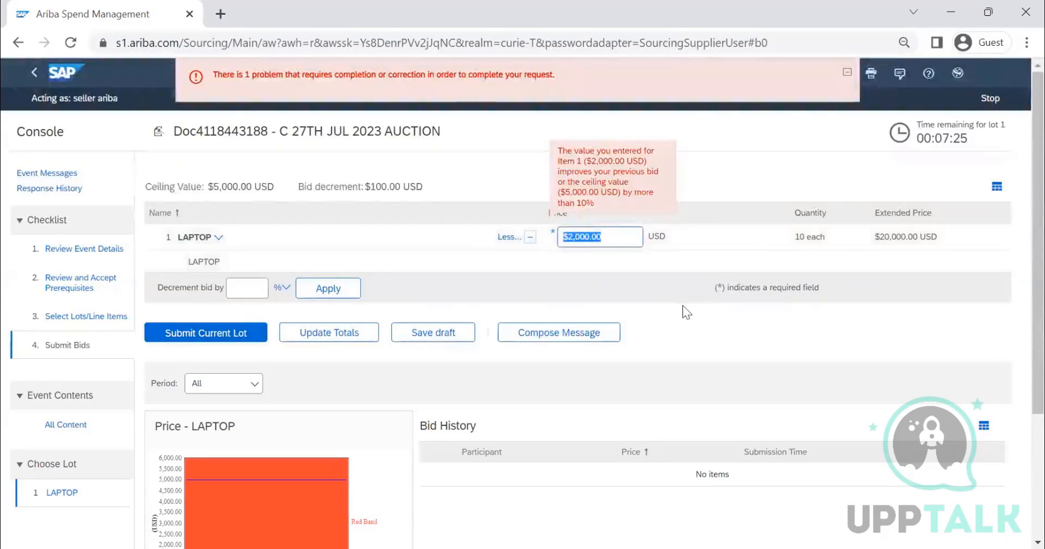
text(4000)
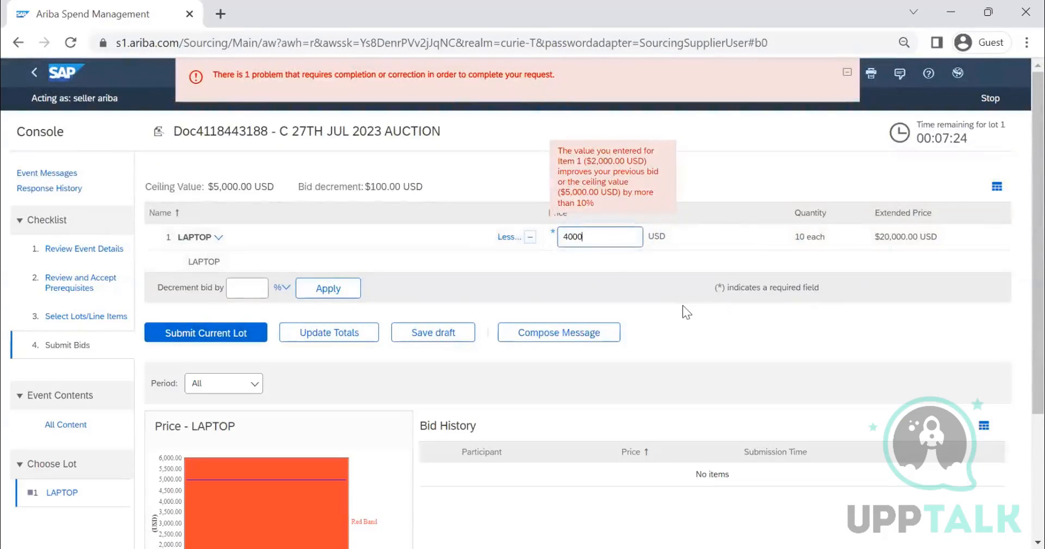
click(255, 333)
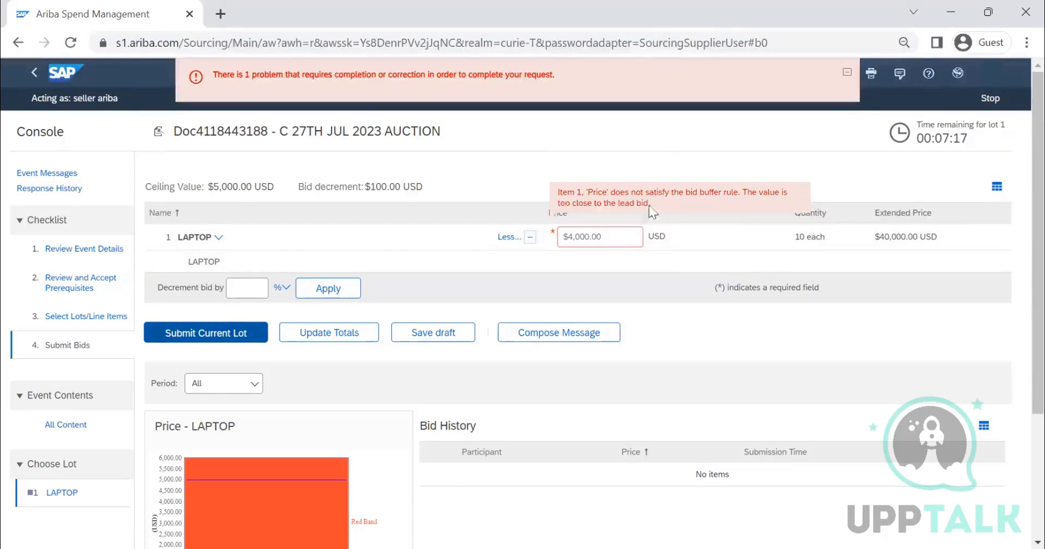
Step: Set the LAPTOP bid price to 3400 USD and submit the response, ignoring the warnings
drag(602, 237, 565, 238)
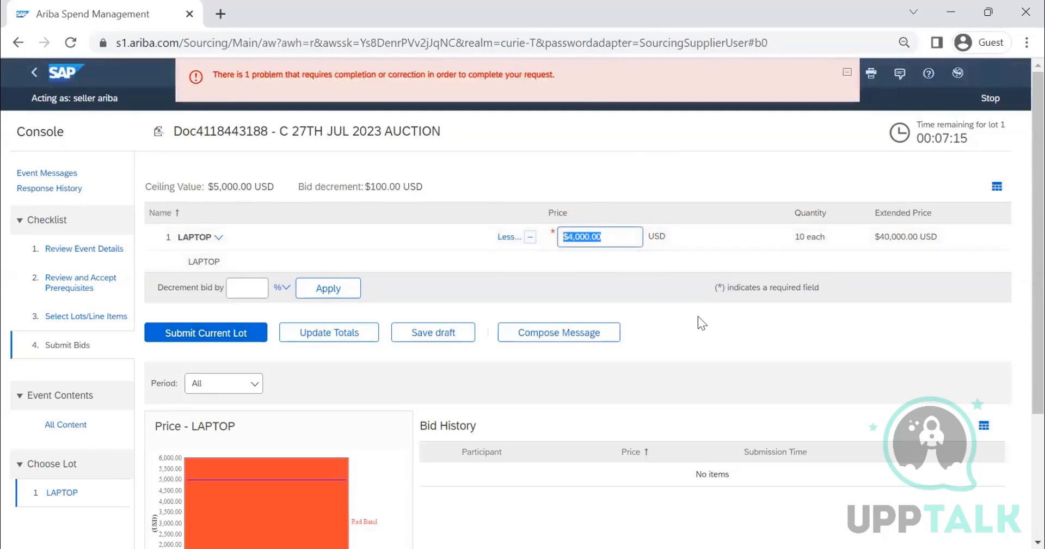
text(3400)
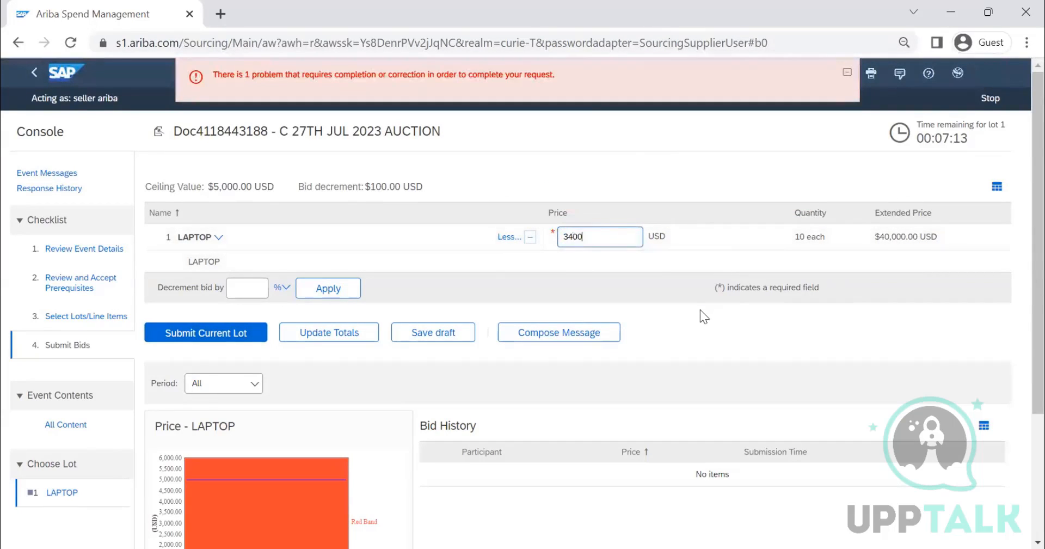
click(230, 339)
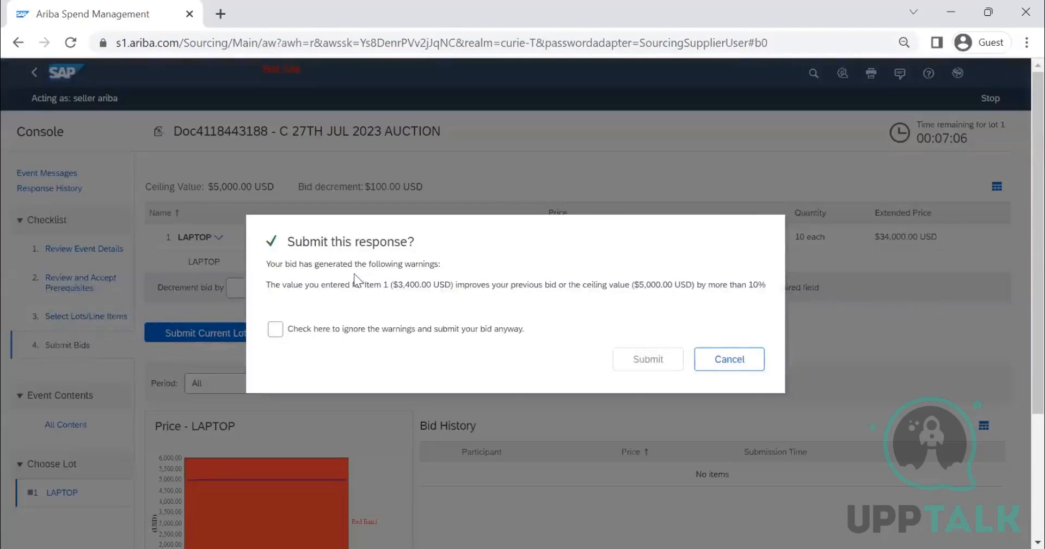
click(278, 332)
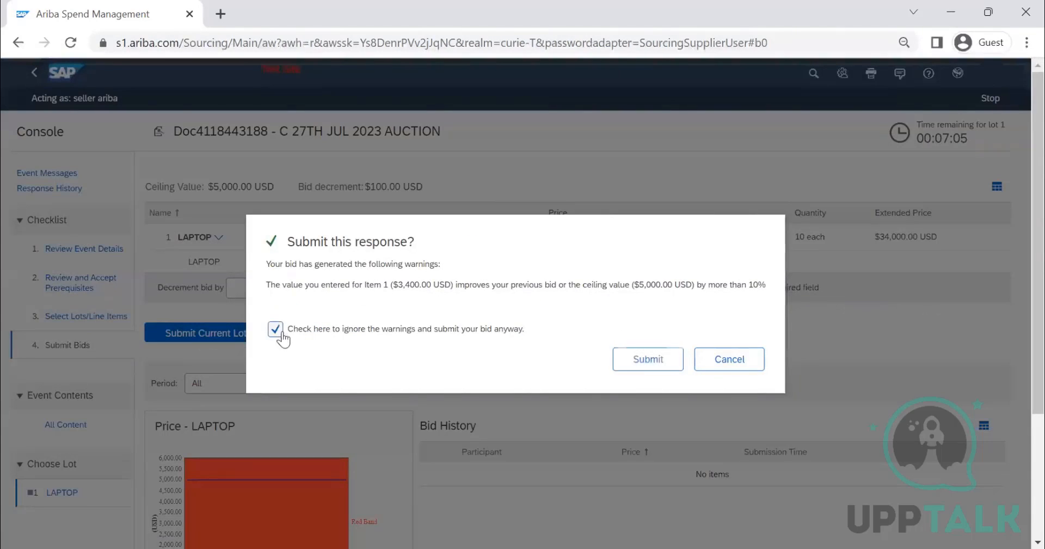
click(649, 360)
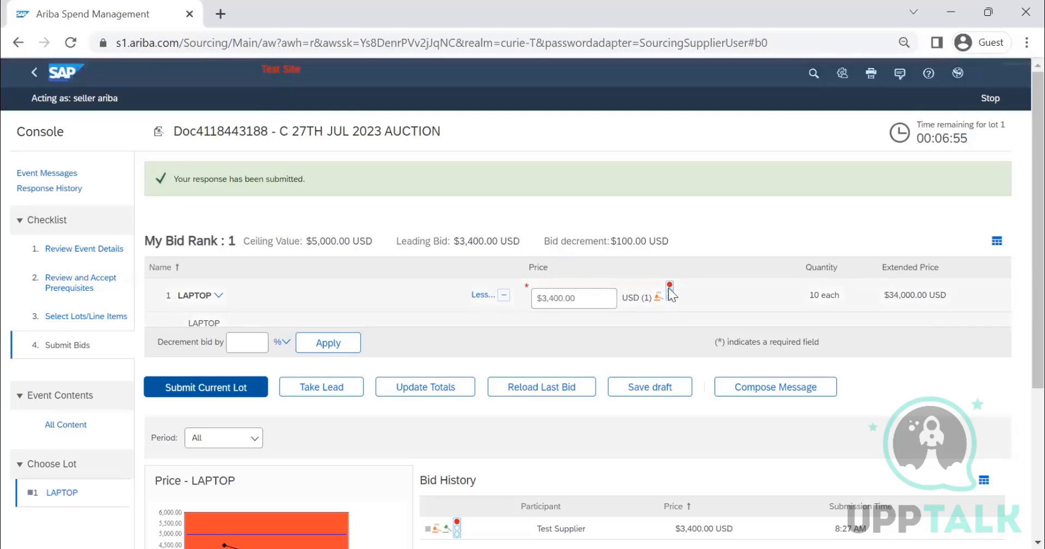
mouse_move(670, 290)
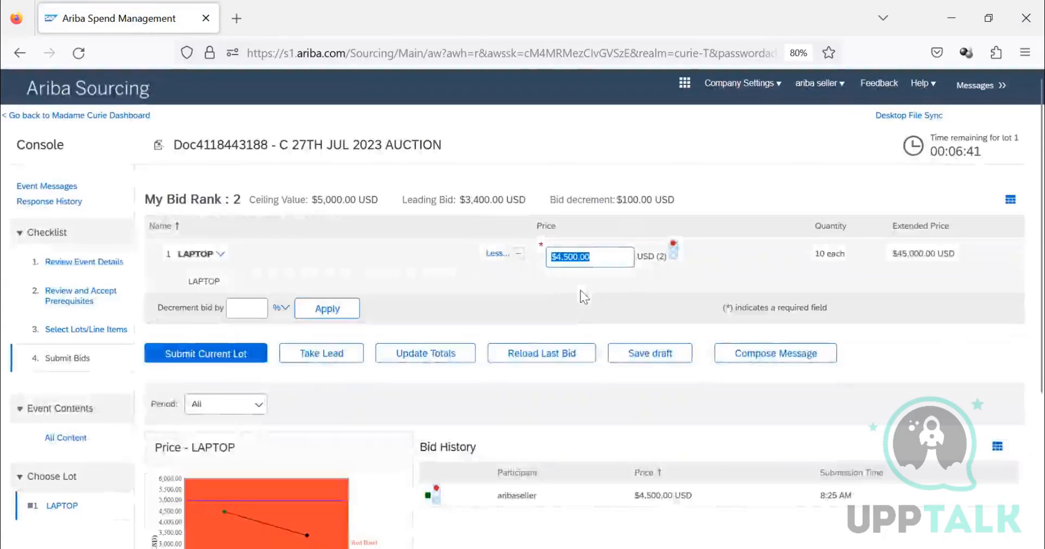
Step: Compare the bid rank, price graph and bid history of the LAPTOP lot in both suppliers' consoles
scroll(571, 308, down, 3)
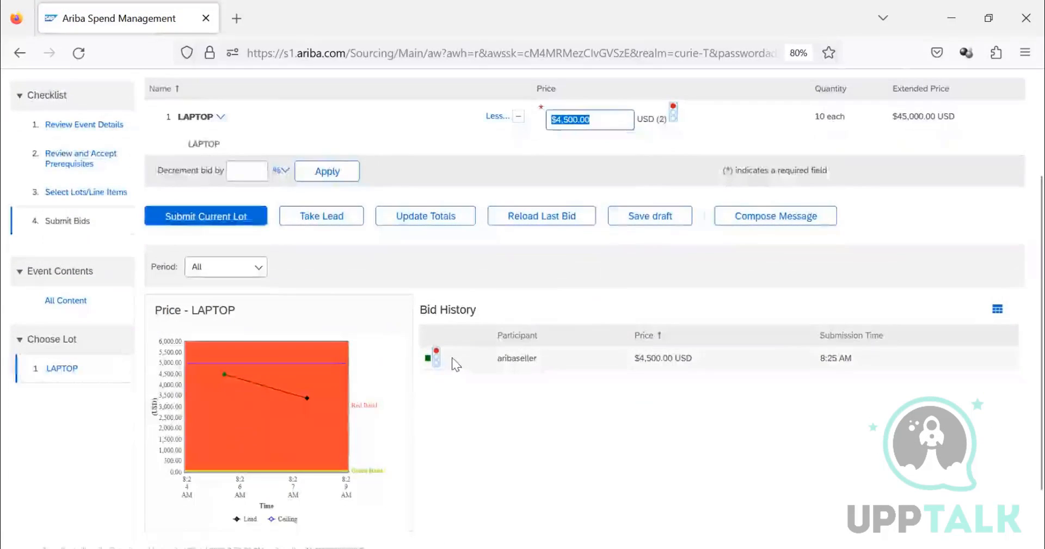
scroll(686, 326, up, 3)
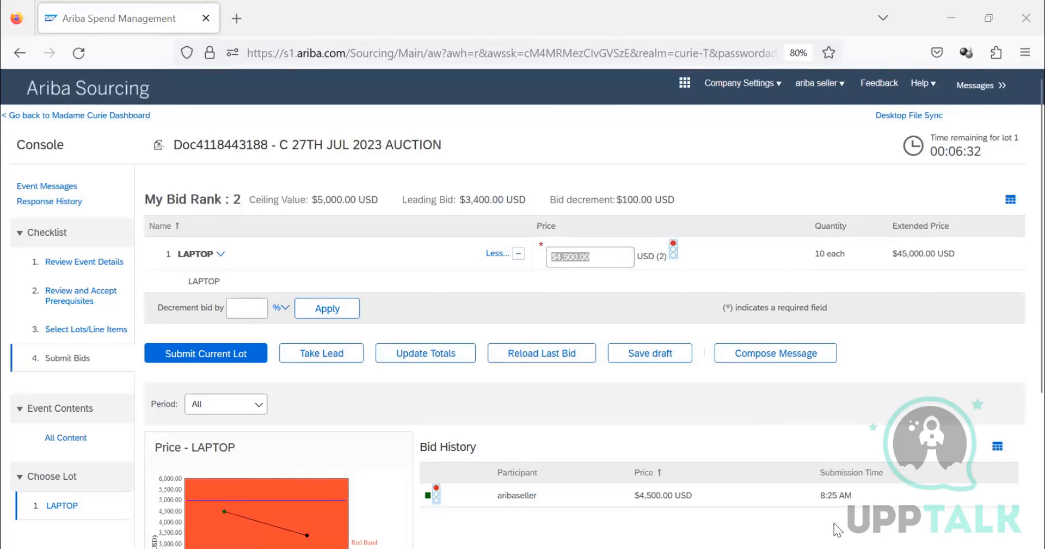
key(alt+Tab)
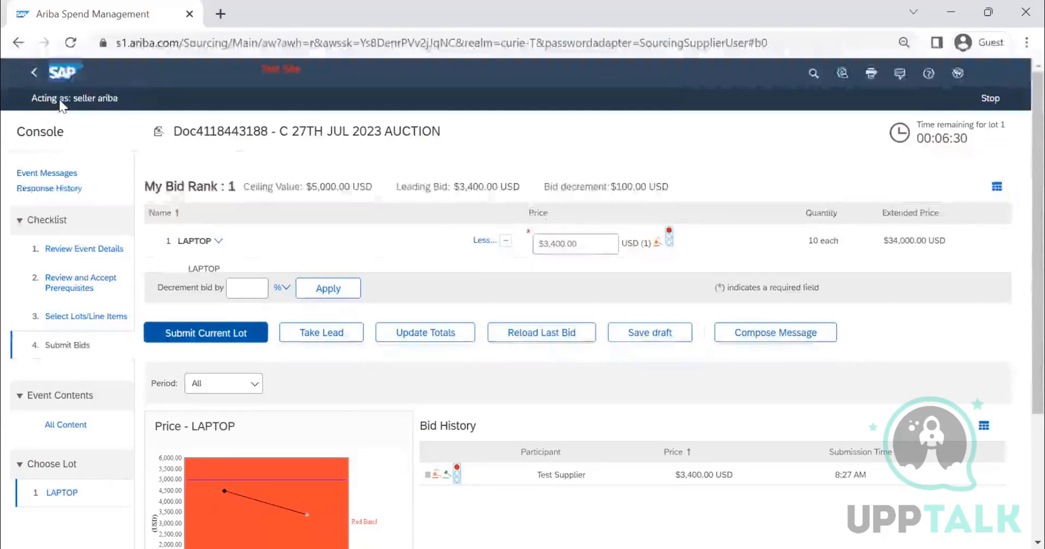
scroll(769, 413, down, 1)
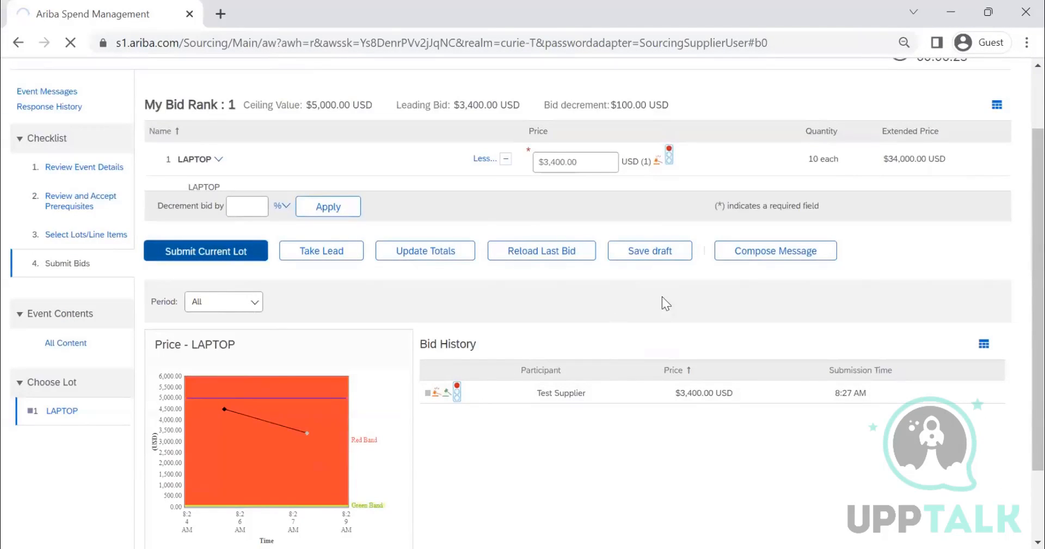
scroll(424, 261, up, 1)
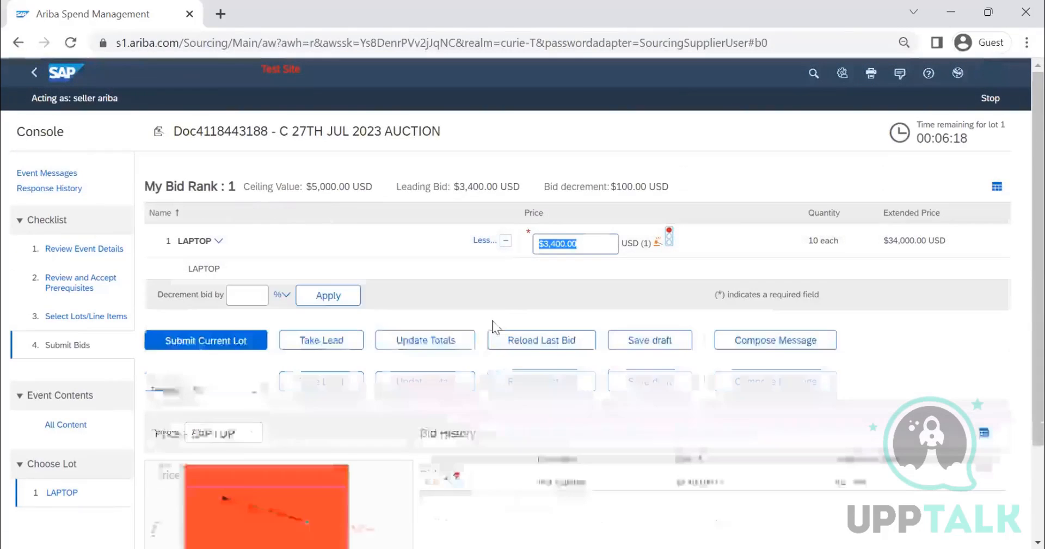
Step: Use Take Lead on the LAPTOP lot and submit an improved bid price of 2400 USD, ignoring the warnings
click(334, 342)
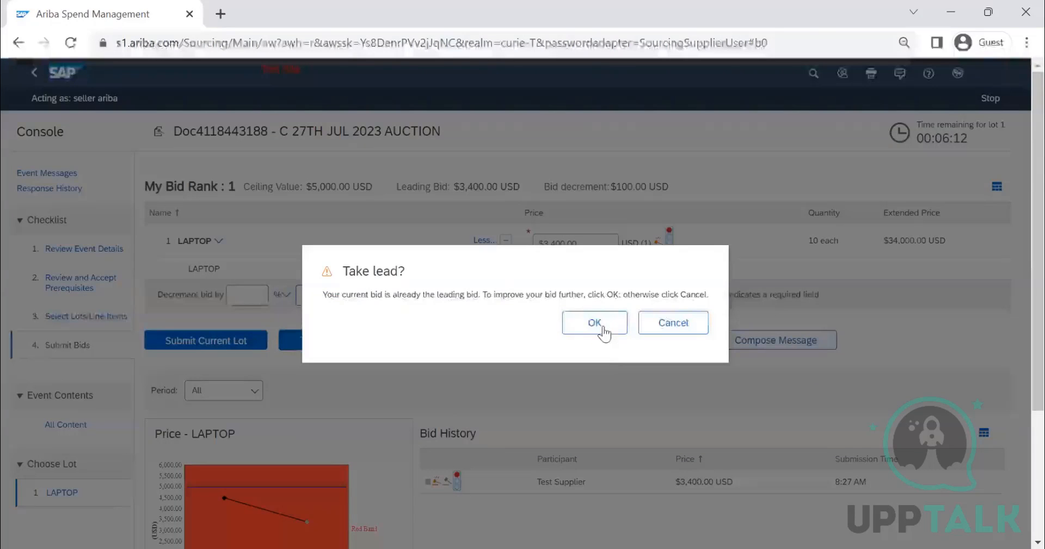
key(Return)
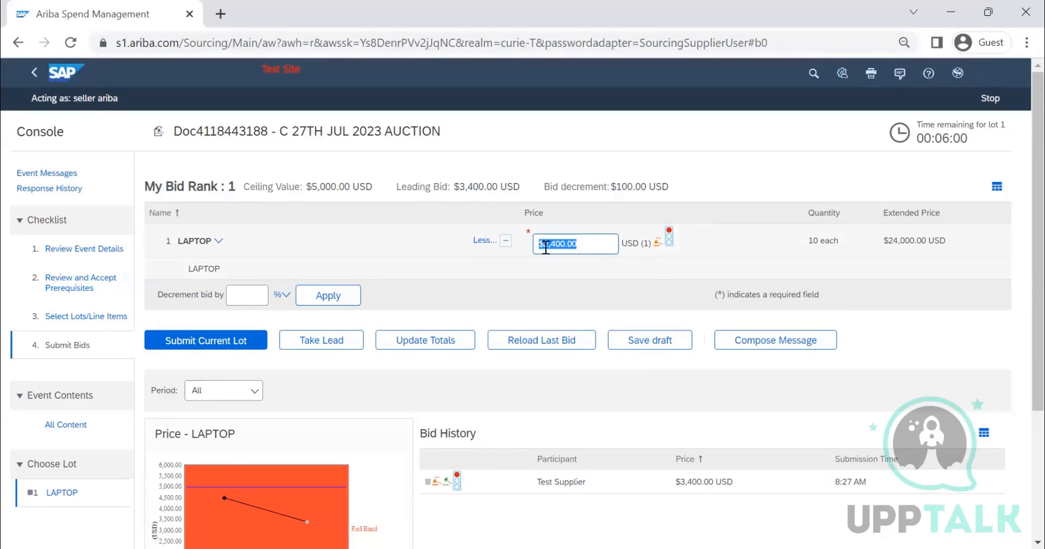
click(236, 344)
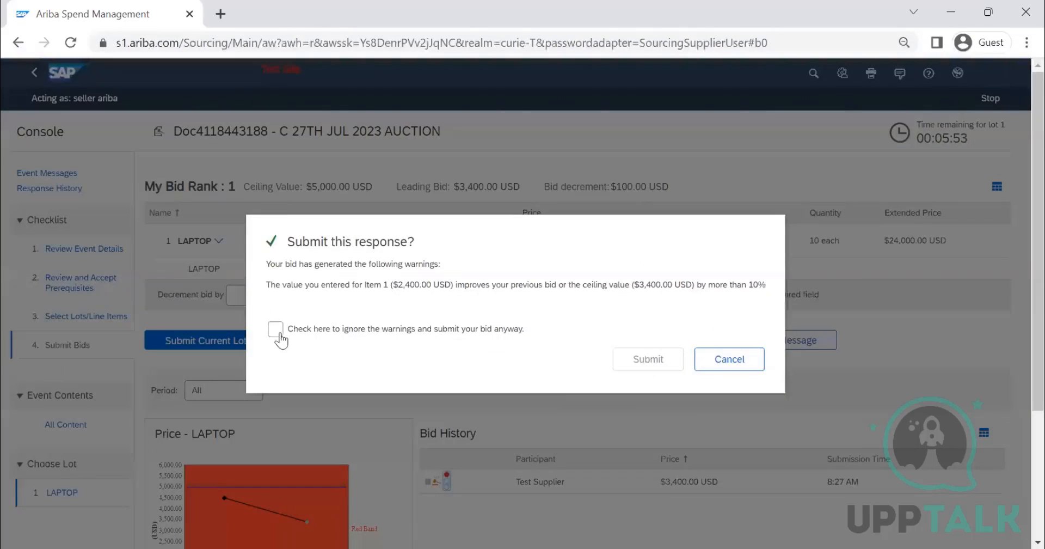
click(275, 329)
click(632, 370)
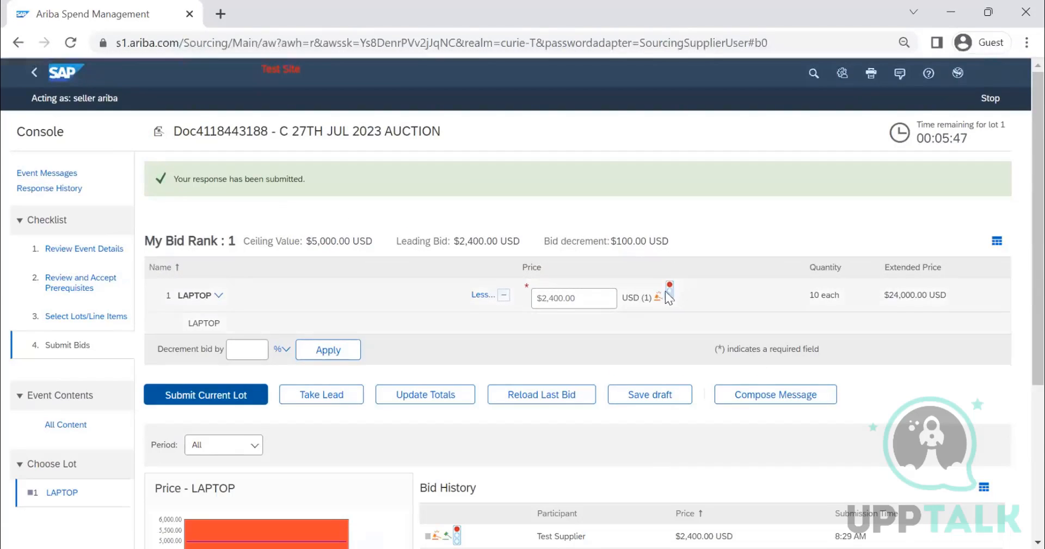
Step: Refresh the bidding console and check Test Supplier's bid history and best-value marker for the LAPTOP lot
click(70, 44)
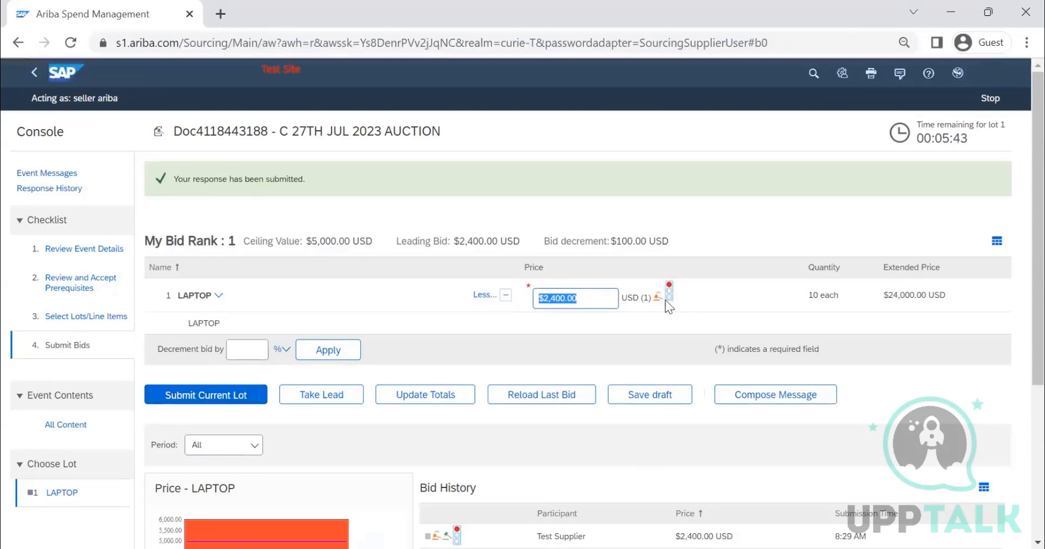
scroll(659, 318, down, 3)
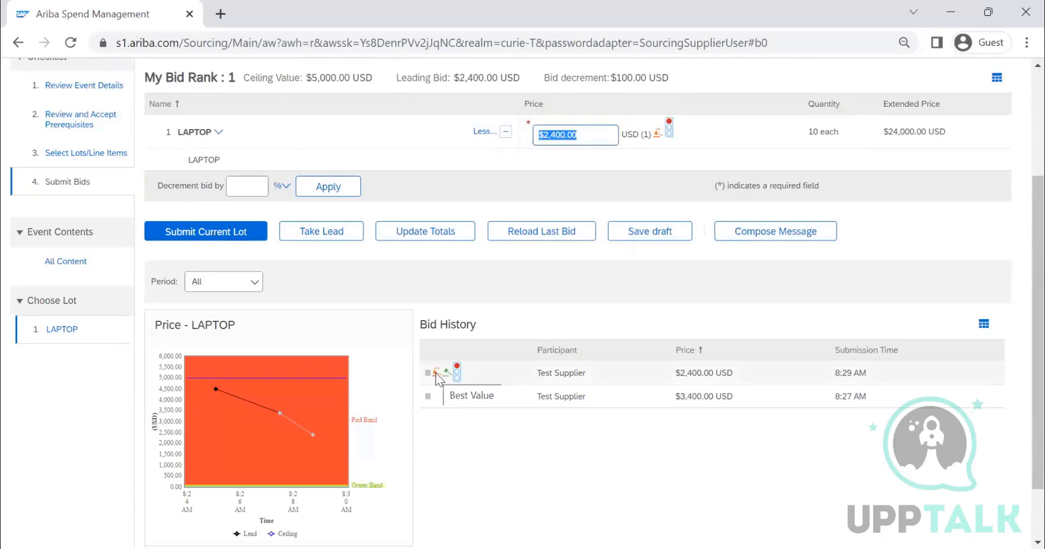
scroll(516, 251, up, 3)
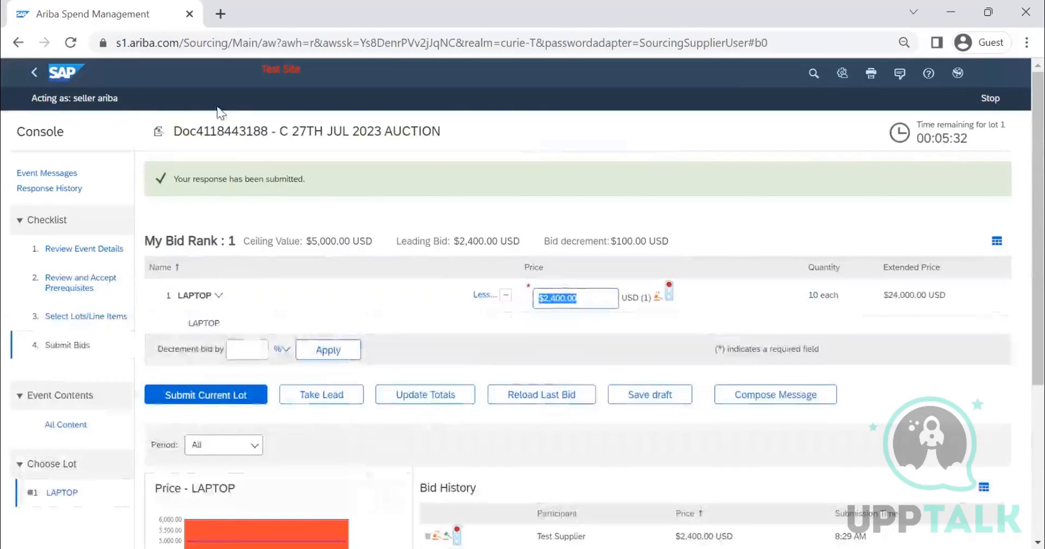
Step: Stop acting as the supplier and reopen the C 27TH JUL 2023 AUCTION event as the buyer
click(988, 100)
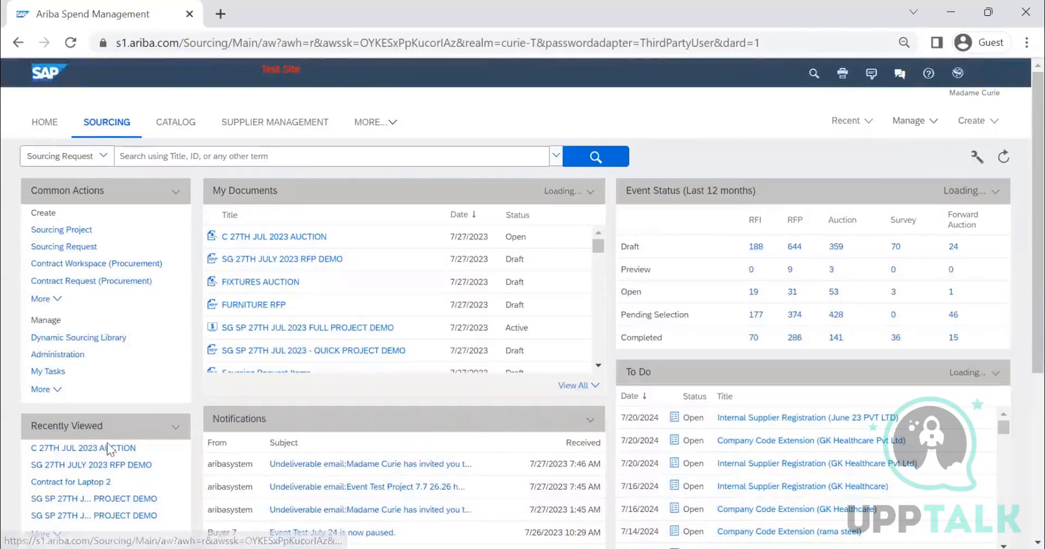
click(86, 450)
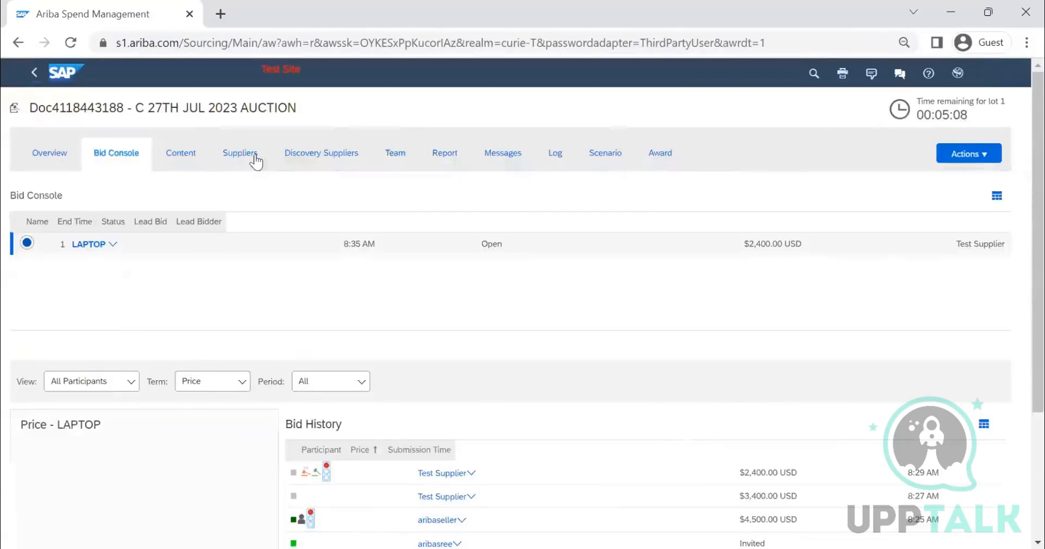
Step: Open the auction's Bid Console as buyer and examine the LAPTOP lot's lead bid, price graph and participants' bid history
click(253, 157)
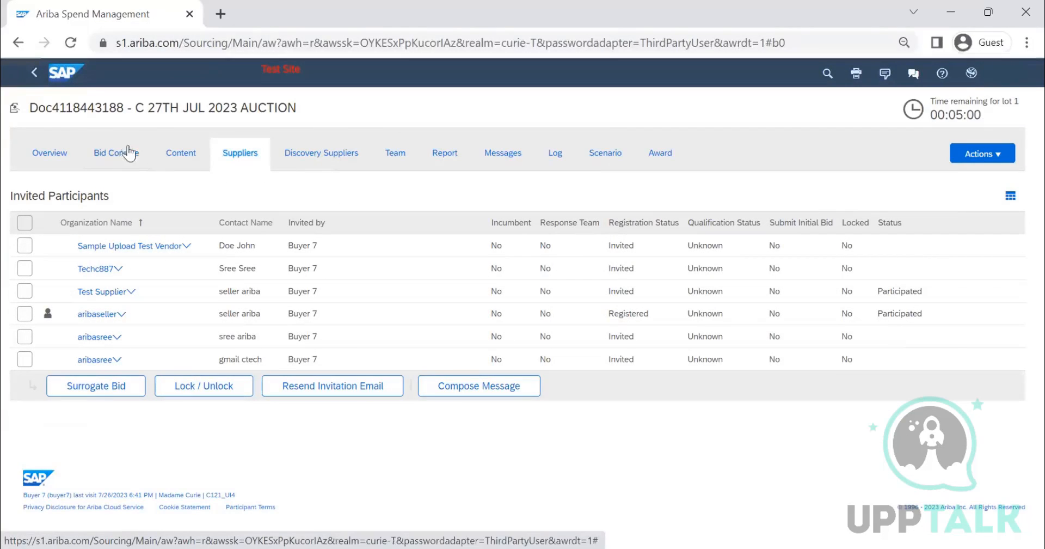
click(130, 165)
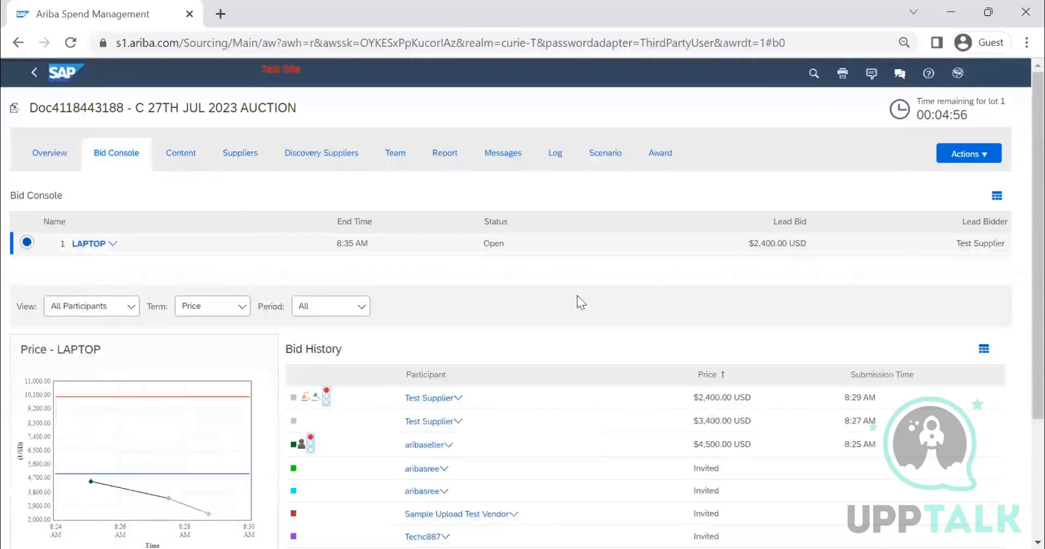
scroll(576, 316, down, 3)
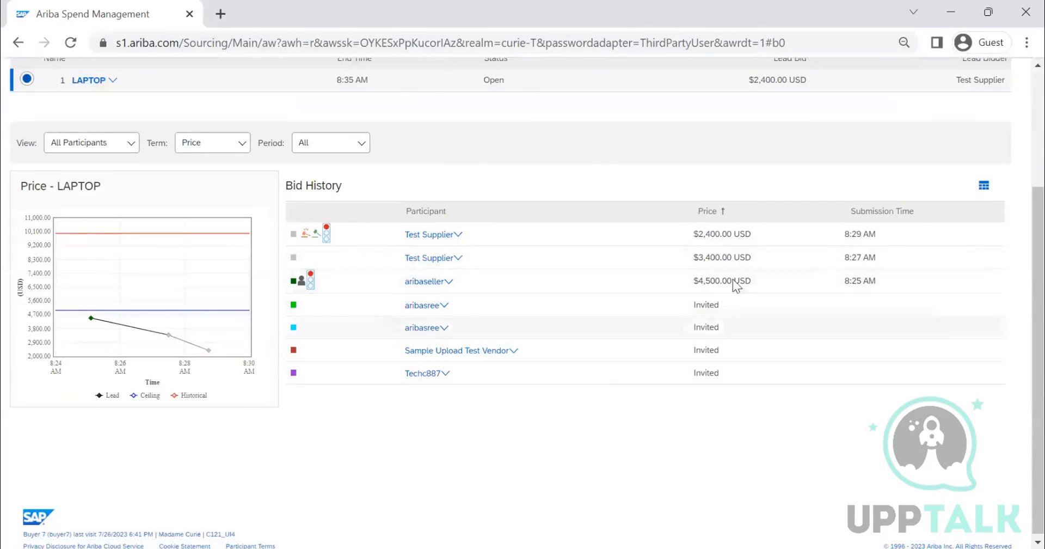
scroll(762, 294, up, 3)
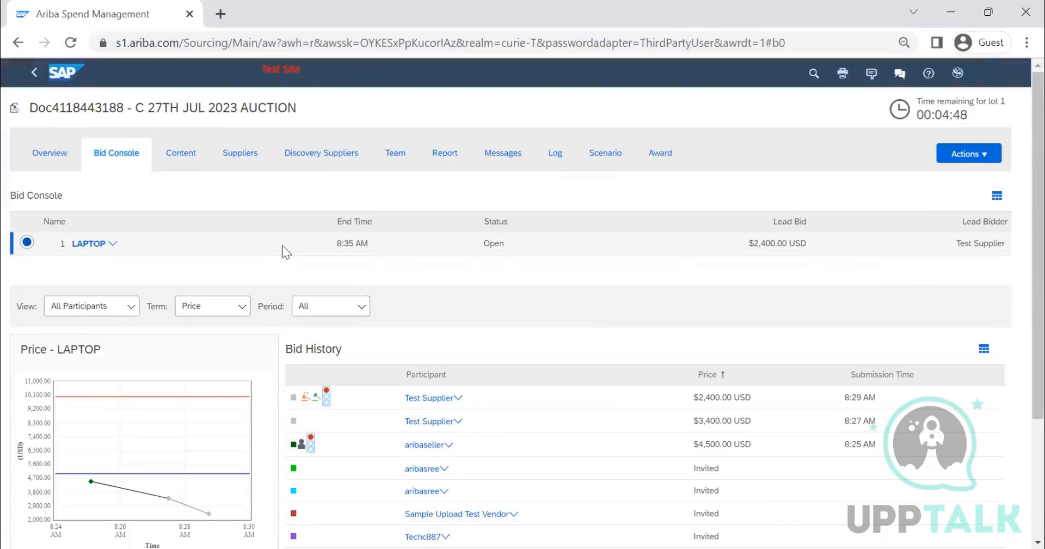
Step: Check the available event actions and compare both suppliers' prices and savings for the LAPTOP lot in the event content
click(980, 157)
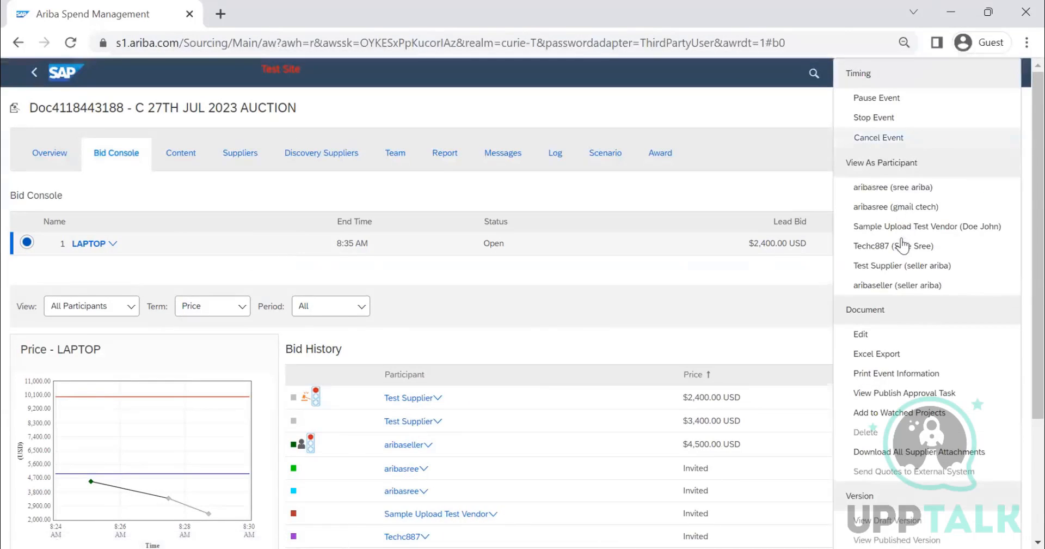
click(705, 184)
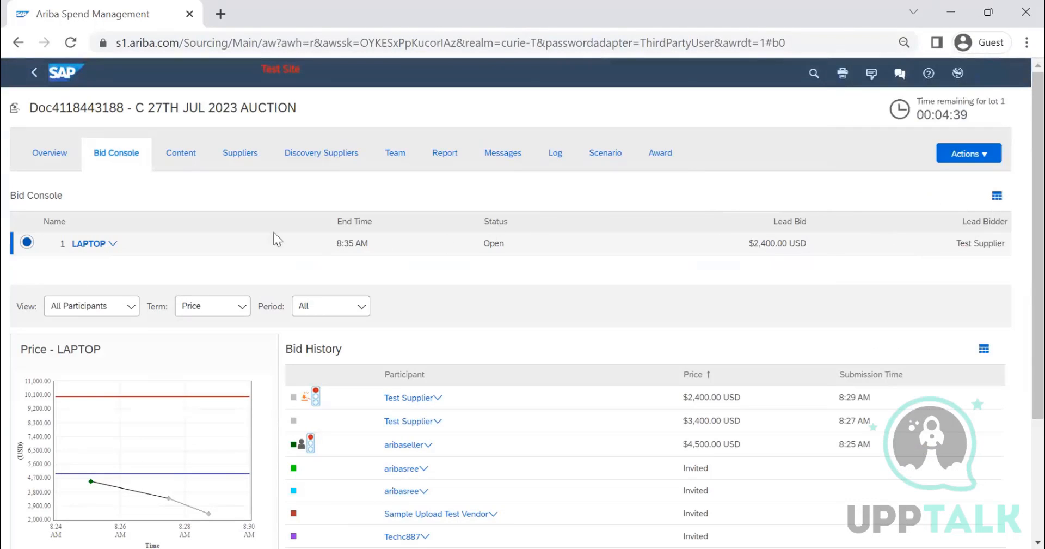
click(187, 166)
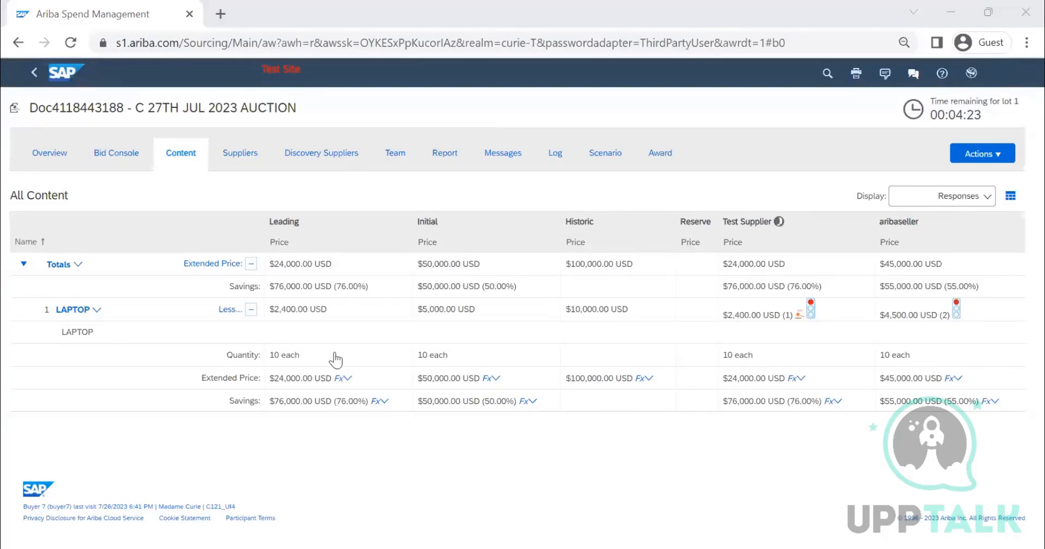
Step: Switch to the aribaseller bidding console in Firefox and open the LAPTOP lot's bid price for editing
key(alt+Tab)
drag(606, 255, 509, 263)
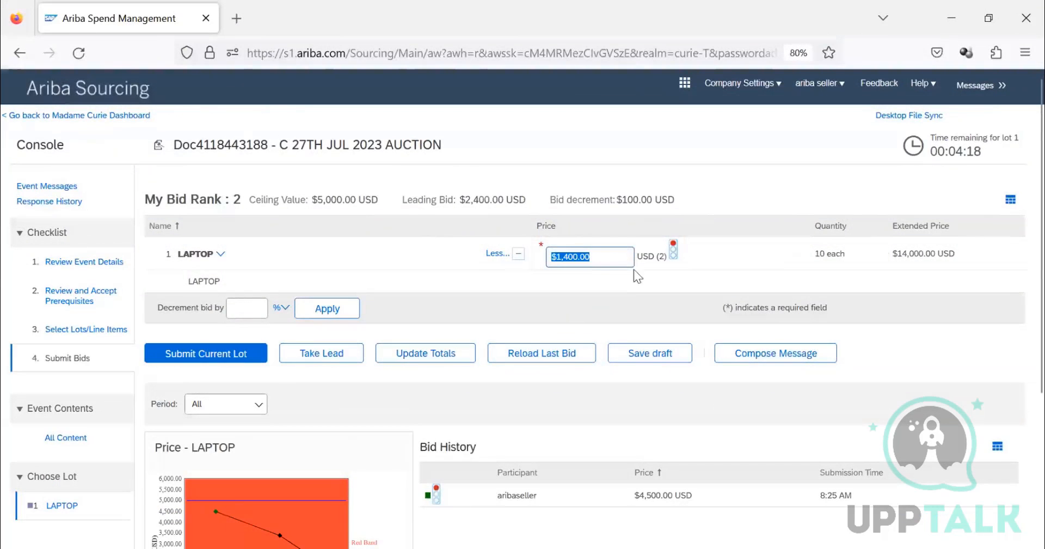
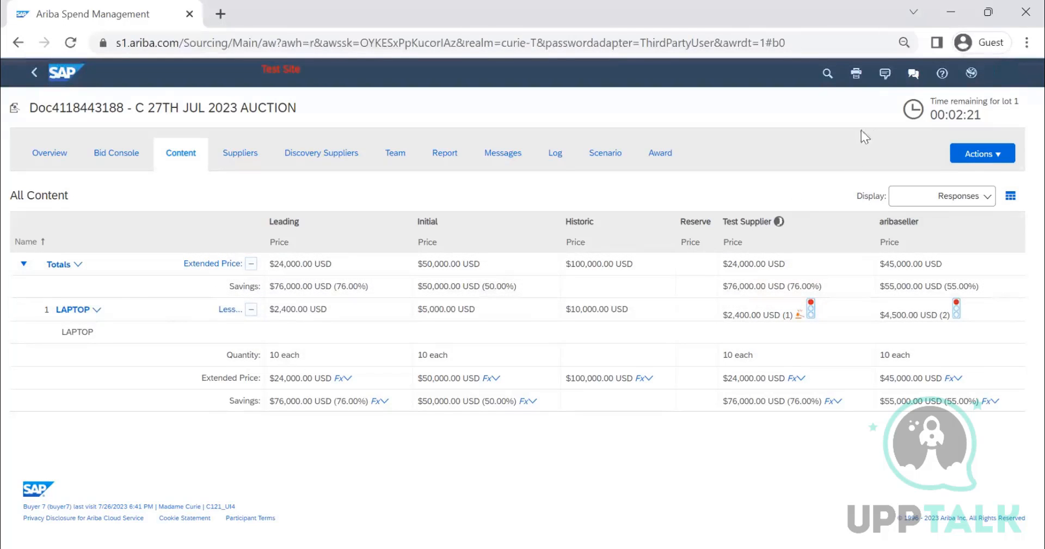
Step: Open the running auction for editing and set the LAPTOP lot's initial price to 10000 USD
click(979, 154)
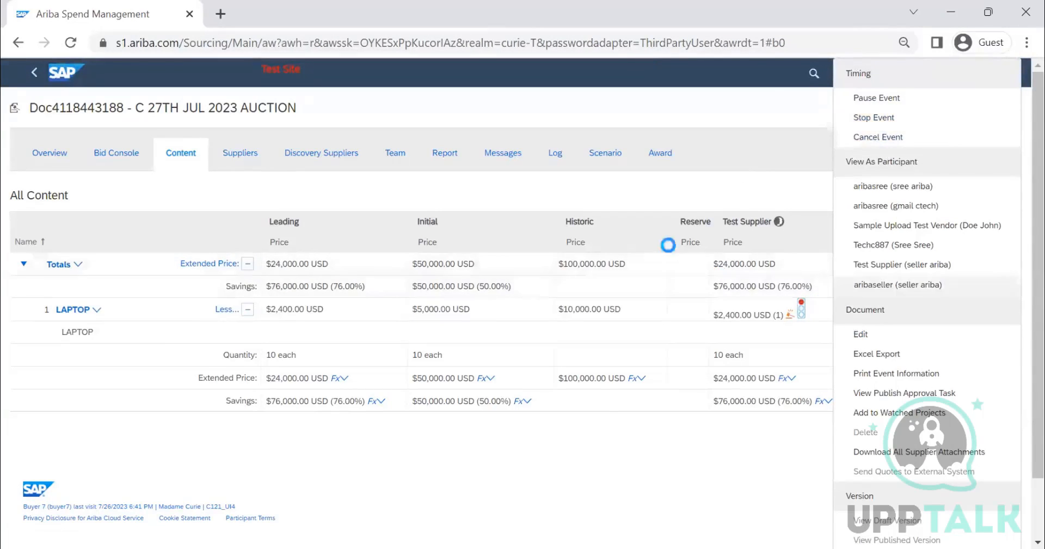
click(861, 333)
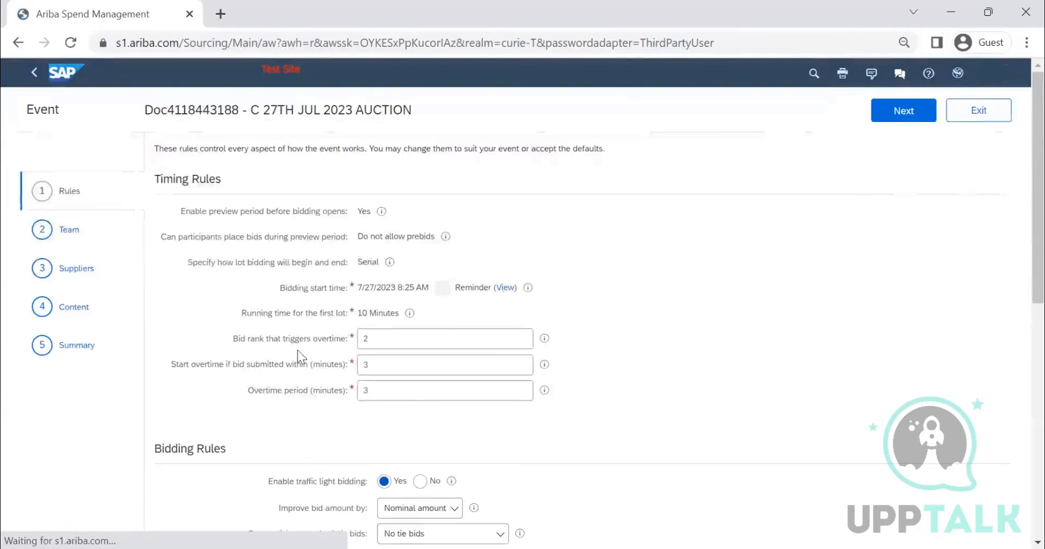
scroll(180, 300, down, 1)
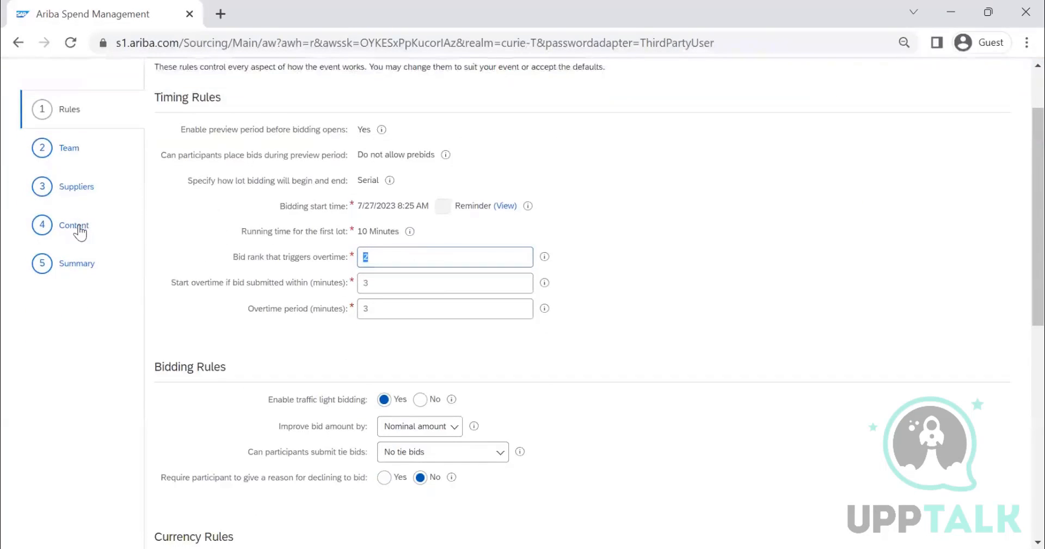
click(76, 227)
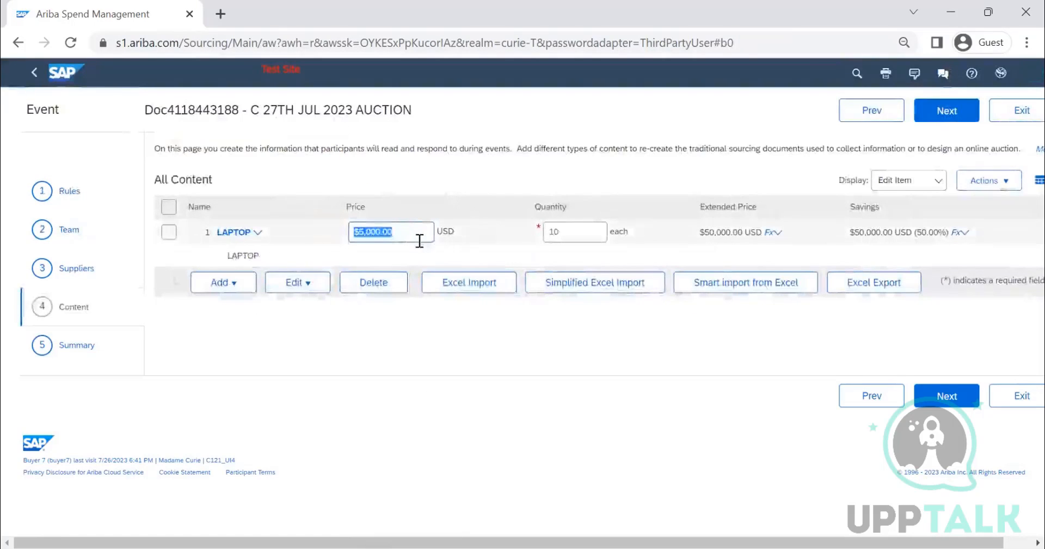
text(10000)
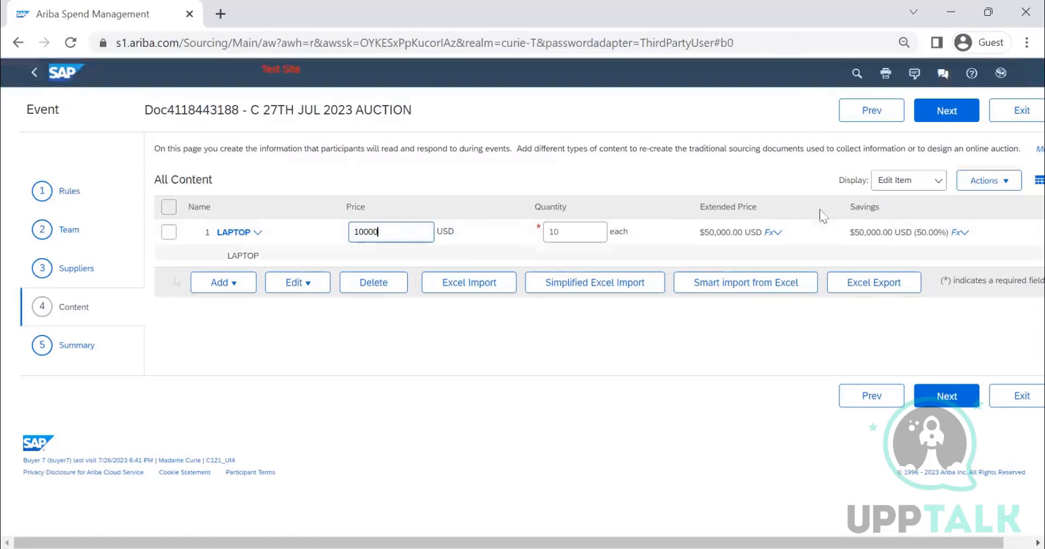
click(953, 119)
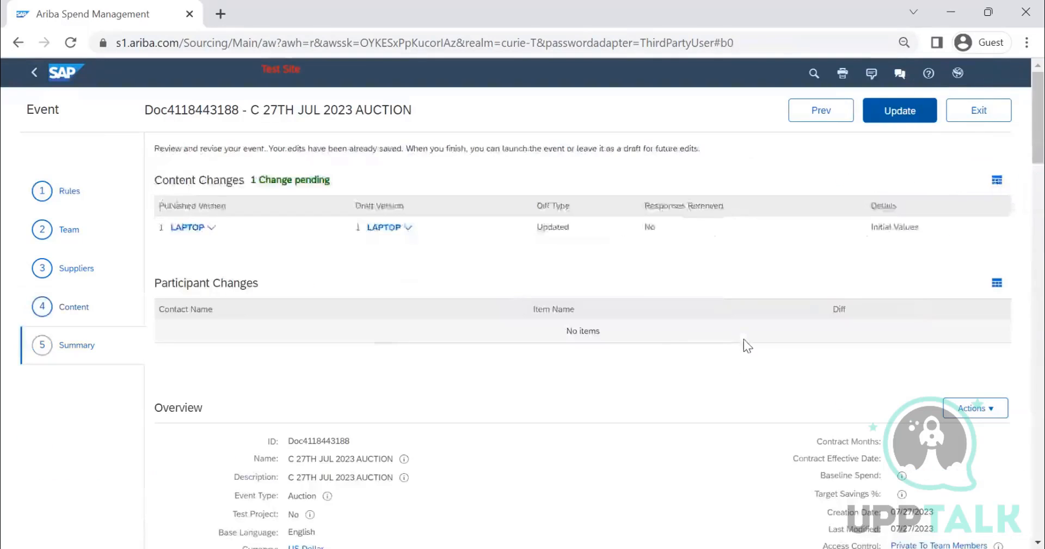
Step: Review the pending changes in the event summary, and check the LAPTOP lot's available options in the event content
scroll(739, 344, down, 15)
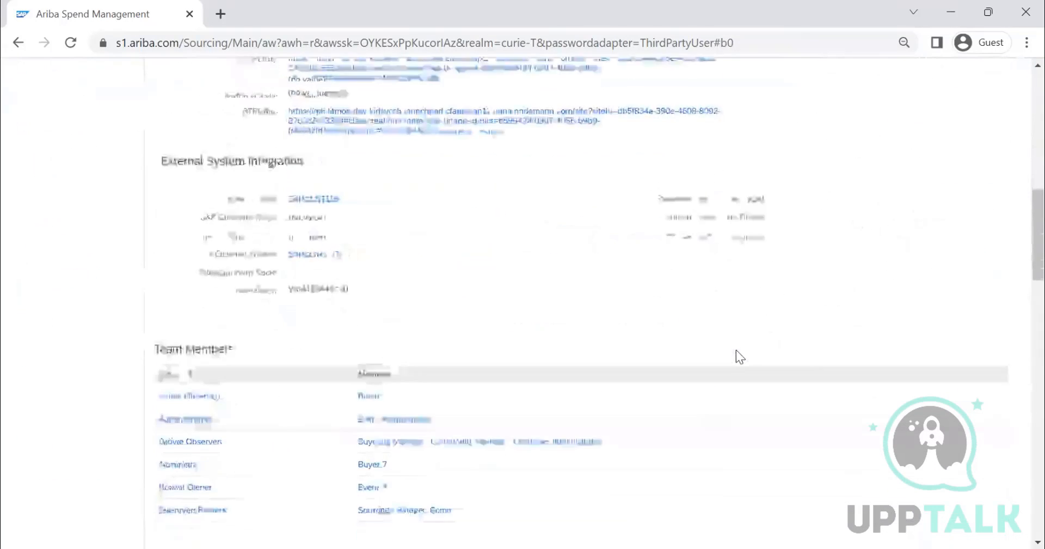
scroll(736, 349, up, 15)
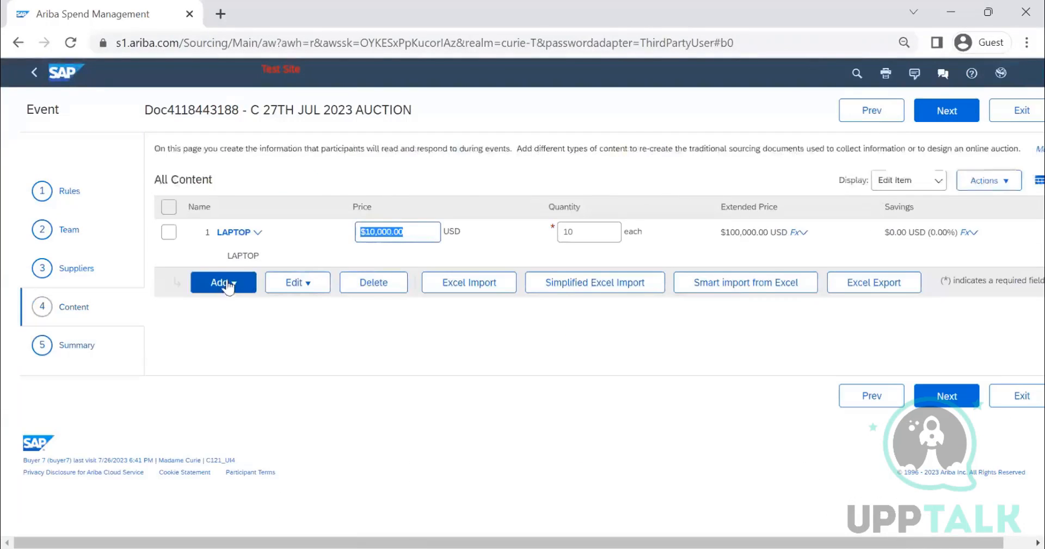
click(236, 236)
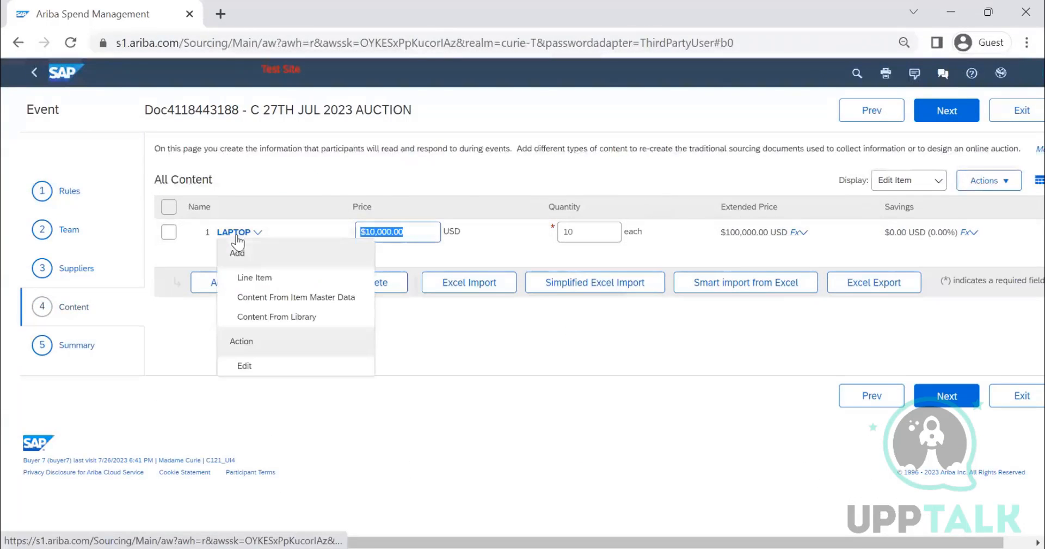
click(705, 386)
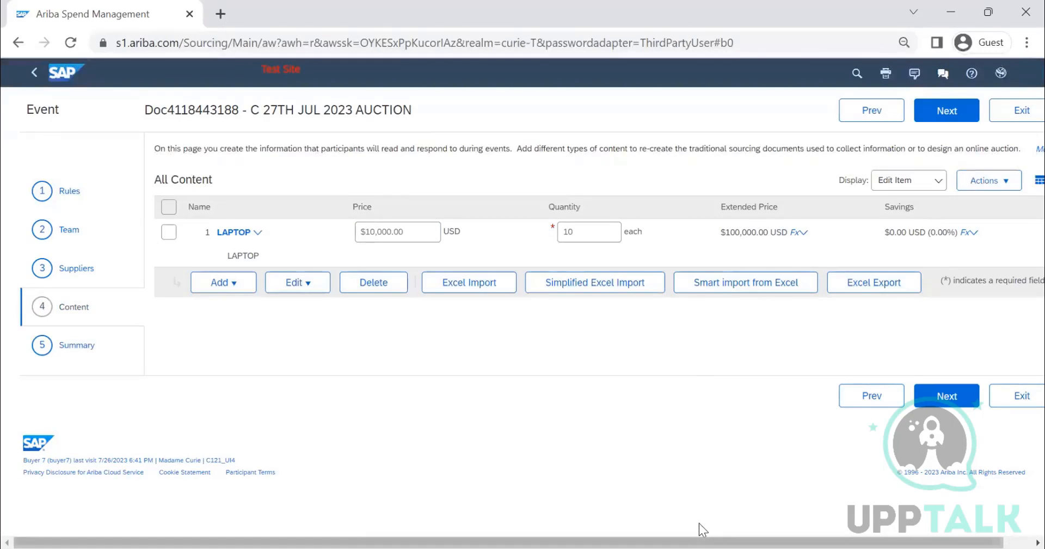
drag(700, 542, 732, 544)
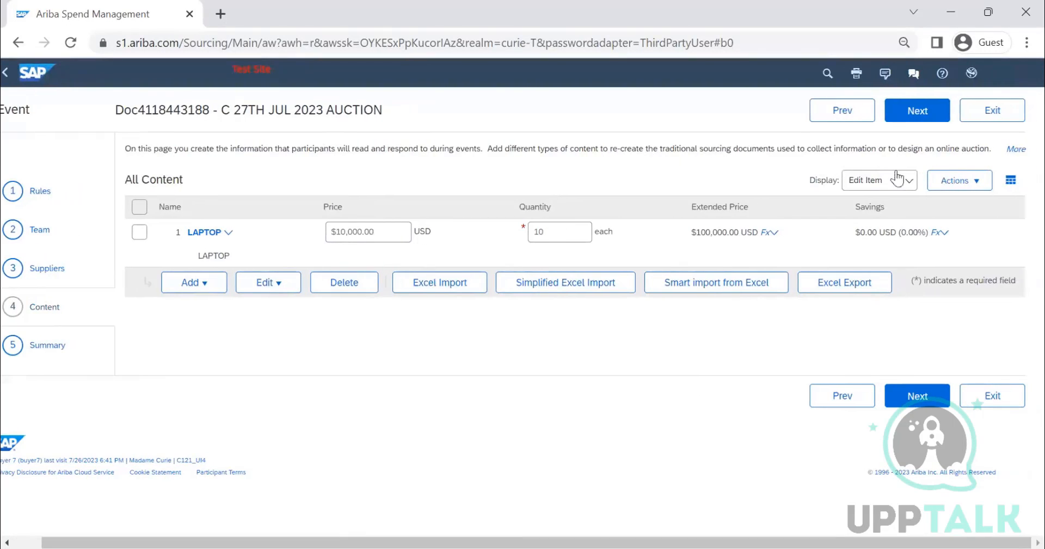
Step: Update the event with existing responses kept and no notification email, and return to monitoring the published auction
click(906, 117)
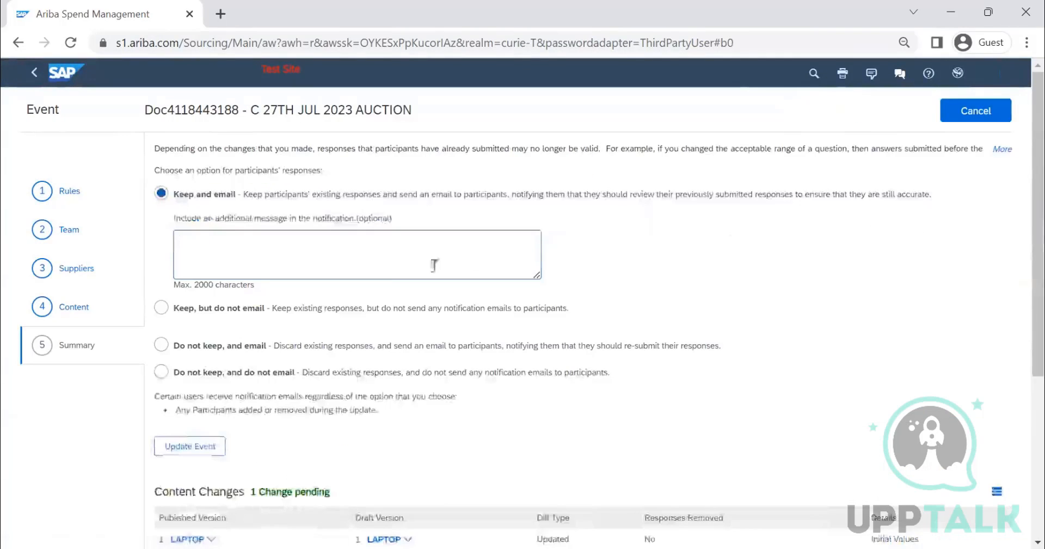
click(161, 307)
click(211, 447)
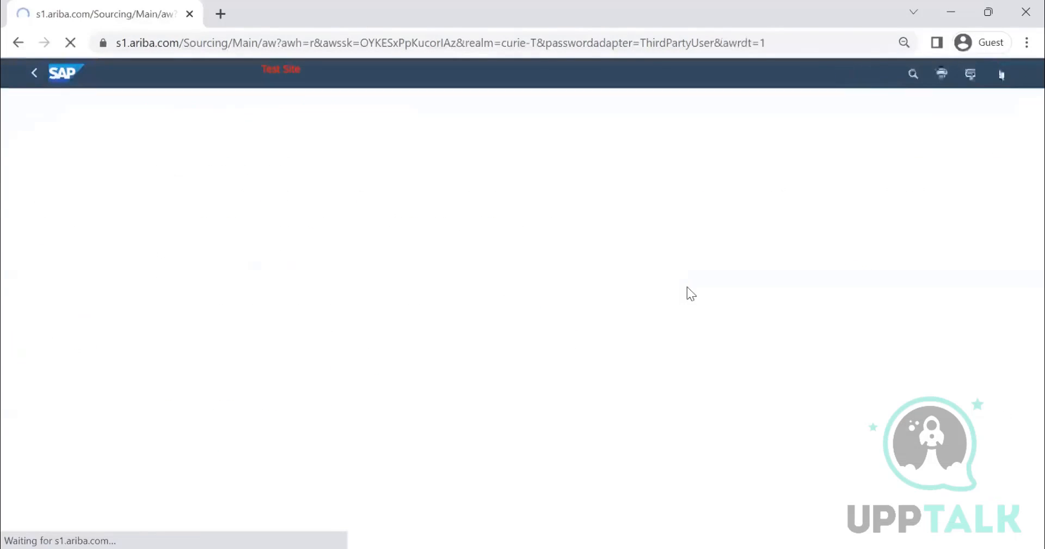
click(46, 212)
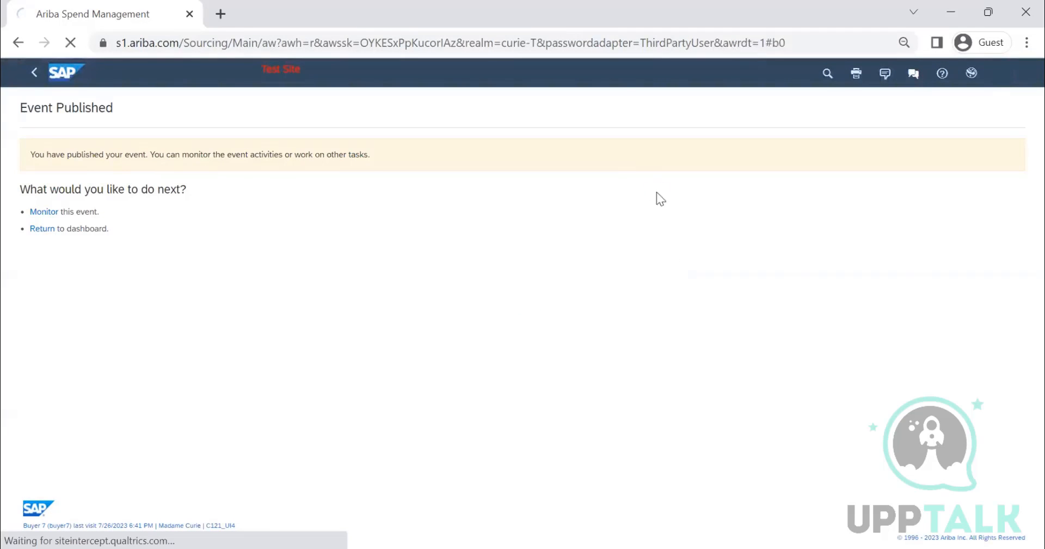
click(41, 212)
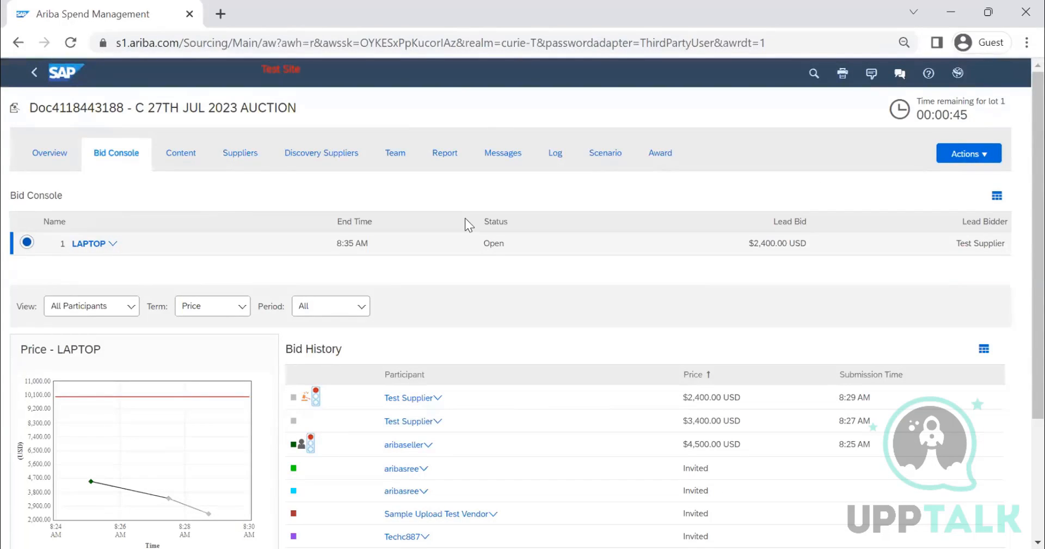
Step: Submit a $1,400.00 USD bid for the LAPTOP lot from aribaseller's Firefox console despite the warning, and check the refreshed remaining time
key(alt+Tab)
click(333, 359)
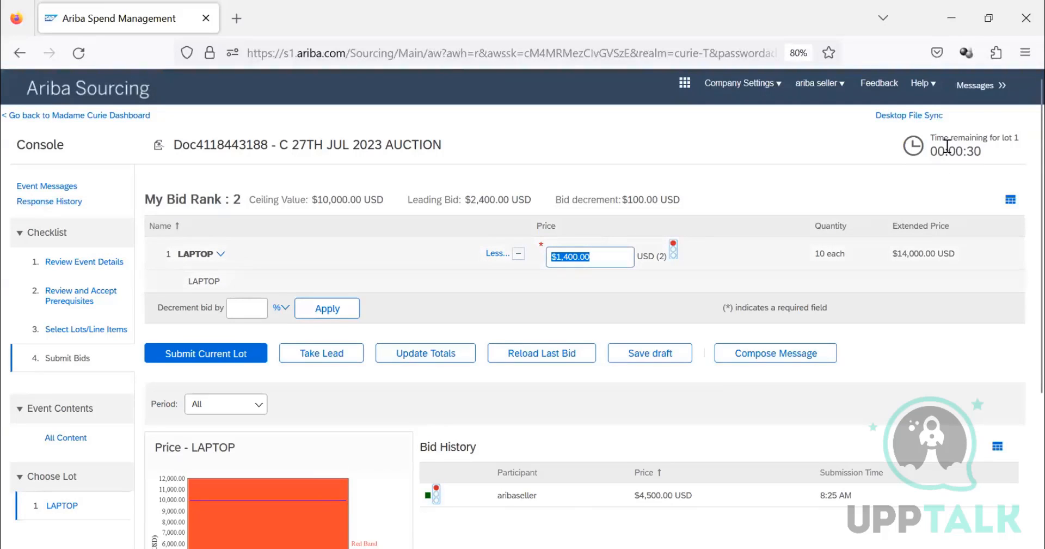
click(239, 352)
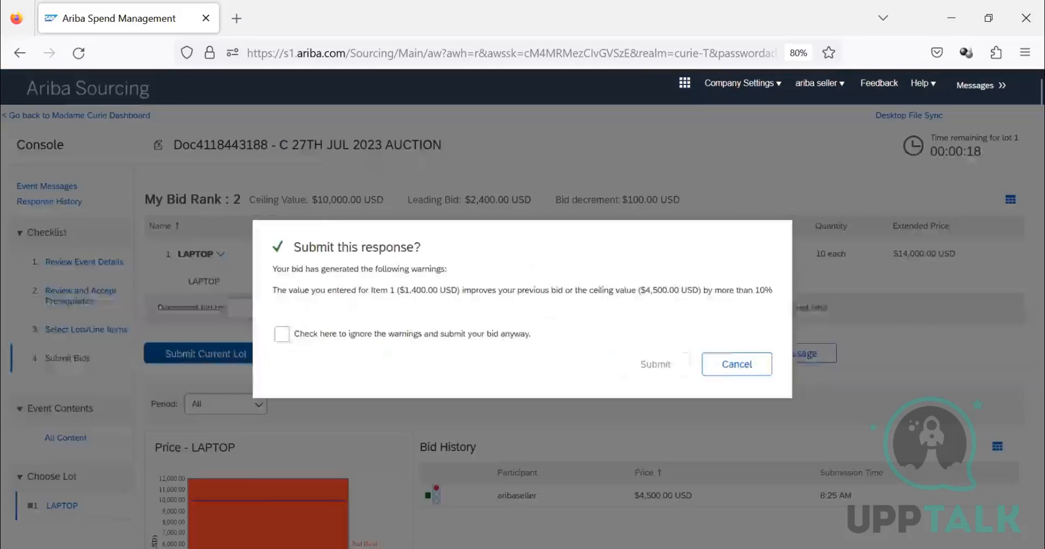
click(281, 333)
click(679, 360)
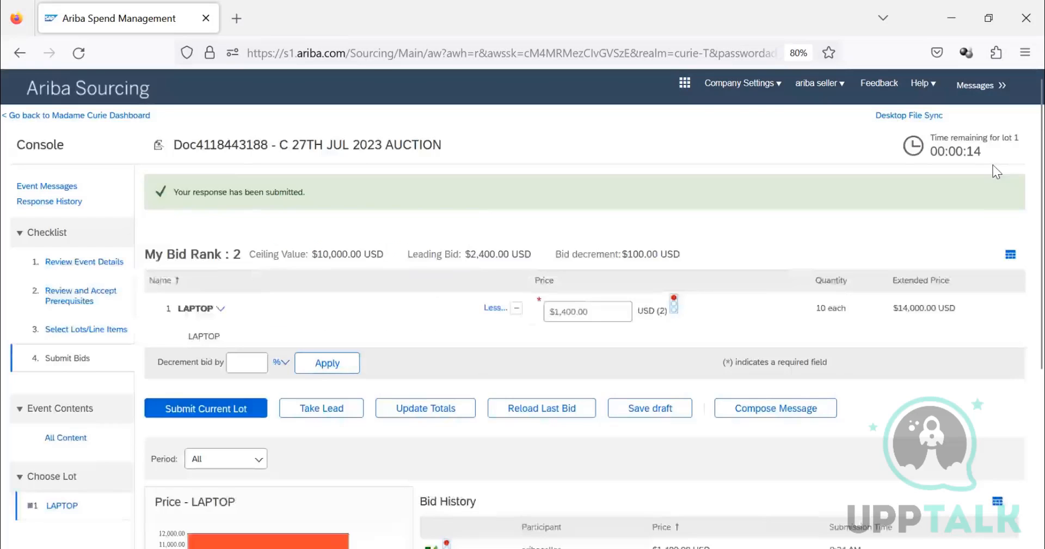
click(78, 52)
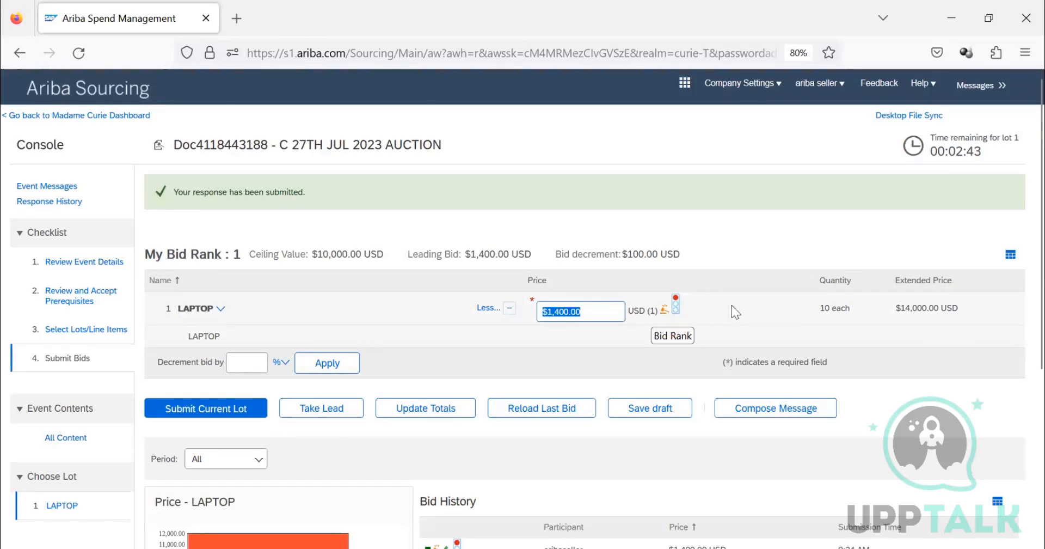
drag(929, 151, 990, 149)
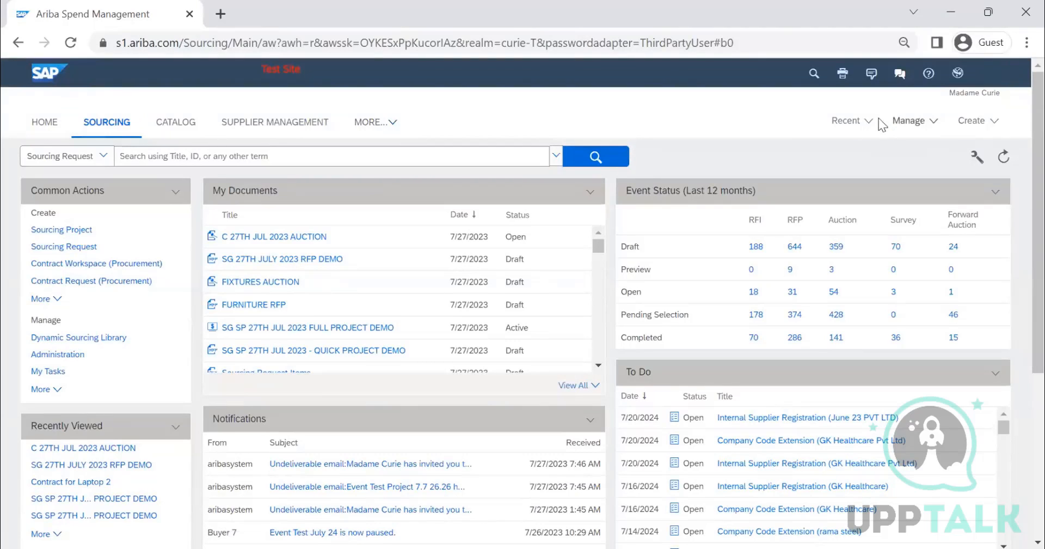
Step: Open the Templates area from the buyer dashboard in Chrome and examine its documents and team members
click(916, 125)
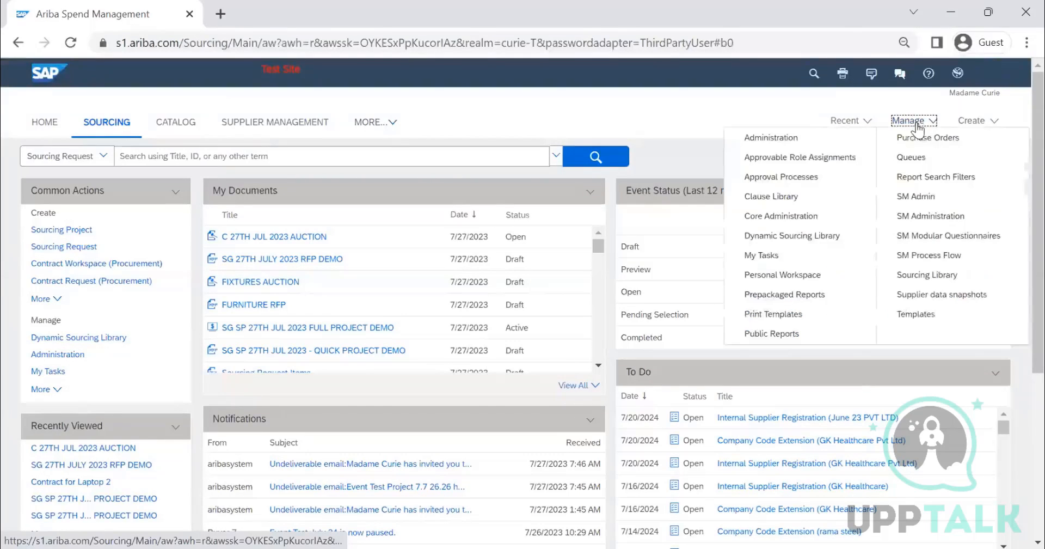
click(927, 314)
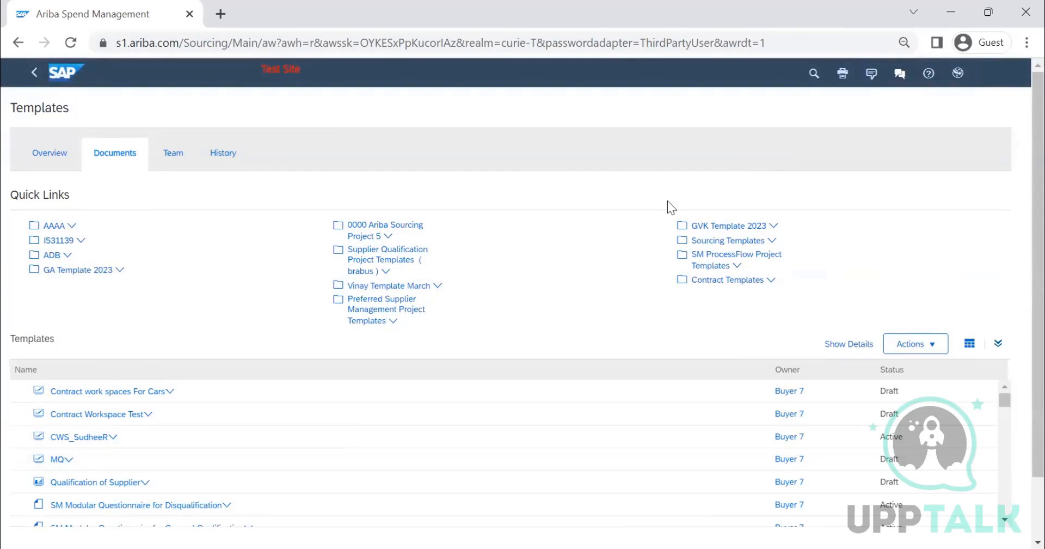
click(174, 162)
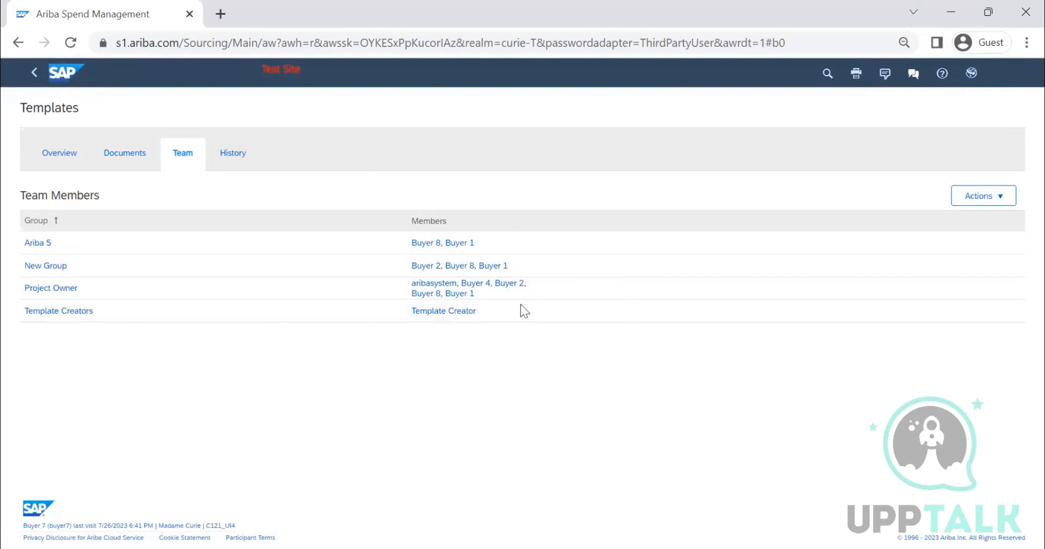
click(127, 158)
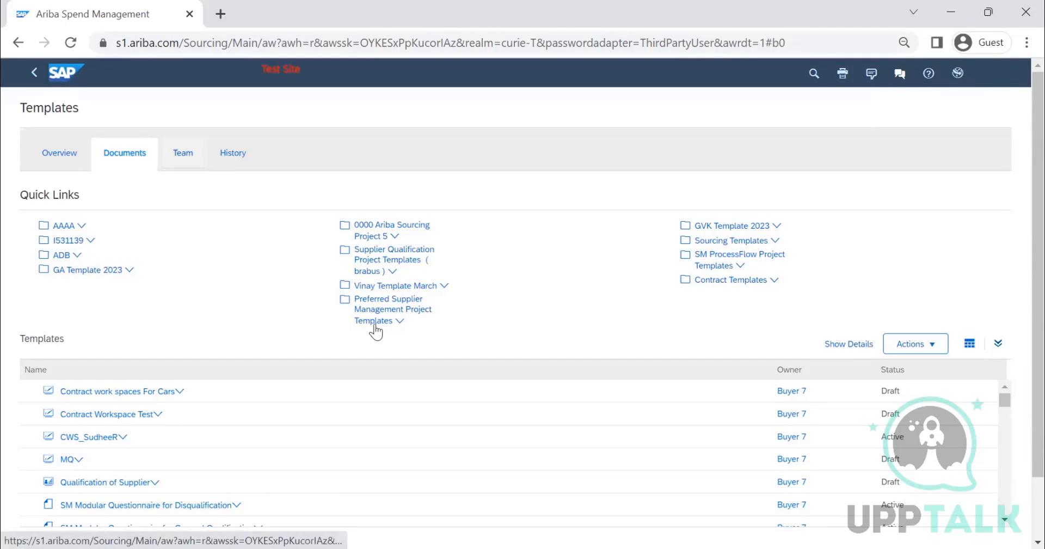
click(437, 284)
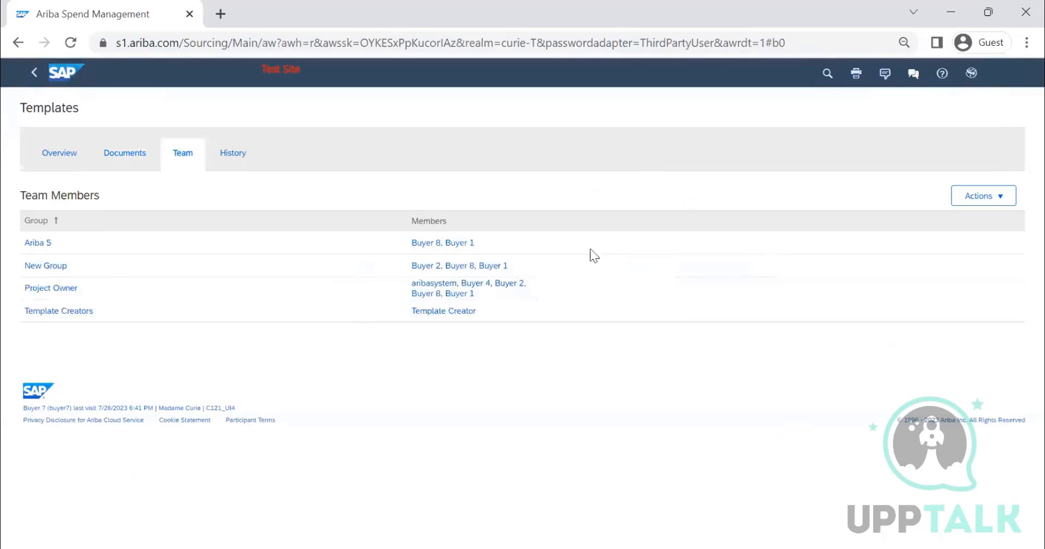
Step: Try to add Buyer 7 to the Ariba 5 group in the Templates team
click(977, 205)
click(982, 236)
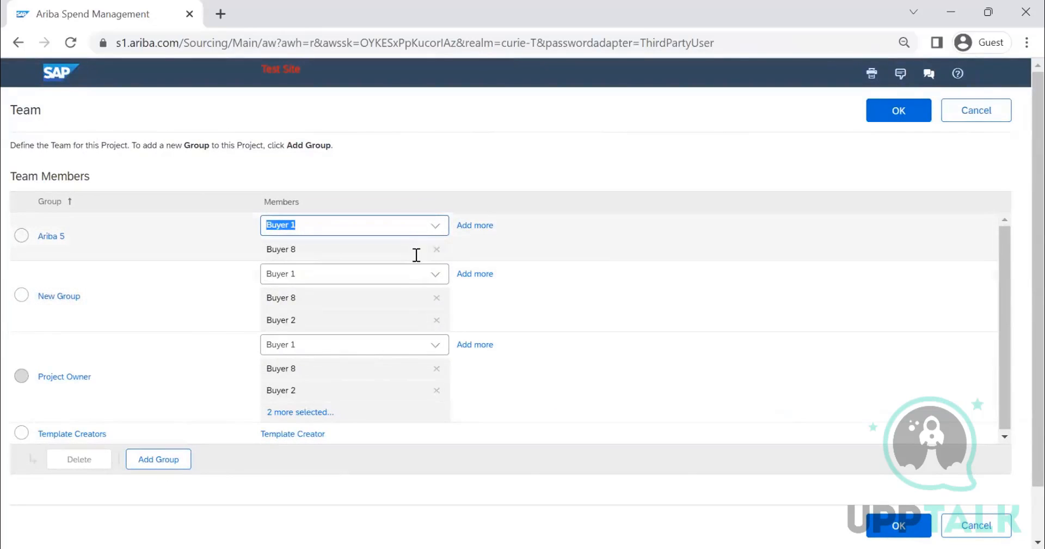
click(436, 227)
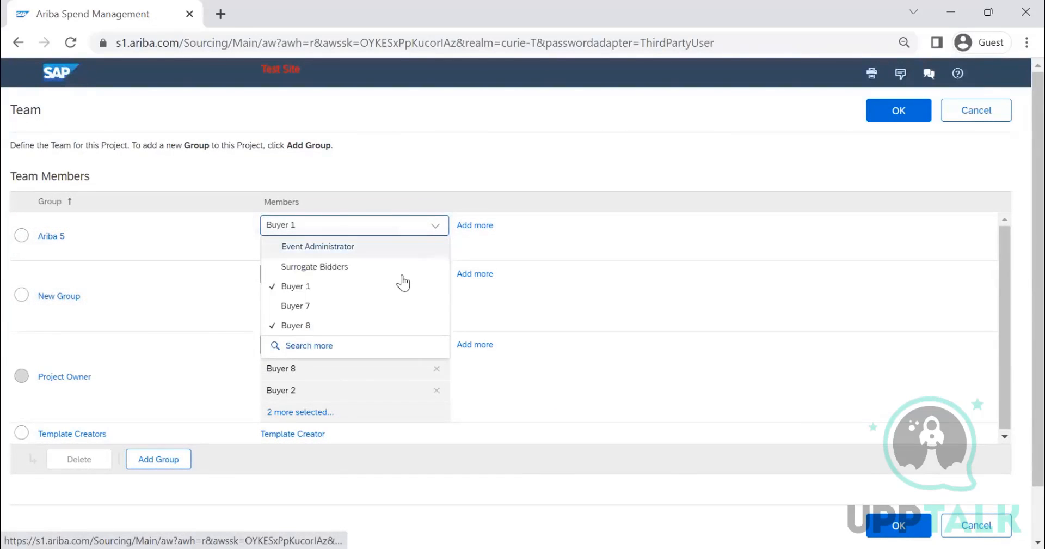
click(378, 306)
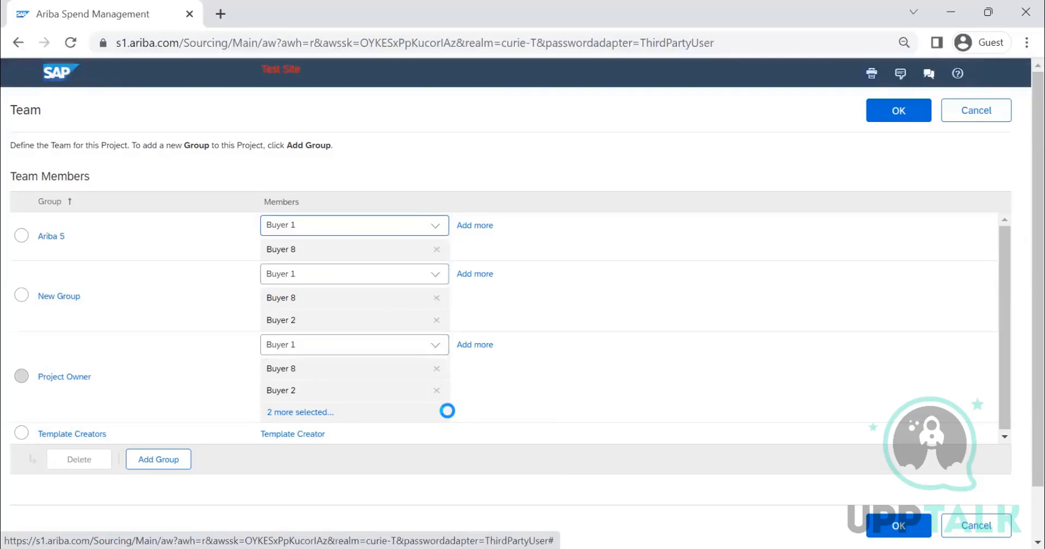
Step: Try selecting the Template Creators, New Group and Ariba 5 groups for deletion, and cancel editing the team
click(21, 433)
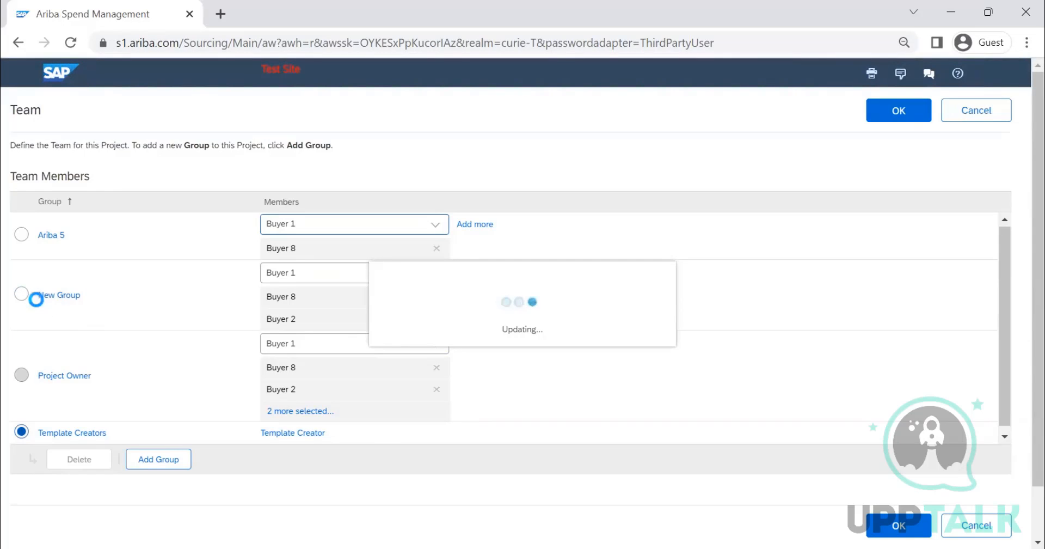
click(27, 293)
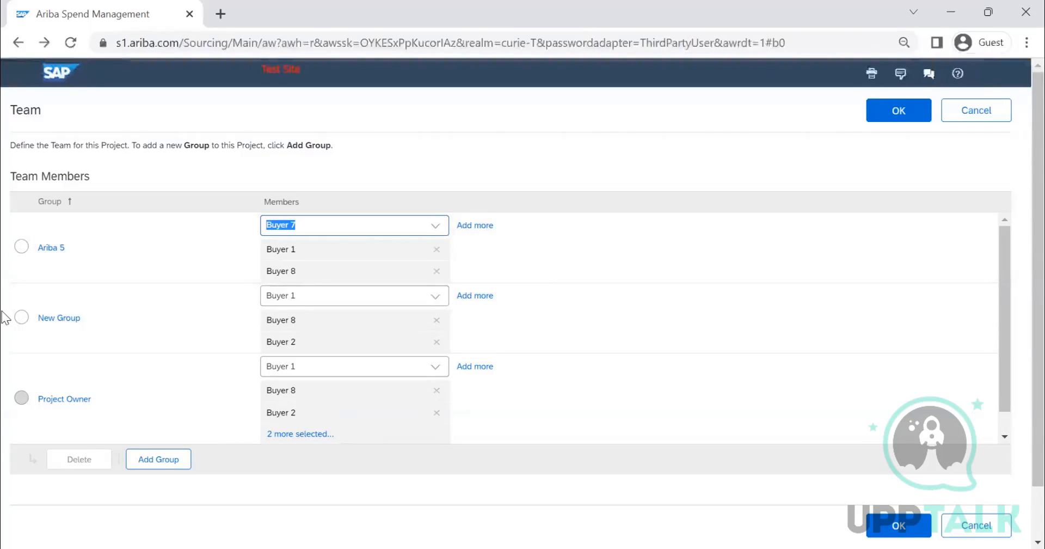
click(21, 317)
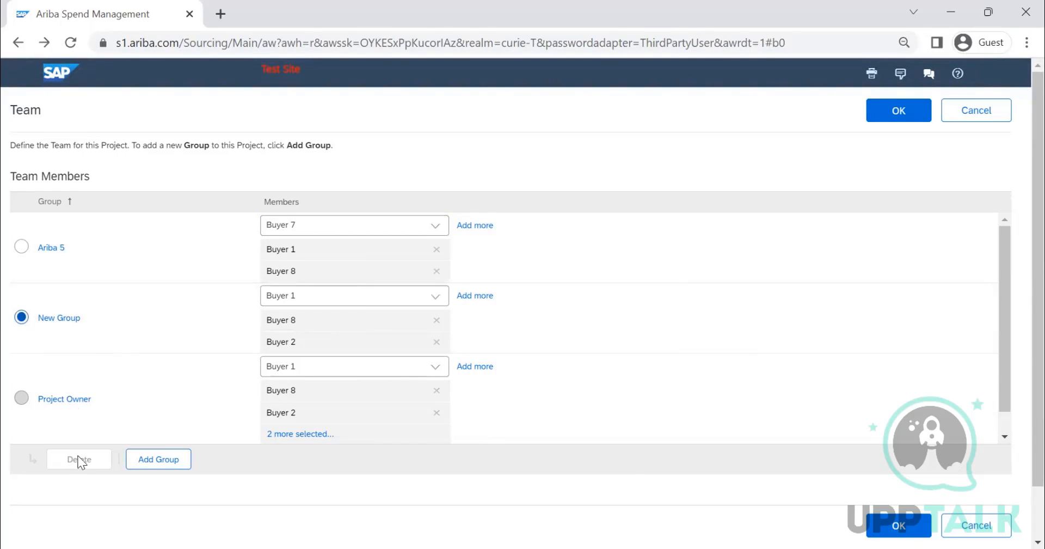
click(22, 246)
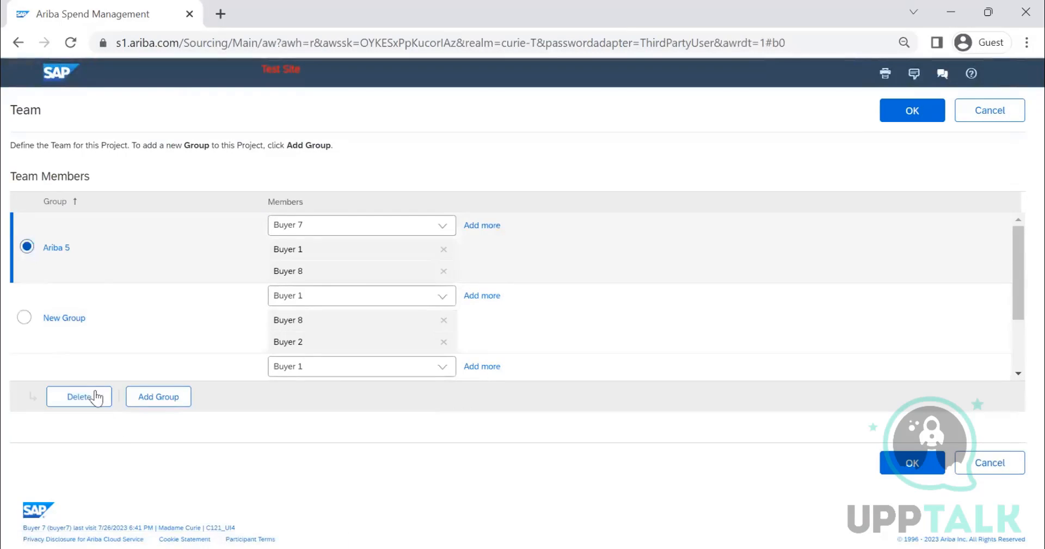
scroll(99, 260, down, 3)
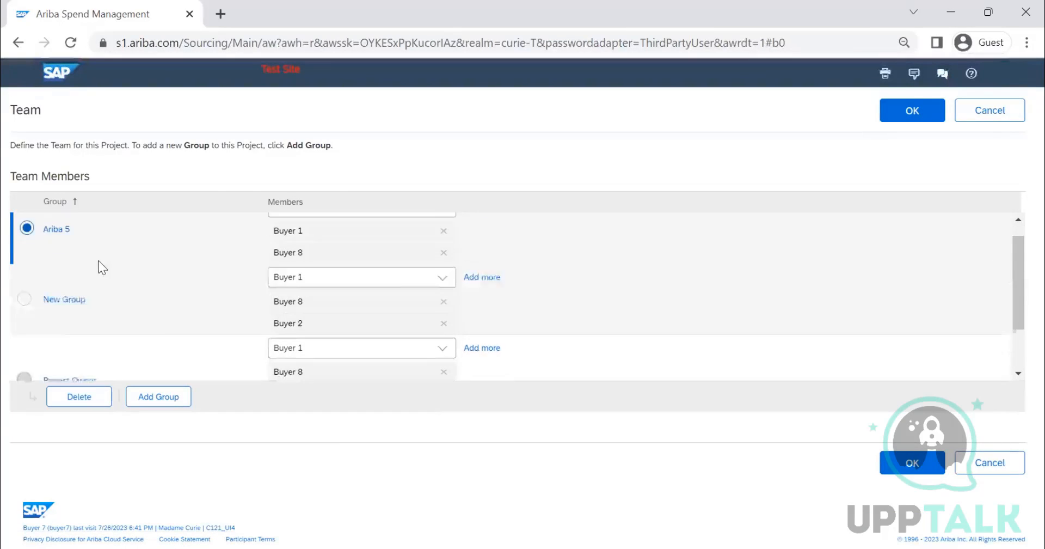
click(1016, 113)
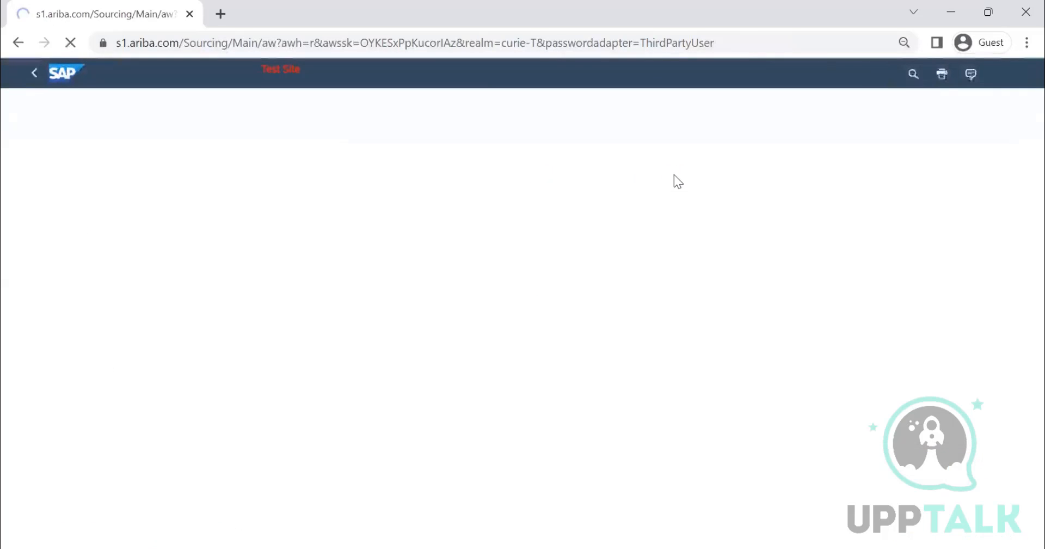
click(230, 169)
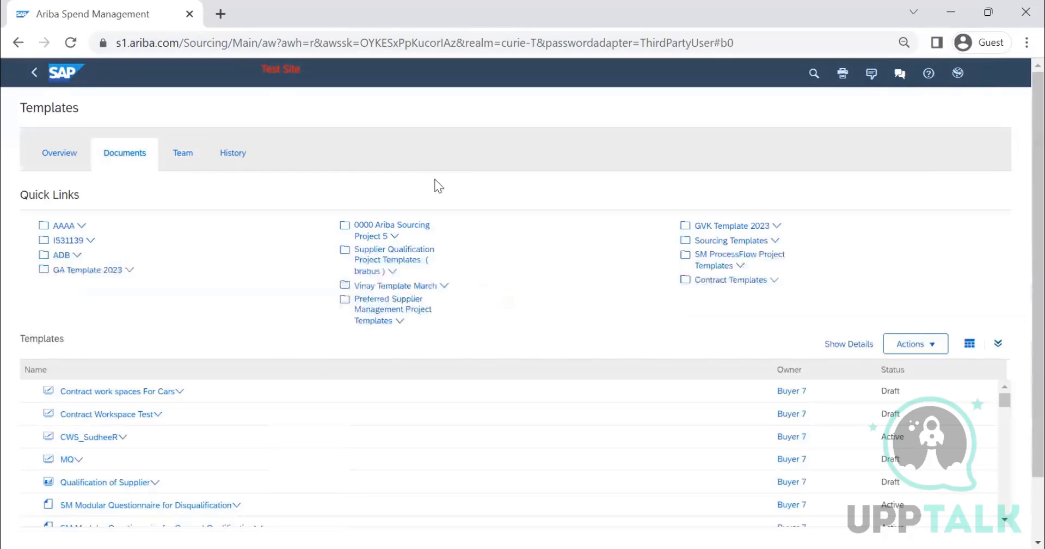
Step: Browse the existing templates in the Documents list and start creating a new template
scroll(834, 277, down, 2)
scroll(247, 380, down, 5)
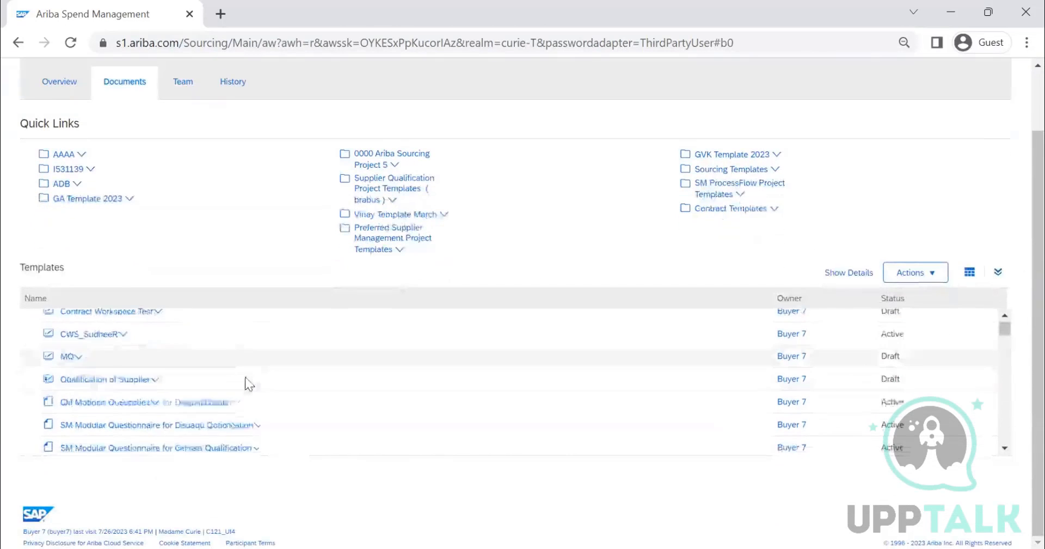
scroll(234, 414, down, 10)
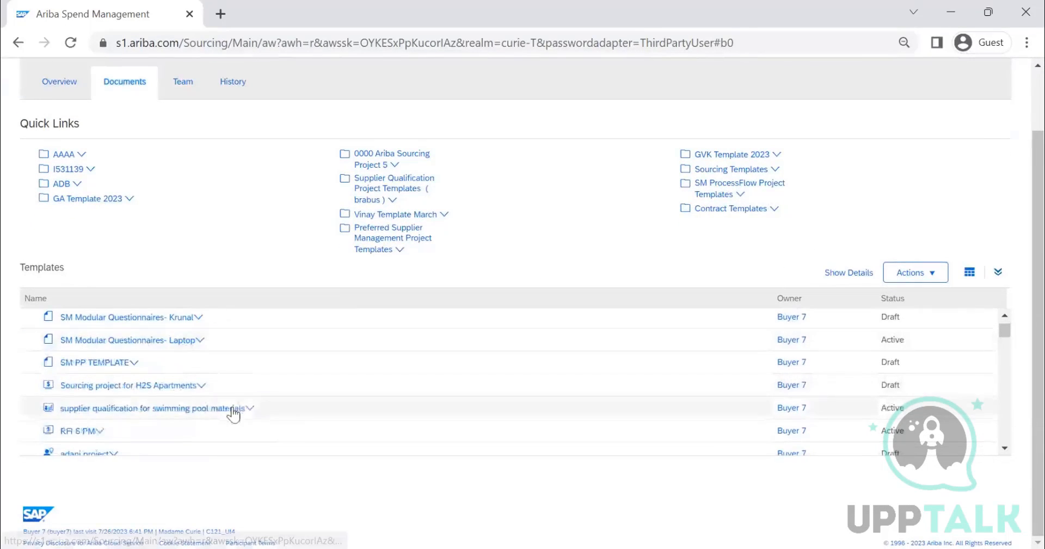
scroll(223, 420, down, 8)
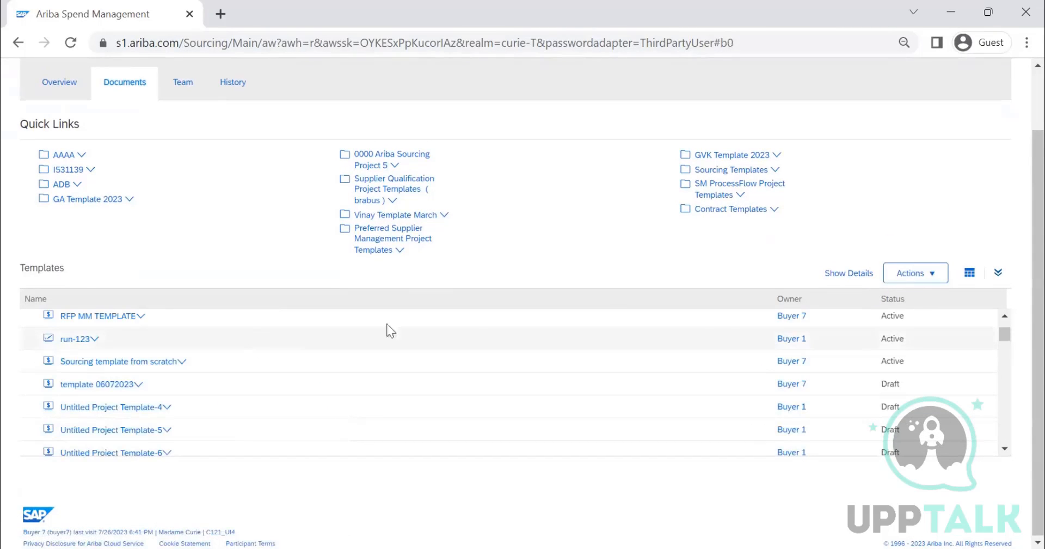
click(915, 273)
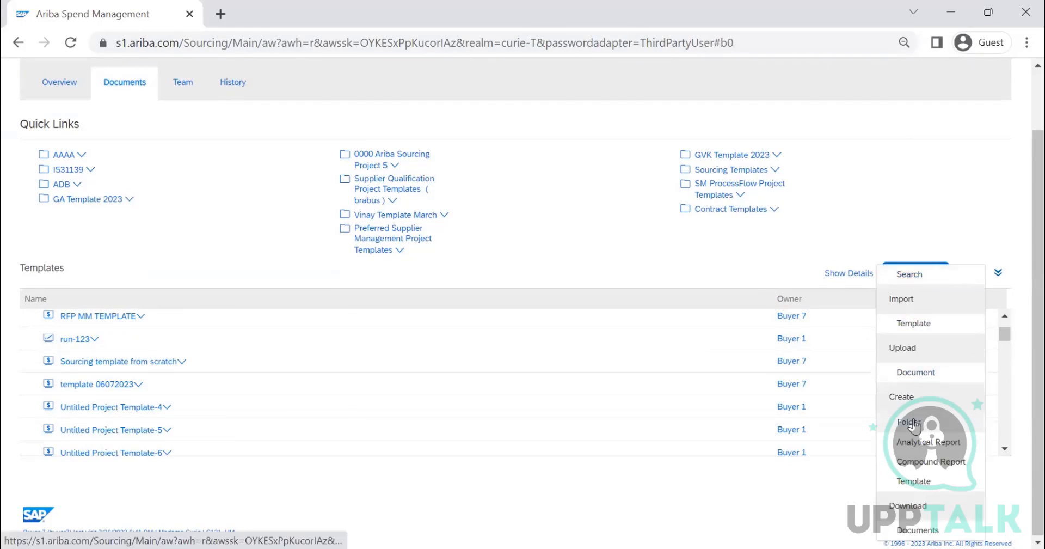
click(918, 482)
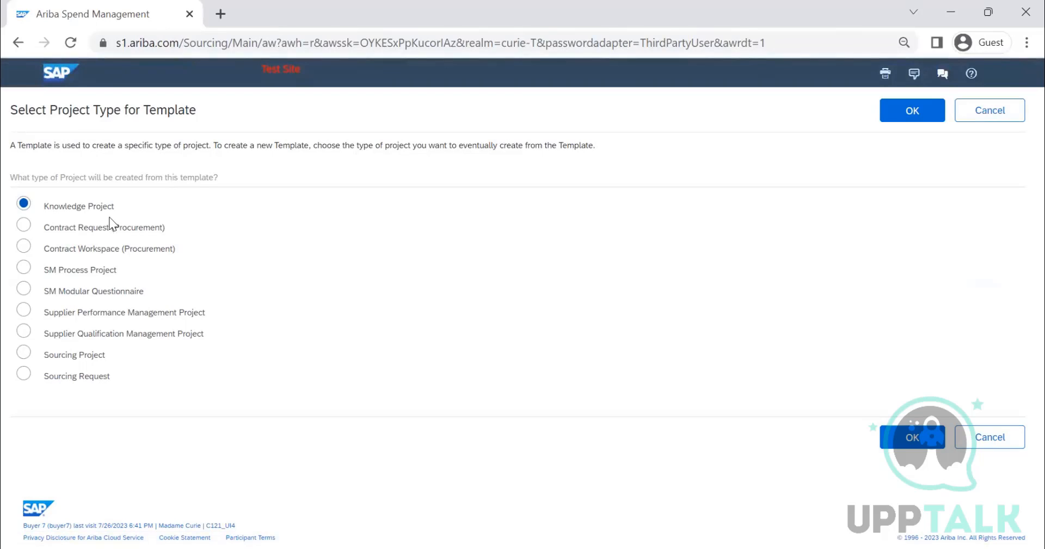
Step: Choose Sourcing Project as the project type for the new template and confirm the choice
click(24, 374)
click(24, 355)
click(25, 249)
click(24, 227)
click(23, 352)
click(913, 436)
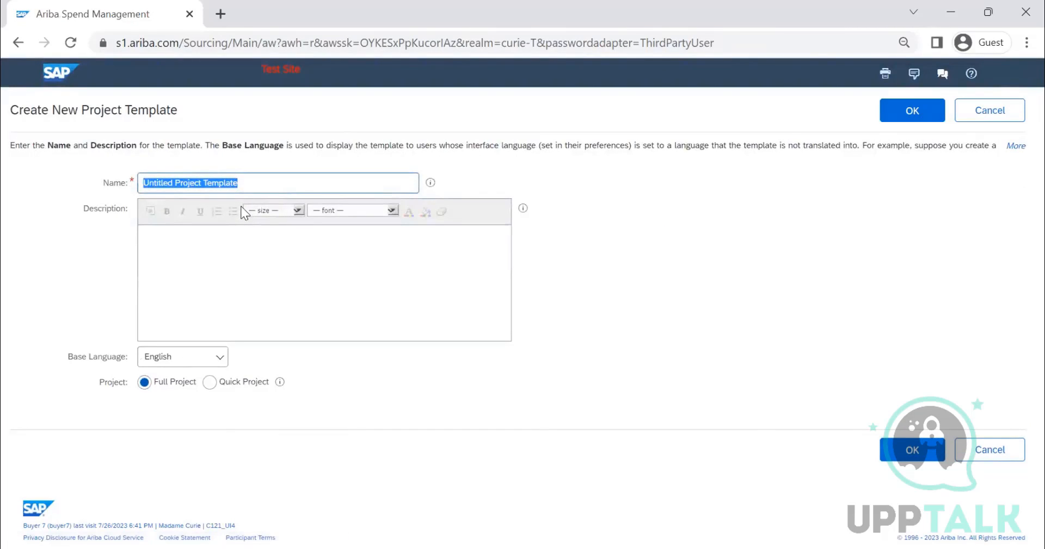
Step: Name the new project template SOURCING PROJECT TEMPLATE 27TH JUL 2023
text(ZTTW)
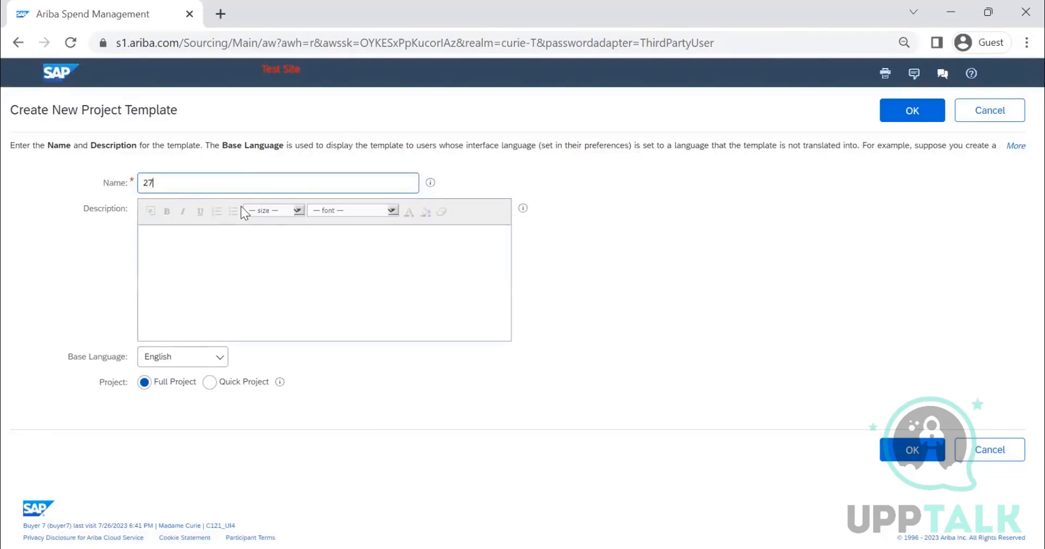
key(BackSpace)
key(BackSpace)
key(BackSpace)
key(BackSpace)
text(SOURCING PROJECT)
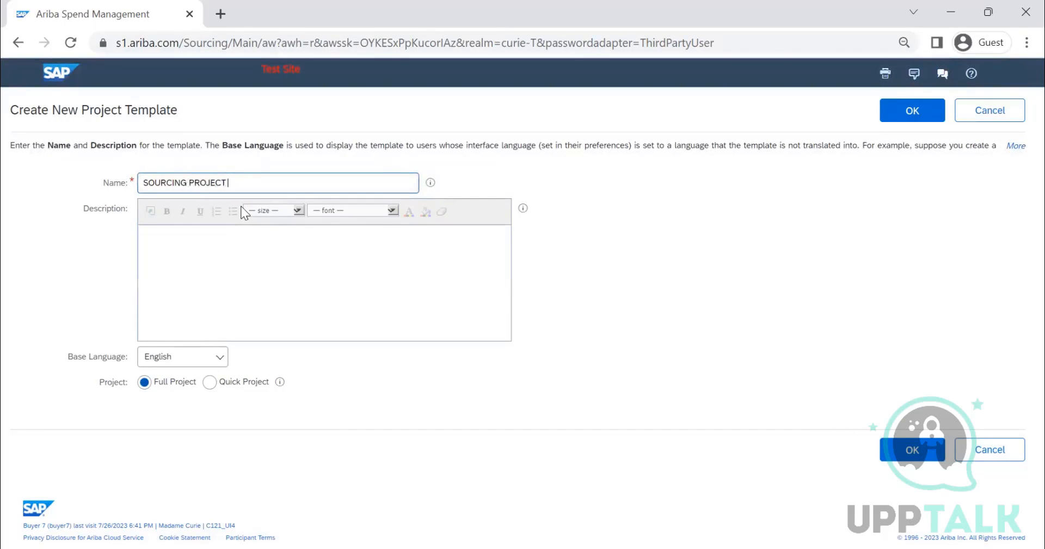
text( TEMPLATE 27TH)
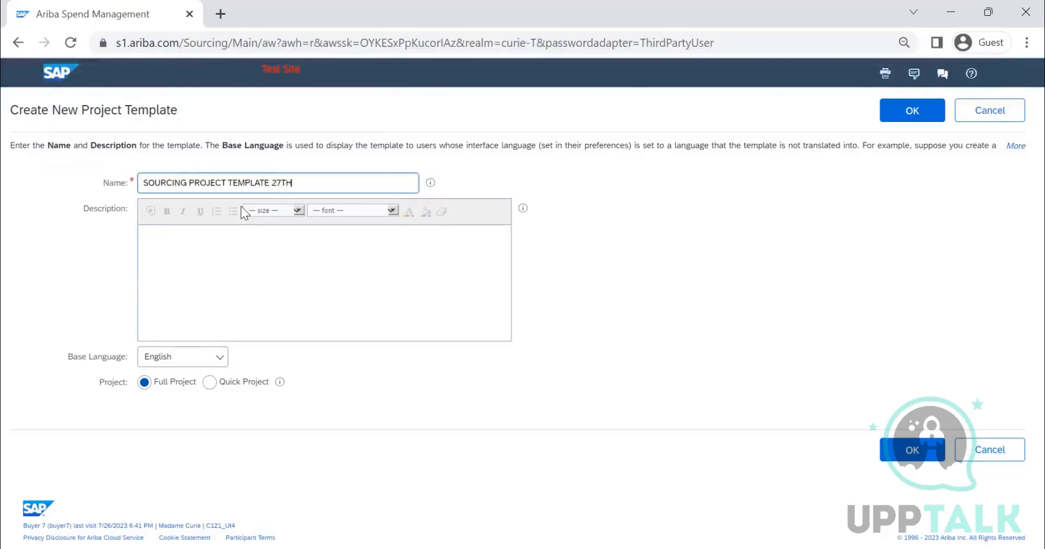
text( JUL 2023)
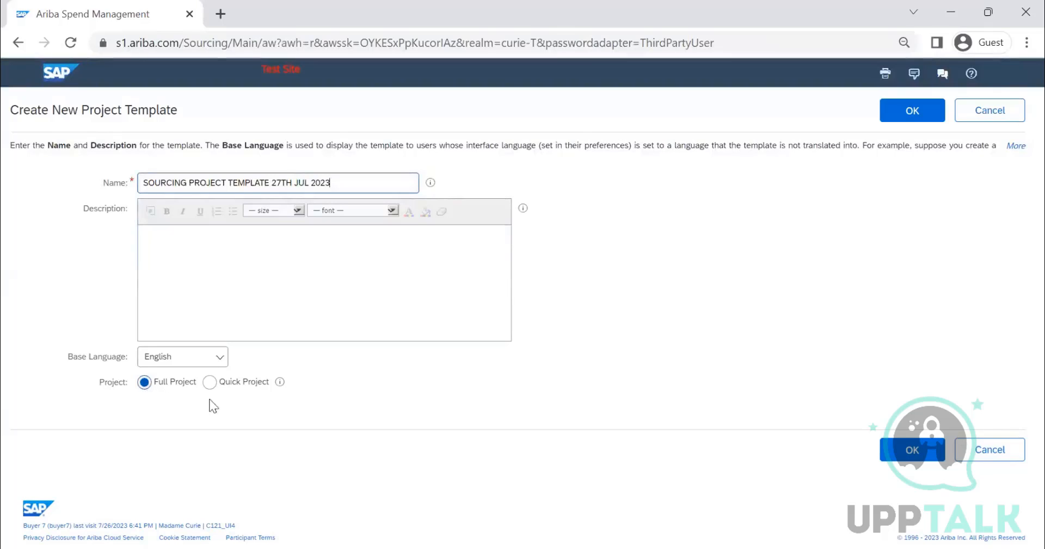
Step: Make the template a Quick Project with the RFP event type
click(210, 383)
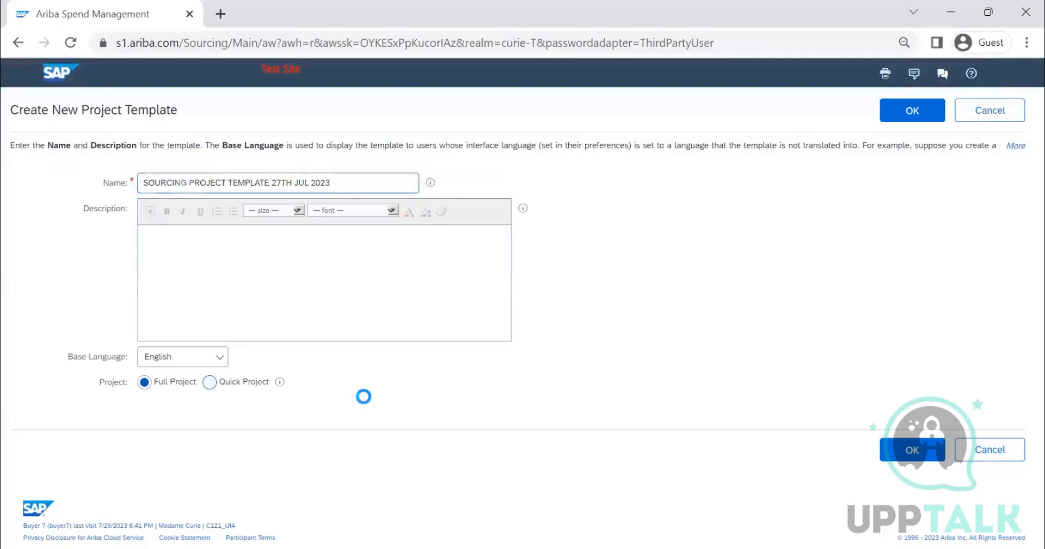
click(170, 404)
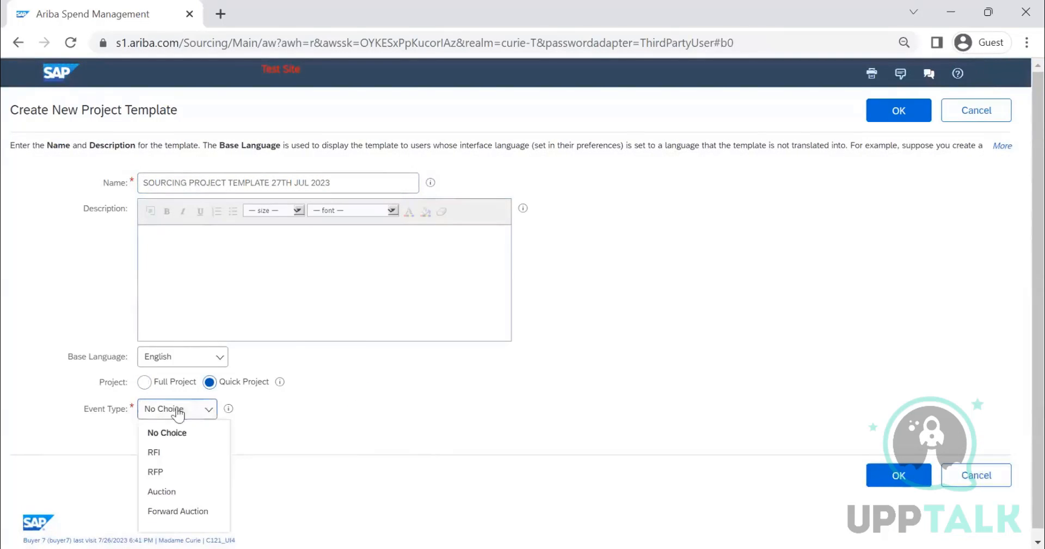
click(180, 469)
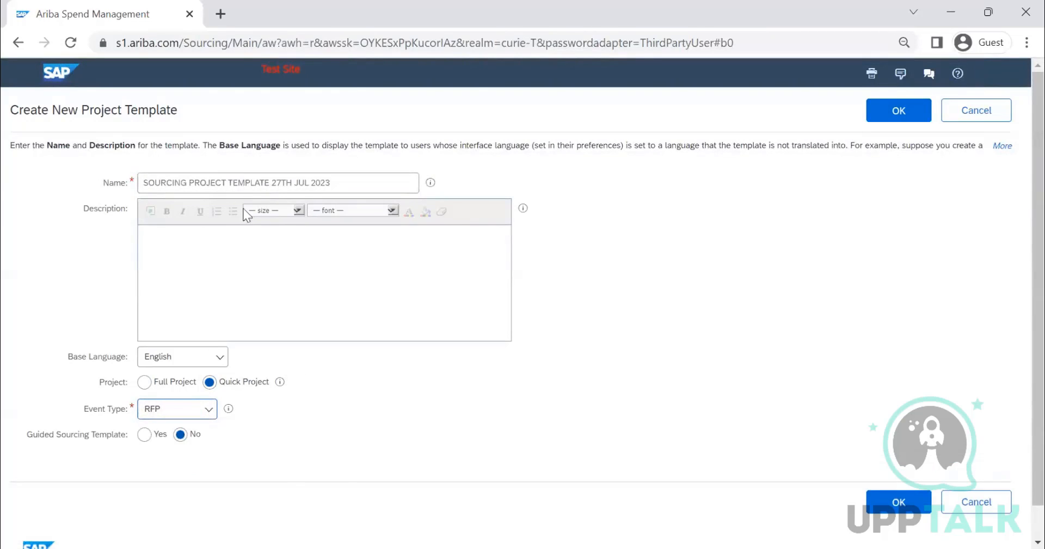
Step: Insert RFP before TEMPLATE in the template's name and create the template
click(233, 182)
text(RFP)
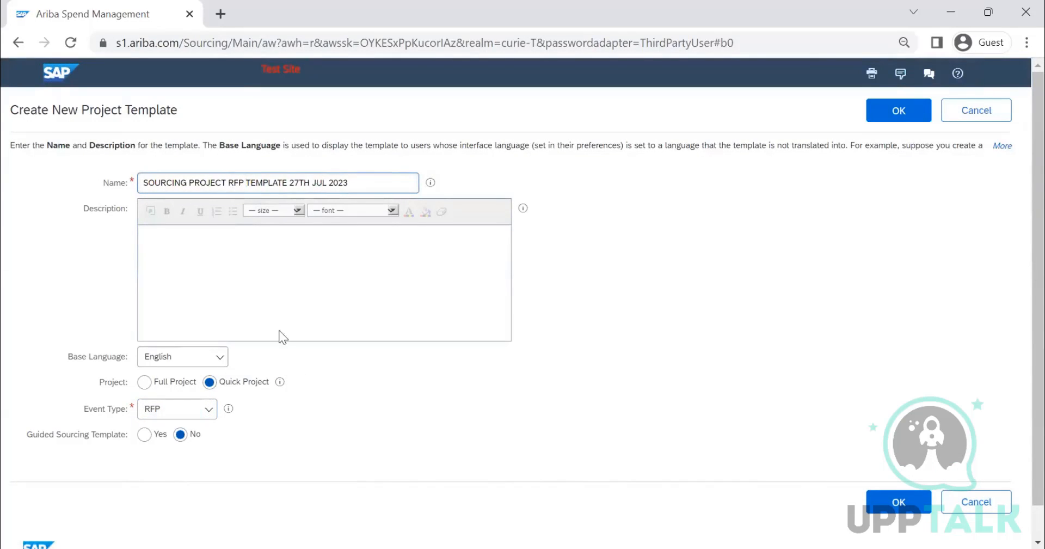
scroll(276, 424, down, 2)
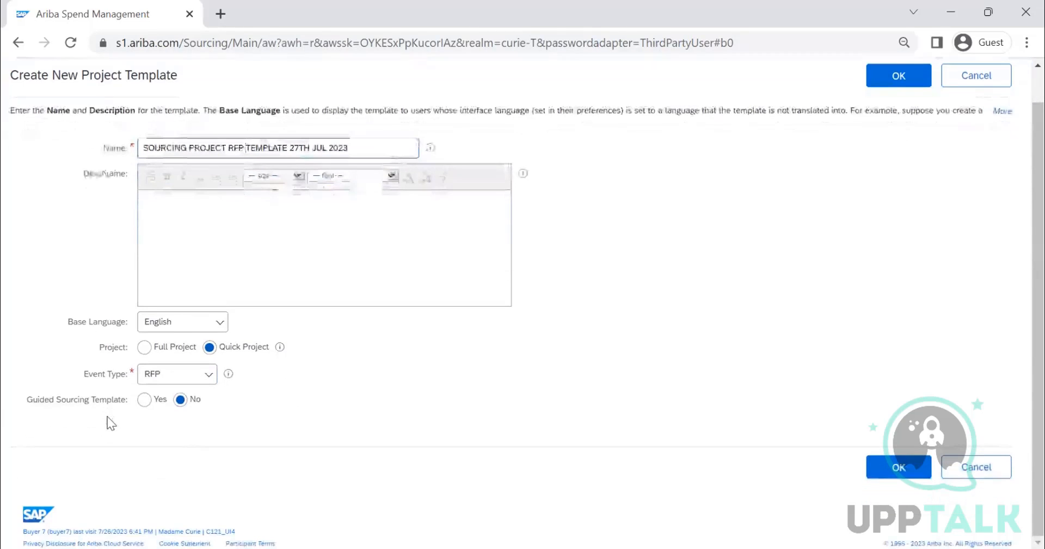
click(899, 75)
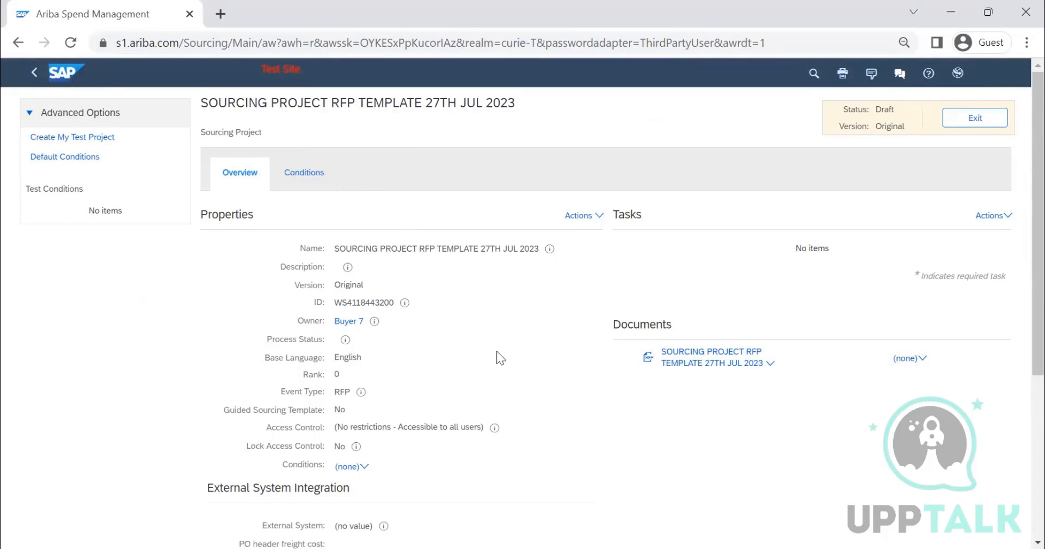
Step: Review the new template's overview properties and open its RFP event document for editing
scroll(510, 376, down, 5)
scroll(511, 377, up, 3)
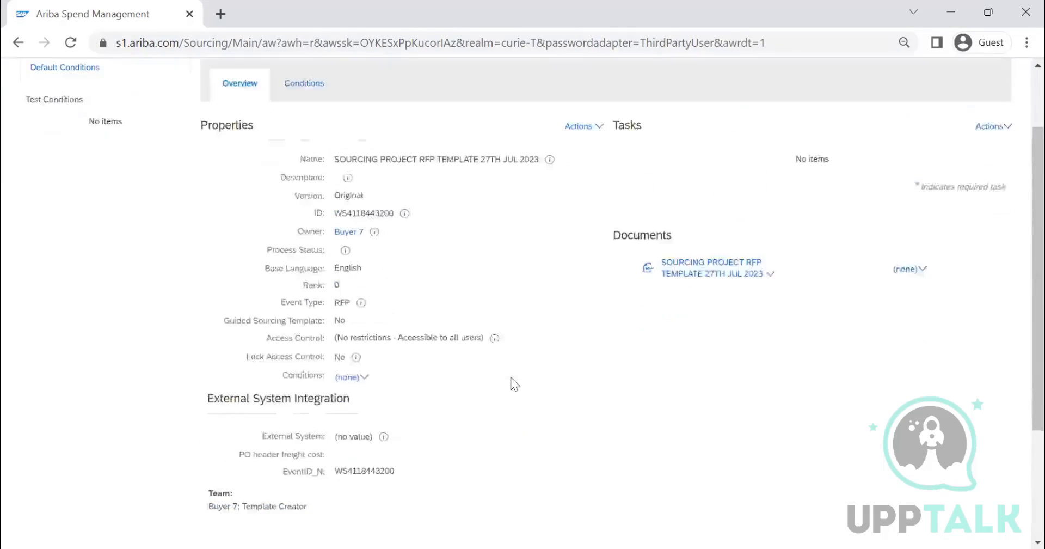
scroll(511, 376, up, 2)
click(727, 365)
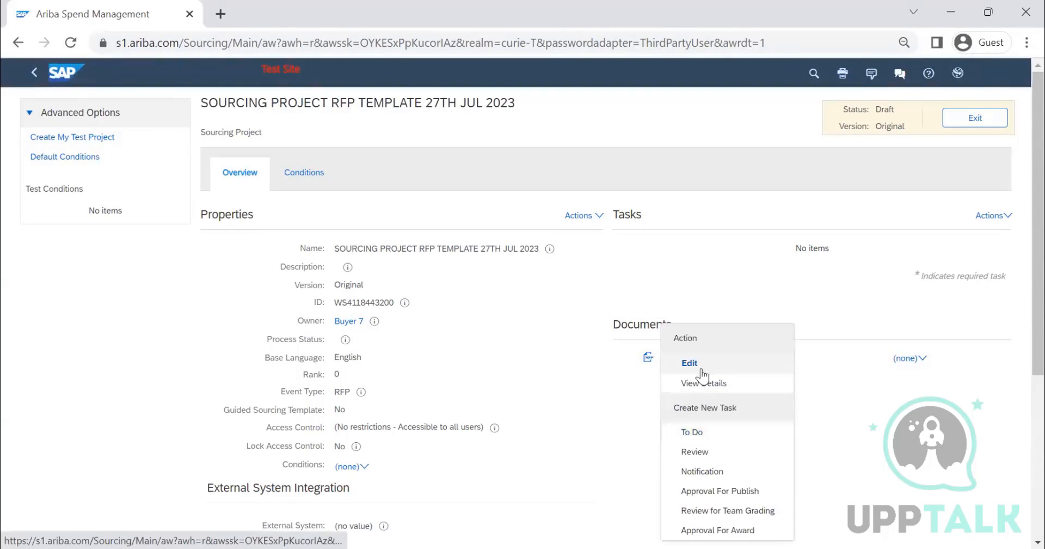
click(690, 363)
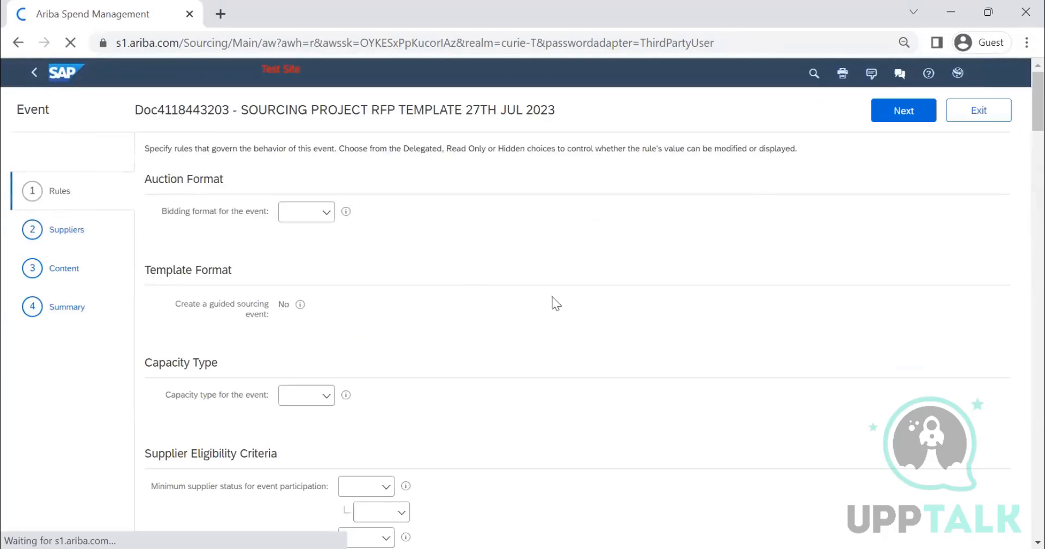
Step: Examine the event's rule sections and the choices available for its bidding format
scroll(542, 321, down, 4)
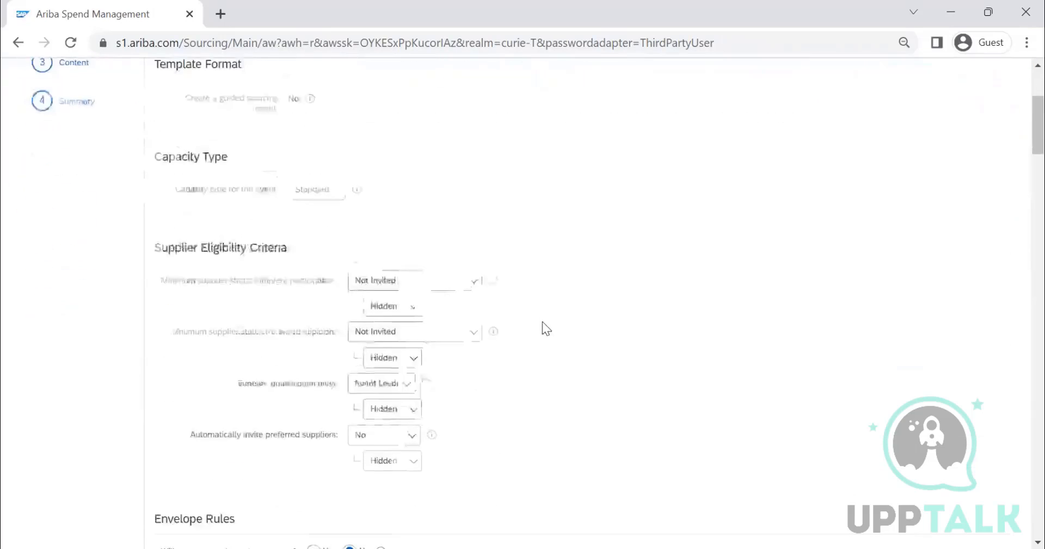
scroll(542, 321, down, 15)
scroll(545, 325, up, 12)
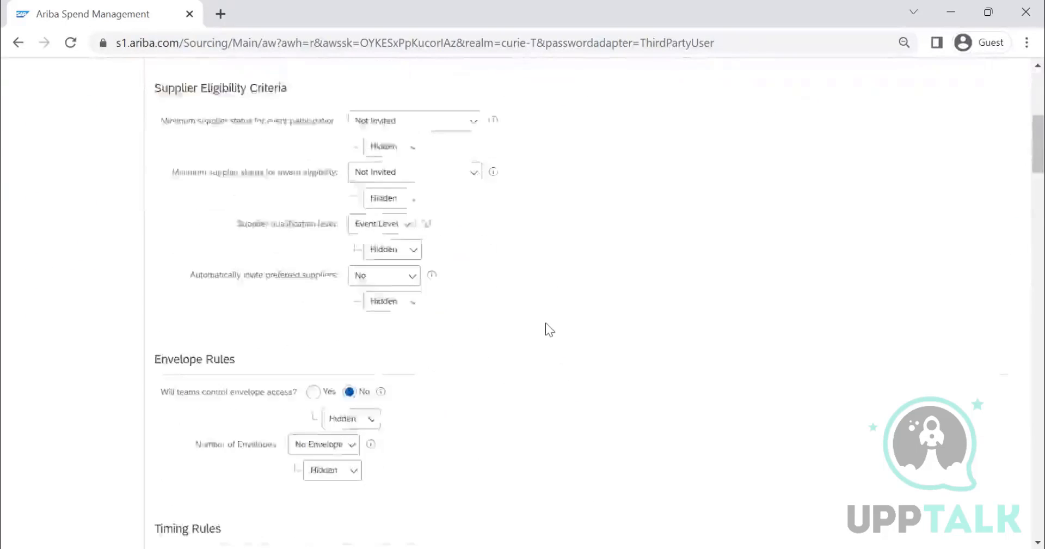
scroll(545, 322, up, 6)
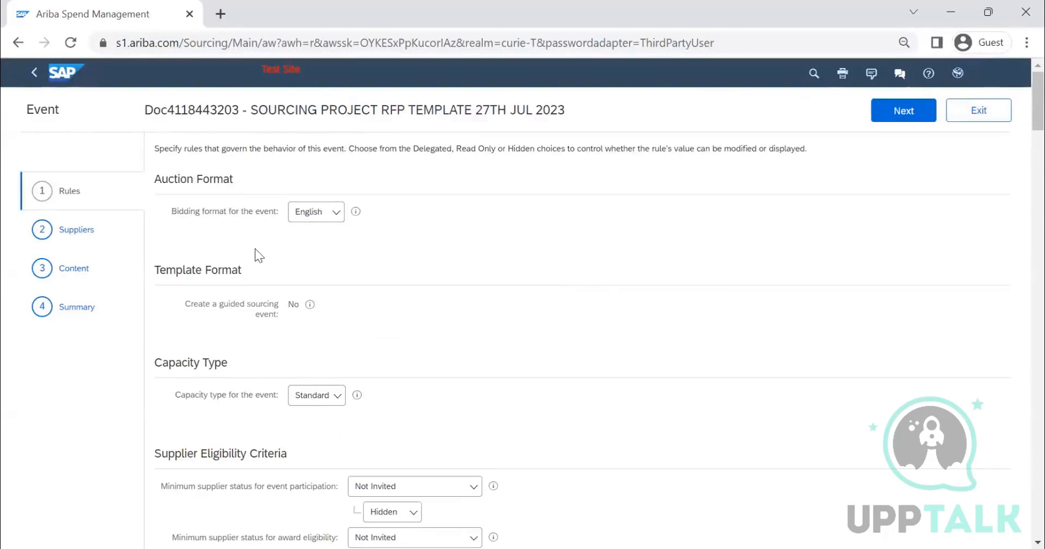
click(306, 216)
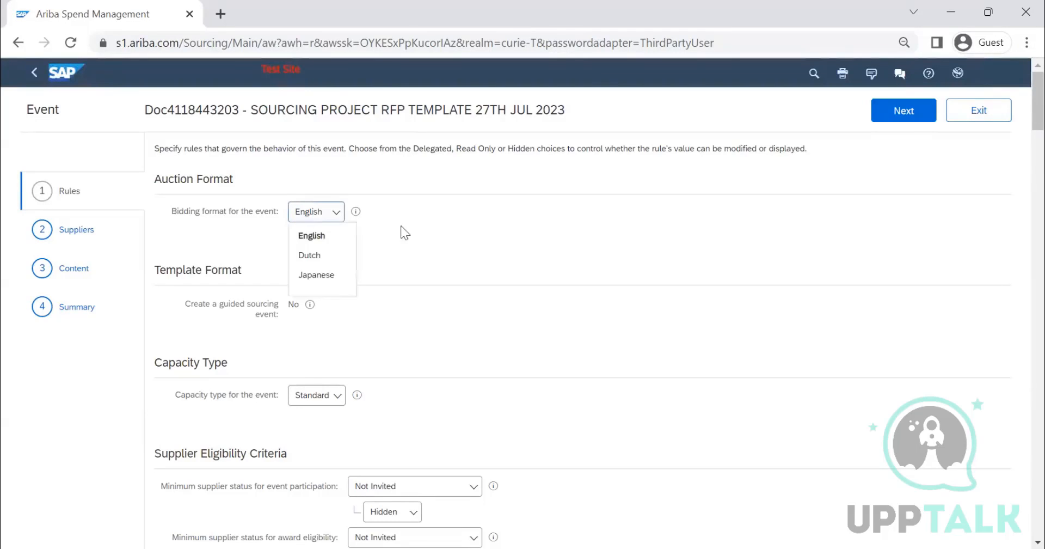
click(277, 190)
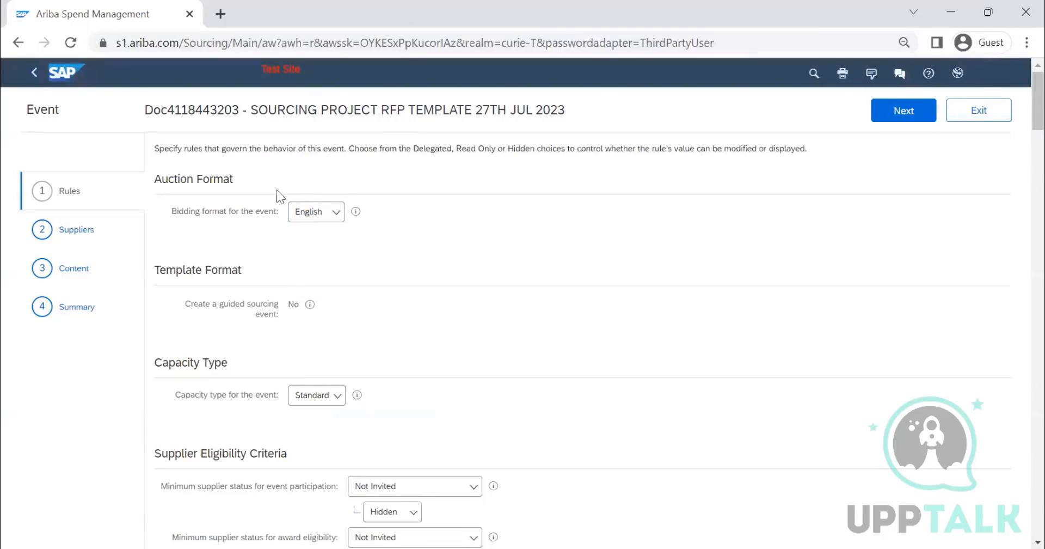
click(314, 217)
Step: Examine the capacity type choices for the event, keeping Standard
scroll(330, 355, down, 2)
click(318, 309)
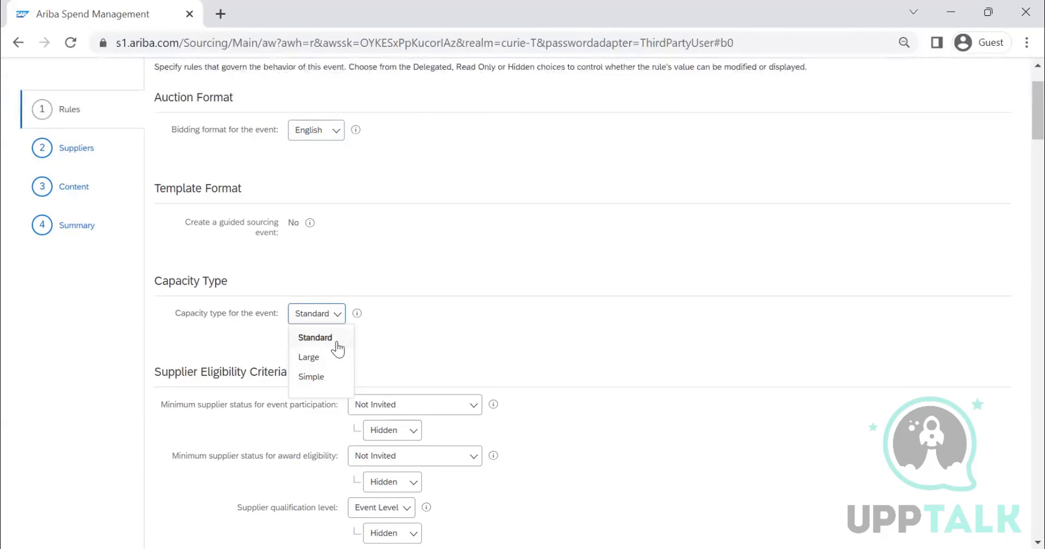
click(338, 343)
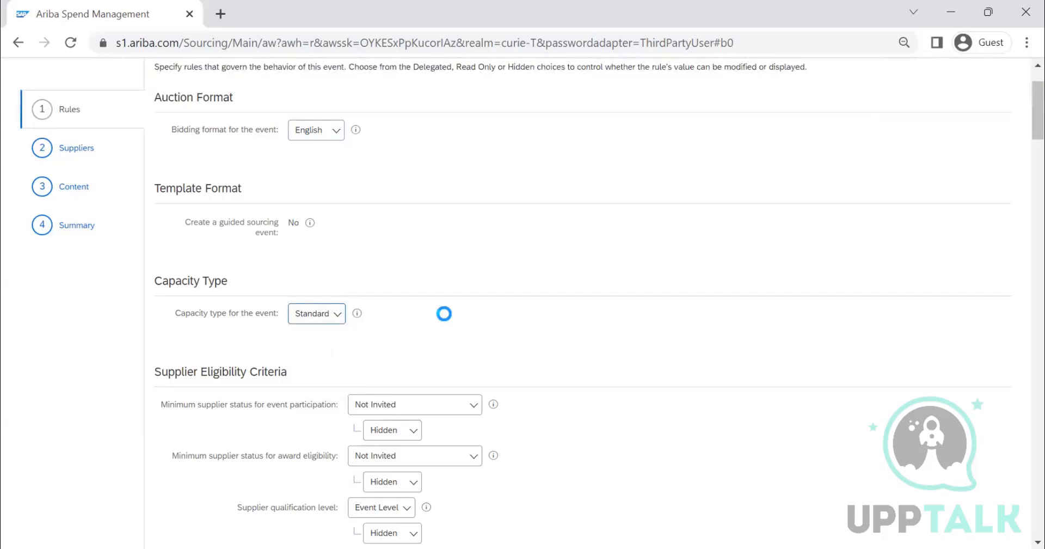
click(316, 320)
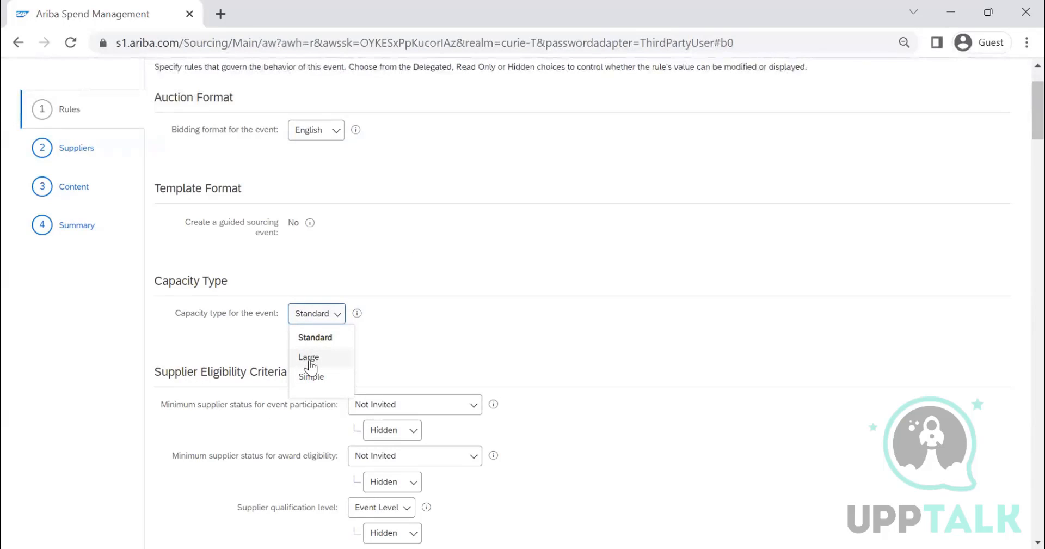
click(474, 328)
Step: Set the minimum supplier status for event participation to Registered and check the rule's visibility choices, keeping Hidden
scroll(333, 282, down, 3)
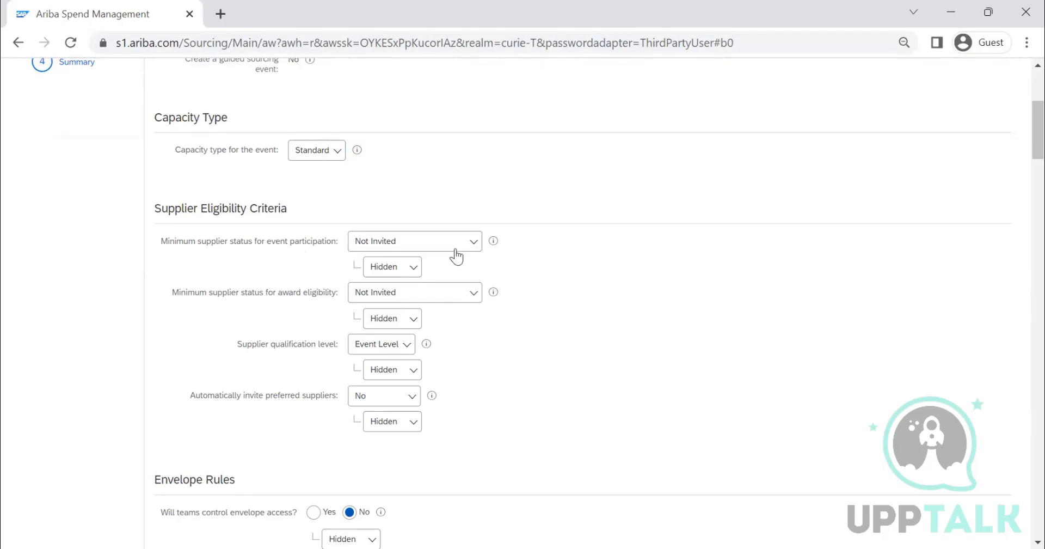
scroll(235, 167, up, 5)
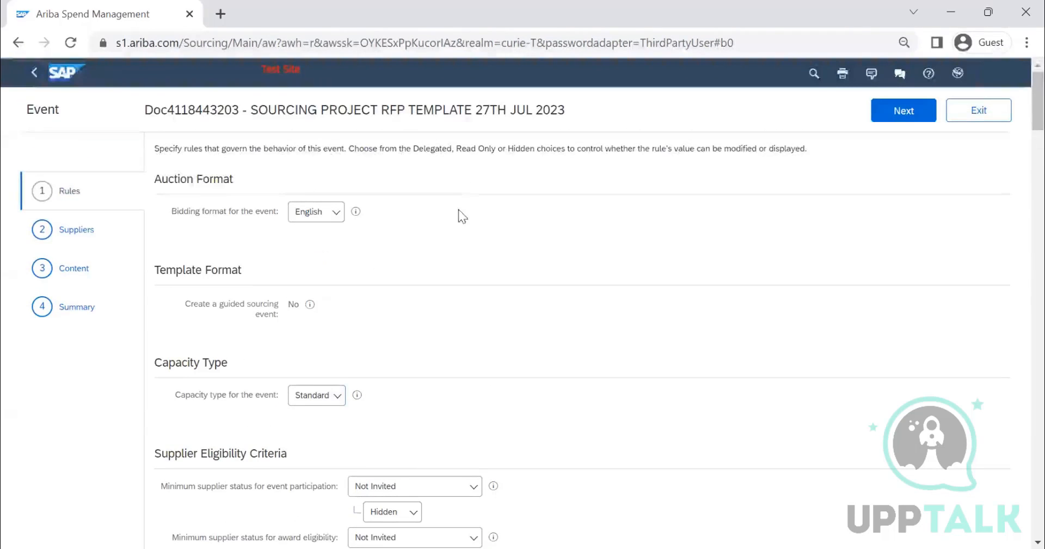
scroll(448, 210, down, 3)
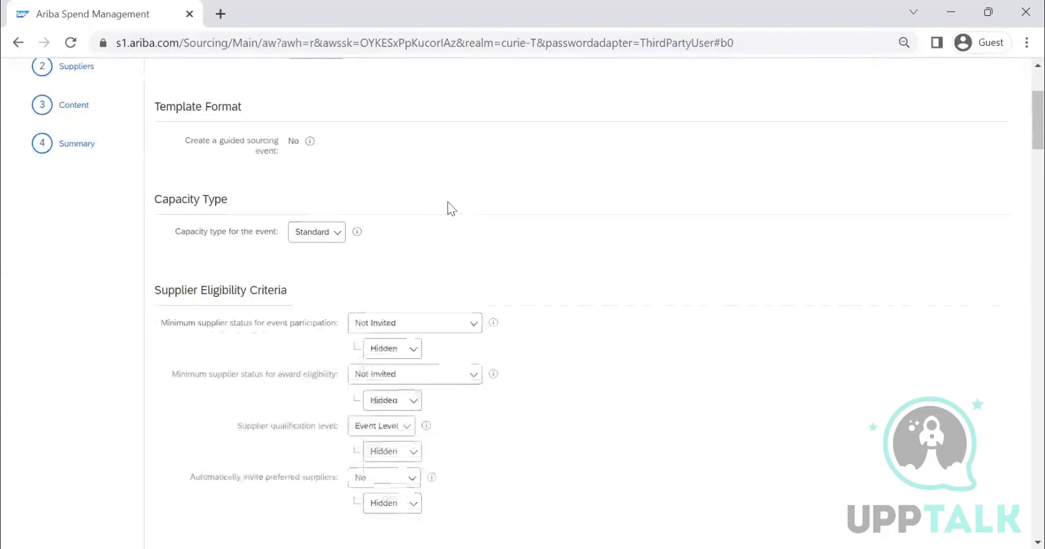
click(444, 333)
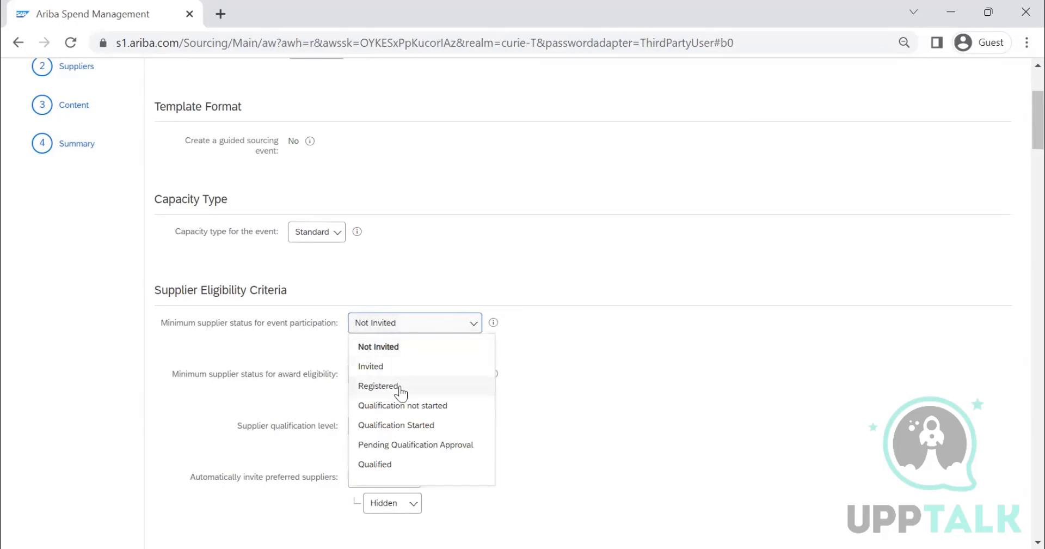
click(373, 387)
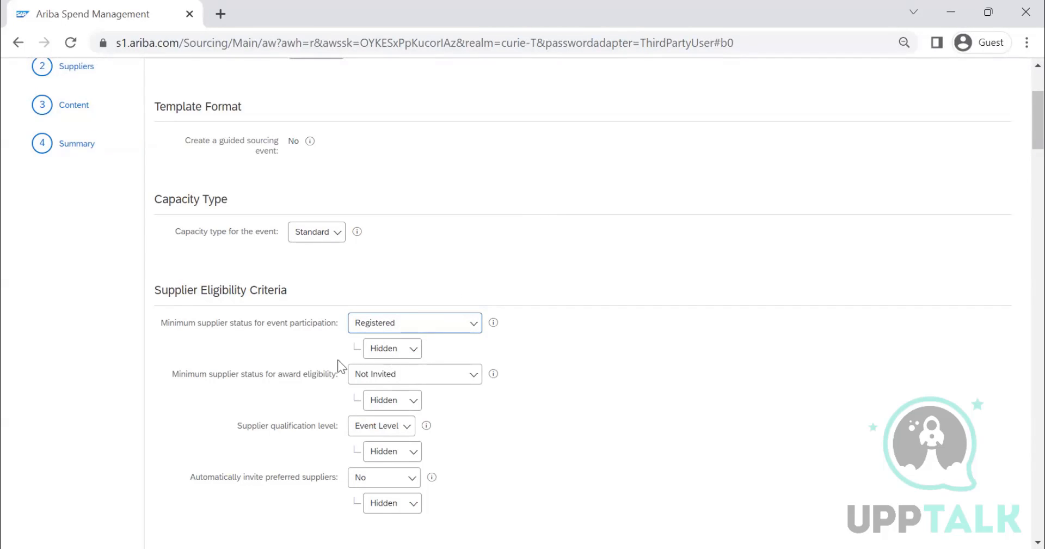
click(397, 351)
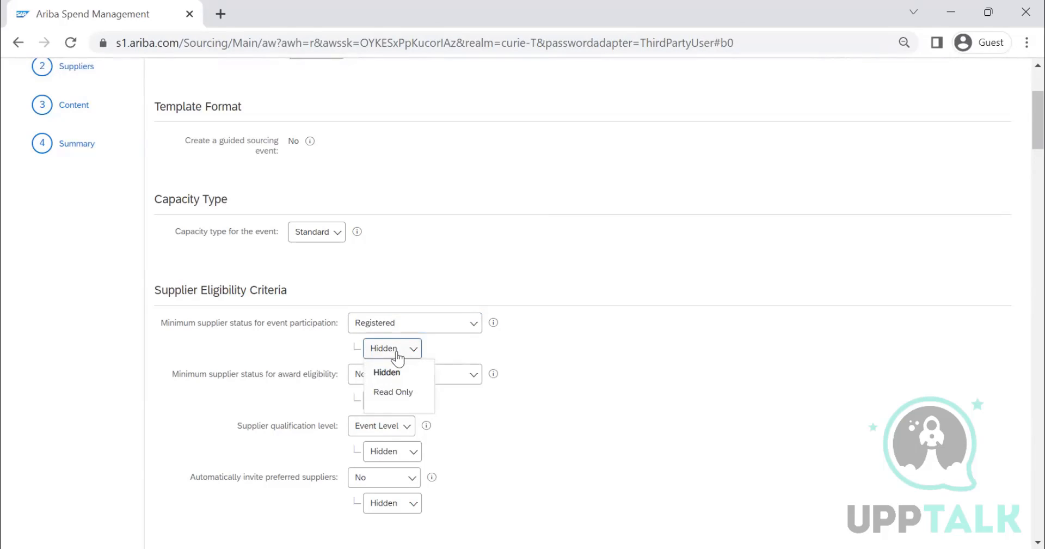
click(238, 352)
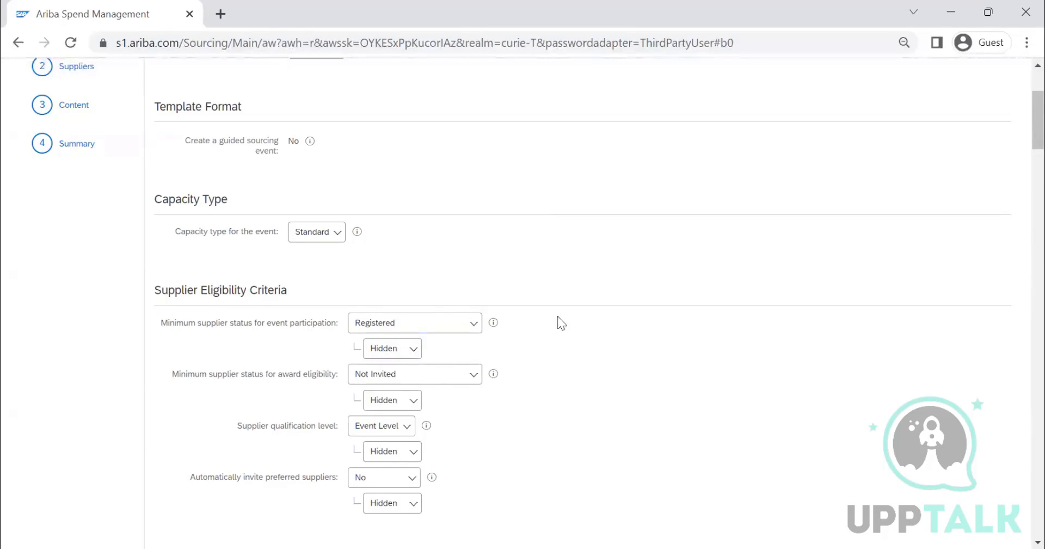
Step: Set the visibility of the minimum supplier status for event participation to Read Only and check the available choices
click(373, 353)
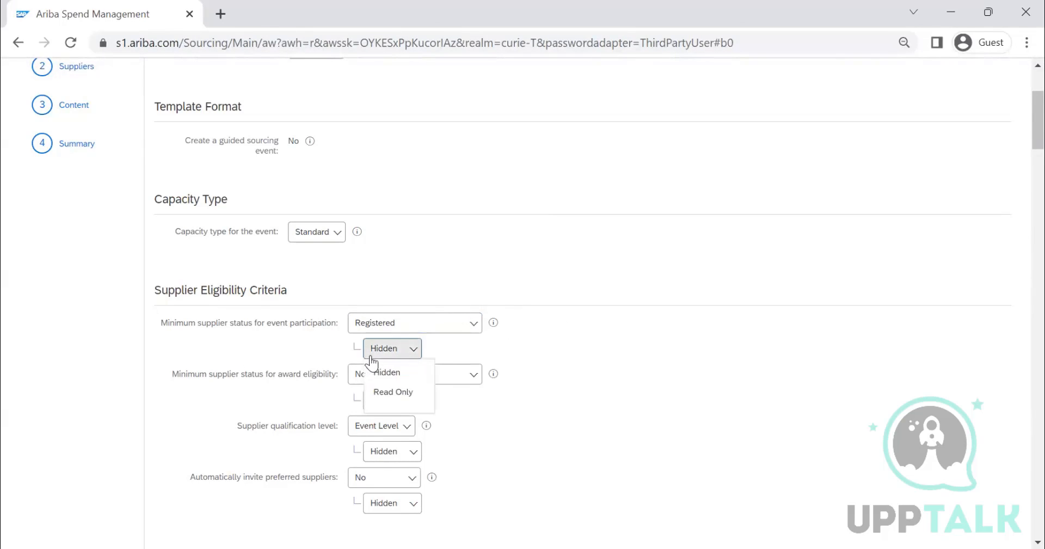
click(393, 392)
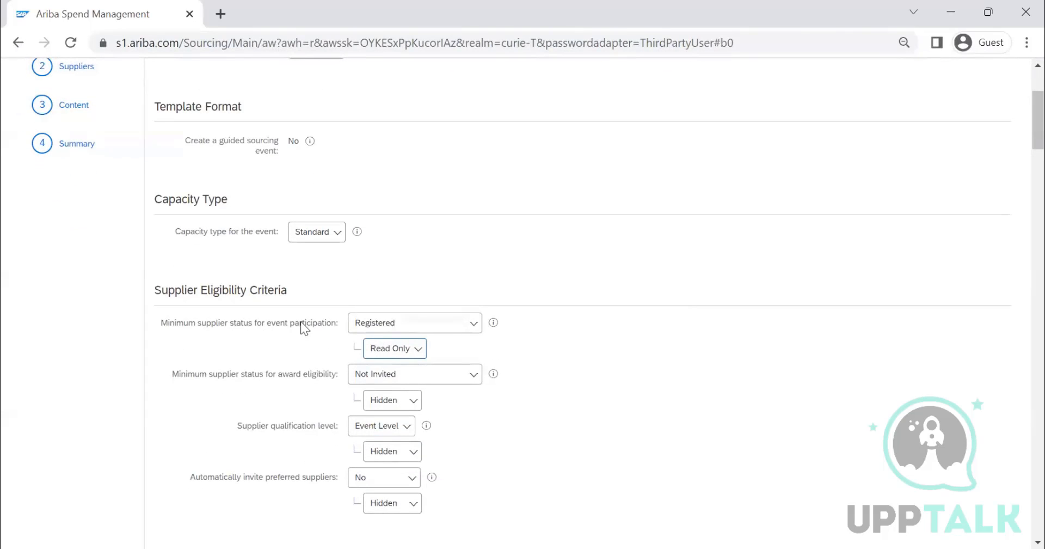
click(410, 354)
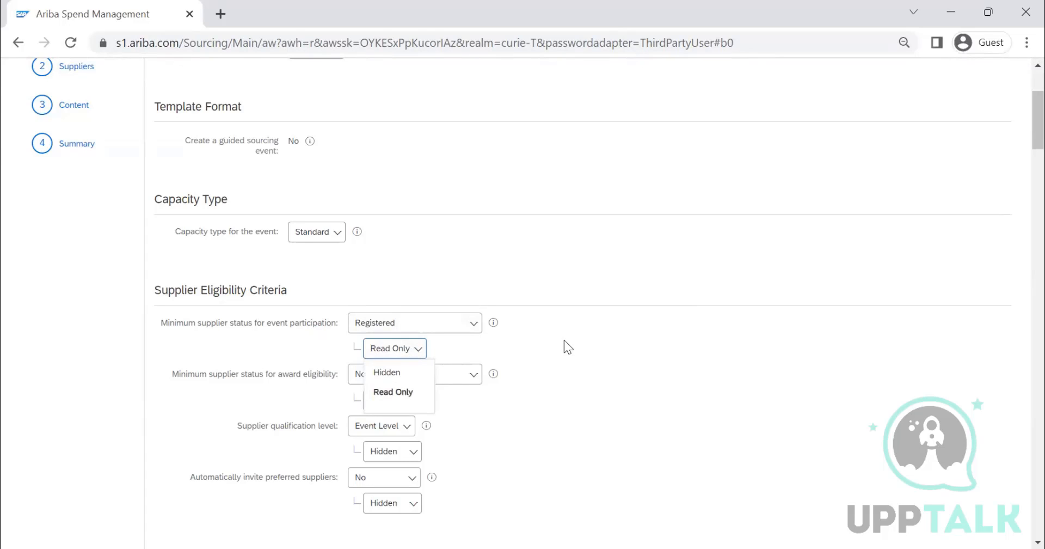
click(381, 351)
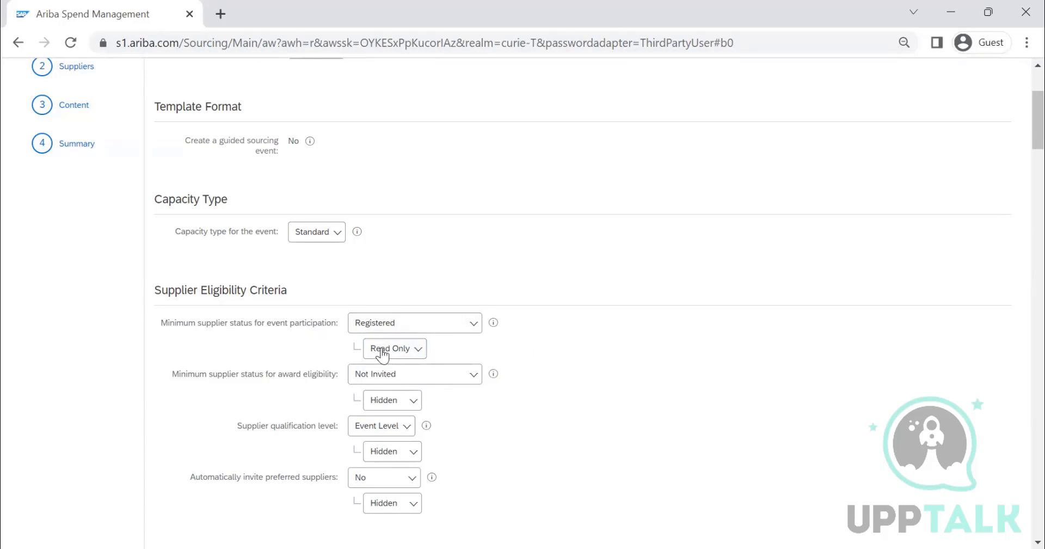
click(381, 352)
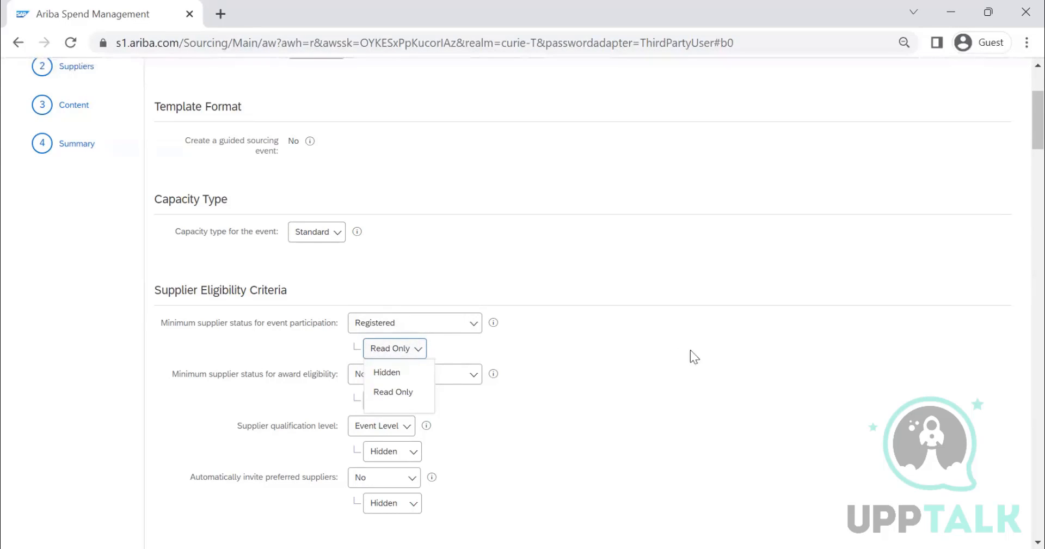
click(175, 314)
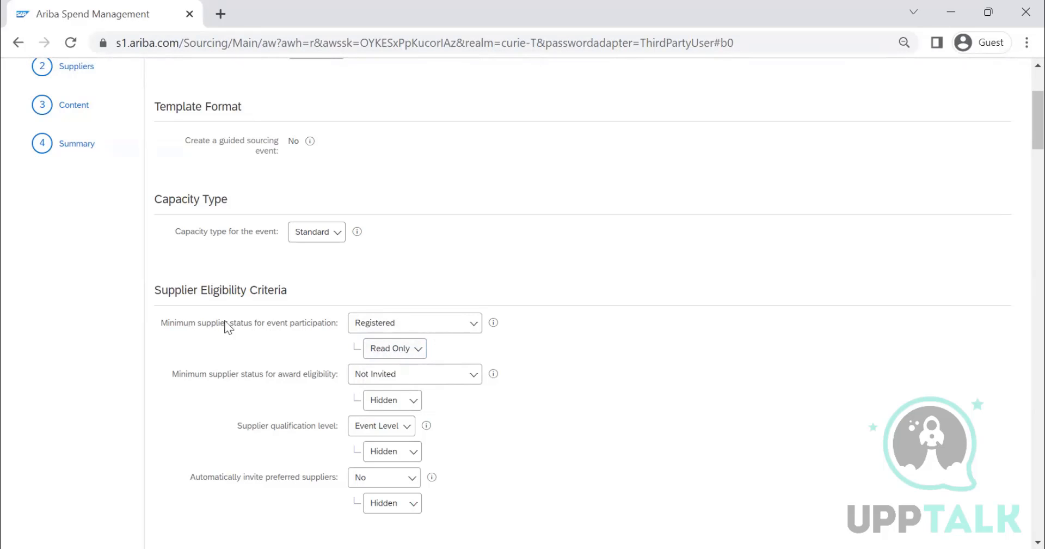
Step: Set the minimum supplier status for event participation to Not Invited and its visibility to Hidden
scroll(299, 327, down, 3)
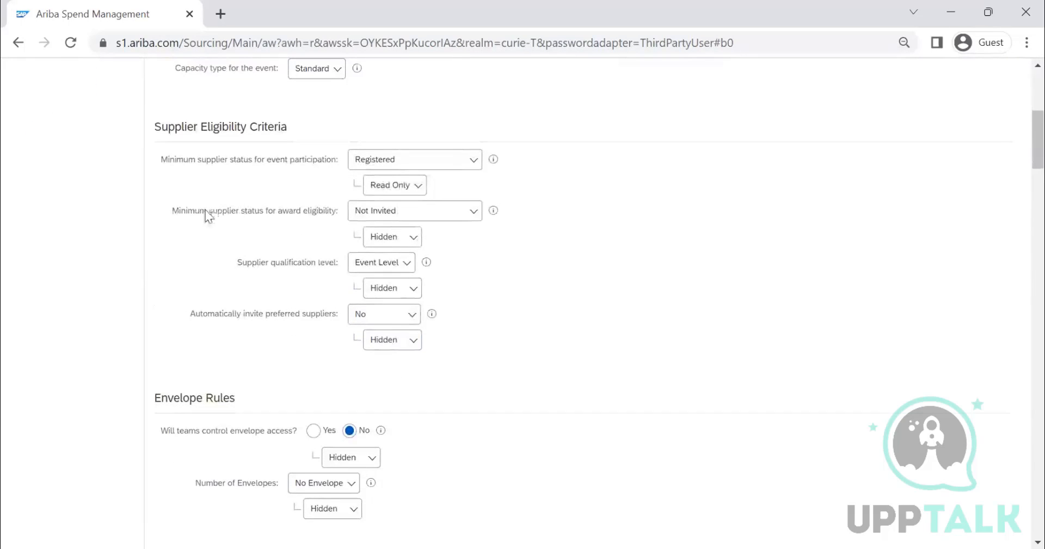
click(413, 160)
click(401, 186)
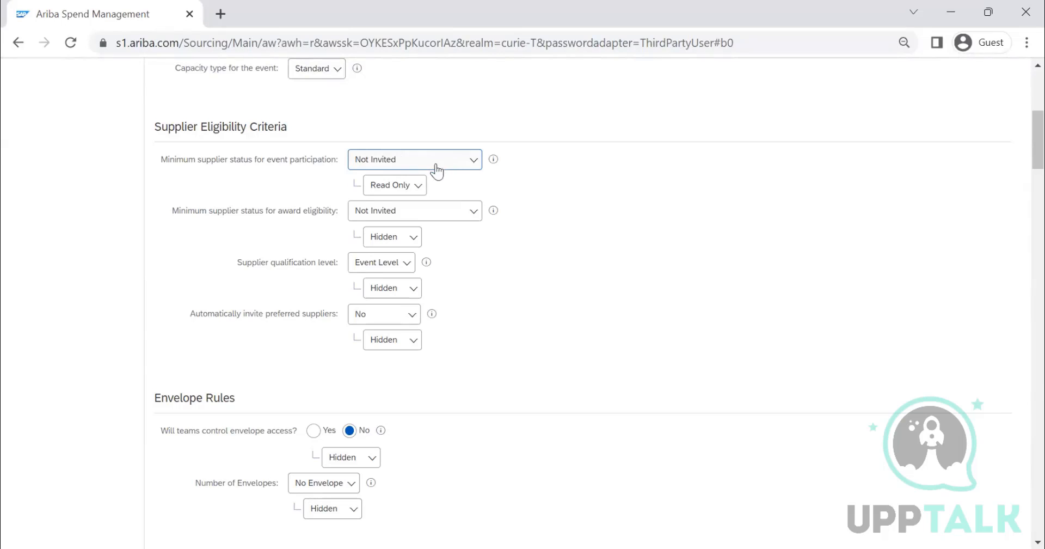
click(409, 189)
click(399, 212)
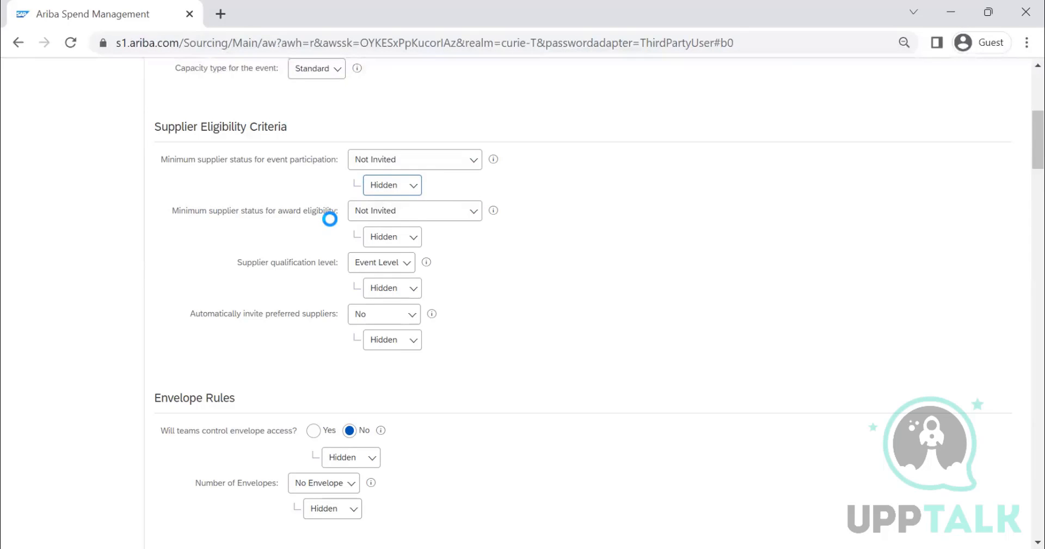
Step: Set the minimum supplier status for award eligibility to Registered and check its visibility choices, keeping Hidden
click(456, 217)
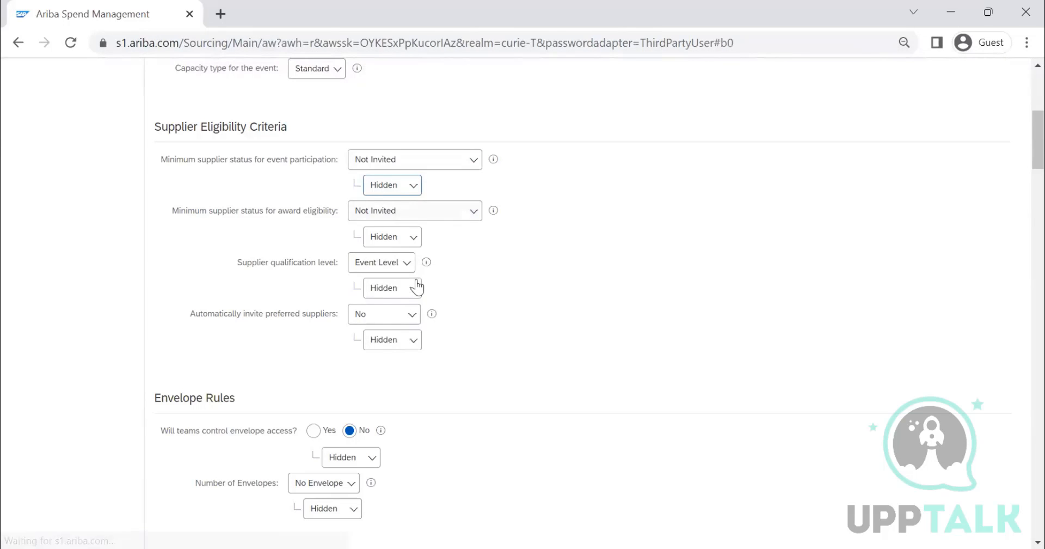
click(416, 279)
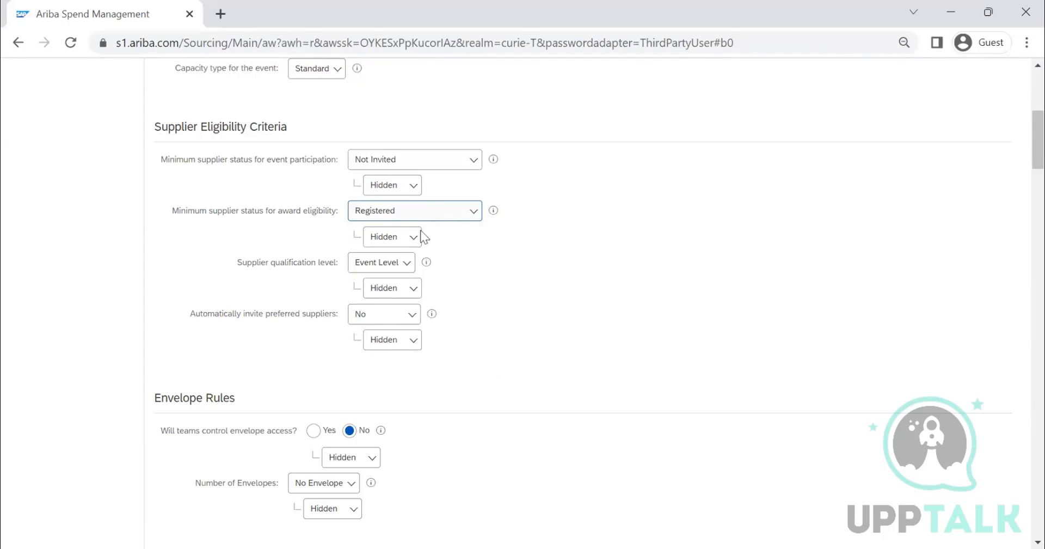
click(409, 238)
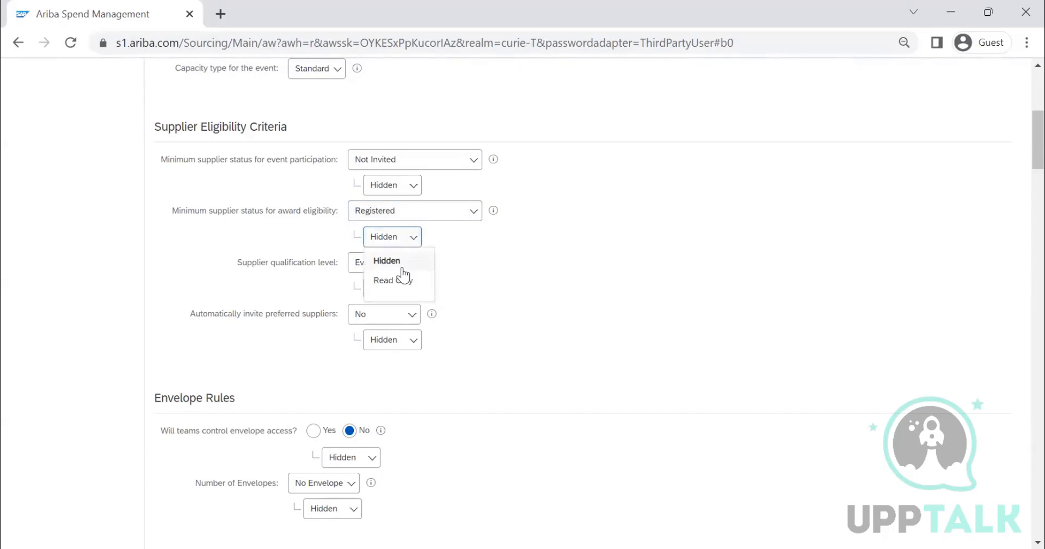
click(599, 205)
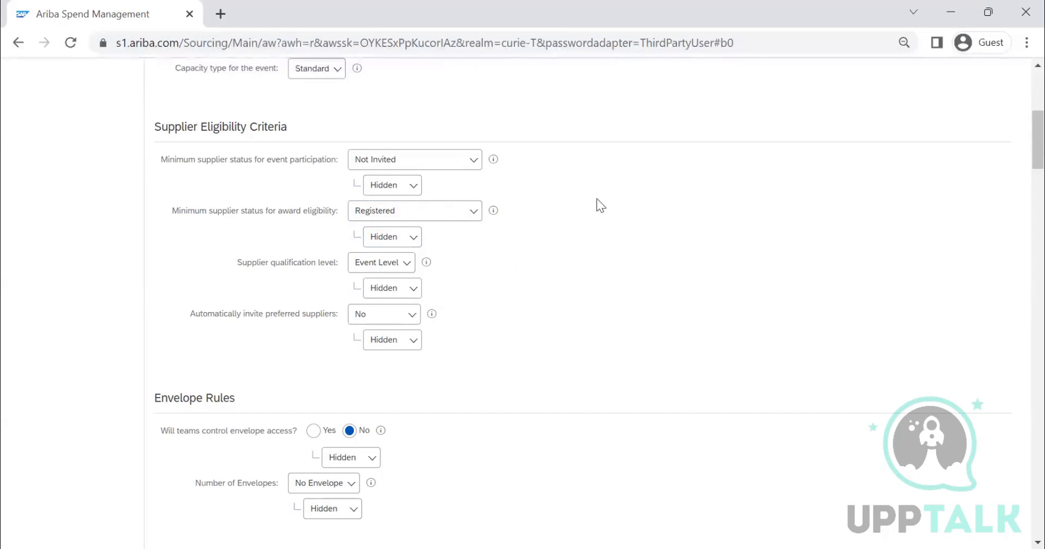
Step: Check the supplier qualification level choices, keeping Event Level, and set automatic invitation of preferred suppliers to Invite to Event
click(369, 266)
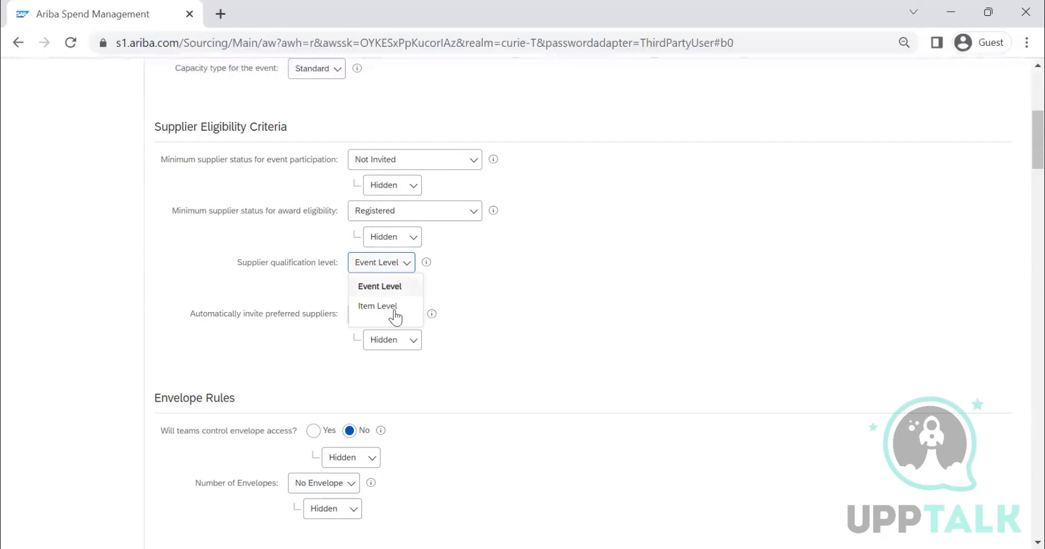
click(375, 267)
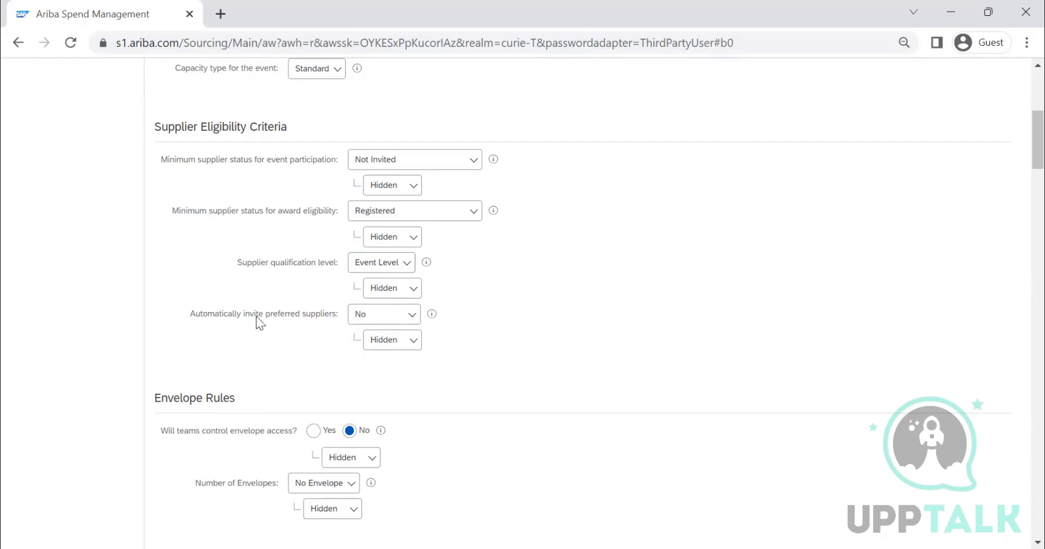
click(381, 314)
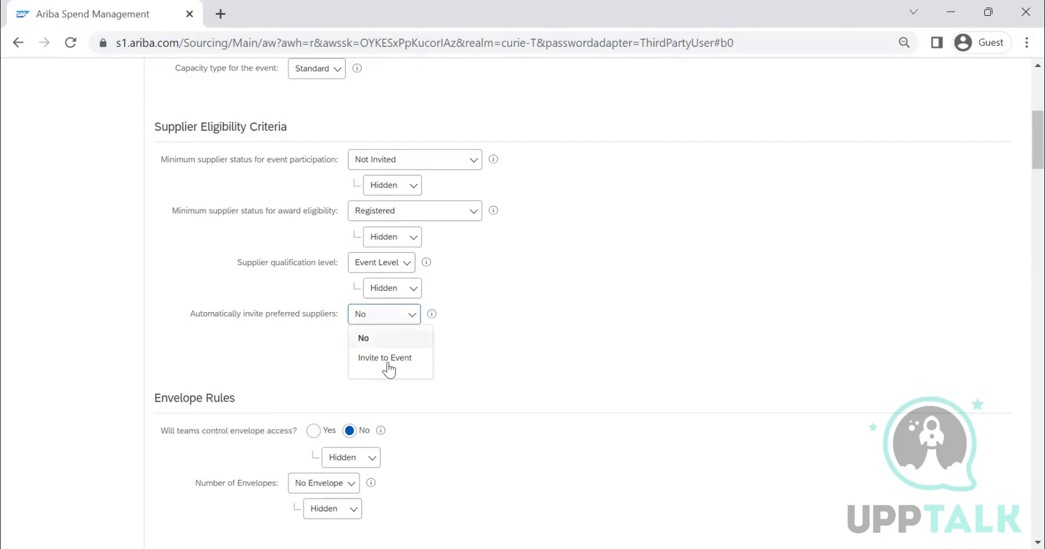
click(403, 357)
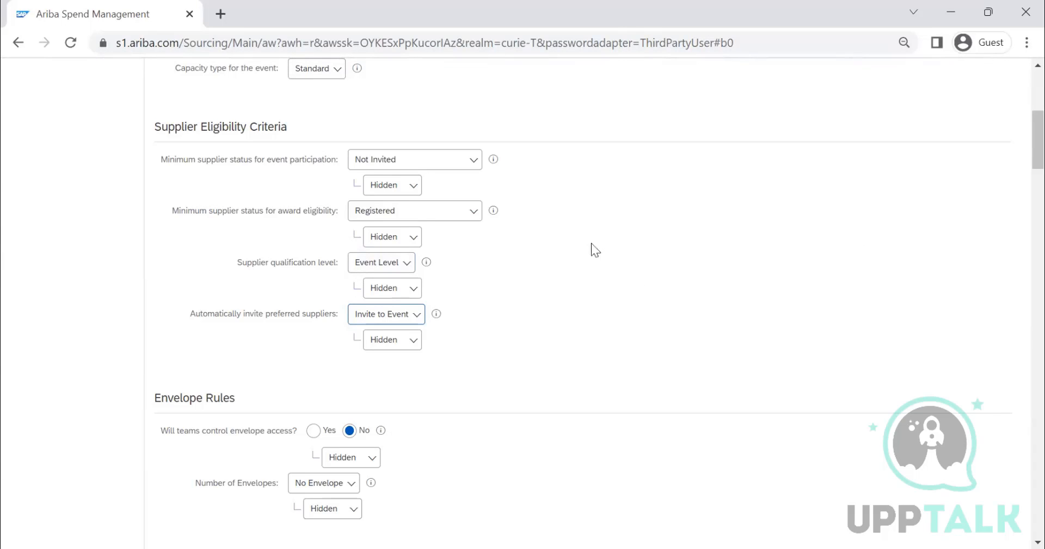
Step: Let teams control envelope access in the envelope rules and set that rule's visibility to Delegated
scroll(553, 251, down, 3)
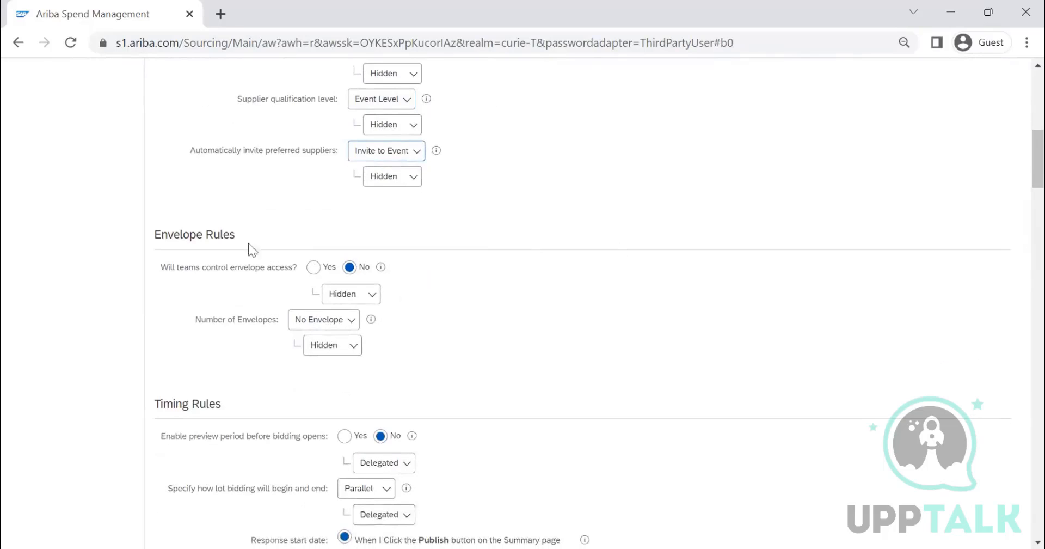
scroll(225, 247, up, 6)
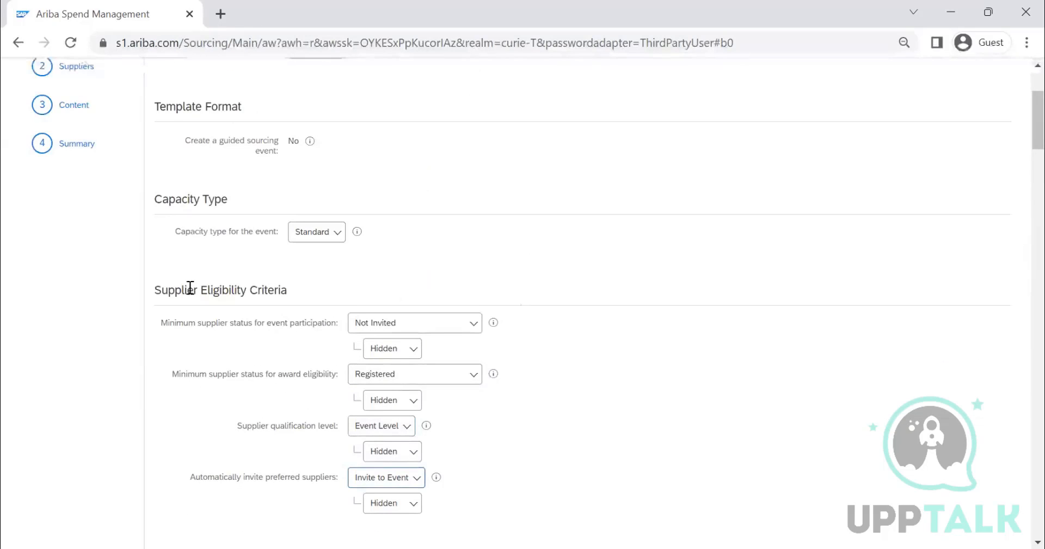
scroll(508, 295, down, 4)
scroll(508, 295, down, 2)
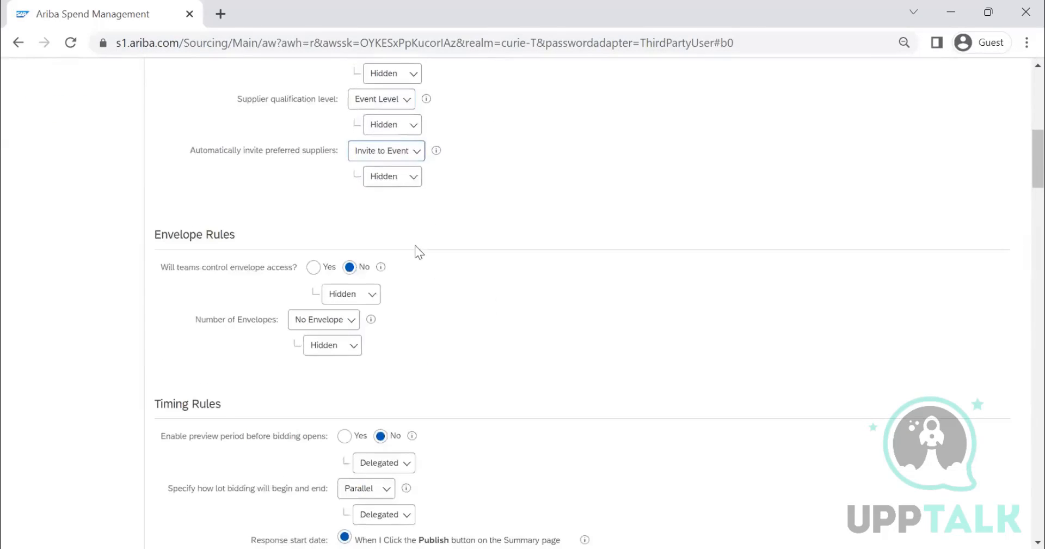
scroll(390, 241, down, 2)
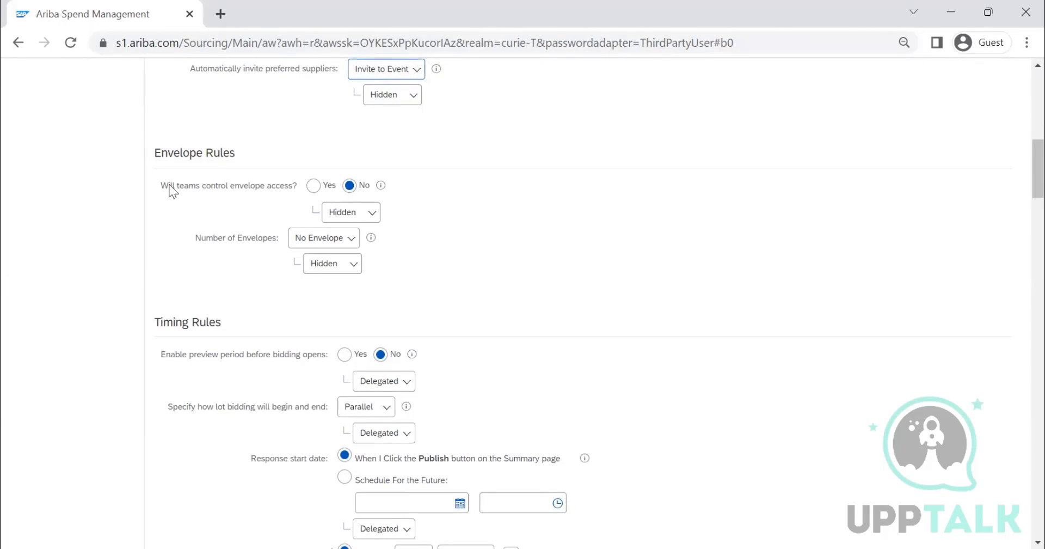
click(314, 186)
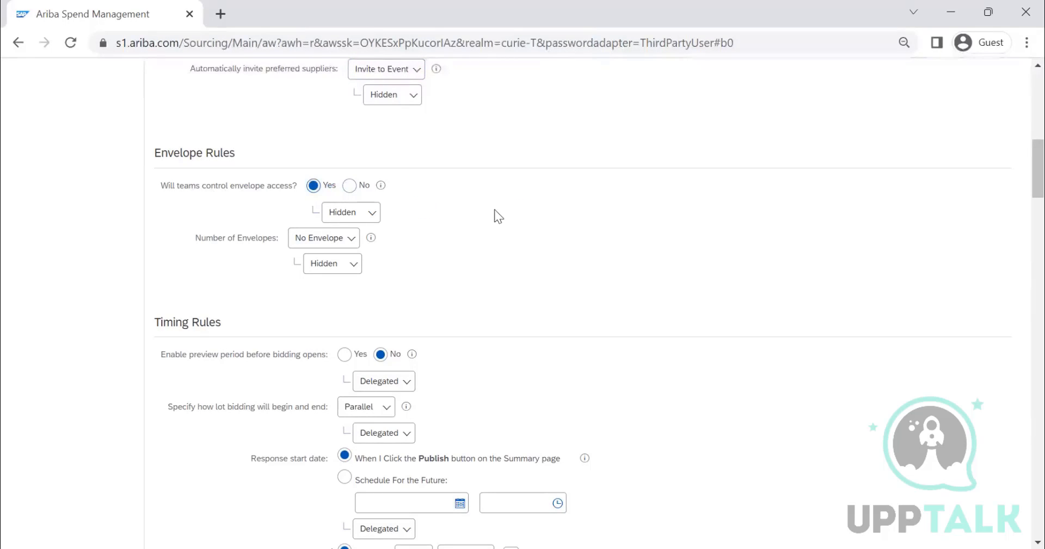
click(365, 214)
click(369, 243)
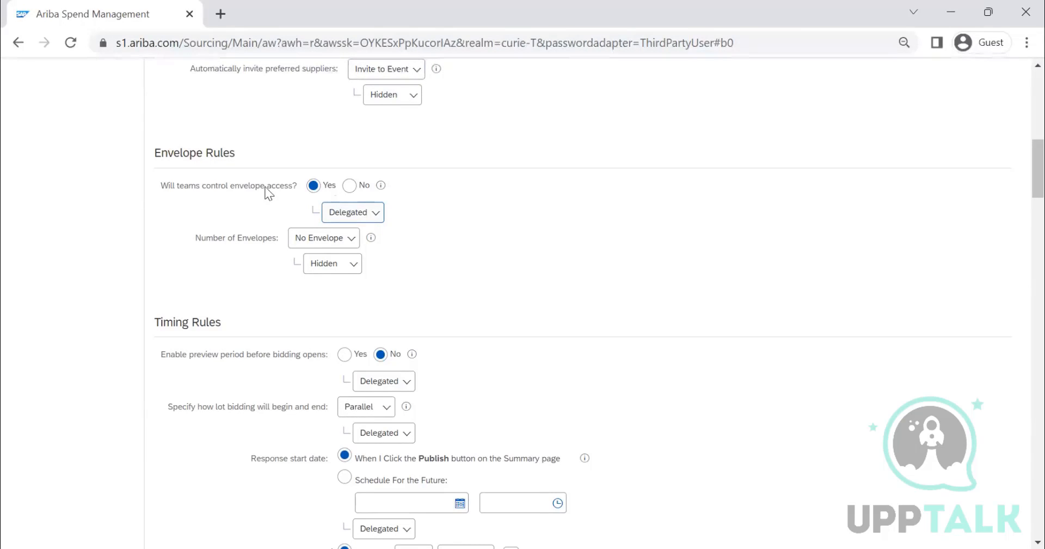
click(358, 220)
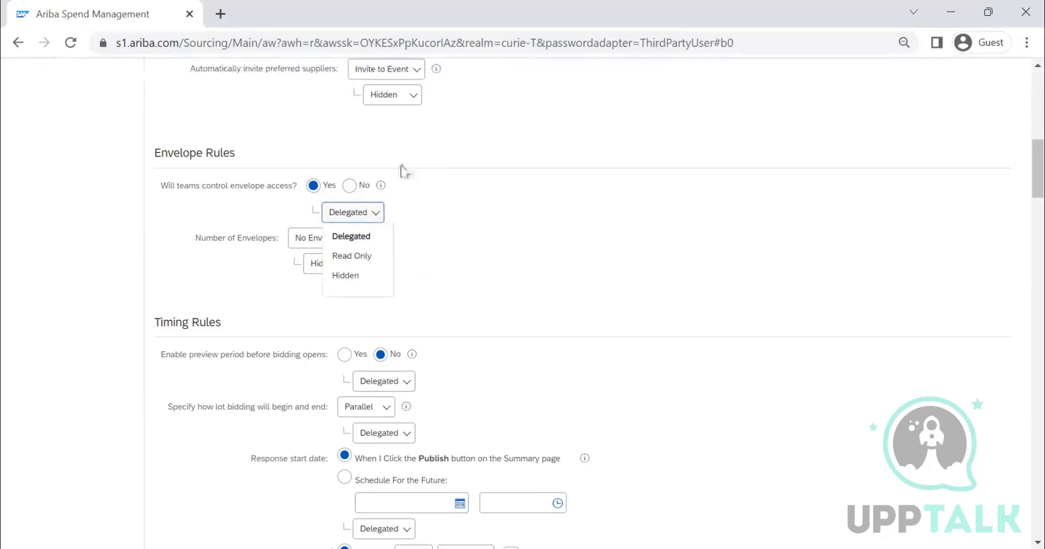
click(351, 240)
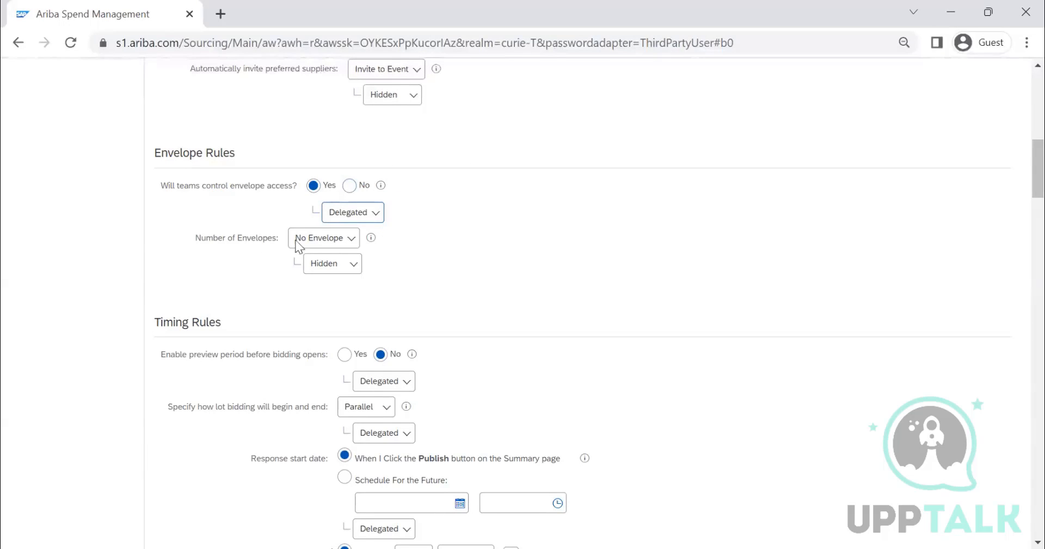
Step: Set the number of envelopes to 2 and make that rule Delegated
click(334, 241)
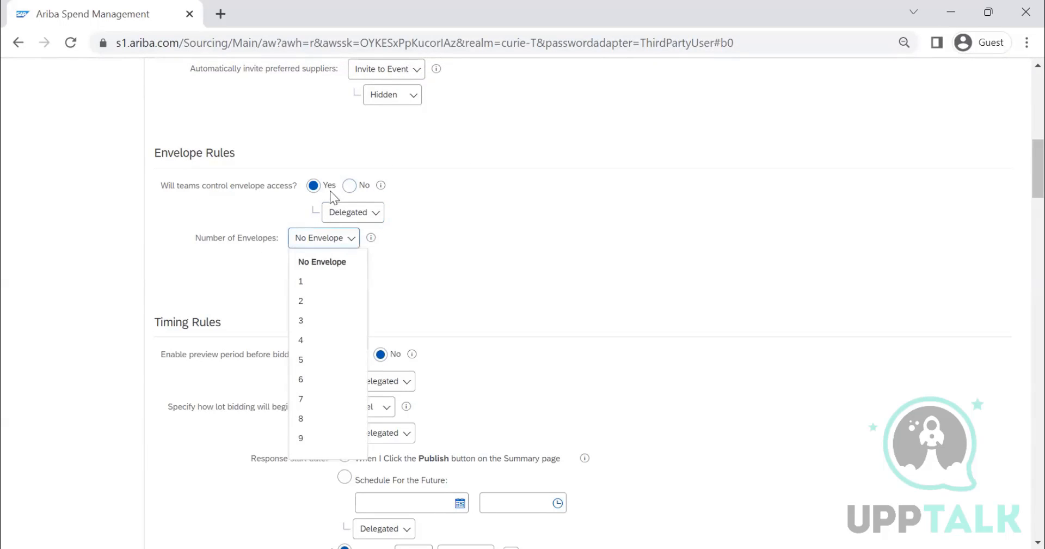
click(318, 186)
click(330, 240)
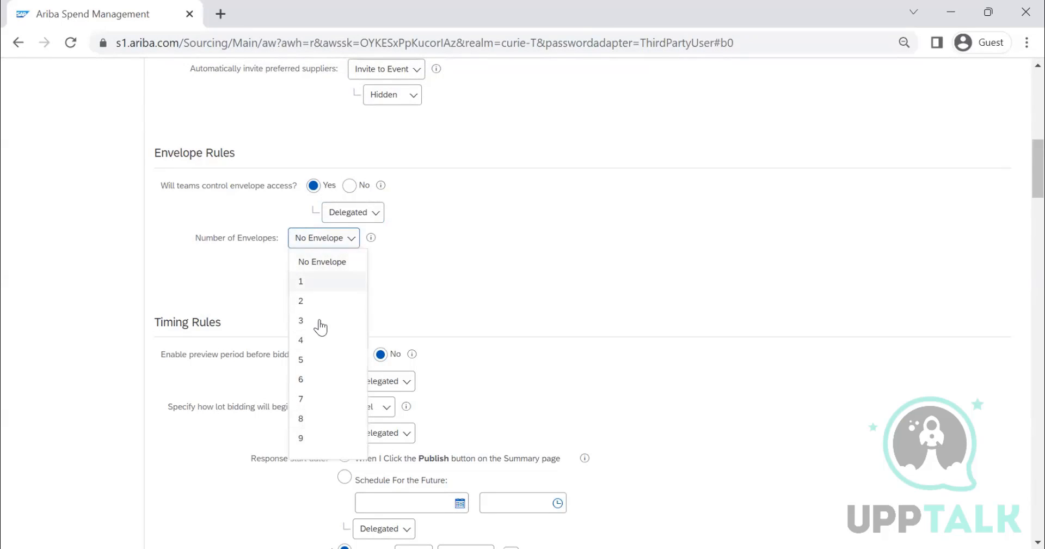
click(357, 299)
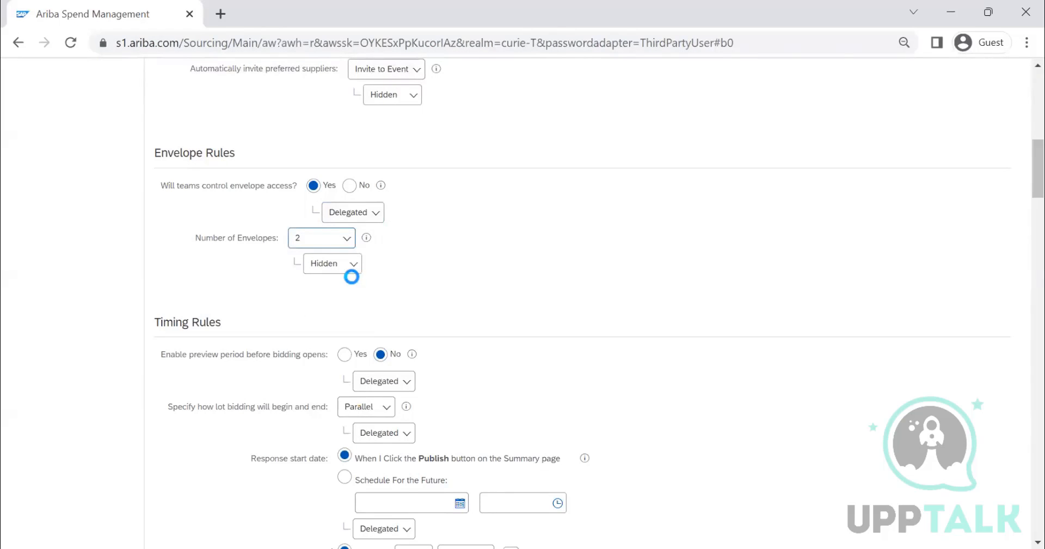
click(347, 272)
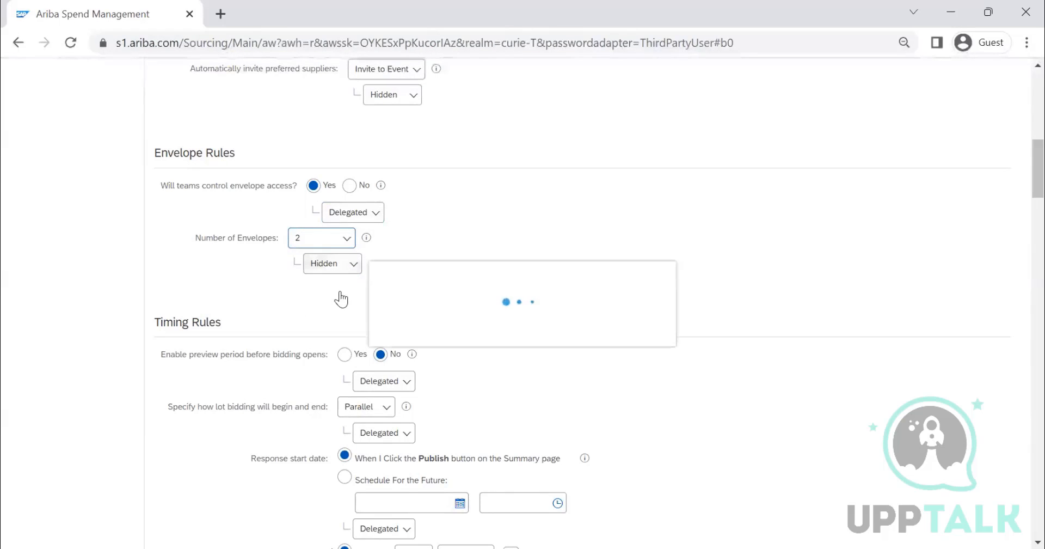
click(336, 270)
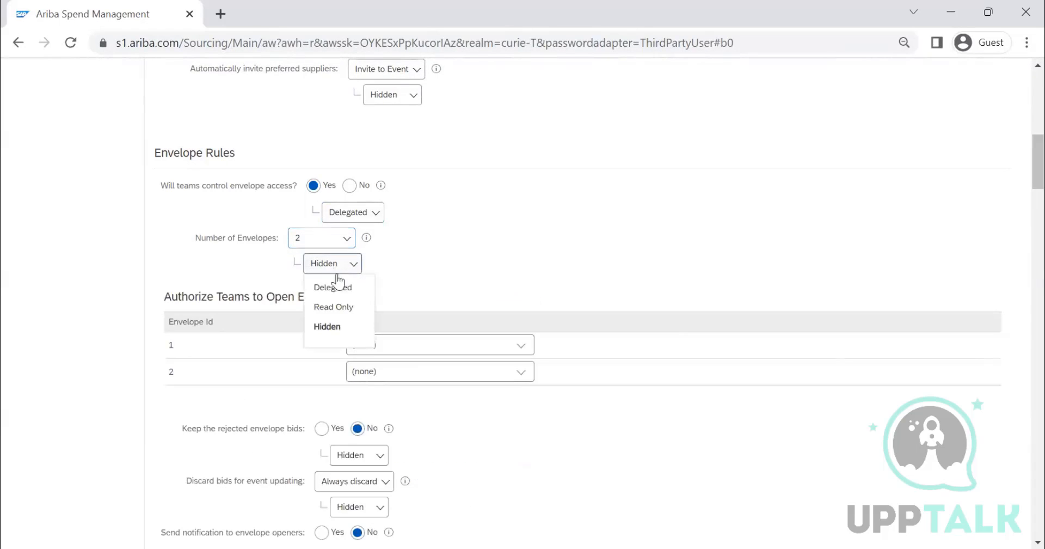
click(339, 287)
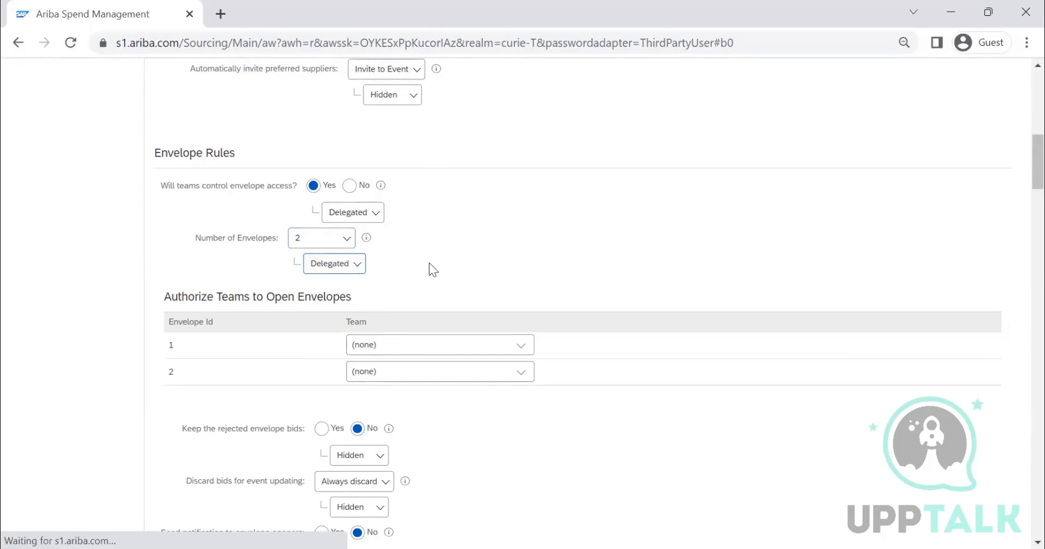
Step: Set the number of envelopes back to No Envelope
click(330, 238)
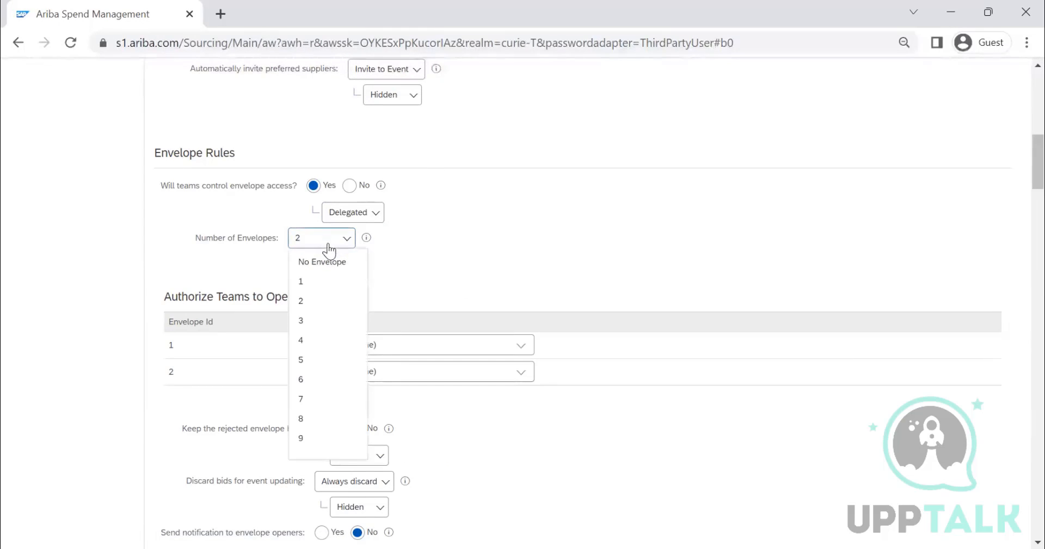
click(320, 260)
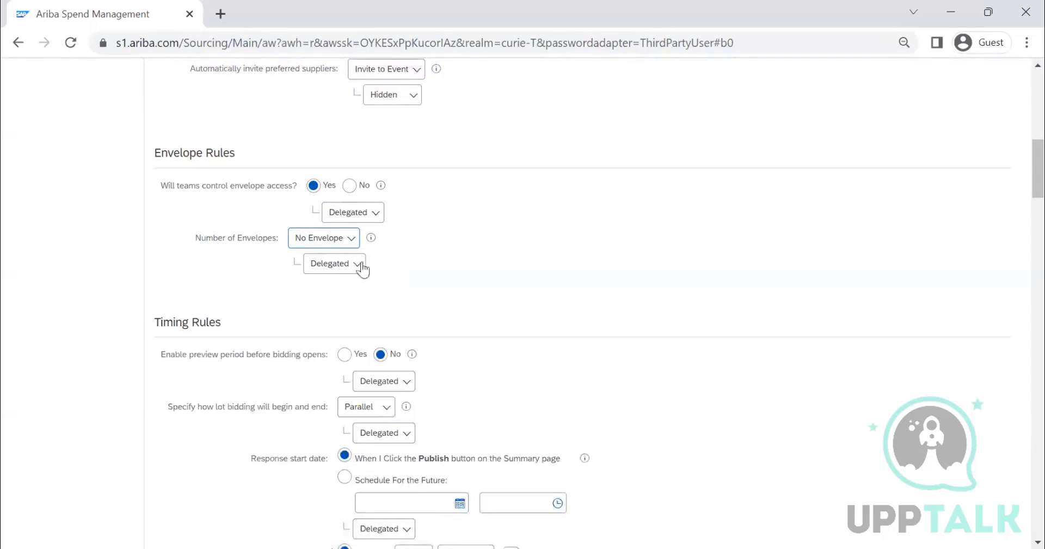
Step: Set the response start date in the timing rules to Schedule For the Future and make that rule Hidden
scroll(286, 239, down, 3)
scroll(413, 155, up, 3)
scroll(607, 152, down, 3)
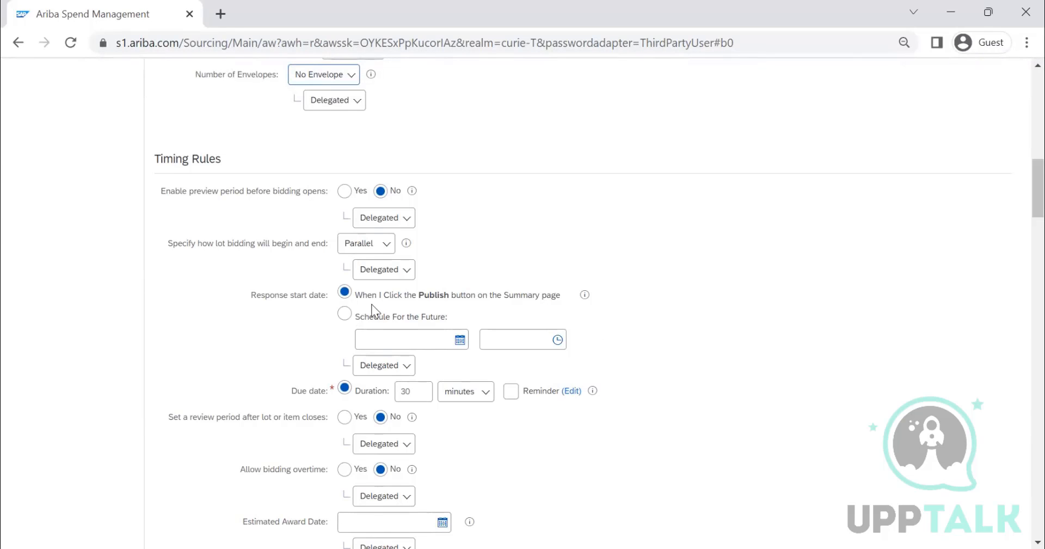
click(391, 370)
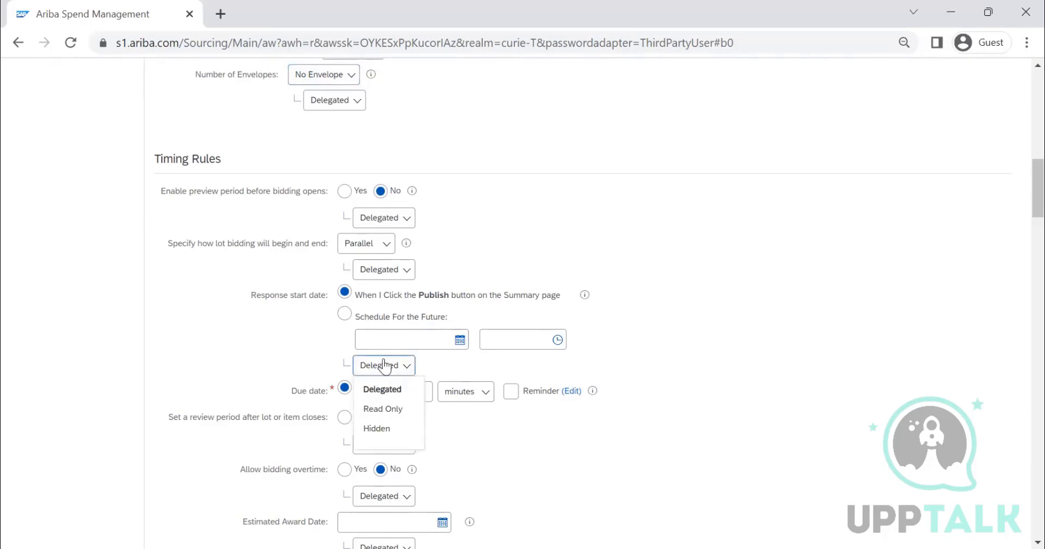
click(345, 317)
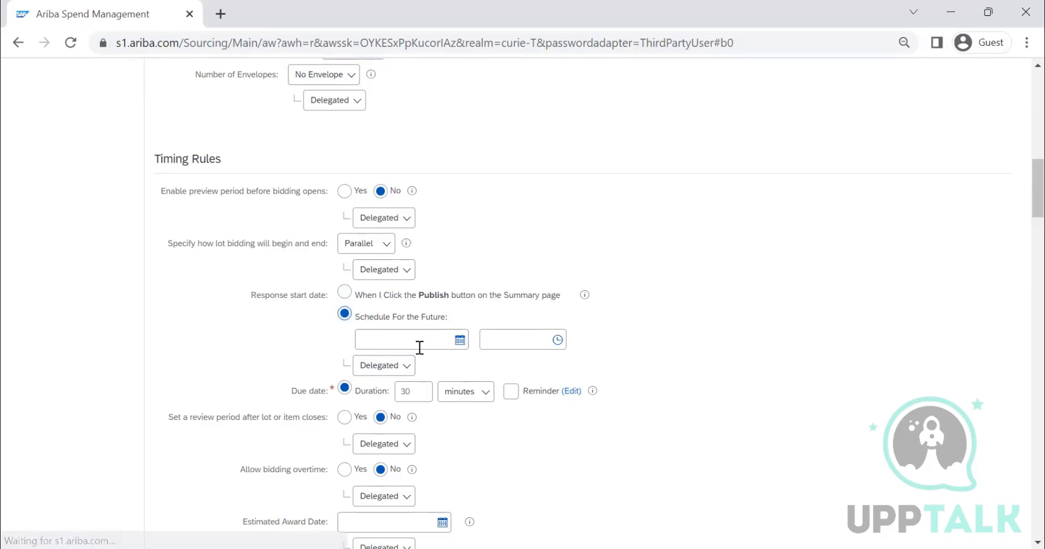
click(381, 366)
click(385, 428)
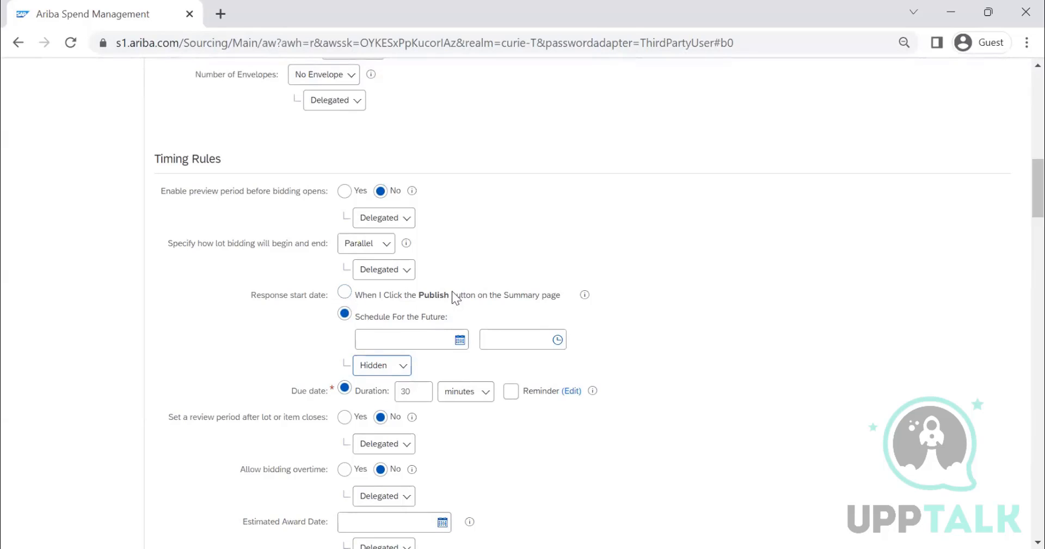
Step: Check the lot bidding begin and end choices, keeping Parallel, and set the response start date rule's visibility back to Delegated
scroll(235, 213, down, 3)
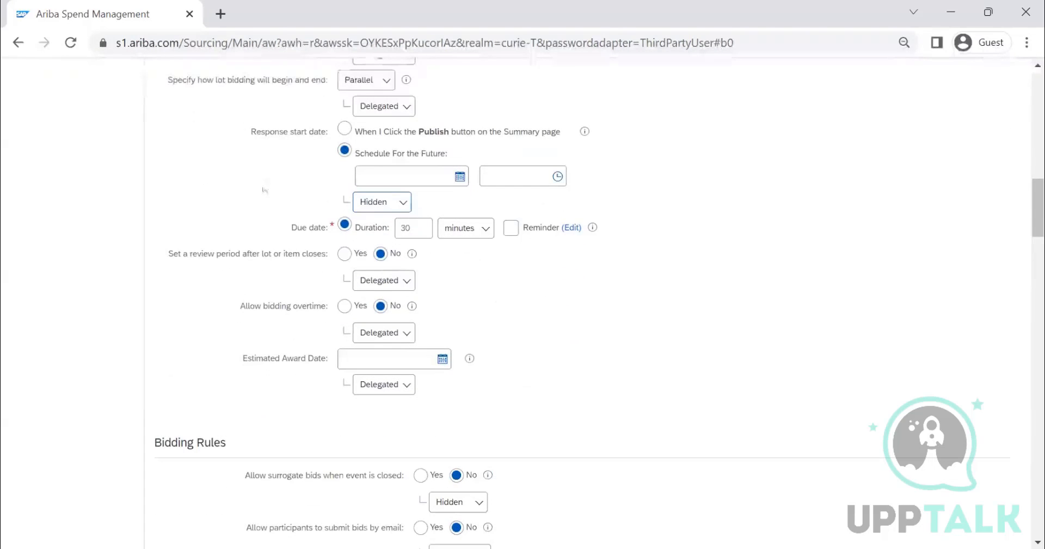
scroll(326, 173, up, 1)
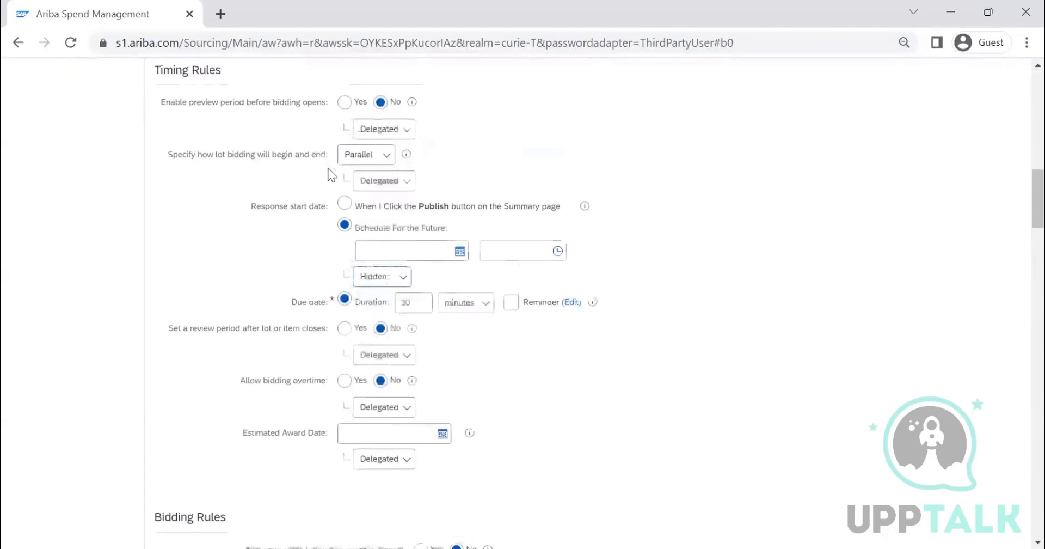
click(369, 162)
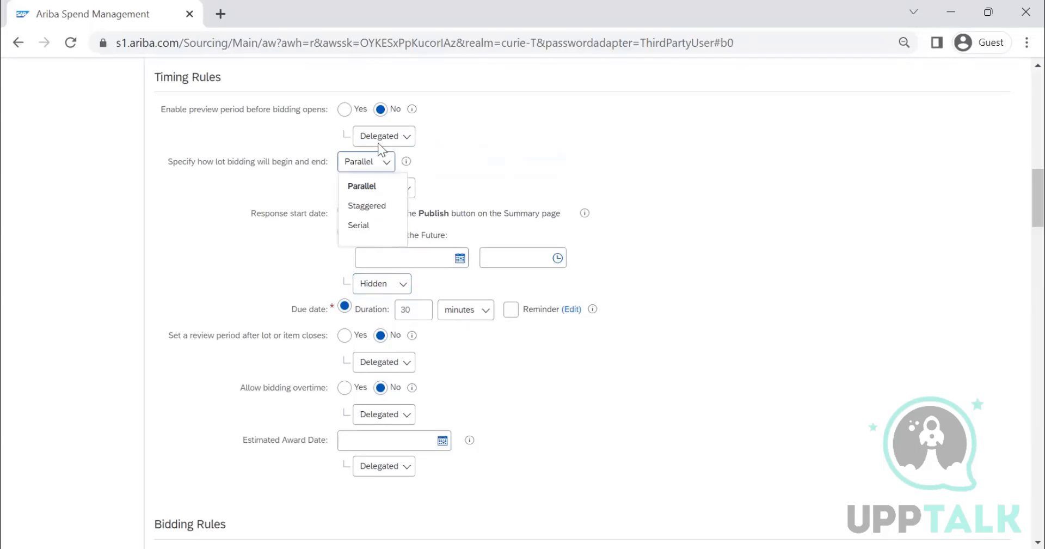
click(423, 163)
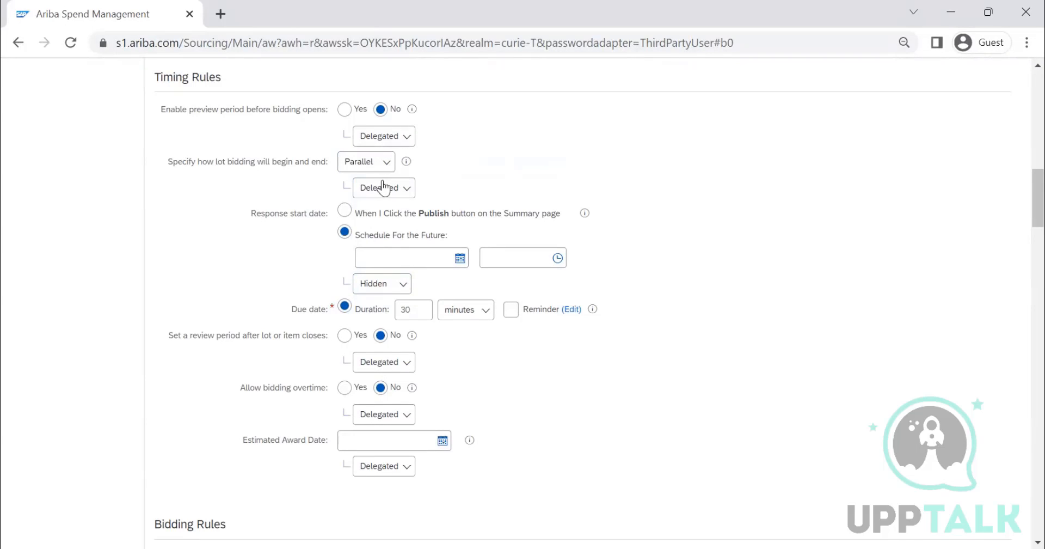
click(396, 283)
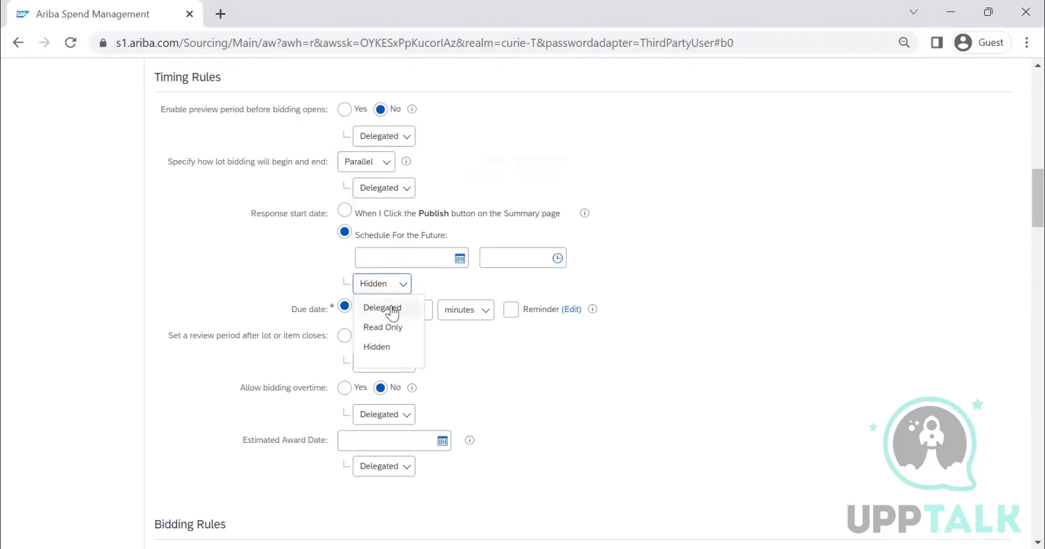
click(368, 306)
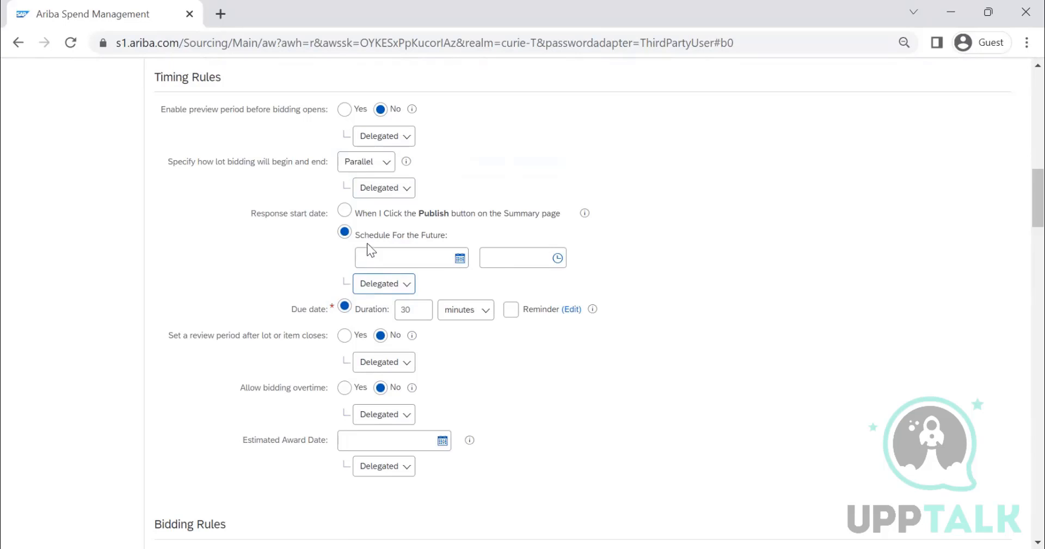
Step: Review the remaining template rules, including bidding, currency, project owner actions, market feedback and message board
scroll(345, 245, down, 2)
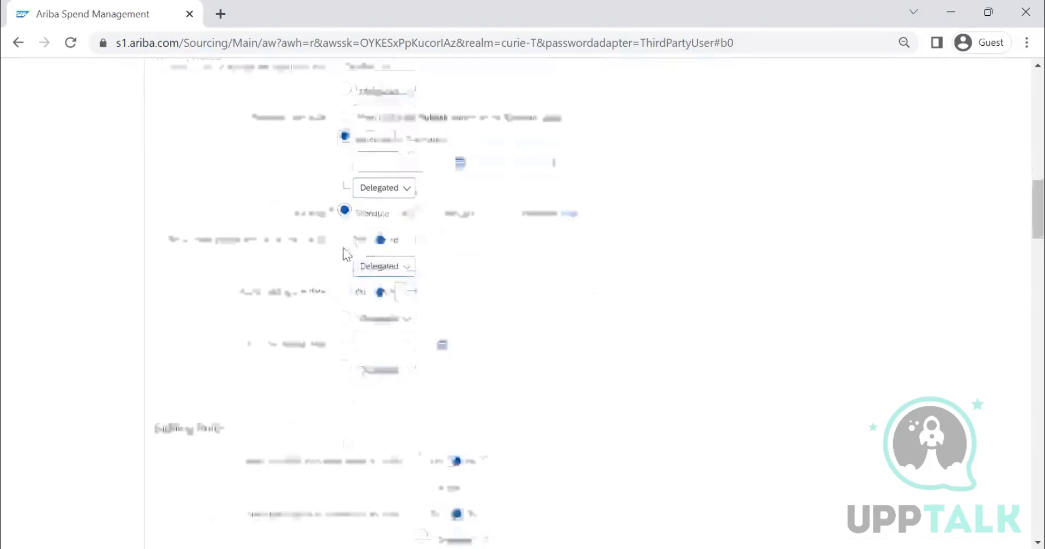
scroll(344, 253, down, 20)
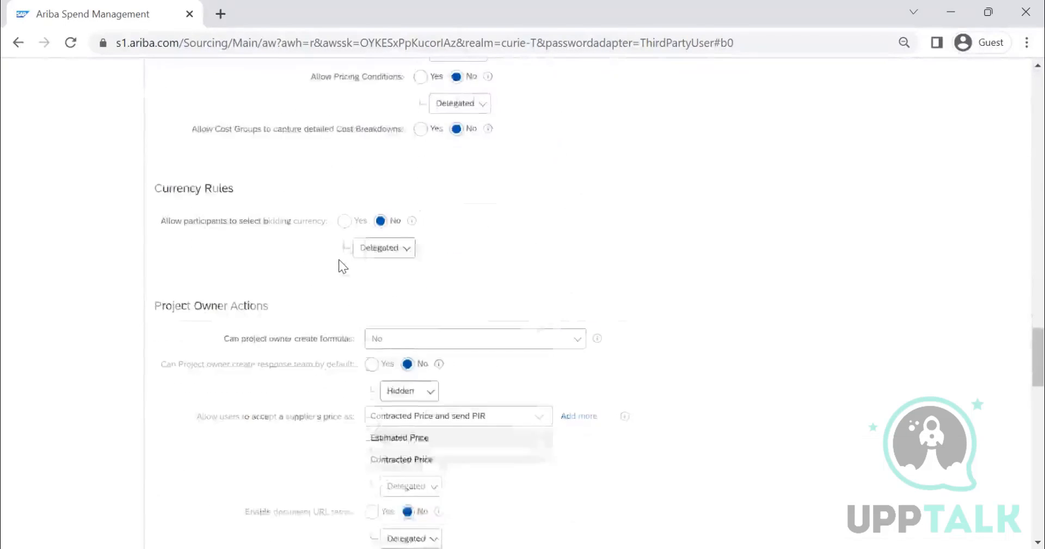
scroll(339, 259, down, 15)
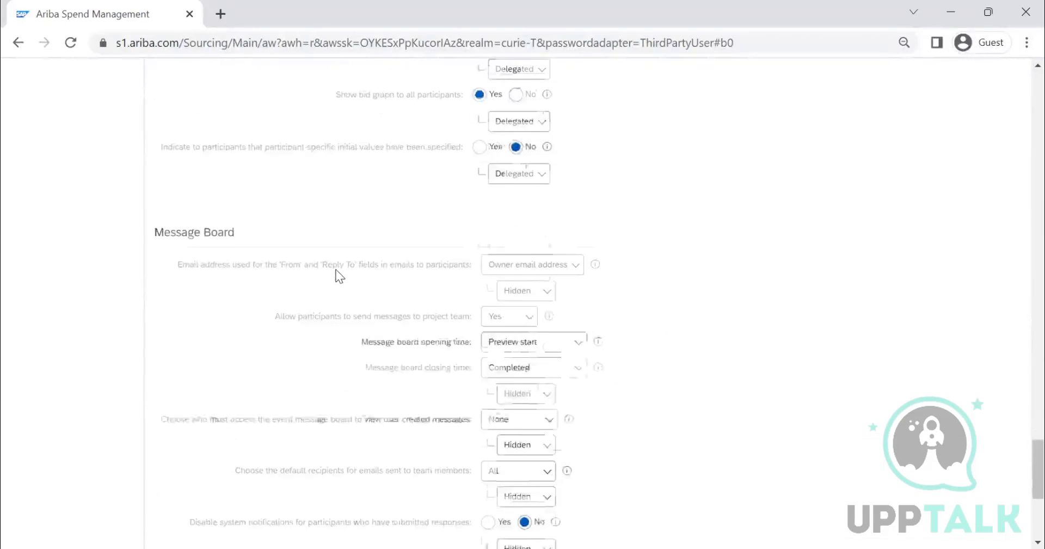
scroll(336, 271, down, 6)
scroll(269, 307, up, 3)
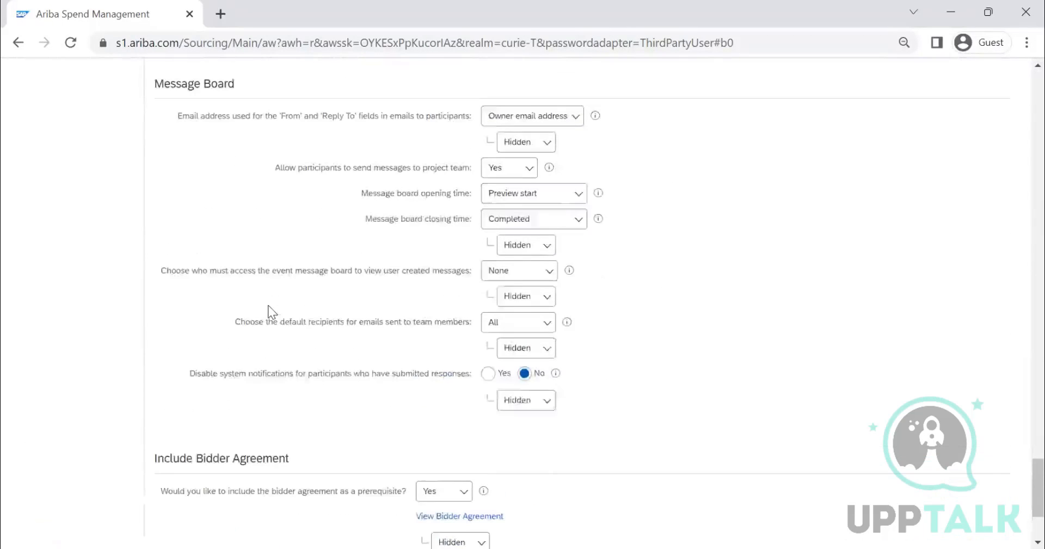
scroll(267, 304, up, 14)
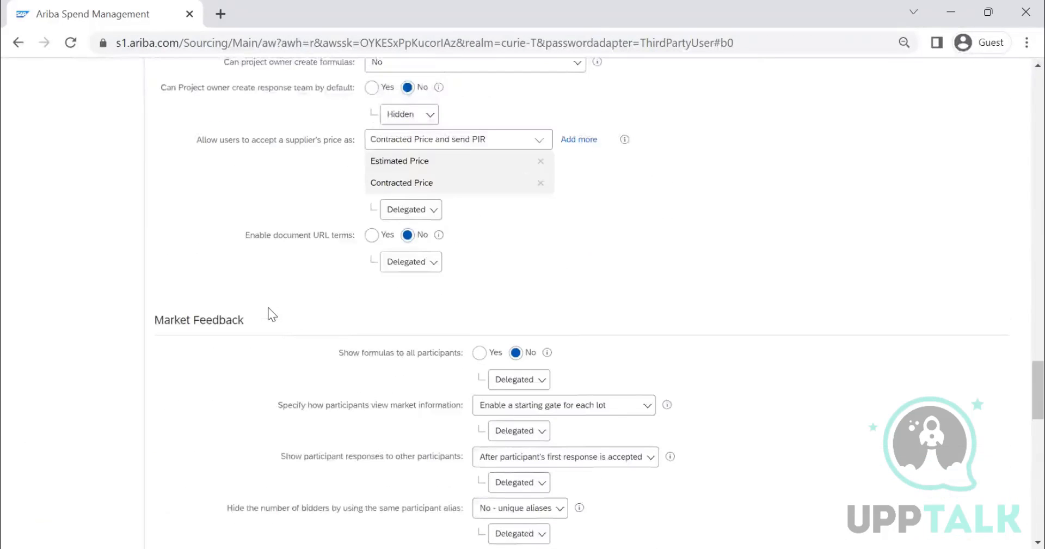
scroll(273, 315, up, 4)
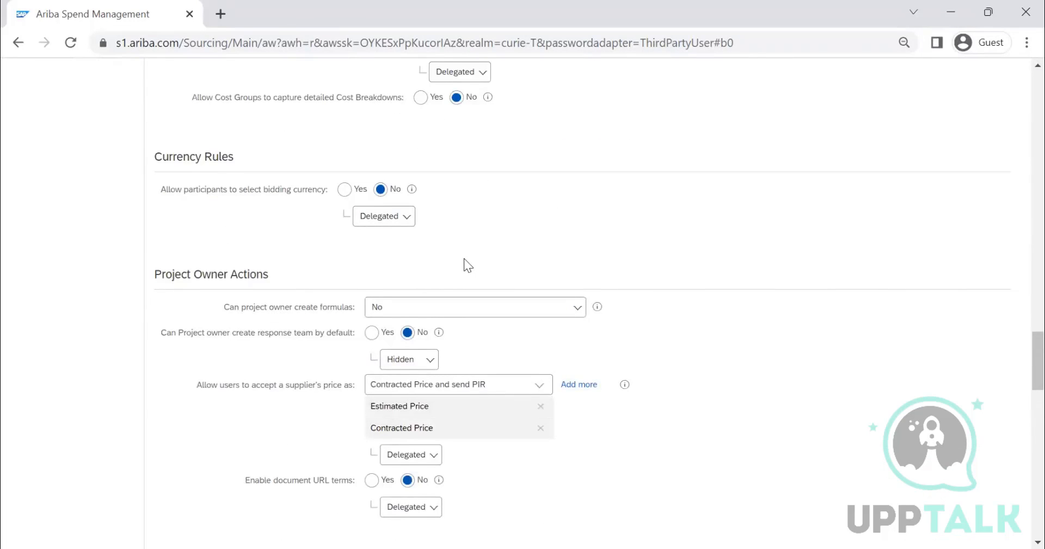
scroll(574, 267, up, 10)
scroll(568, 267, up, 10)
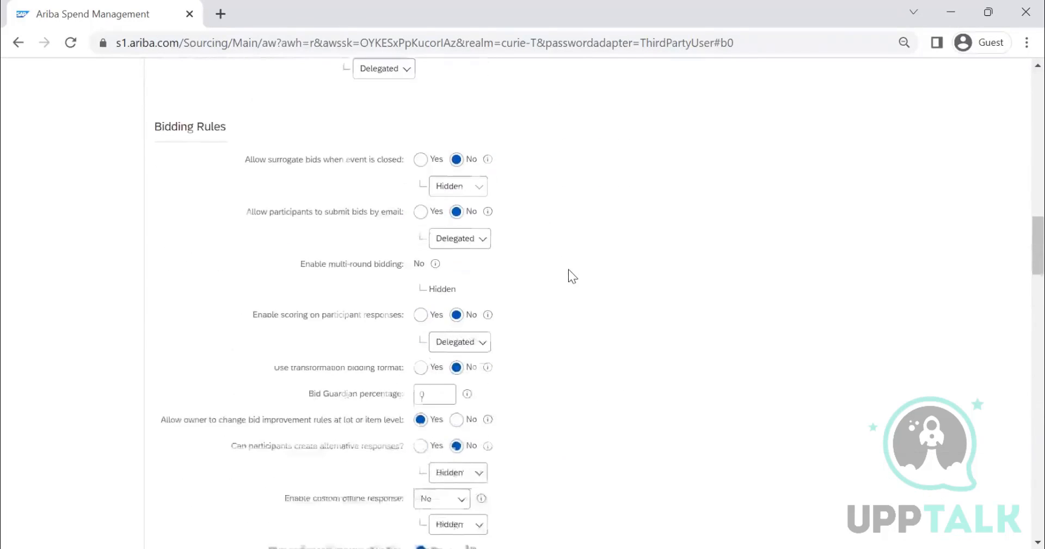
Step: Search the page for OWNER, go through its matches, and extend the search to OWNER SEE
key(ctrl+f)
text(OWNER)
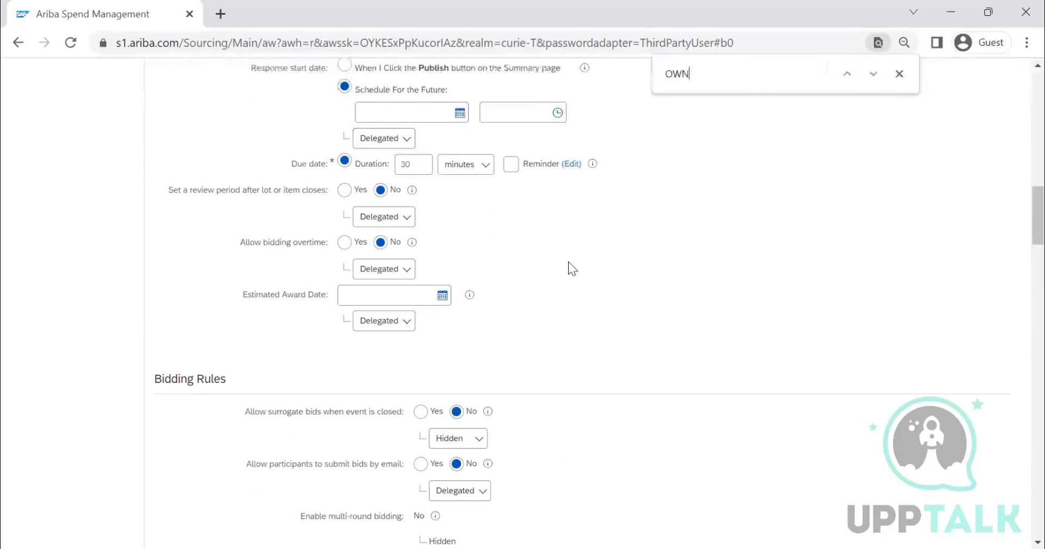
key(Return)
key(Return)
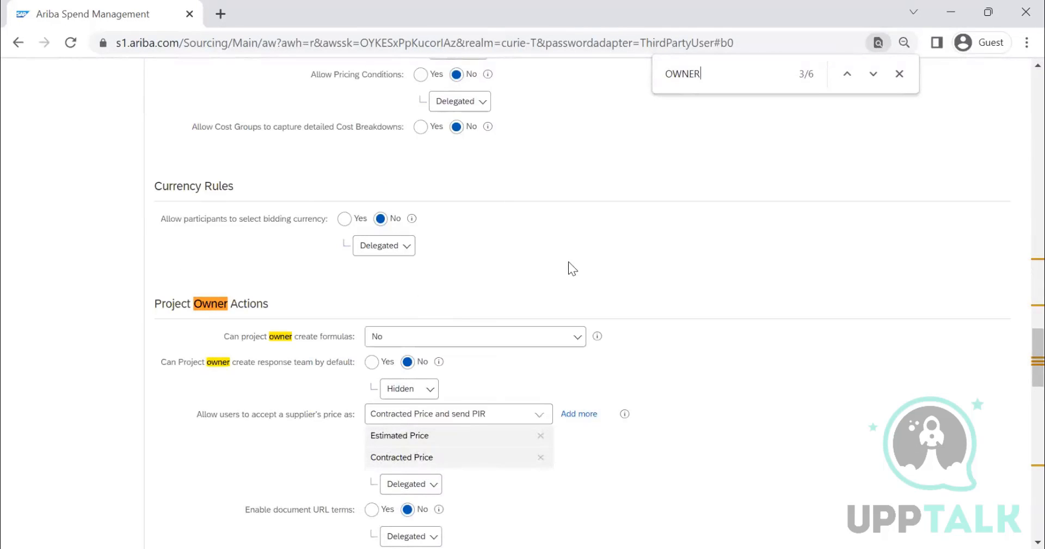
key(Return)
key(Return)
key(Return)
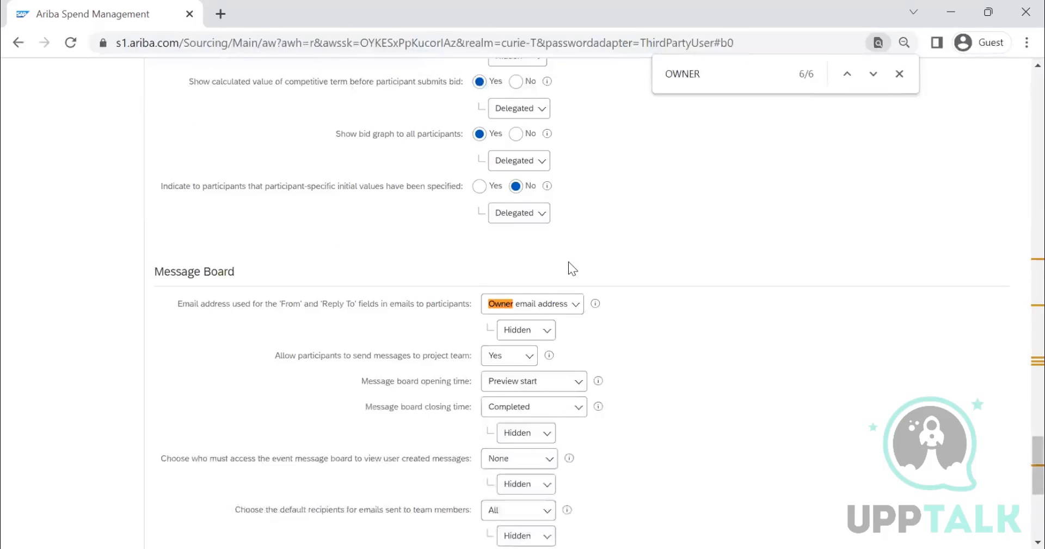
text(SEE)
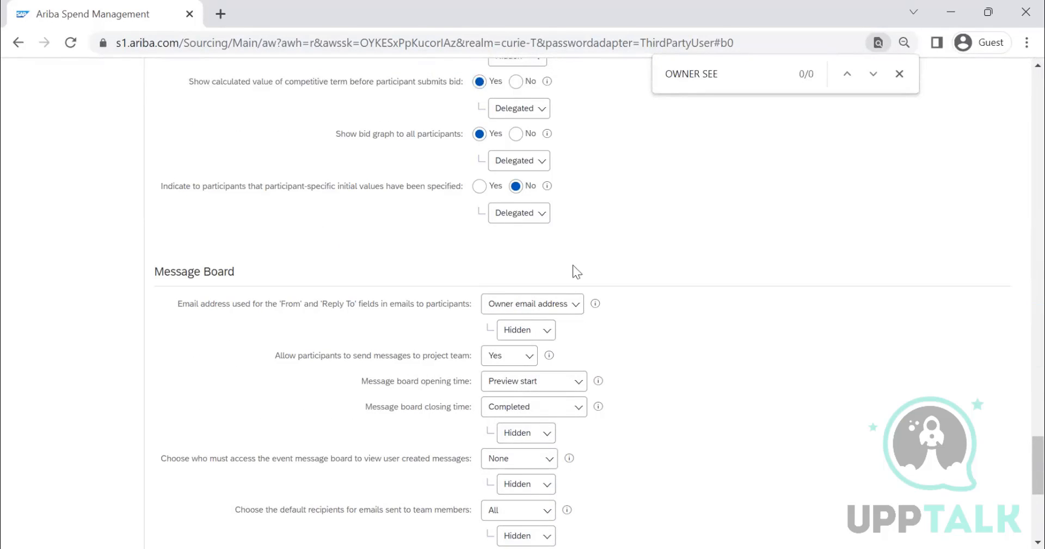
click(899, 75)
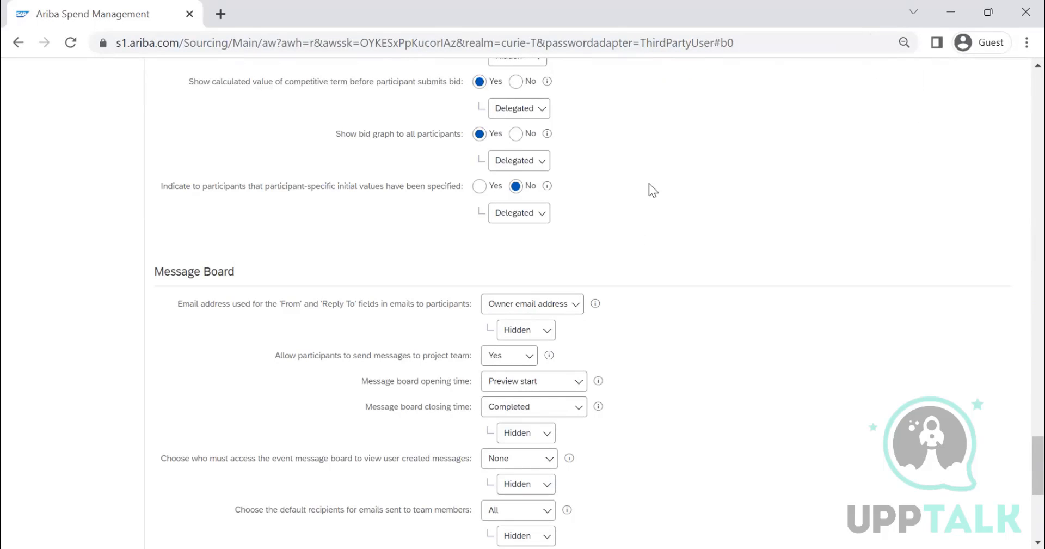
Step: Set the visibility of the Estimated Award Date timing rule to Hidden
scroll(649, 190, up, 15)
scroll(417, 240, down, 2)
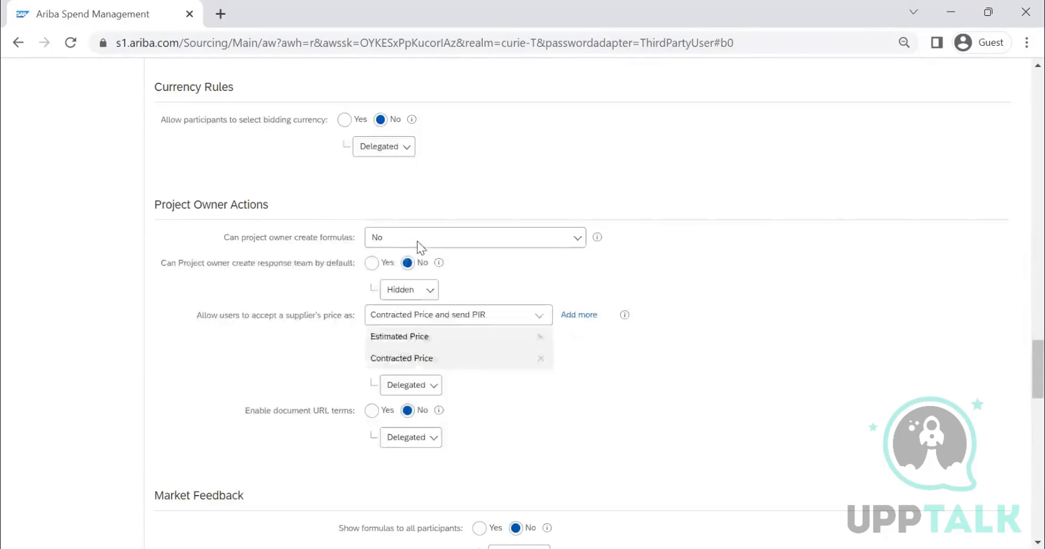
scroll(417, 241, down, 1)
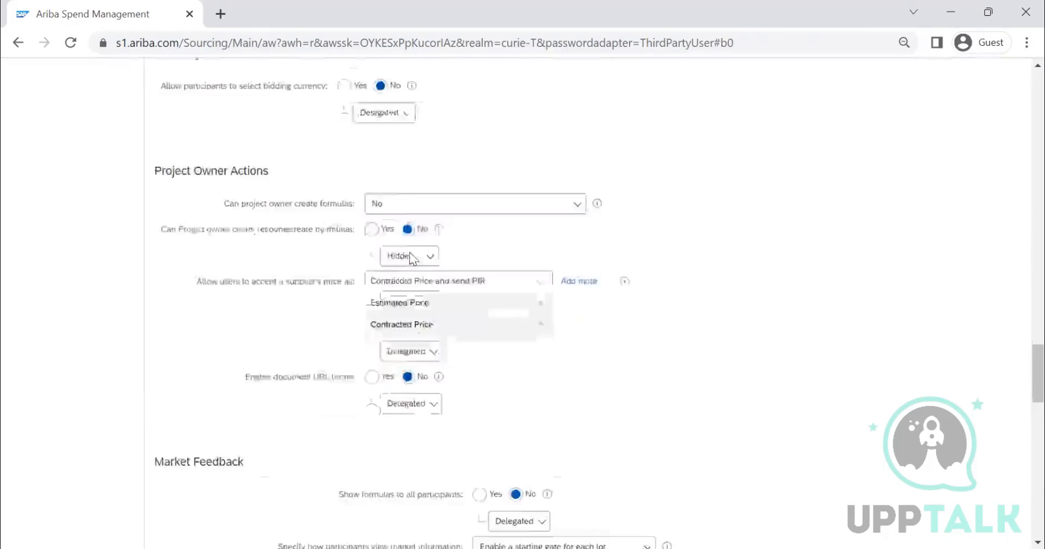
scroll(401, 270, up, 15)
scroll(292, 182, up, 5)
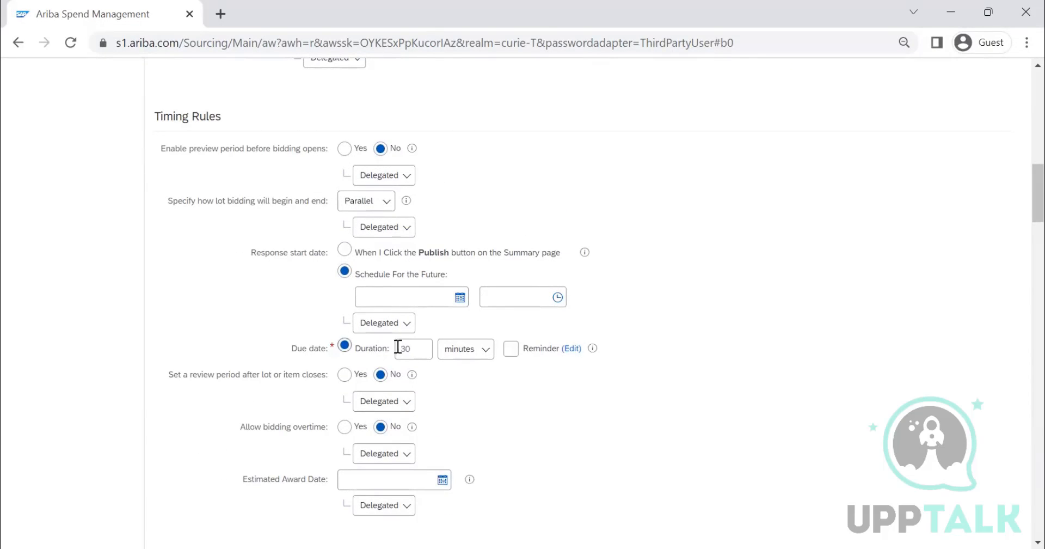
scroll(329, 260, down, 2)
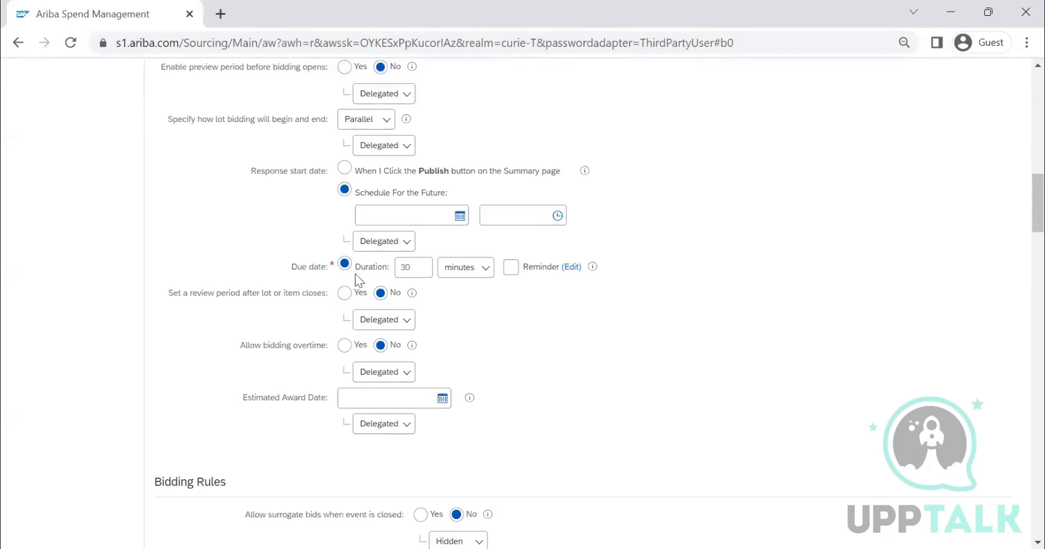
double_click(411, 268)
scroll(436, 381, down, 2)
click(388, 343)
click(388, 407)
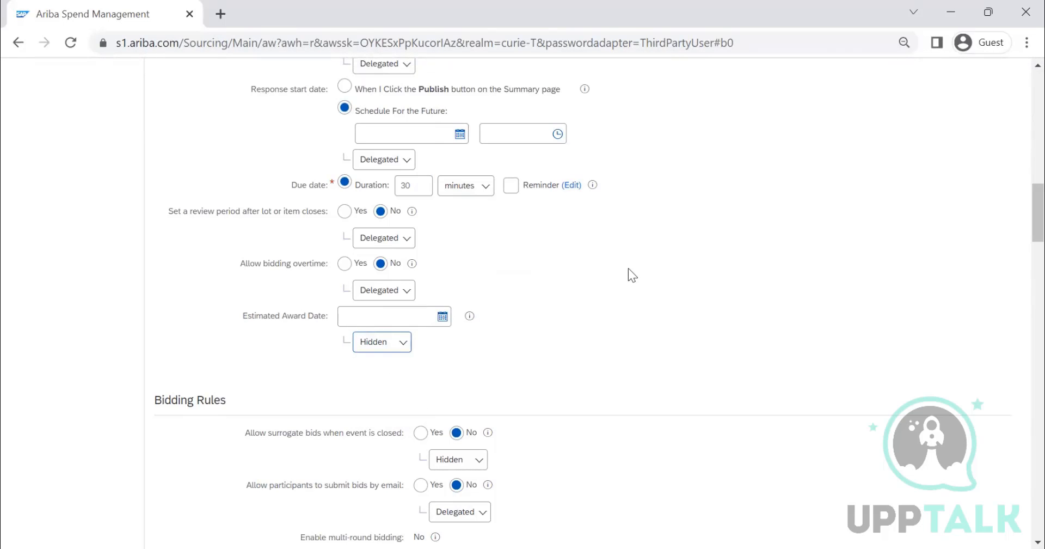
Step: Allow surrogate bids when the event is closed, and set the rule for submitting bids by email to Hidden
scroll(626, 270, down, 5)
scroll(626, 272, up, 10)
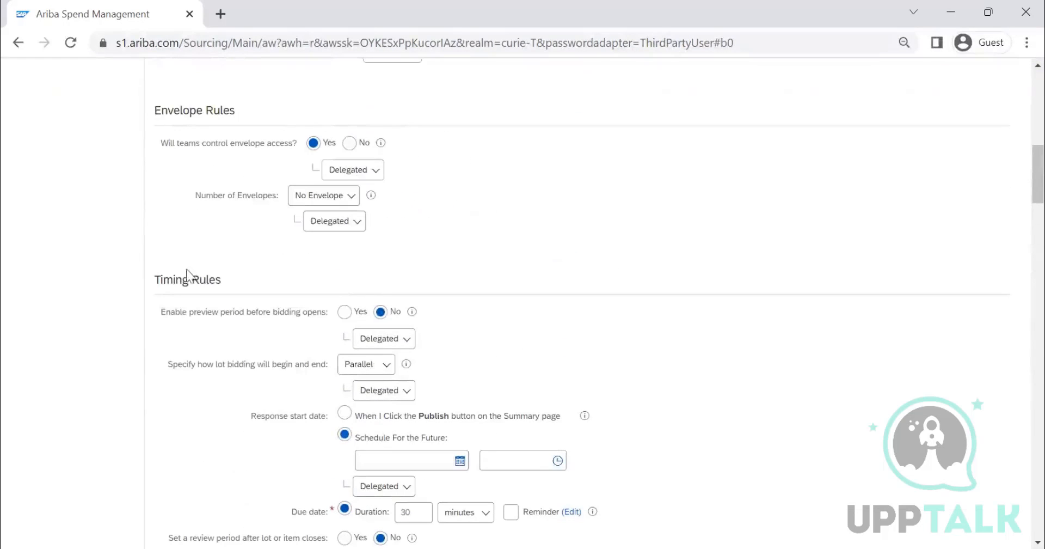
scroll(191, 277, down, 9)
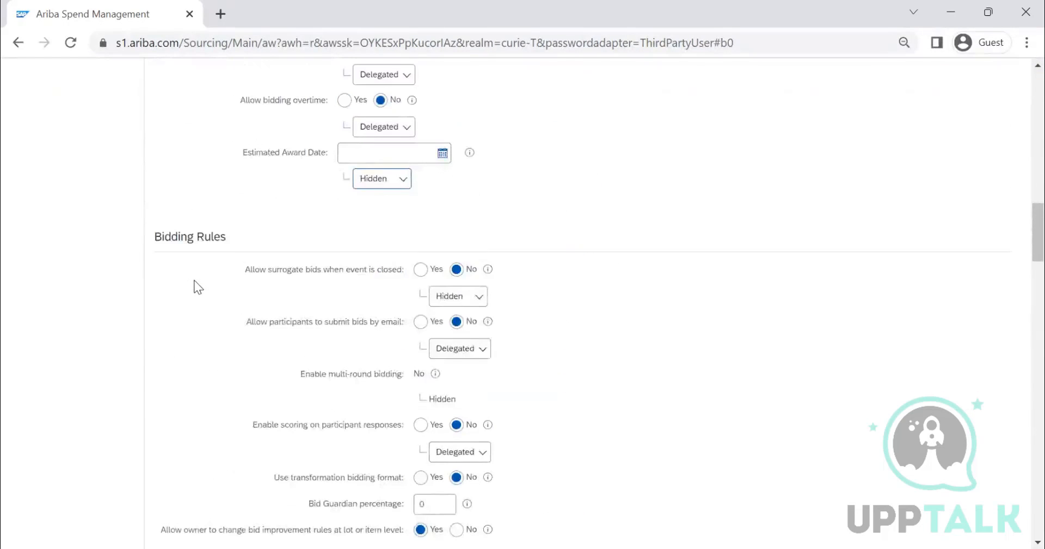
scroll(194, 280, down, 2)
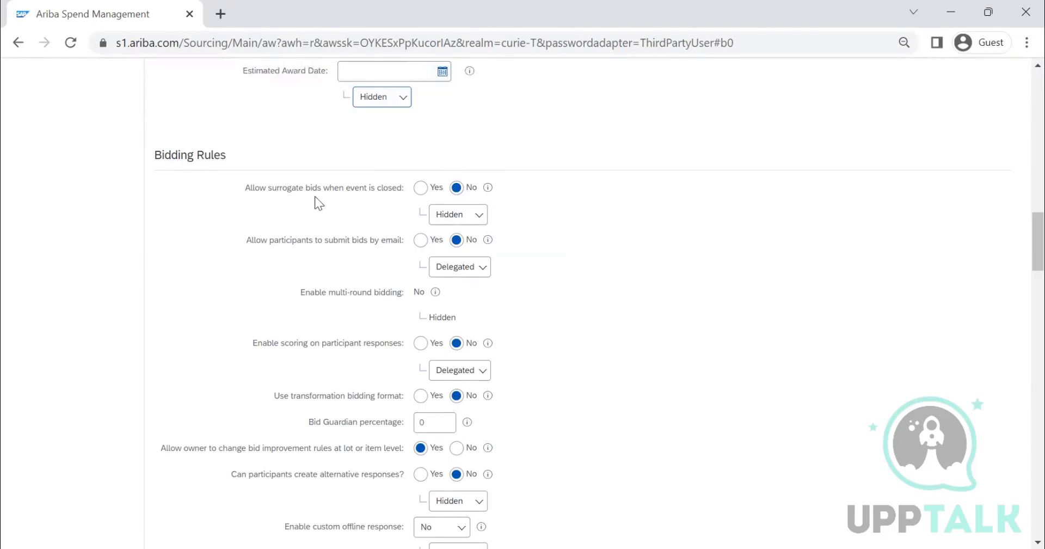
click(420, 189)
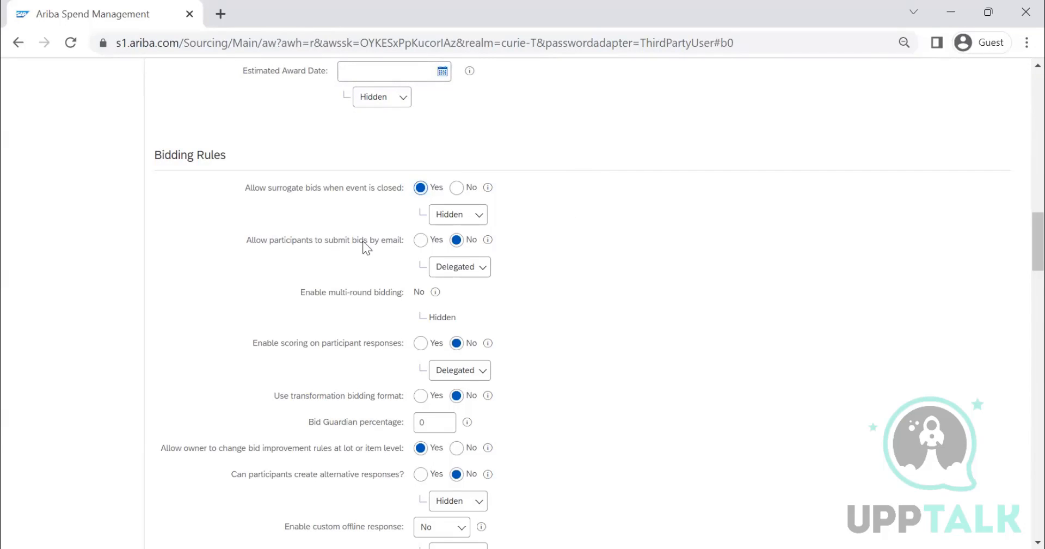
click(473, 267)
click(449, 323)
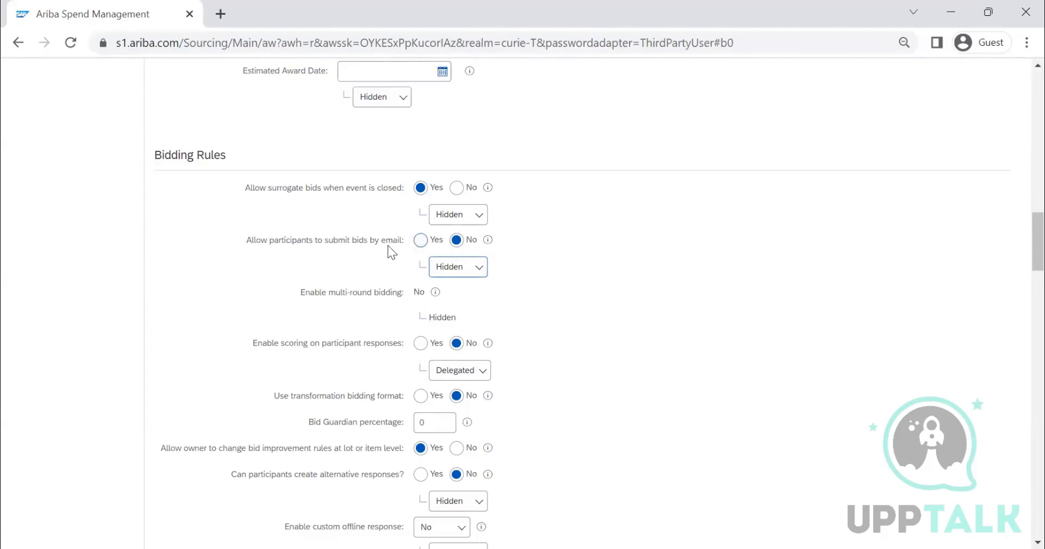
Step: Set the visibility of the bidding rule on participants creating alternative responses to Delegated
scroll(560, 245, down, 1)
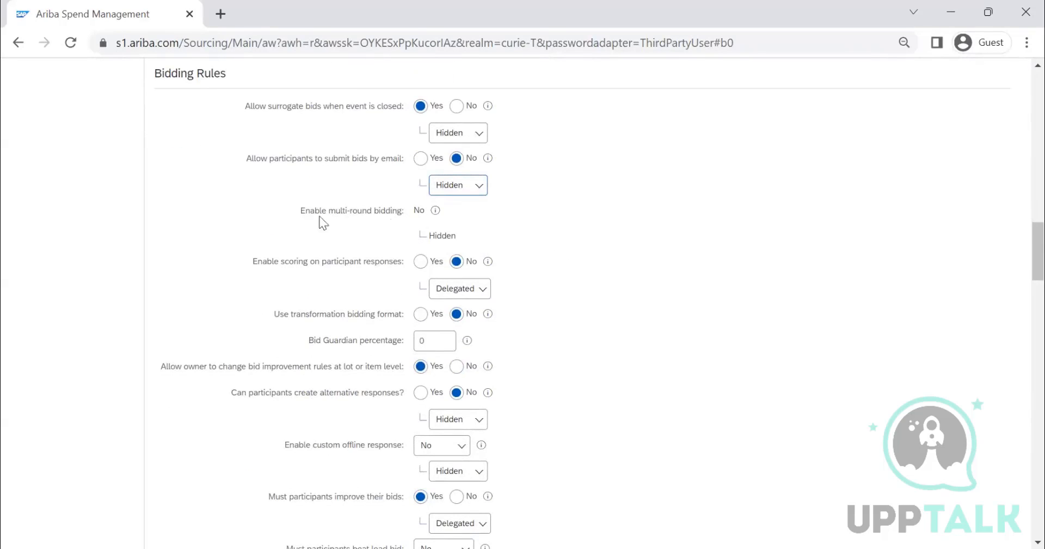
scroll(477, 225, down, 1)
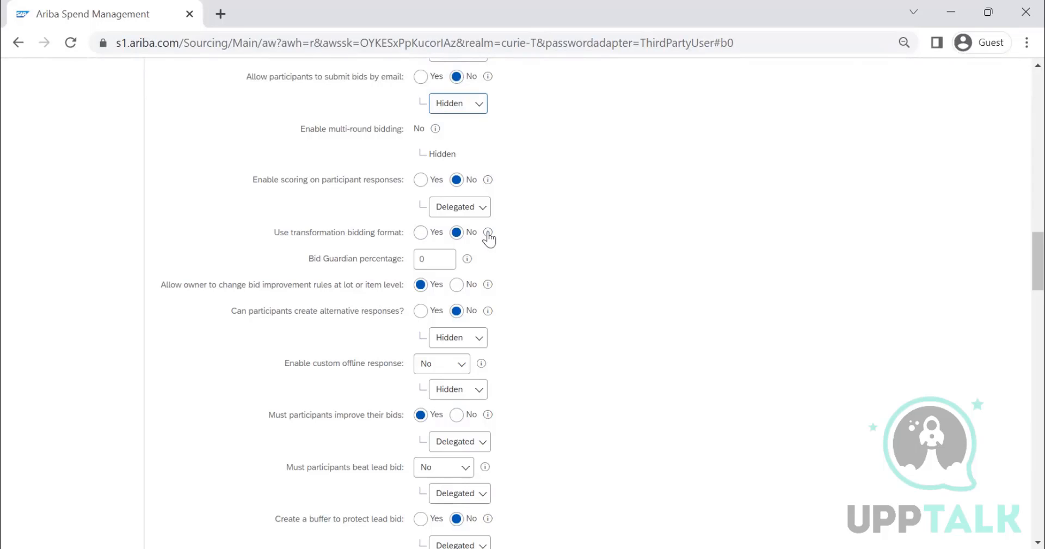
mouse_move(489, 237)
scroll(305, 252, down, 2)
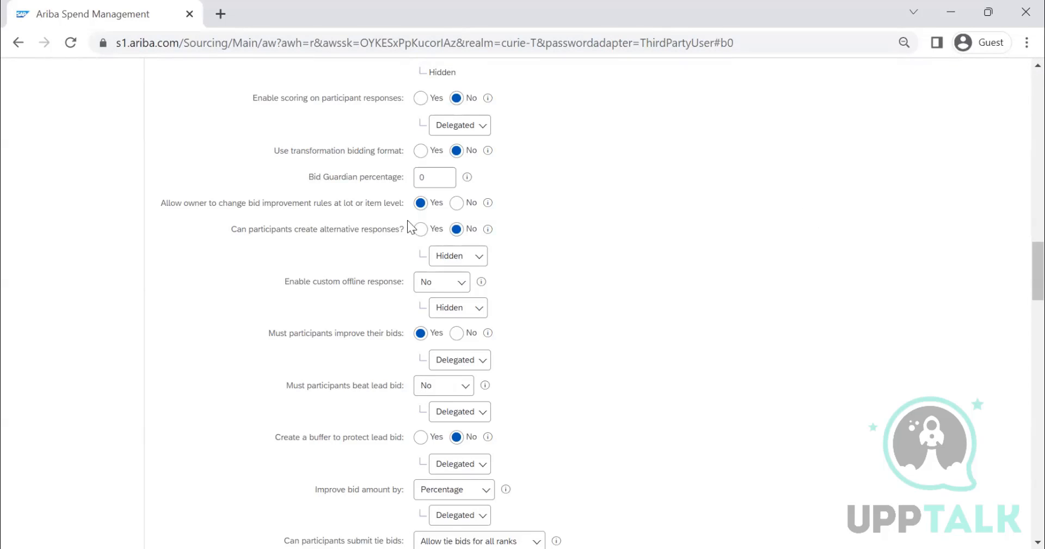
click(477, 256)
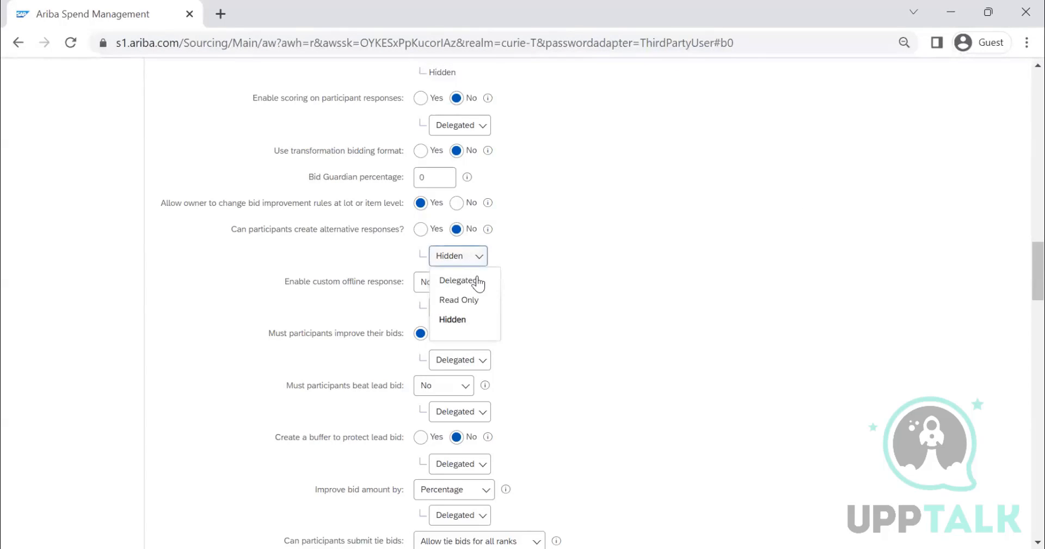
click(477, 280)
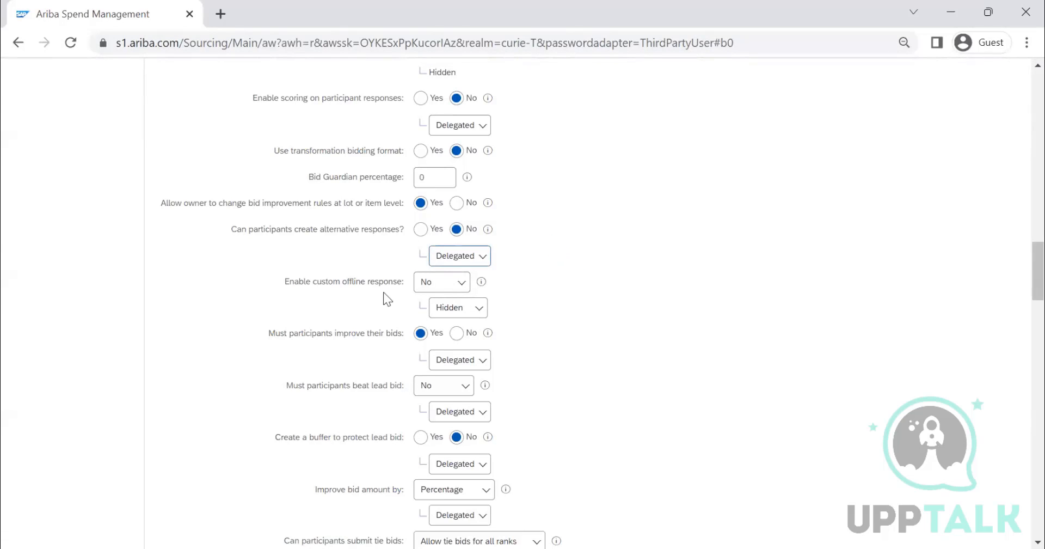
Step: Set the bidding rule for improving the bid amount to Nominal amount
scroll(381, 245, down, 3)
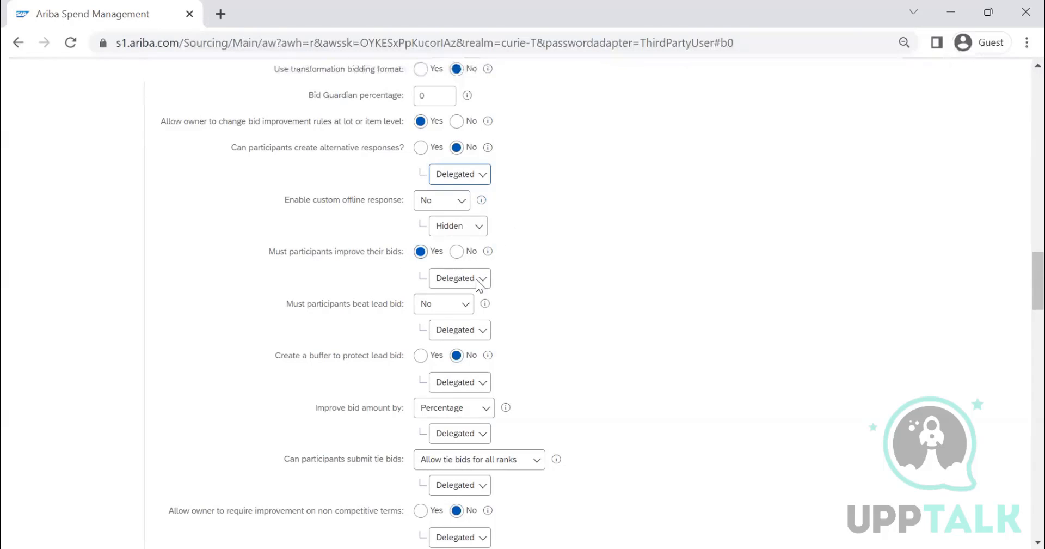
scroll(334, 261, down, 1)
scroll(335, 262, down, 2)
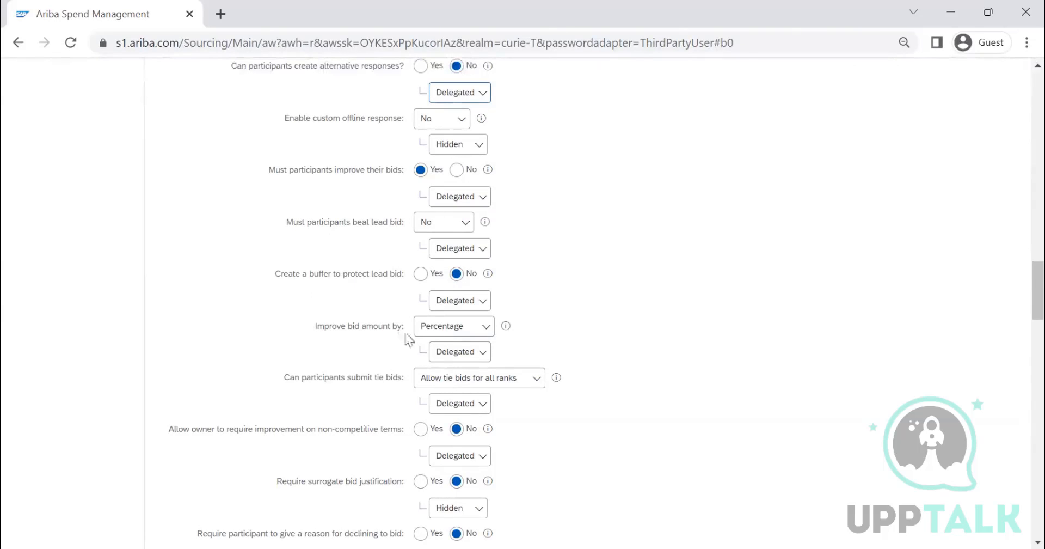
scroll(436, 283, down, 2)
click(457, 246)
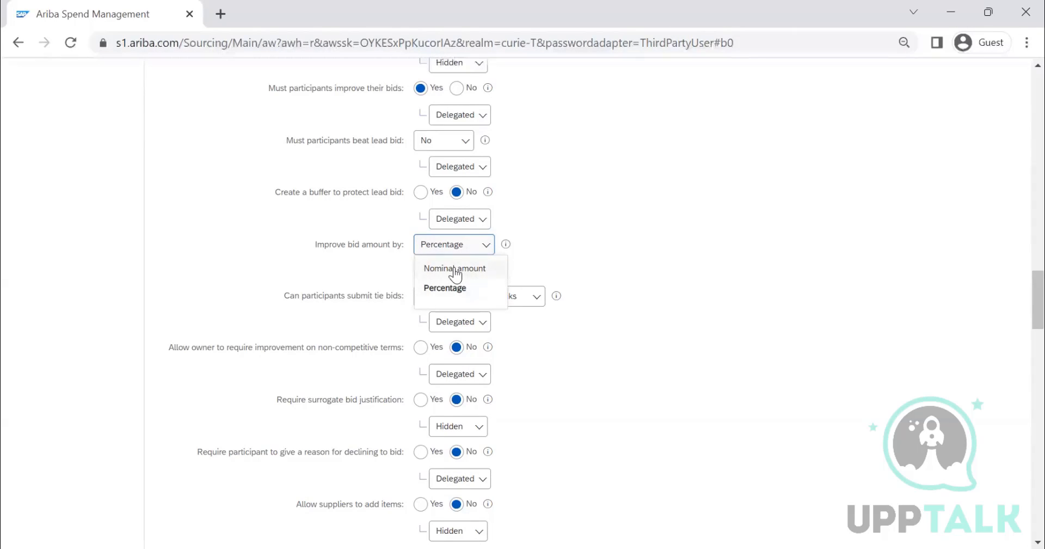
click(456, 270)
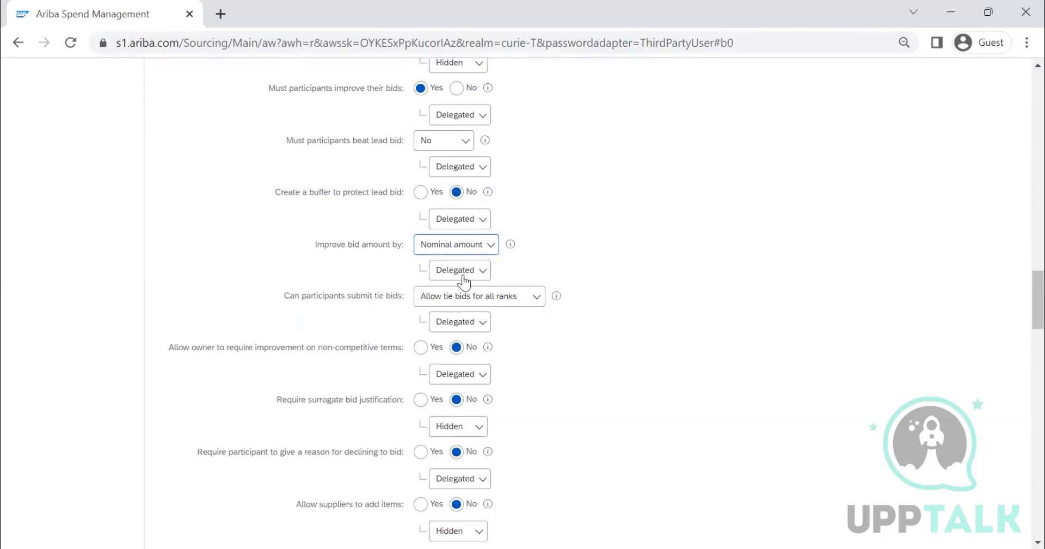
Step: Under Project Owner Actions, remove Contracted Price from the accepted supplier price types and set that rule's visibility to Hidden
scroll(464, 282, down, 1)
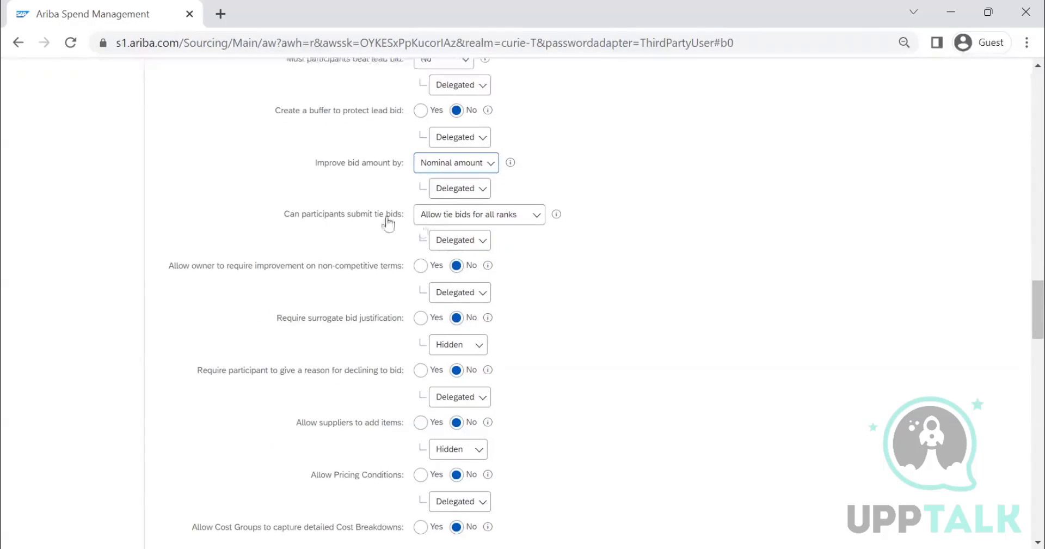
scroll(456, 343, down, 1)
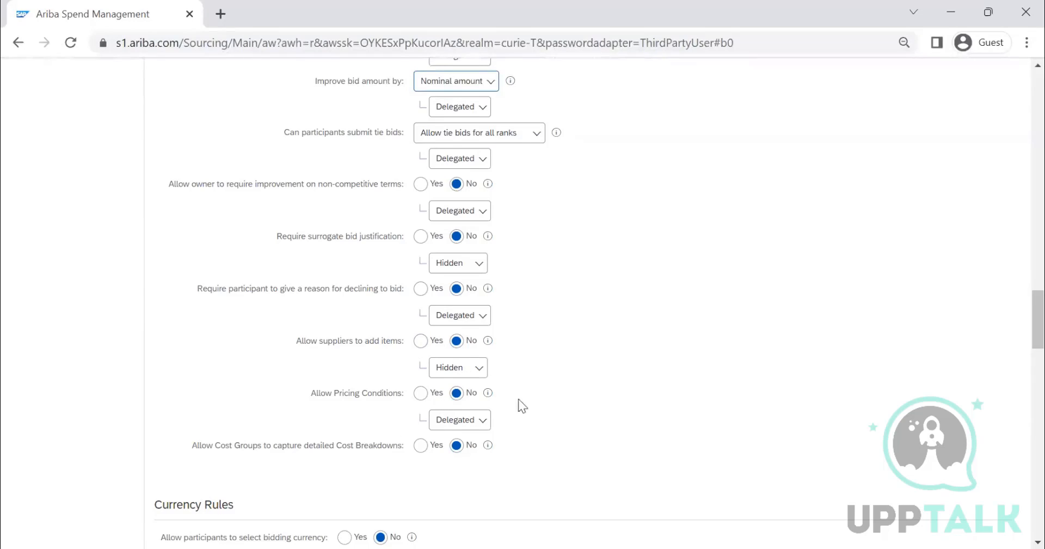
scroll(360, 443, up, 8)
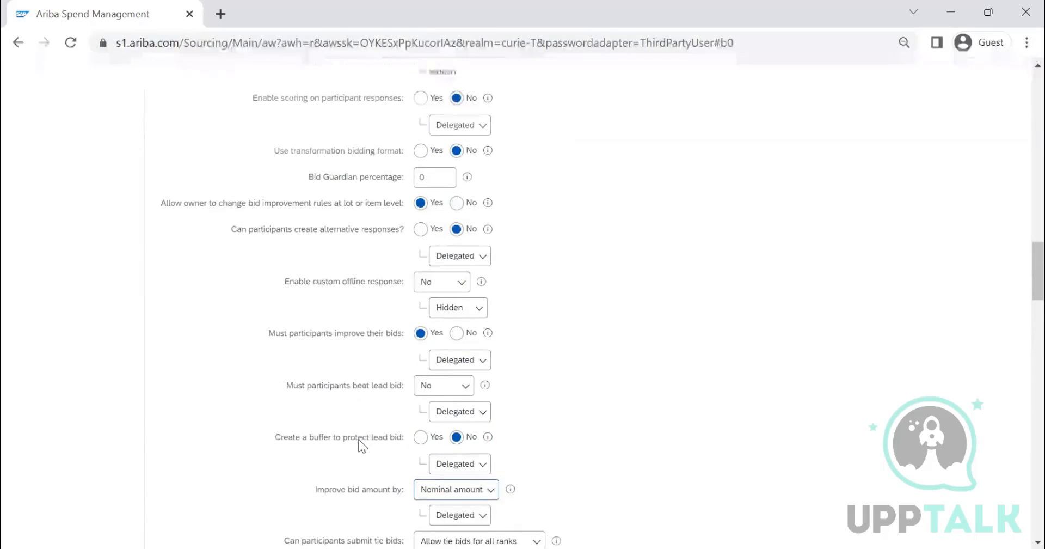
scroll(358, 442, up, 8)
scroll(230, 354, down, 20)
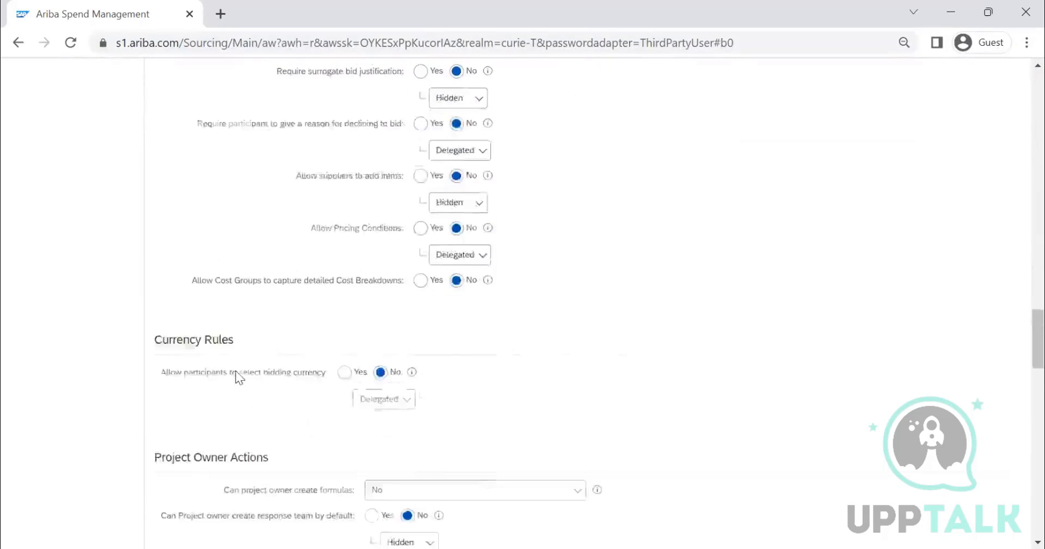
scroll(329, 294, up, 2)
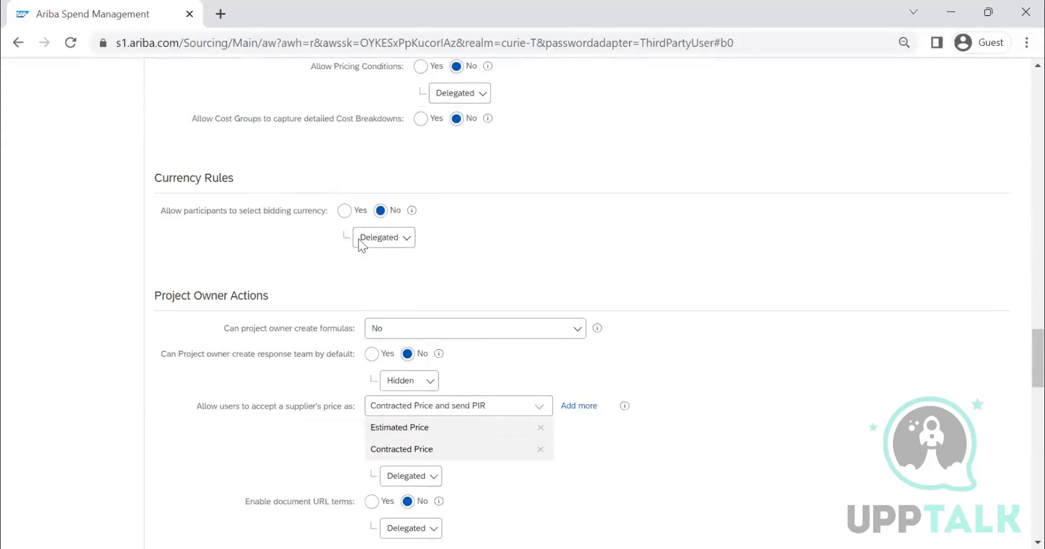
scroll(430, 251, down, 3)
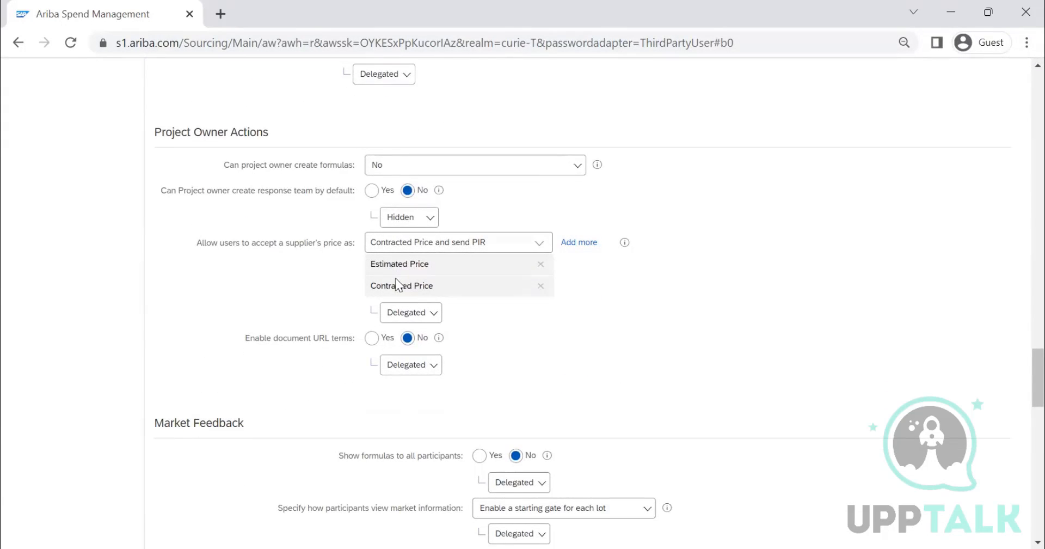
click(542, 244)
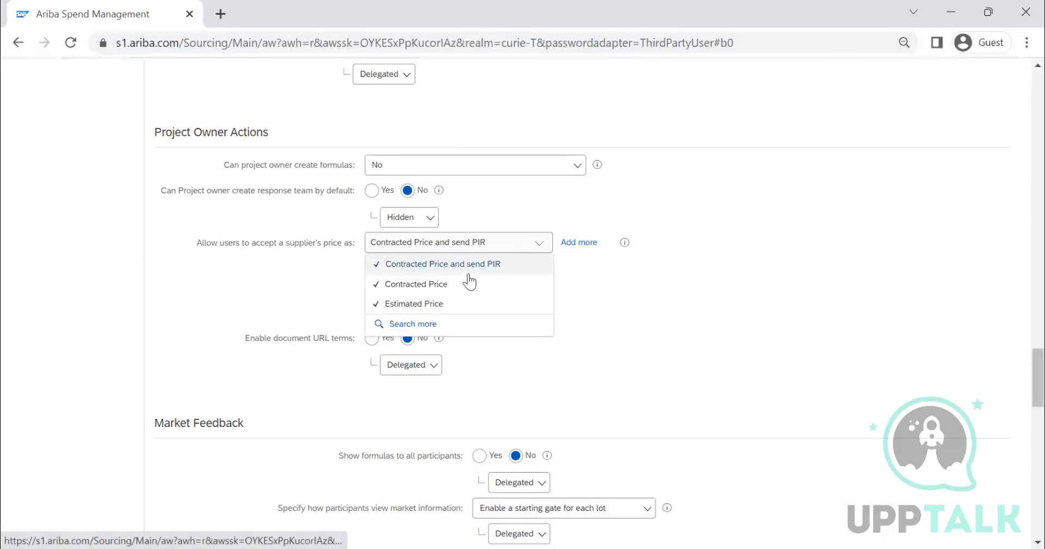
click(412, 284)
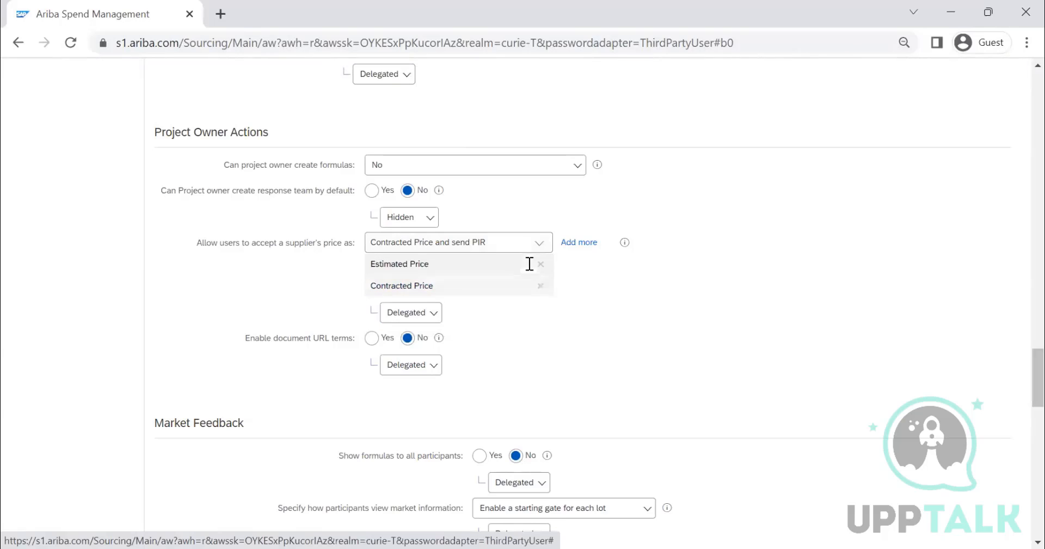
click(541, 286)
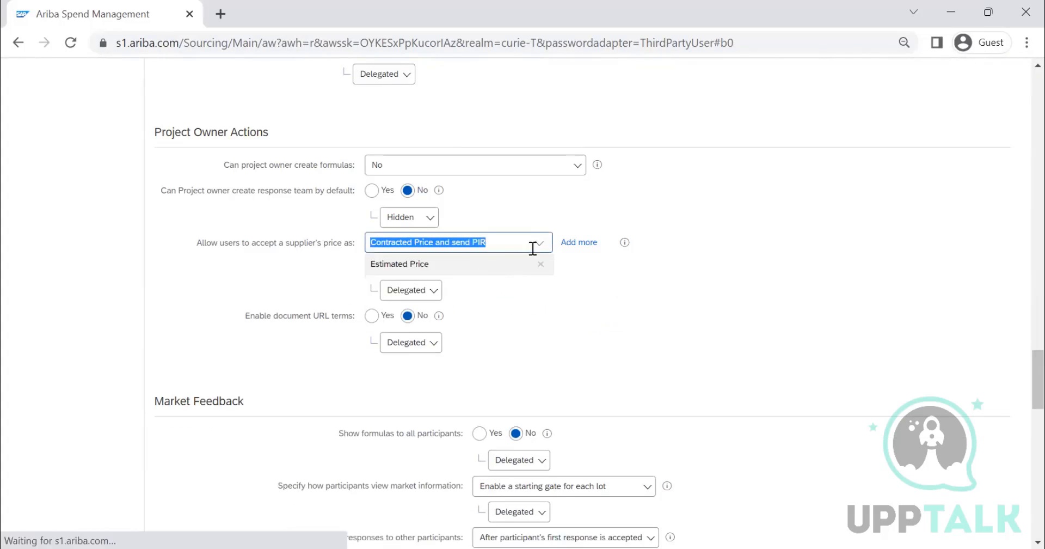
click(419, 294)
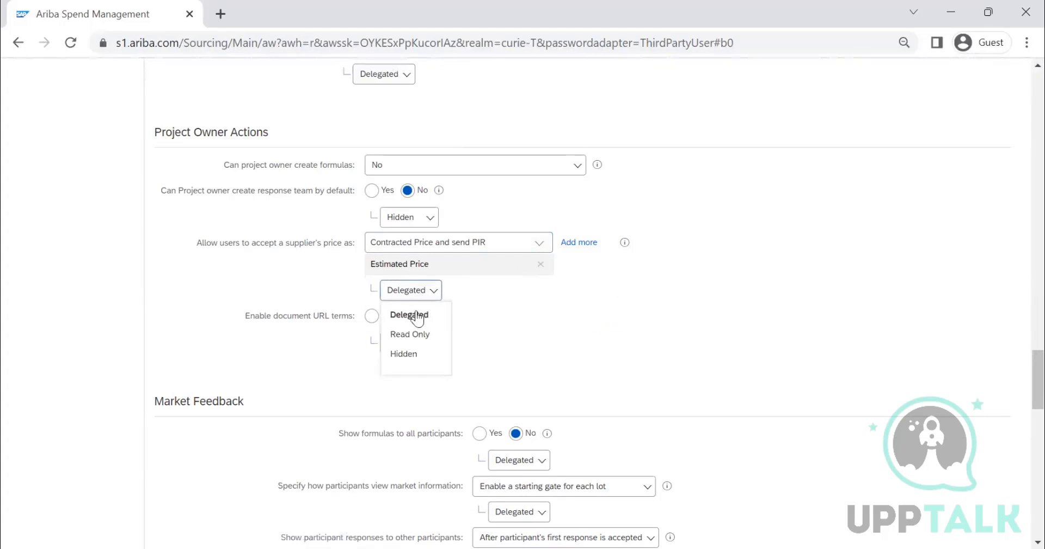
click(417, 354)
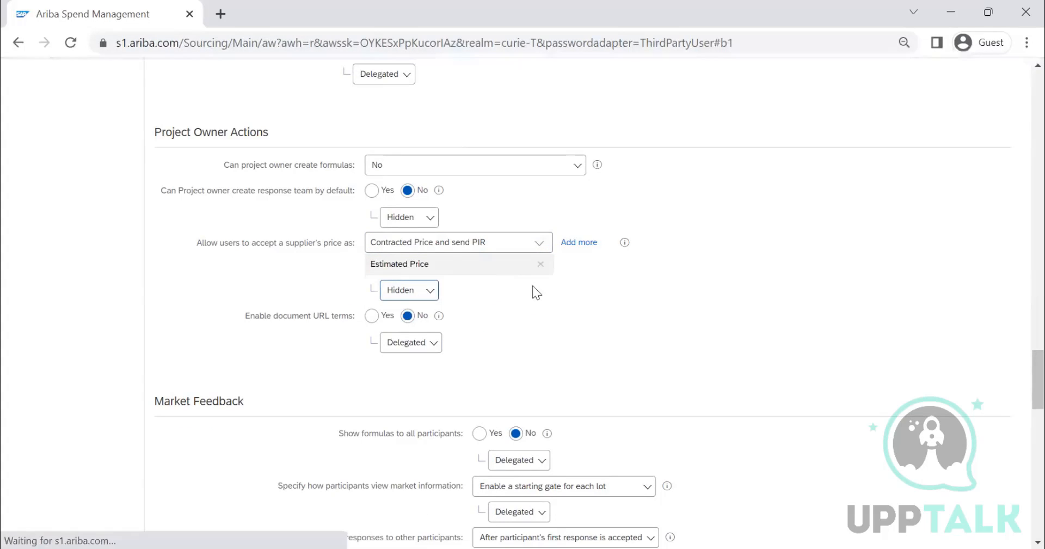
Step: Deselect Contracted Price and send PIR for accepting a supplier's price, keeping only Estimated Price
click(539, 245)
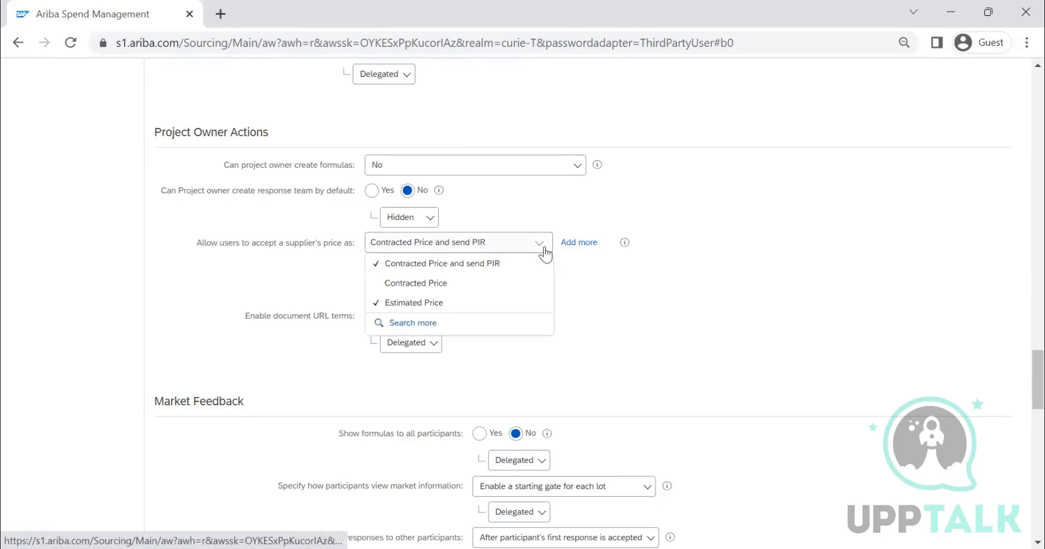
click(476, 322)
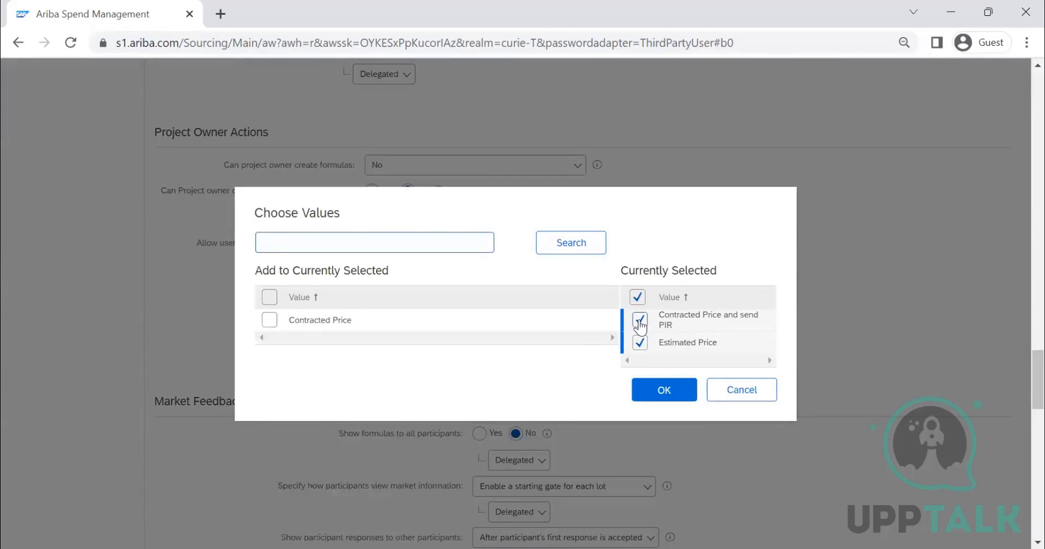
click(638, 319)
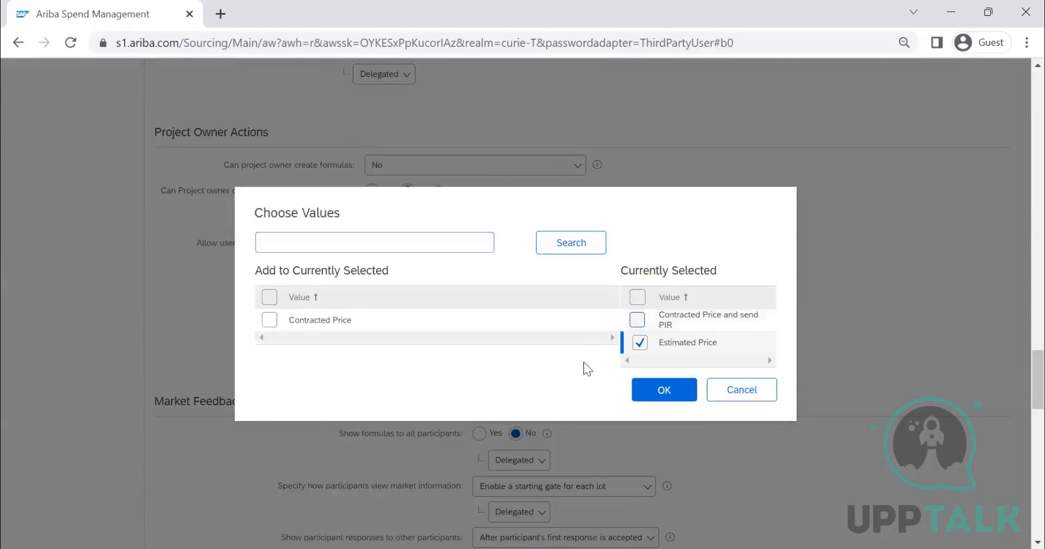
click(661, 392)
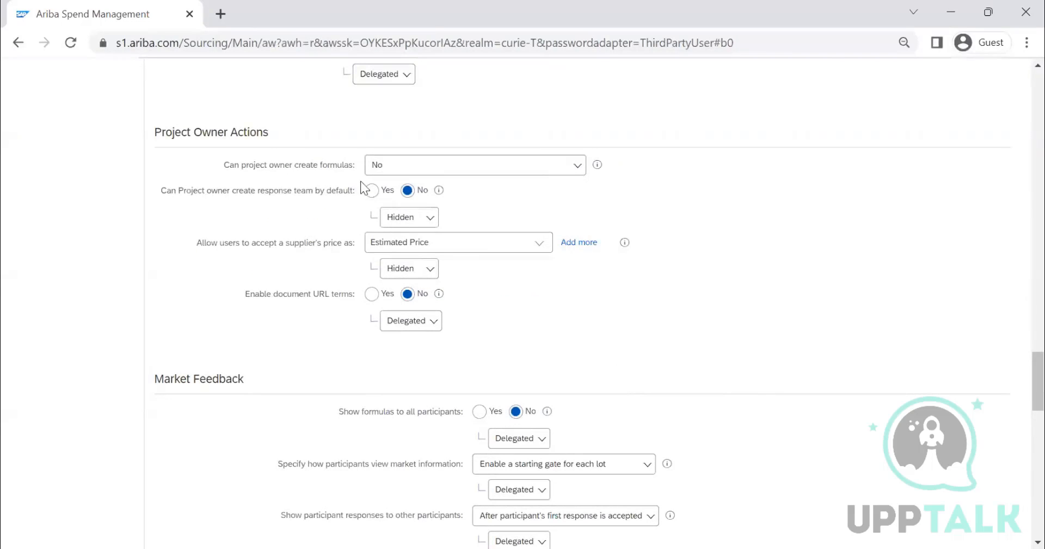
Step: Check the options for project owner formulas, then review the market feedback, message board and bidder agreement rules and the earlier rule sections
click(513, 166)
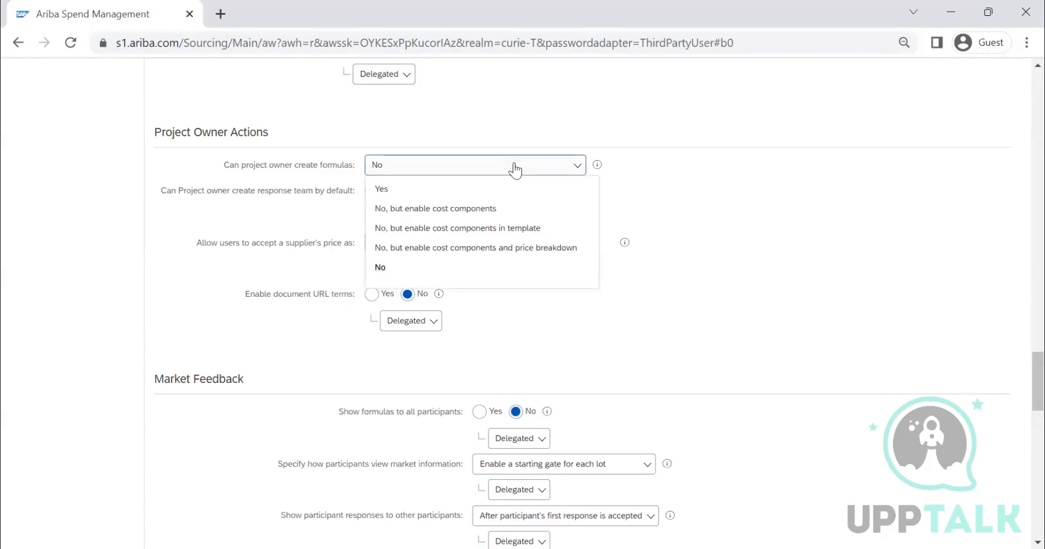
click(715, 175)
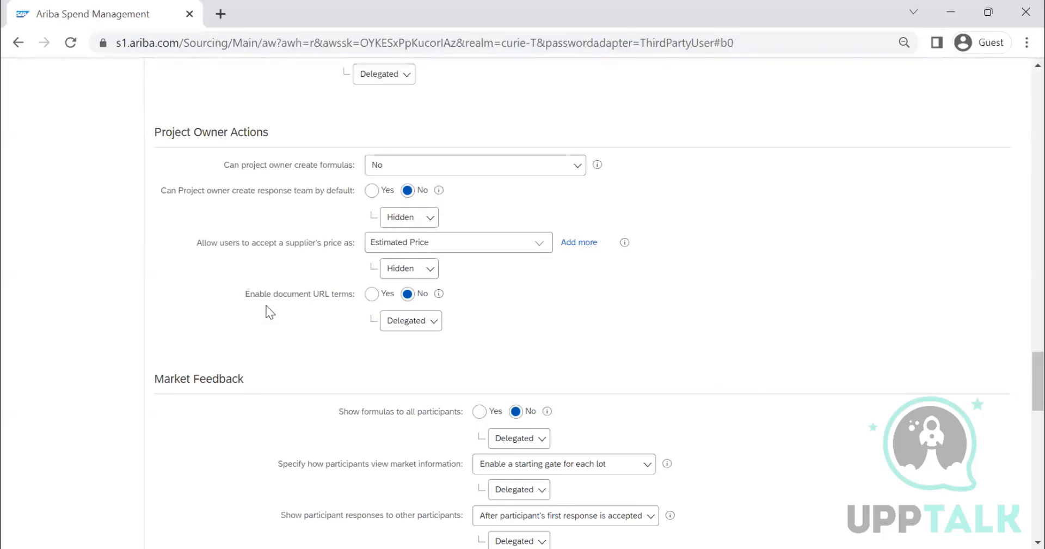
scroll(545, 316, down, 8)
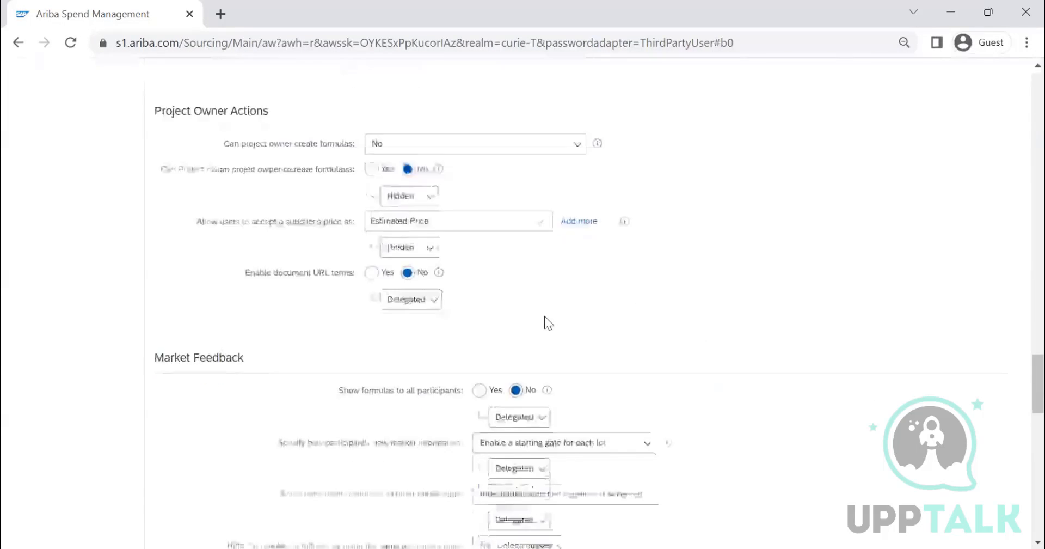
scroll(545, 321, down, 8)
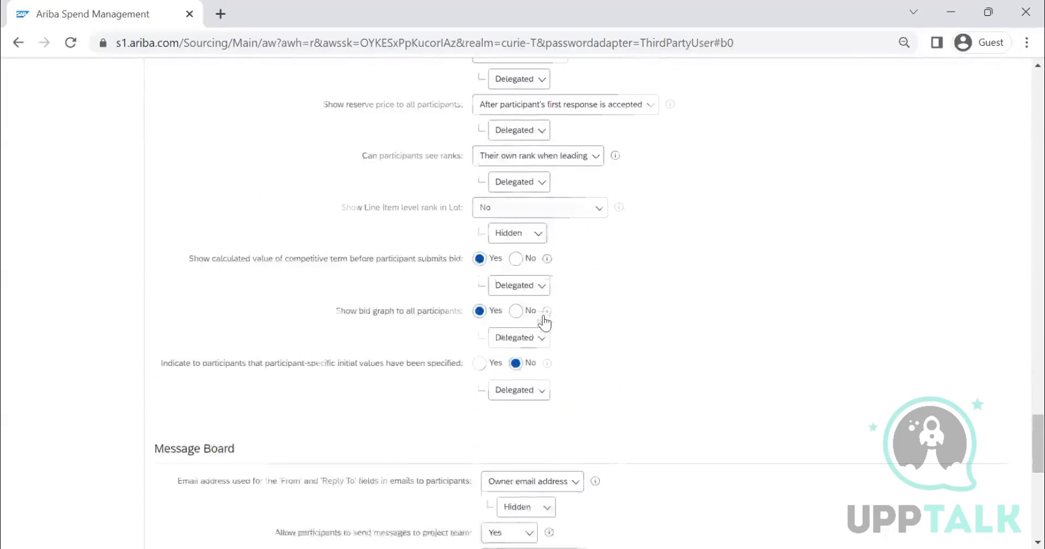
scroll(542, 314, down, 3)
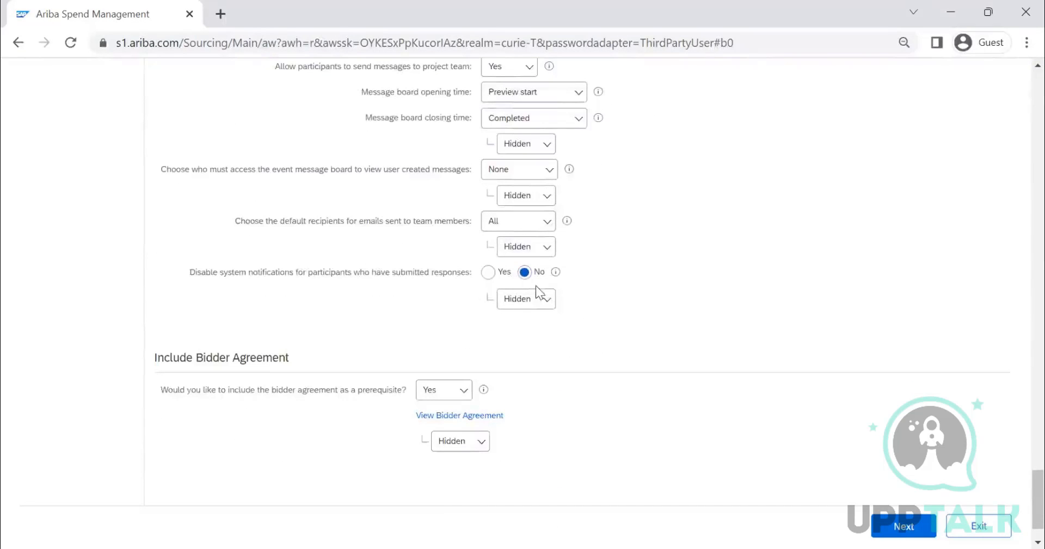
scroll(535, 285, up, 15)
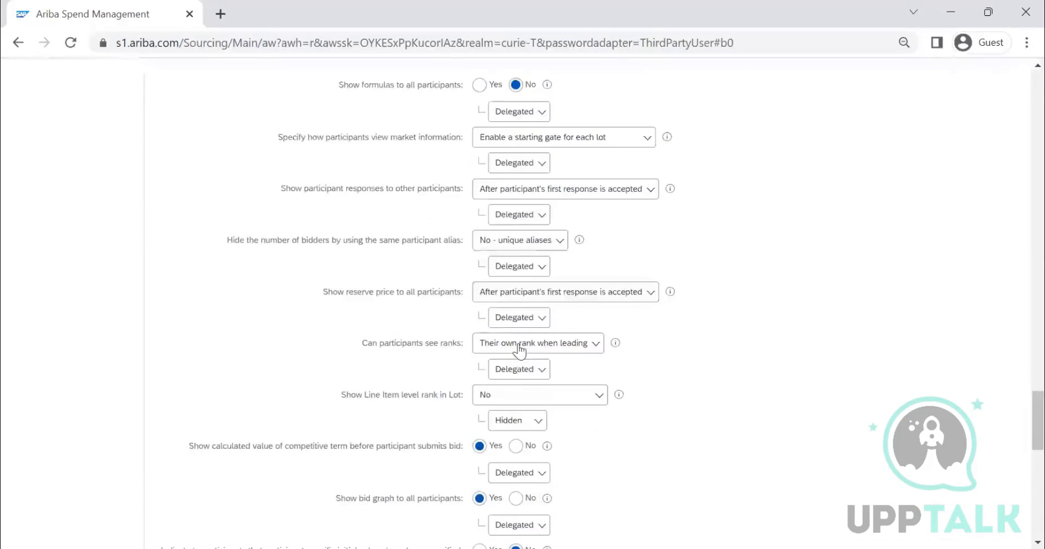
scroll(504, 333, up, 2)
scroll(256, 256, down, 2)
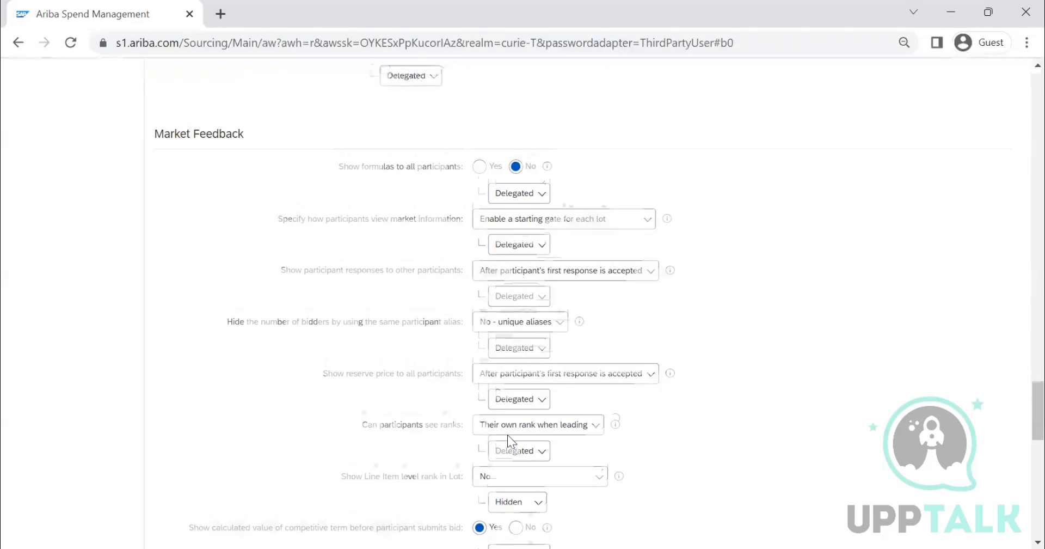
scroll(507, 435, down, 2)
scroll(385, 220, up, 2)
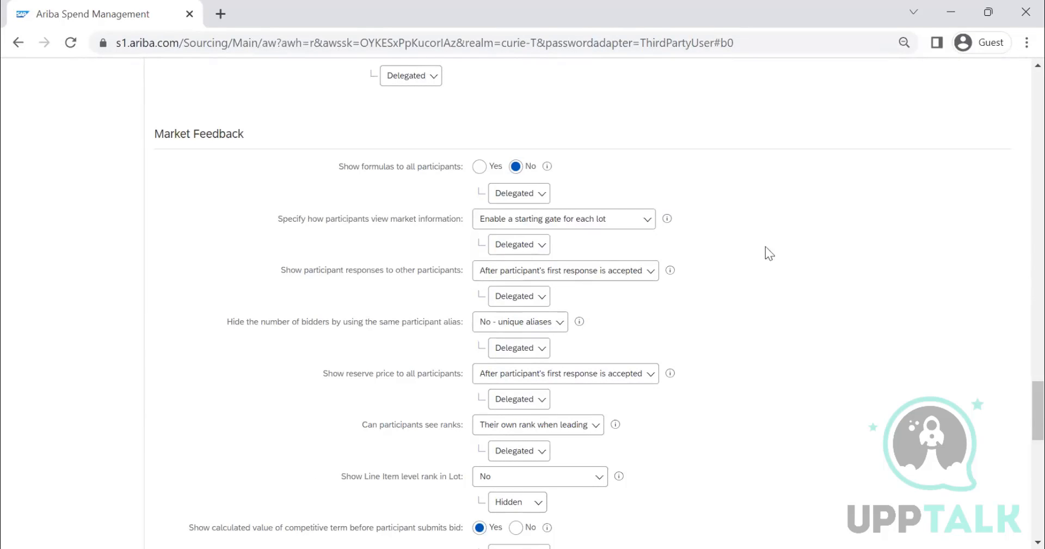
scroll(765, 249, up, 15)
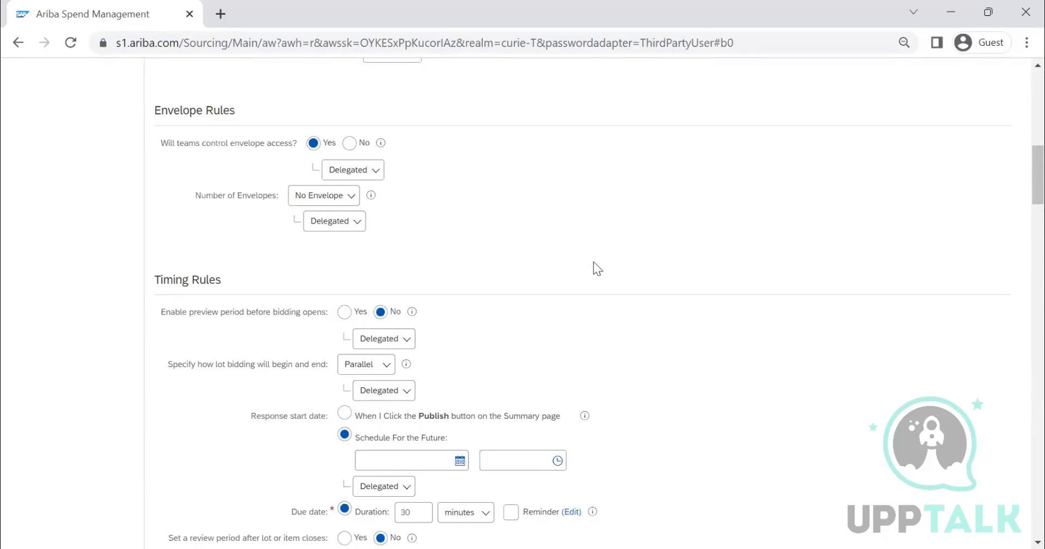
scroll(593, 262, up, 8)
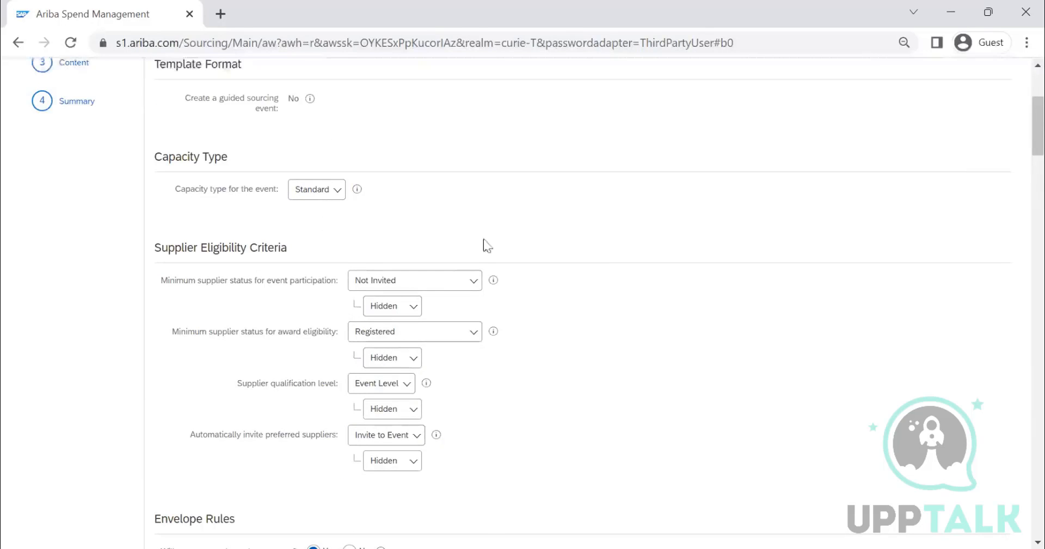
scroll(420, 402, up, 3)
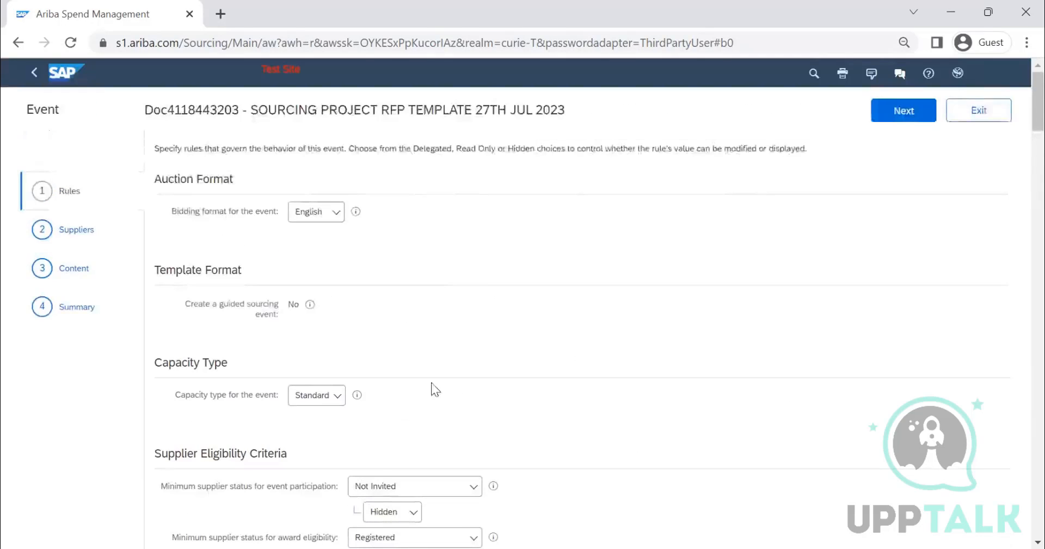
Step: Examine the capacity types offered for the event and leave the type set to Standard
scroll(431, 382, down, 2)
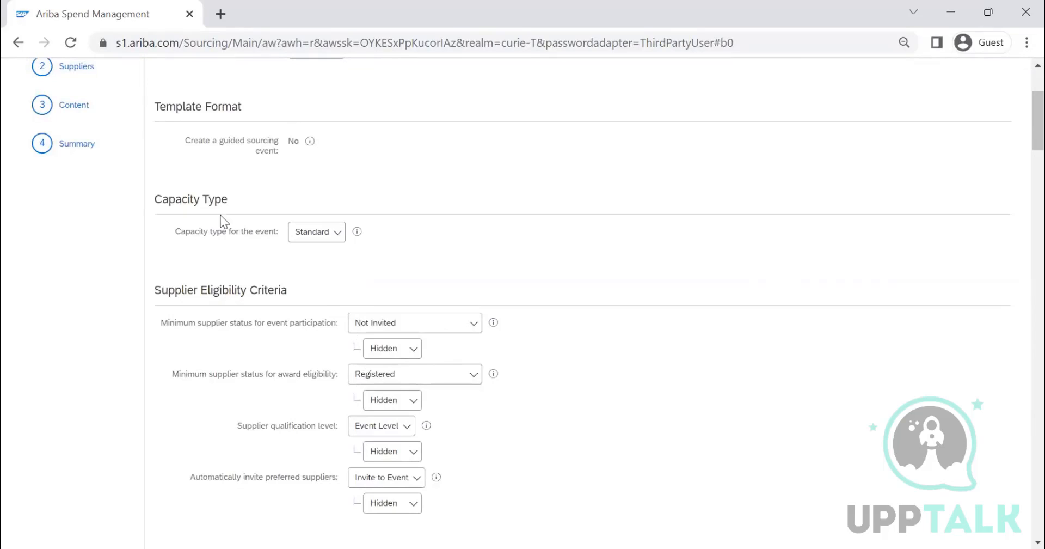
click(305, 240)
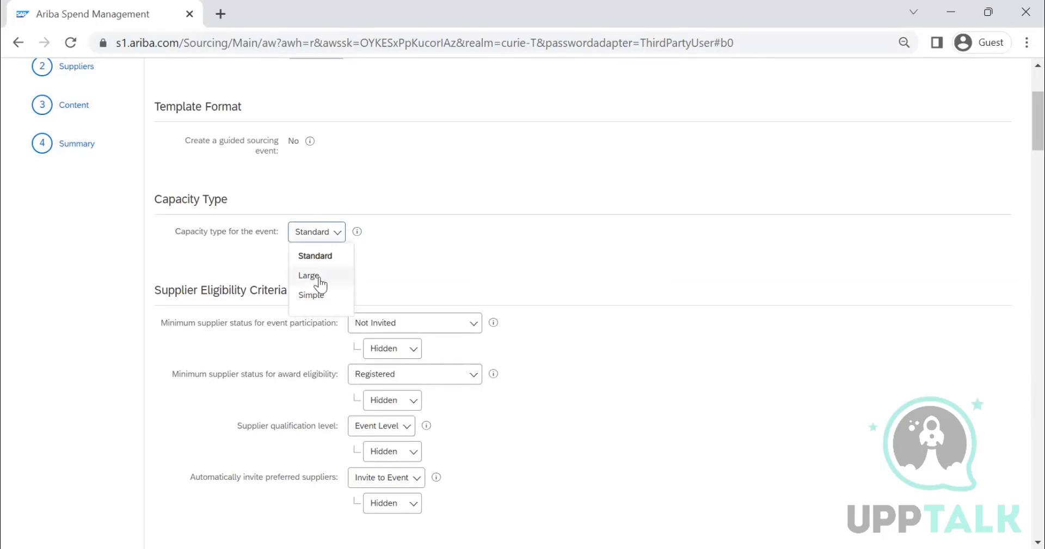
click(315, 256)
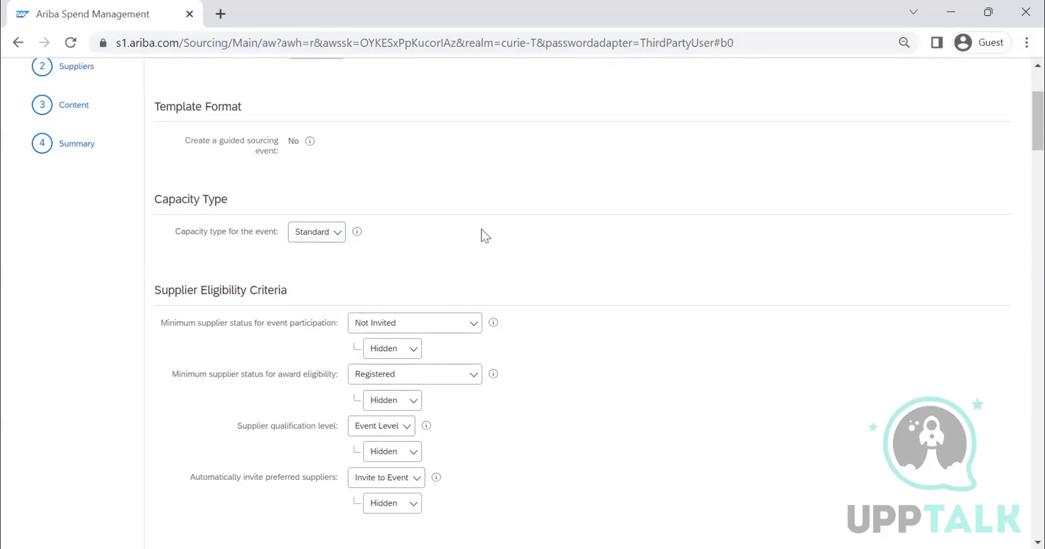
click(312, 244)
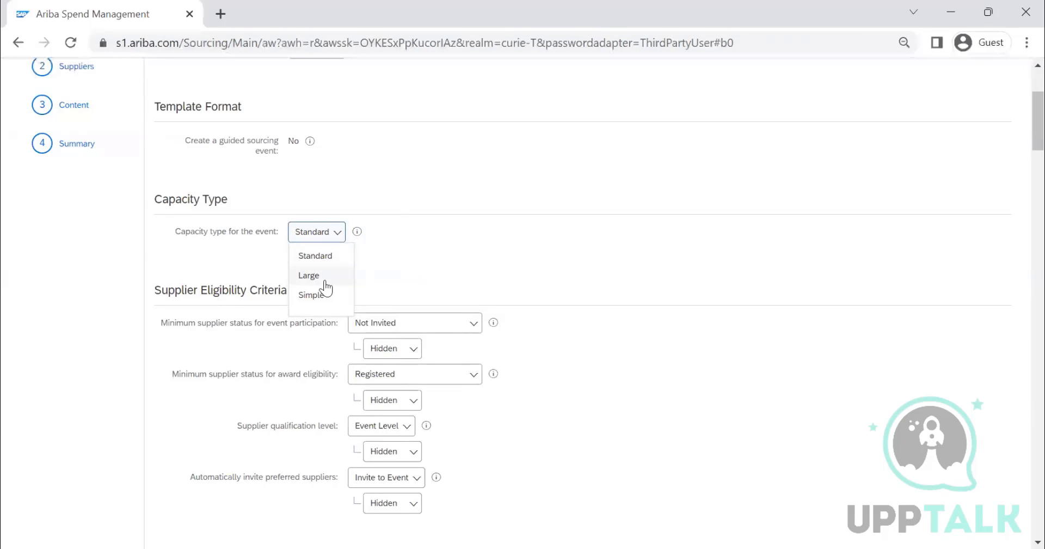
click(320, 238)
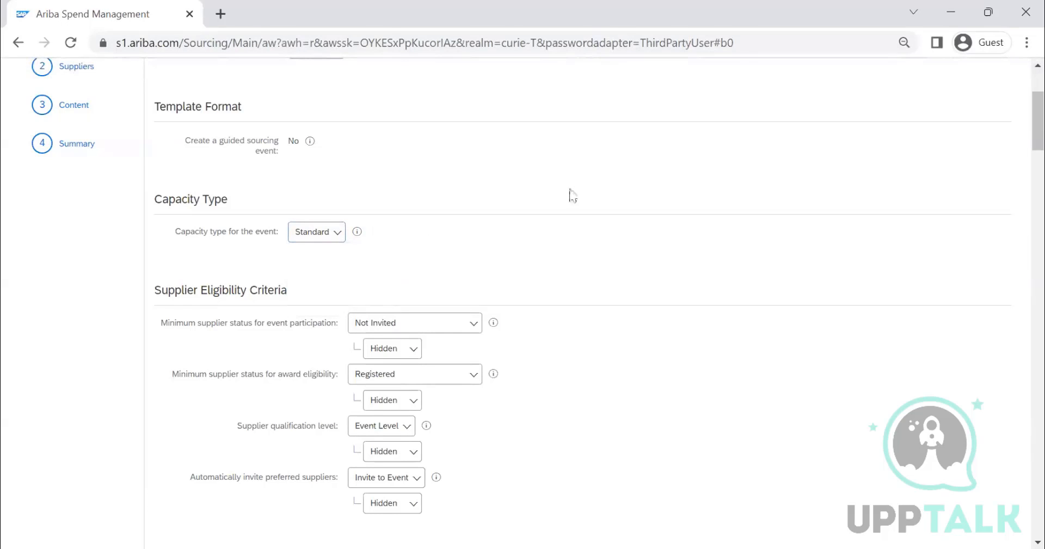
scroll(314, 173, down, 1)
click(315, 151)
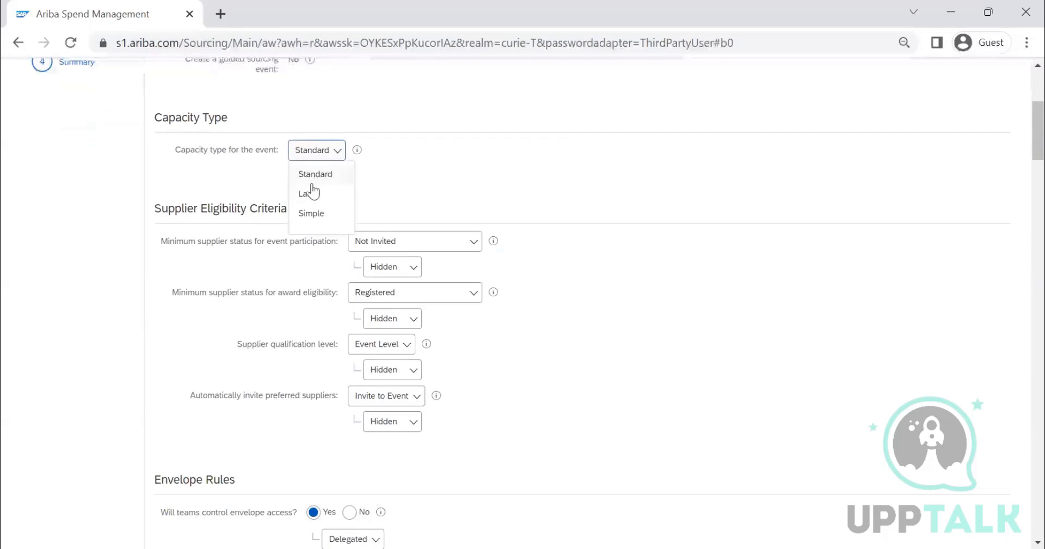
click(347, 156)
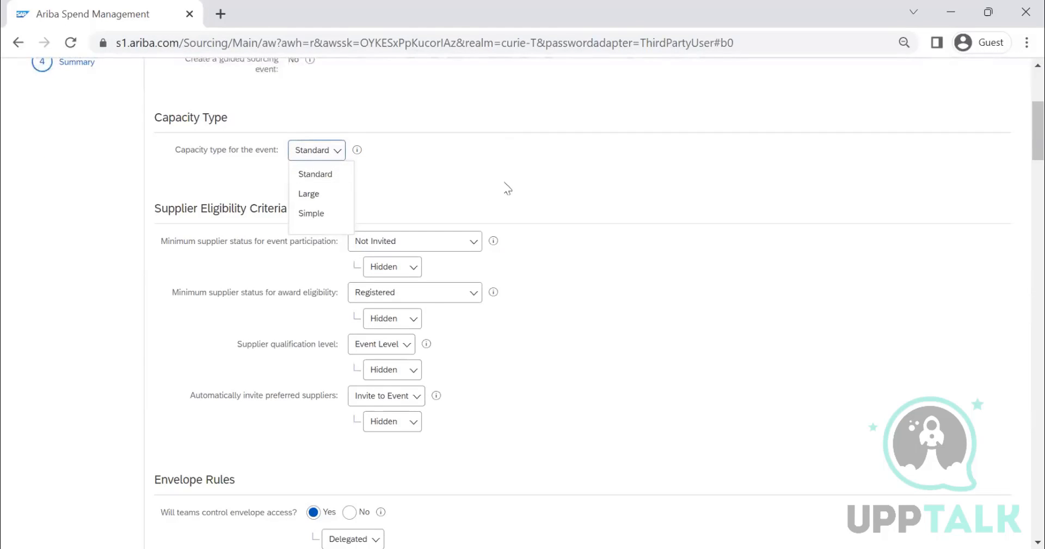
click(517, 163)
Step: Look over the remaining event rules, then advance through the Suppliers stage to the Content stage
scroll(518, 185, down, 1)
scroll(516, 180, down, 20)
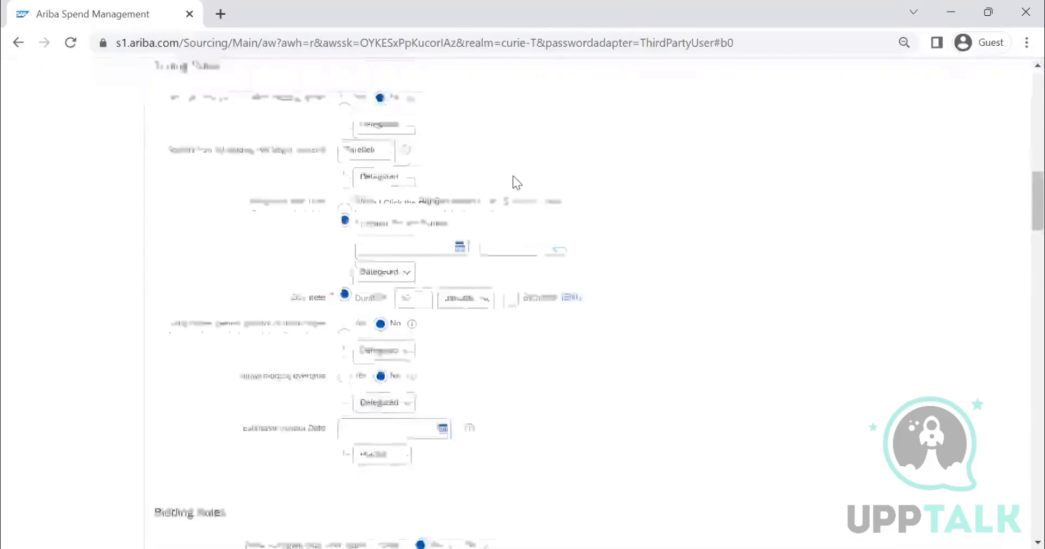
scroll(501, 173, down, 20)
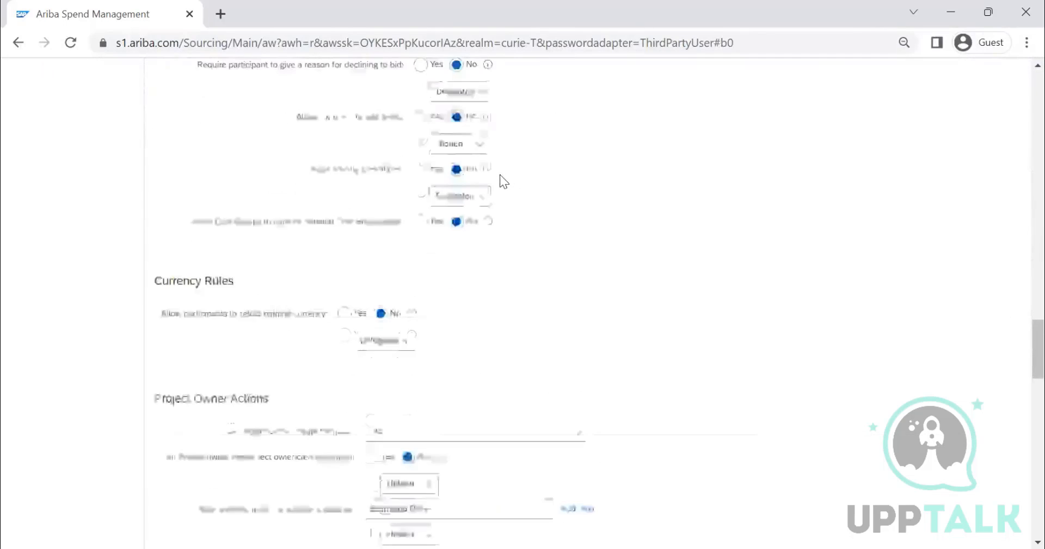
scroll(494, 185, up, 20)
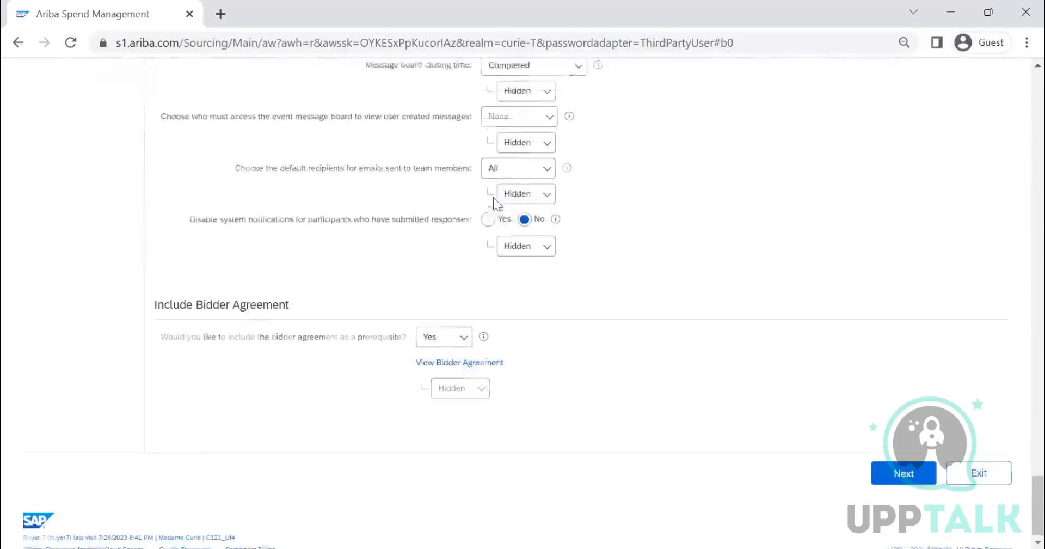
scroll(494, 209, up, 15)
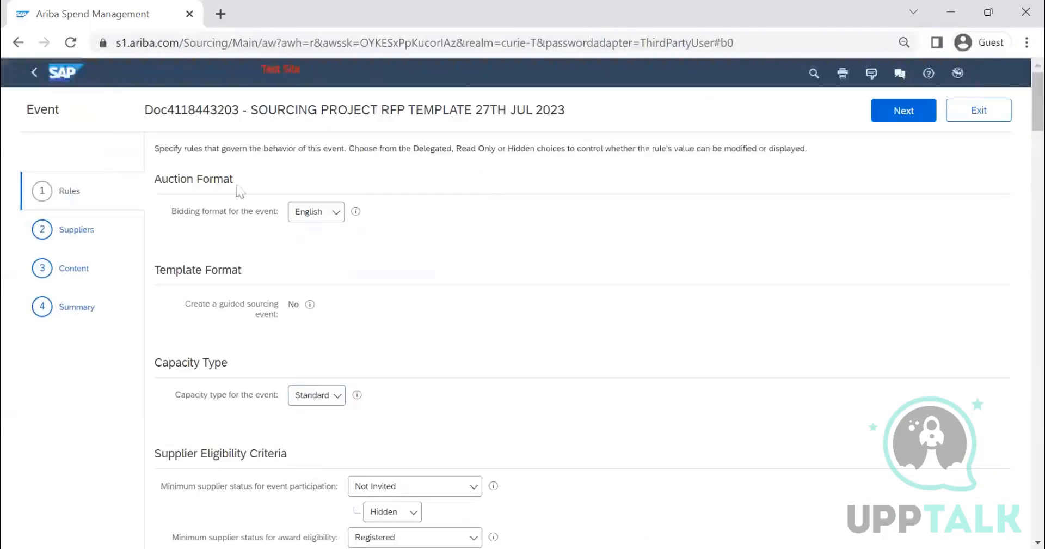
click(918, 115)
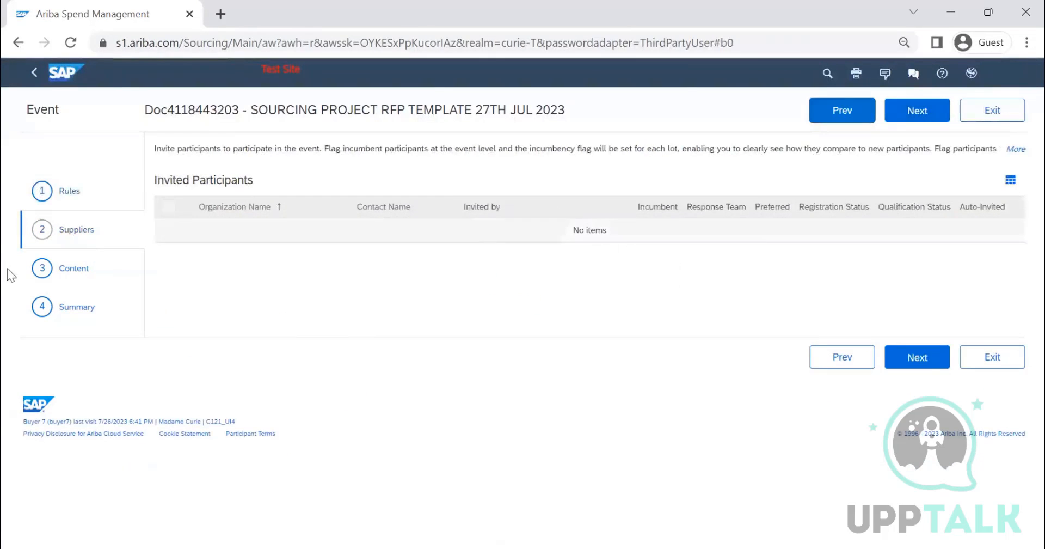
click(915, 115)
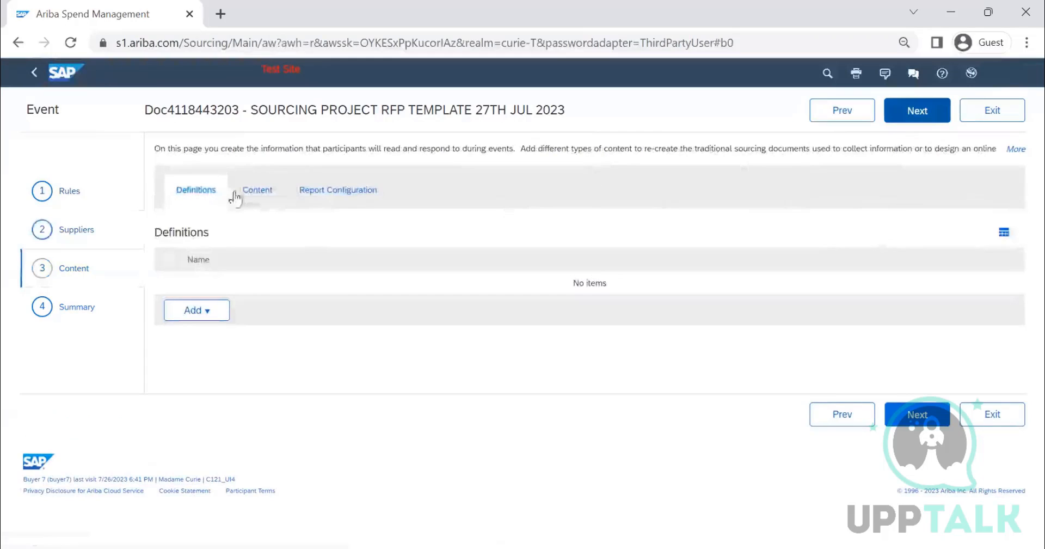
Step: Examine the types of content that can be added to the RFP event
click(263, 211)
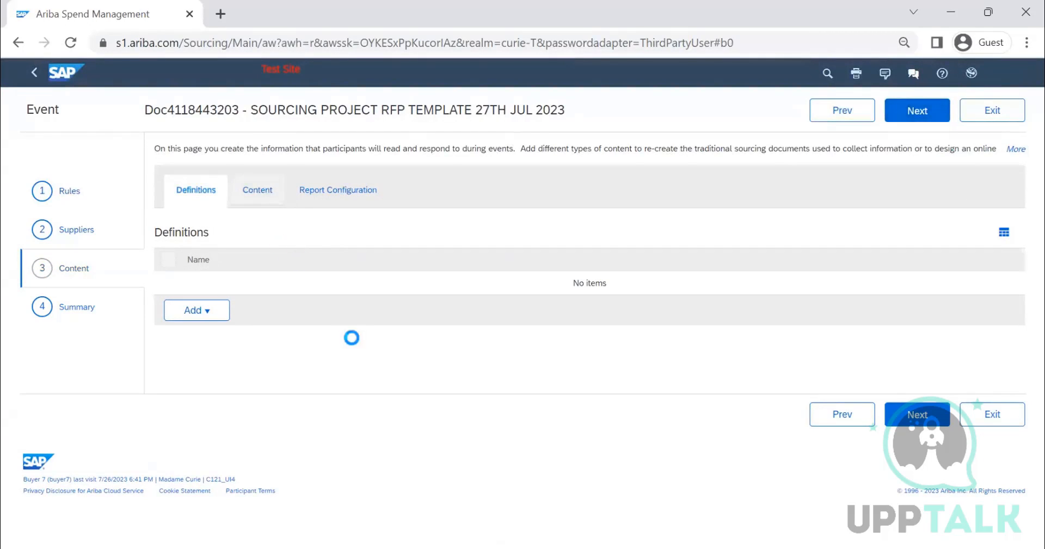
click(194, 315)
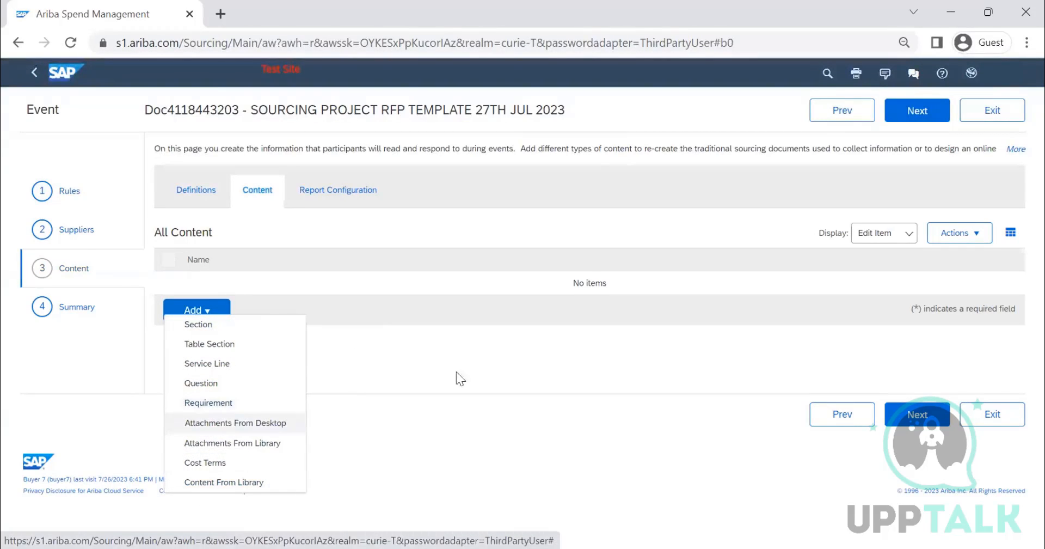
click(405, 365)
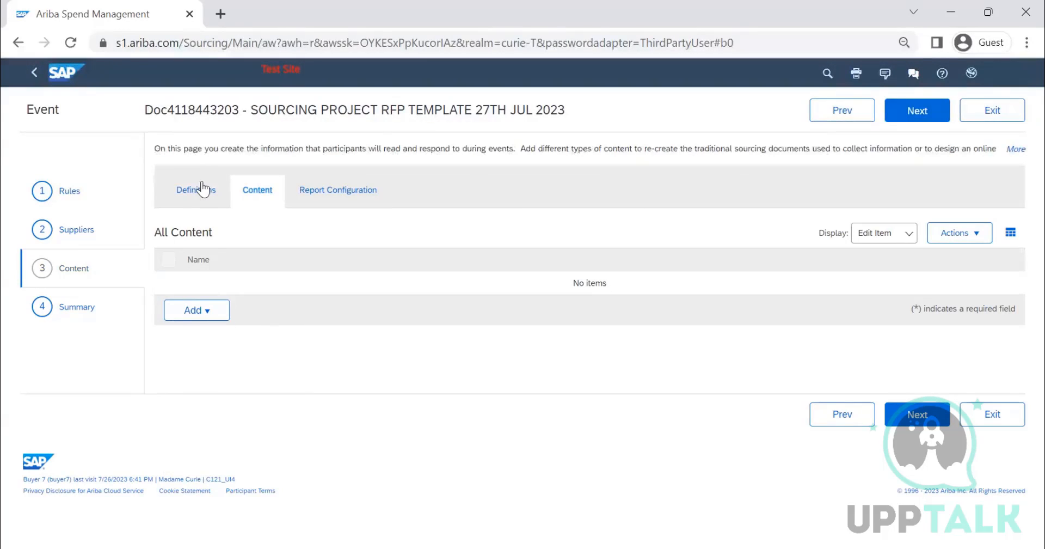
click(87, 309)
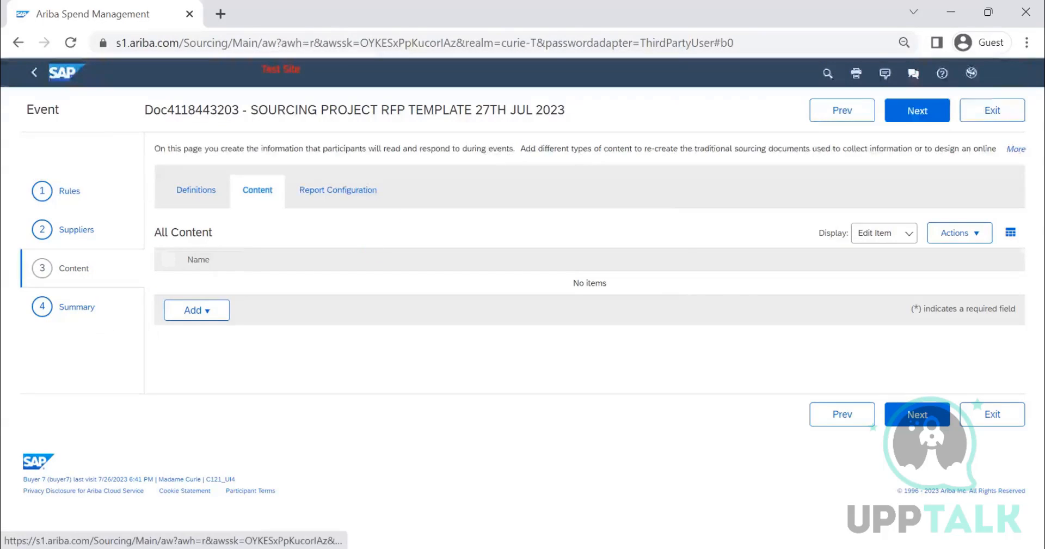
Step: Exit event editing to the event's details, check its document actions, and return to the project template
click(966, 116)
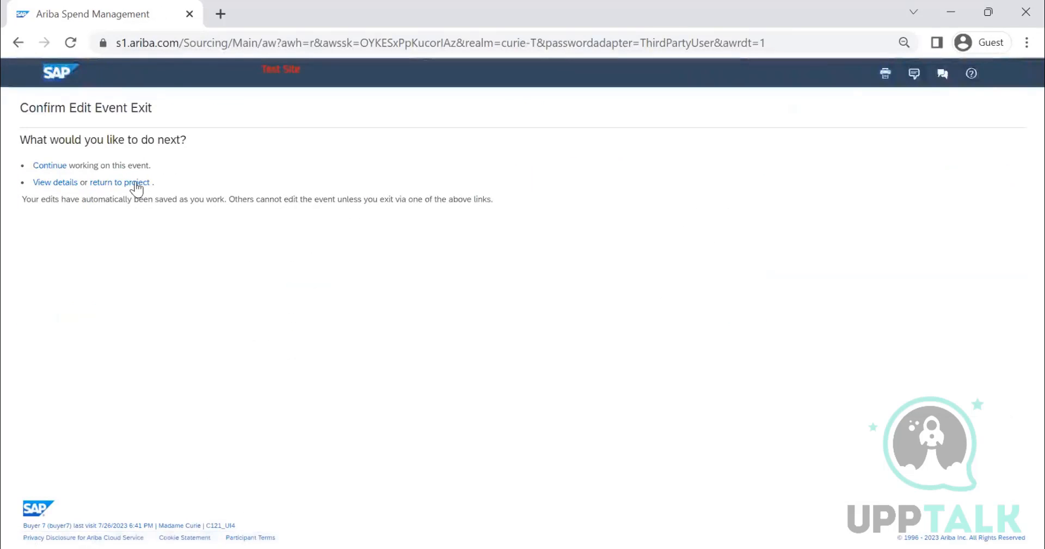
click(57, 184)
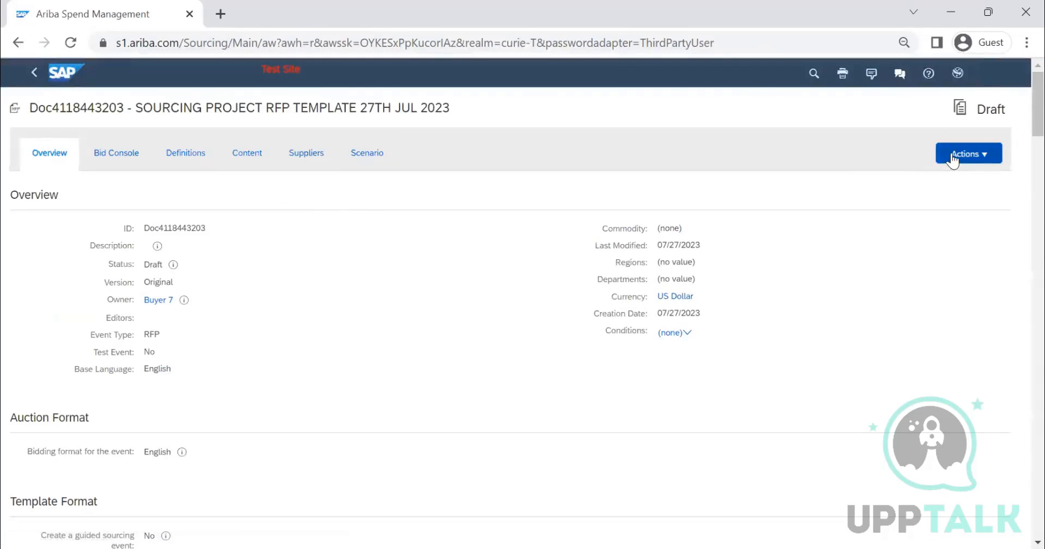
click(954, 156)
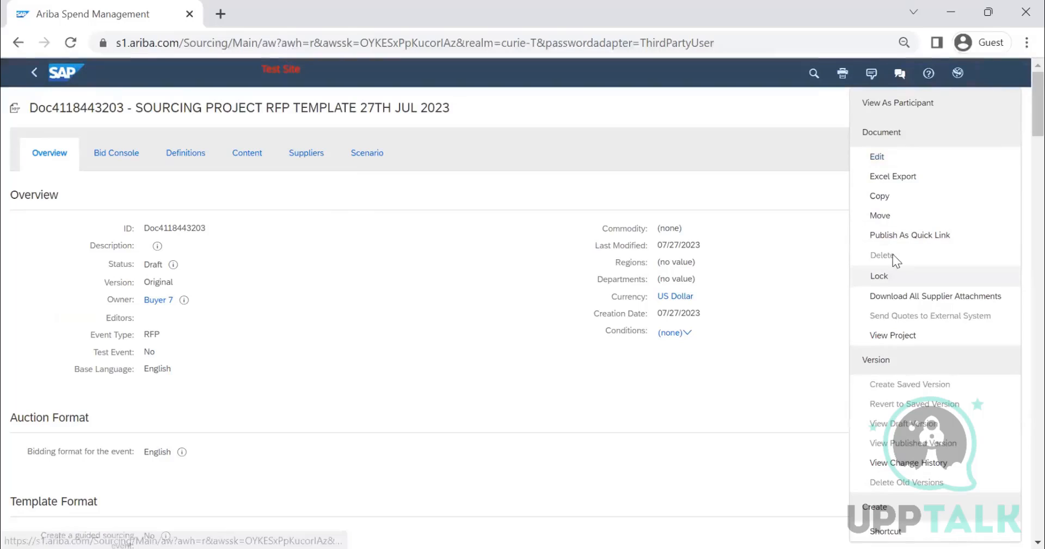
click(735, 203)
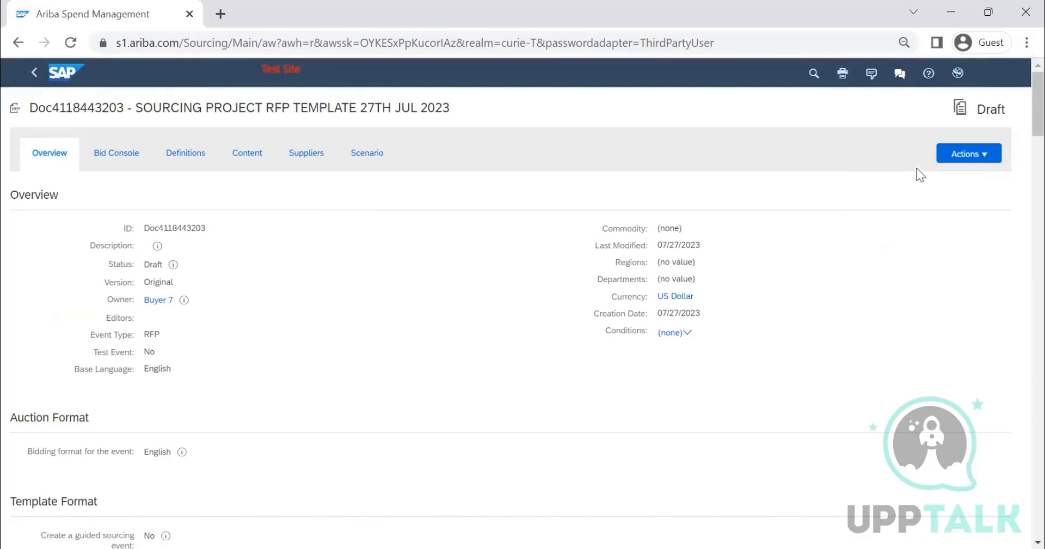
click(34, 76)
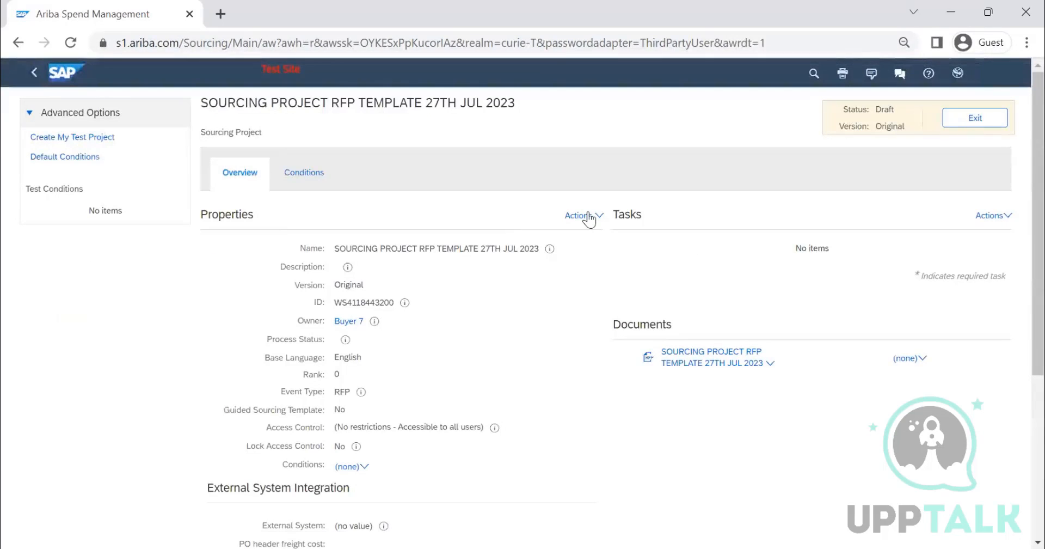
Step: Review the project template's properties, draft status and available template actions, including Publish
click(581, 217)
scroll(284, 163, down, 2)
scroll(285, 163, up, 2)
scroll(512, 212, down, 5)
scroll(467, 250, up, 5)
drag(844, 108, 892, 110)
click(581, 218)
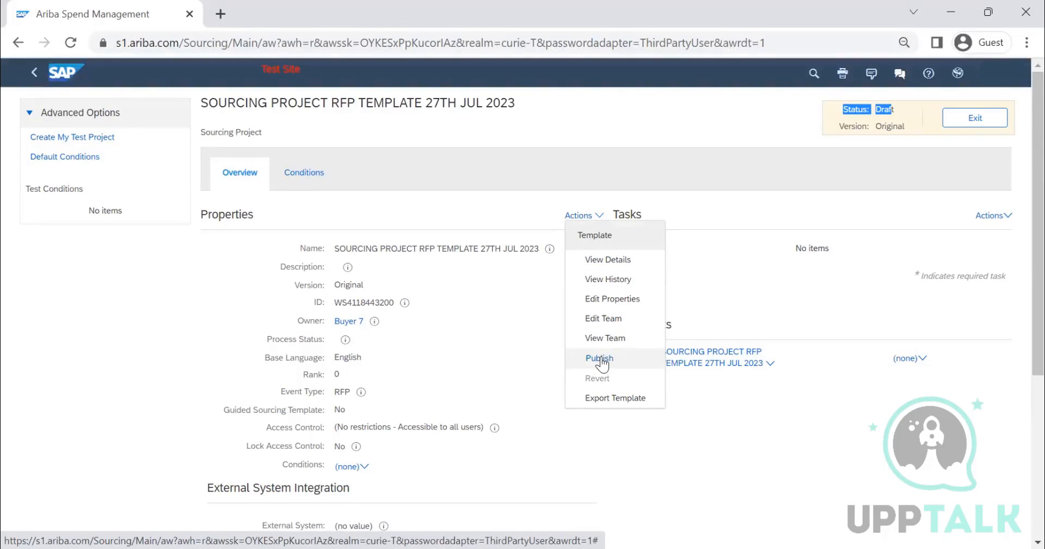
Step: View the template's details and its document and version actions, then close the details page
click(600, 261)
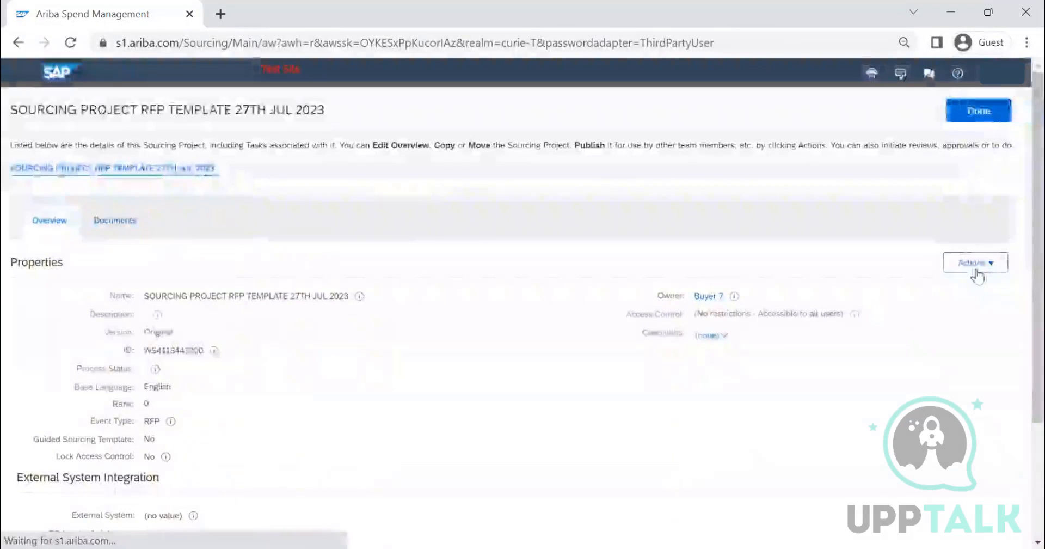
click(974, 262)
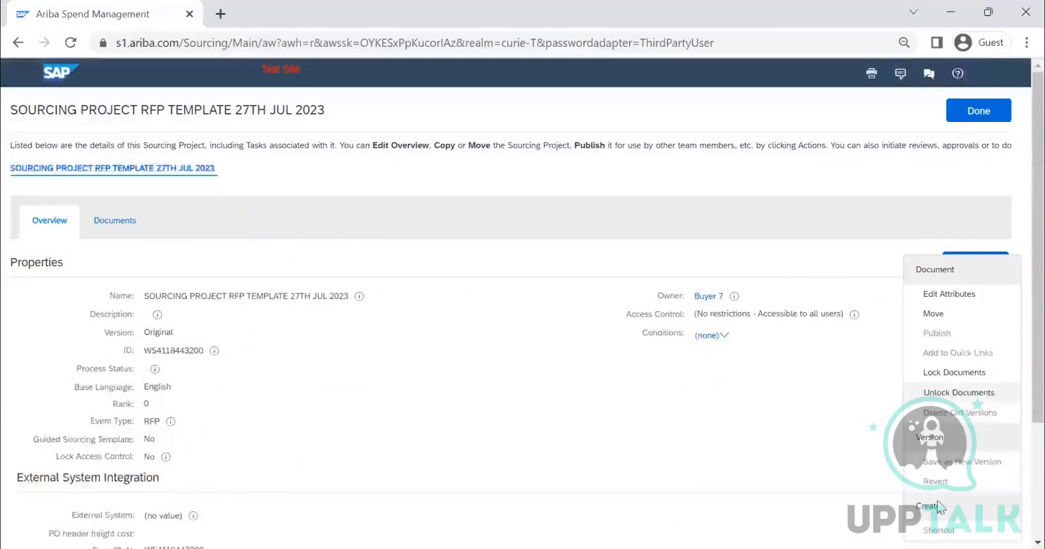
click(765, 415)
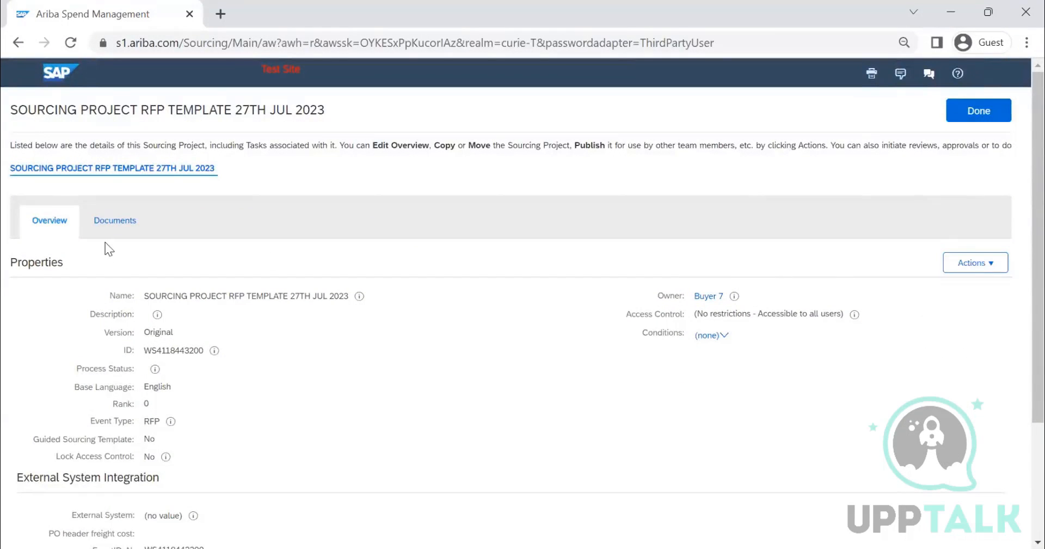
scroll(279, 308, down, 5)
scroll(280, 308, up, 5)
click(980, 113)
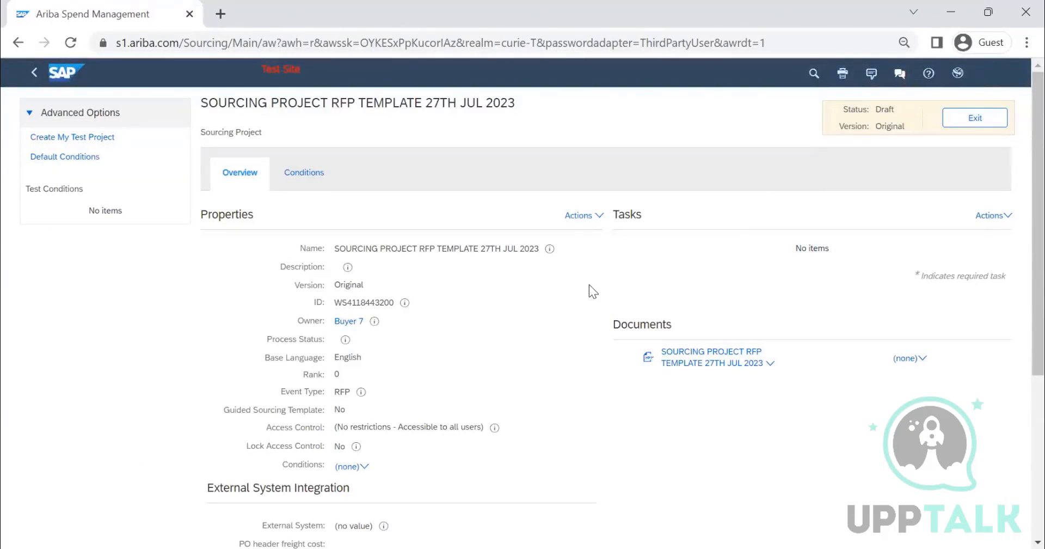
Step: Recheck the template actions for the Publish option without running it
click(582, 221)
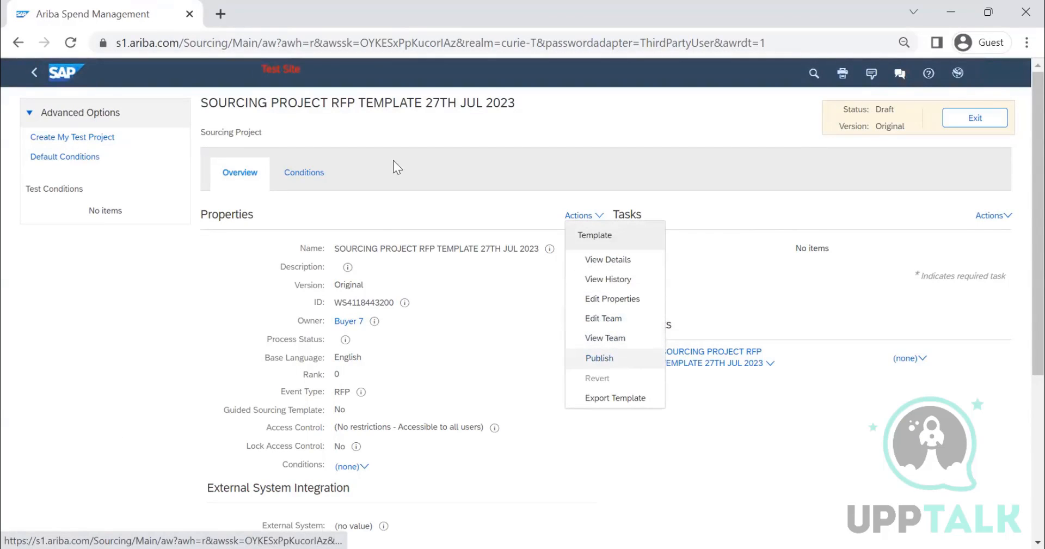
click(960, 125)
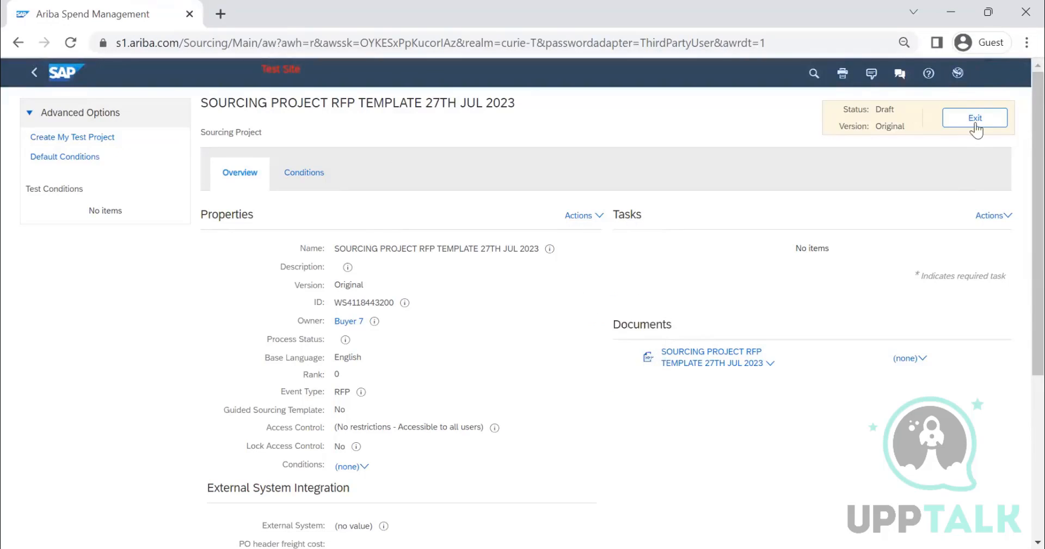
click(590, 216)
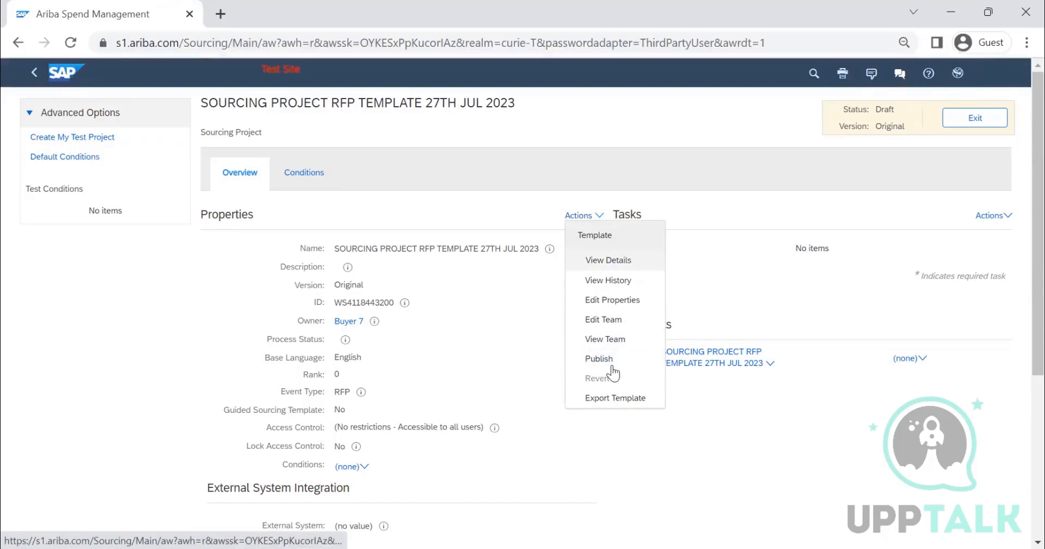
click(477, 357)
Step: Review the template's version history and the options for its document and tasks, then exit the draft template
scroll(178, 419, down, 5)
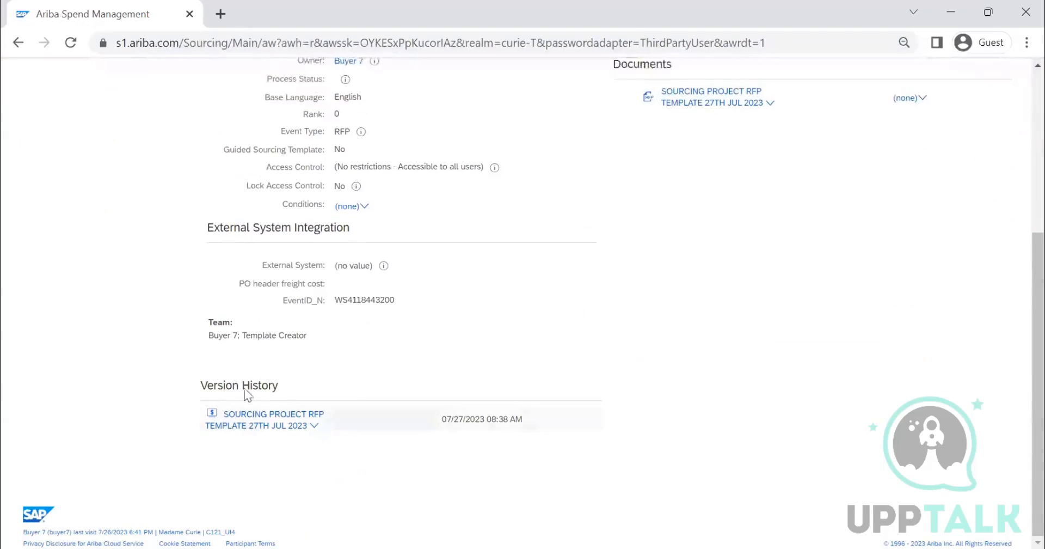
click(315, 426)
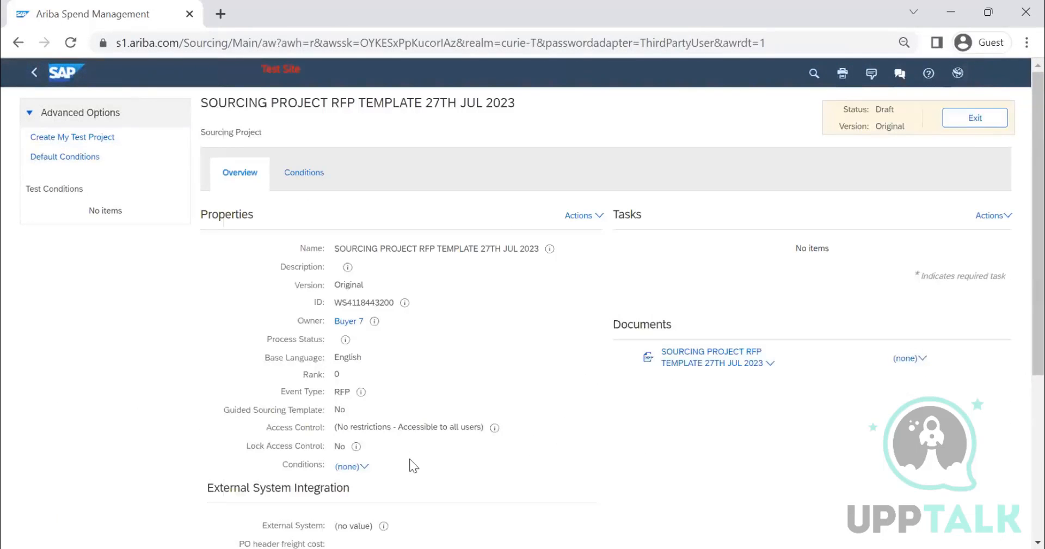
scroll(315, 424, down, 1)
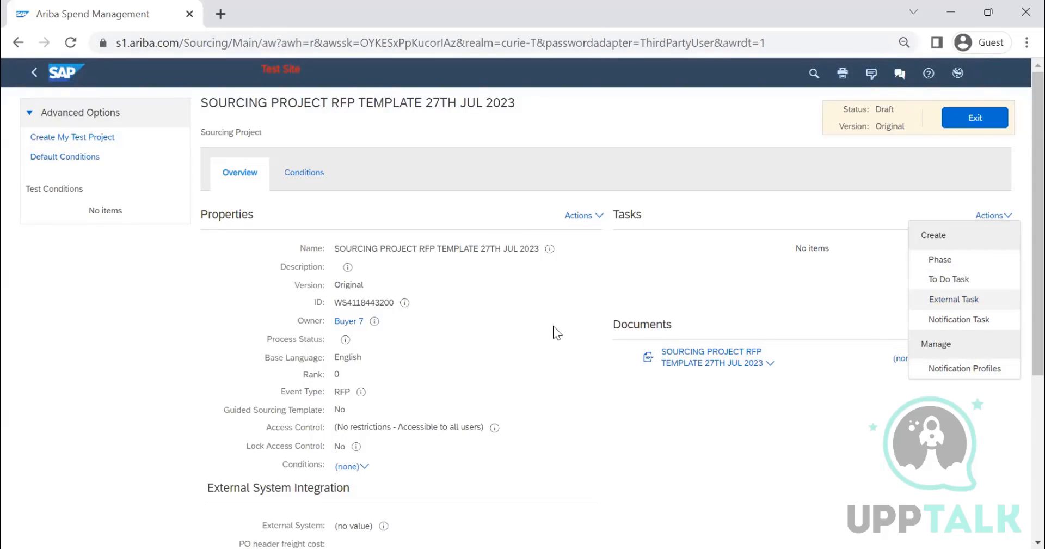
click(975, 120)
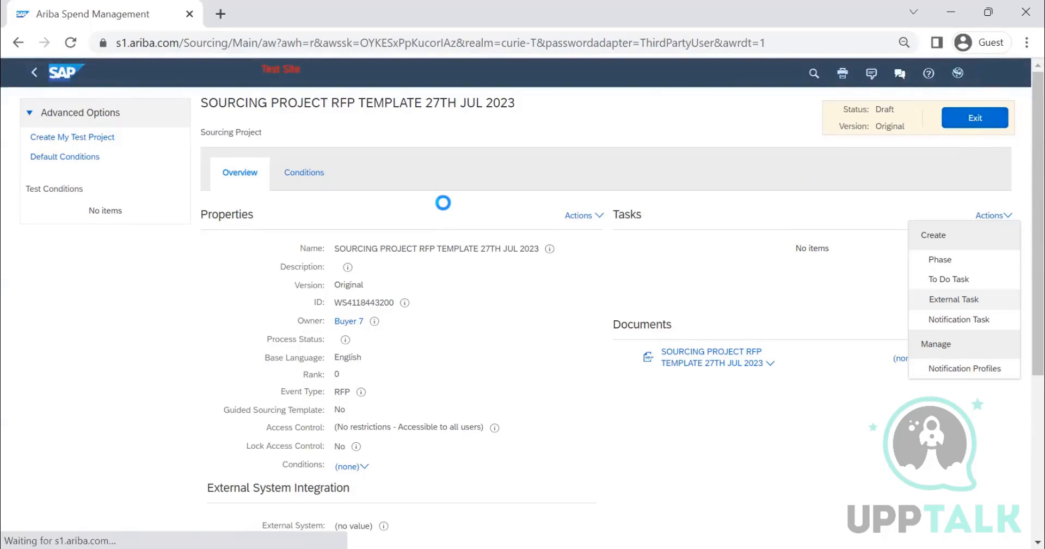